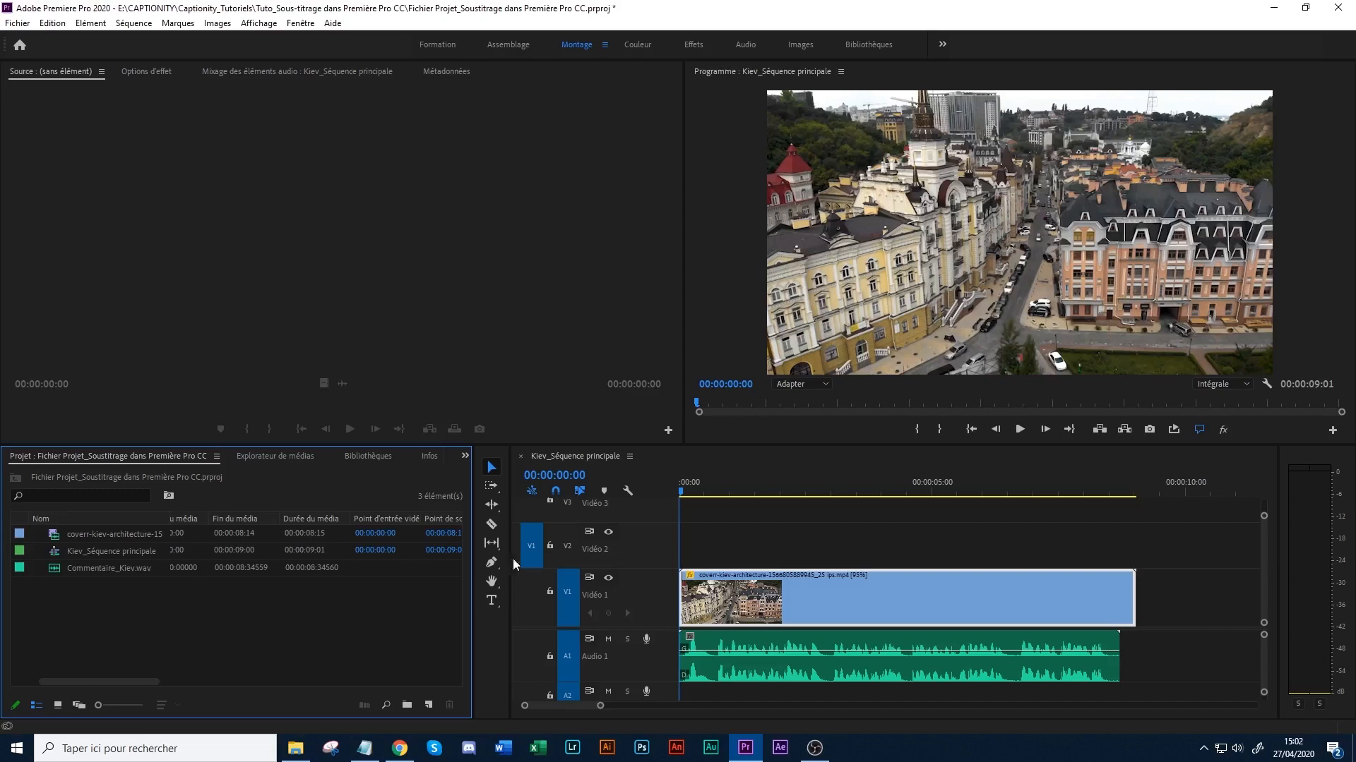
- Review the start of the sequence and view the narration script Kiev_Texte.txt in Notepad
{"action": "left_click_drag", "start_coordinate": [683, 493], "coordinate": [1045, 491]}
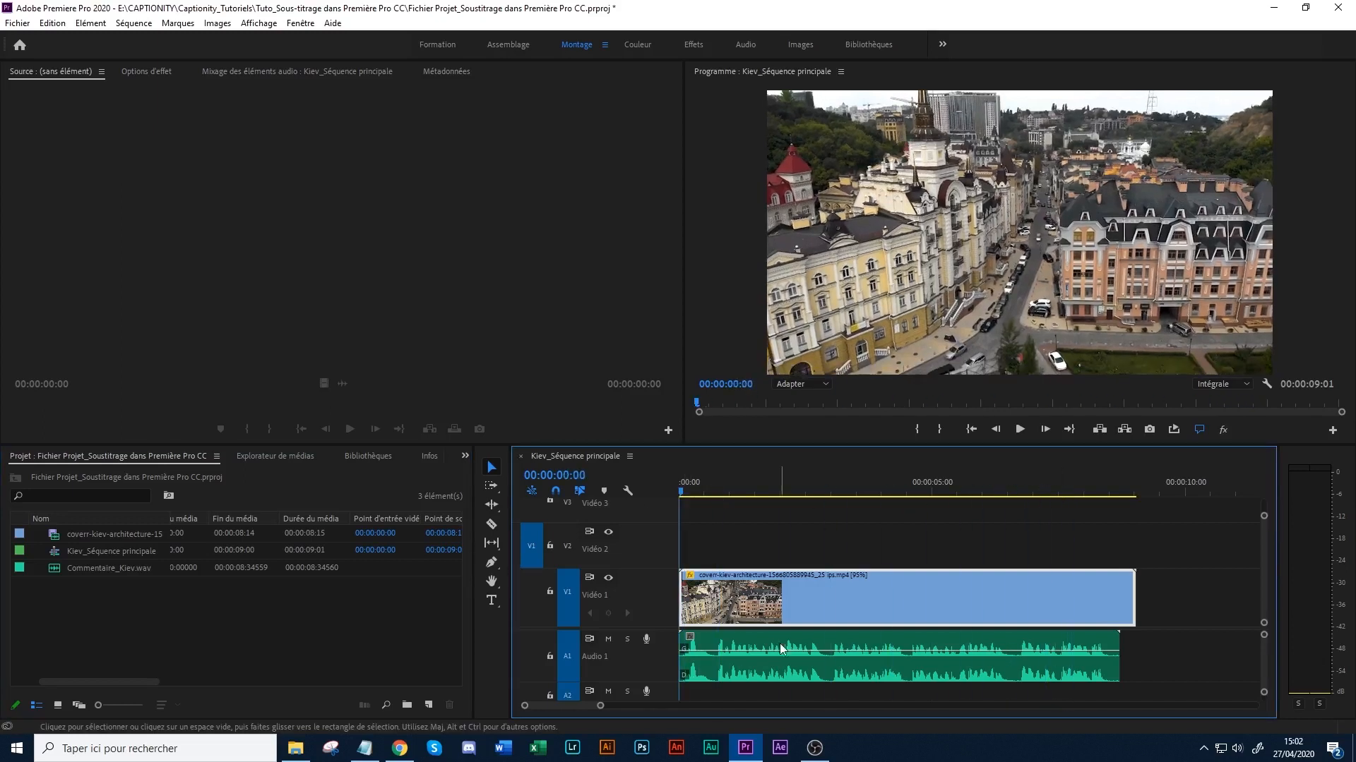
{"action": "left_click_drag", "start_coordinate": [684, 489], "coordinate": [648, 504]}
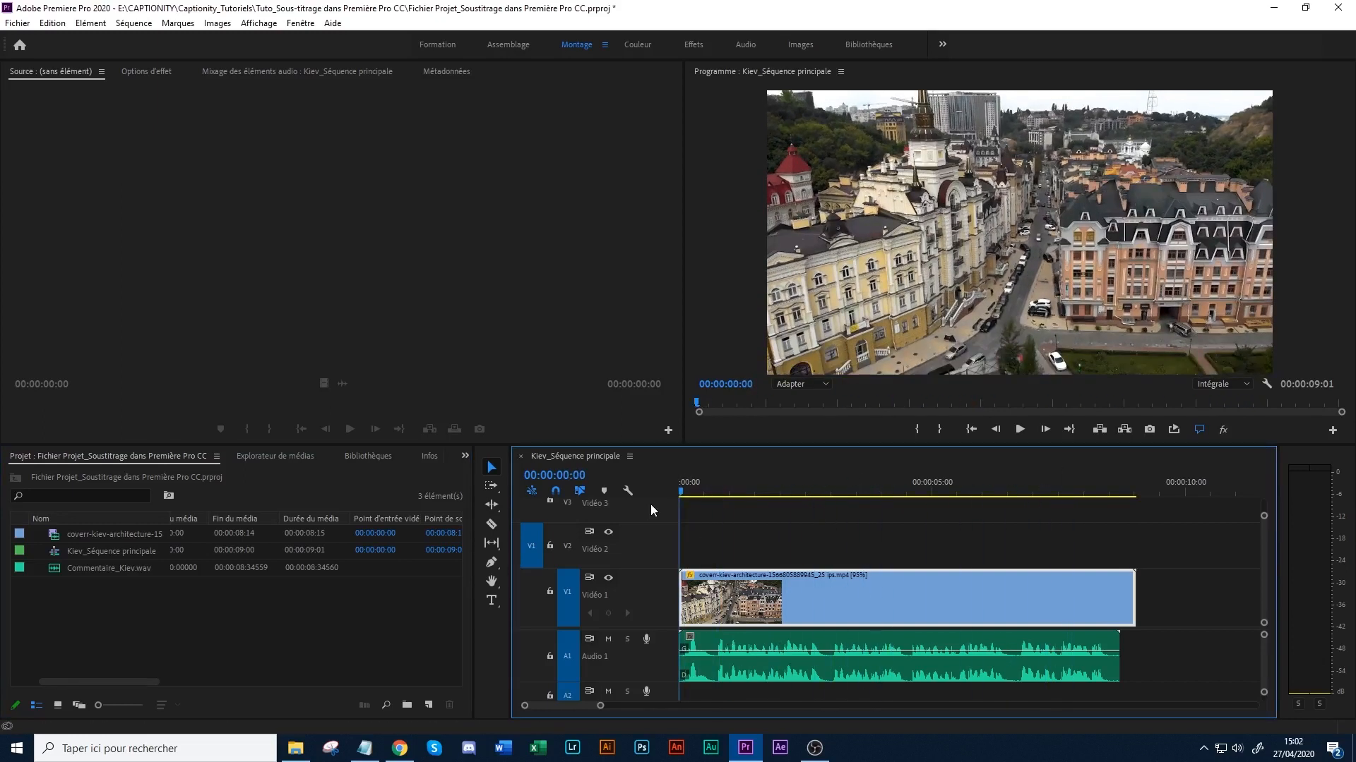
{"action": "left_click", "coordinate": [364, 749]}
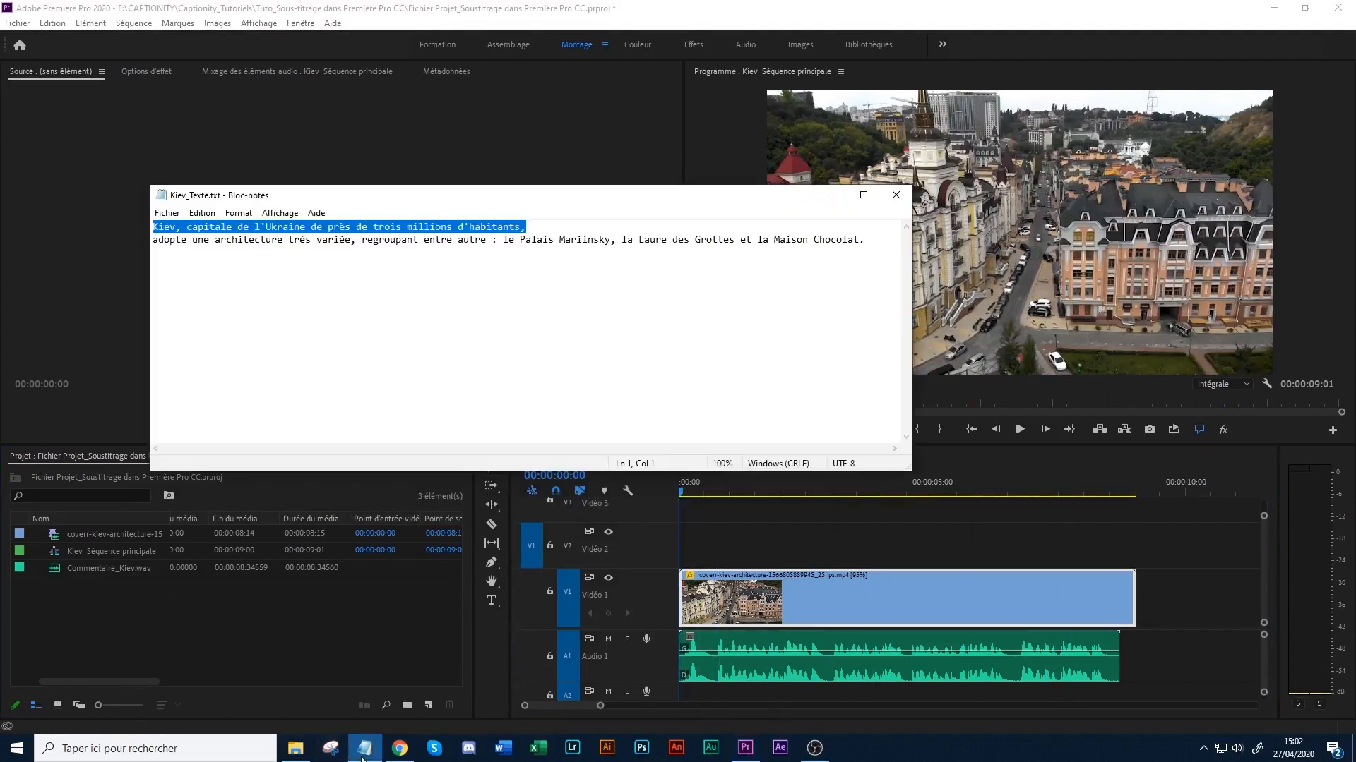
{"action": "left_click", "coordinate": [365, 749]}
{"action": "left_click", "coordinate": [230, 639]}
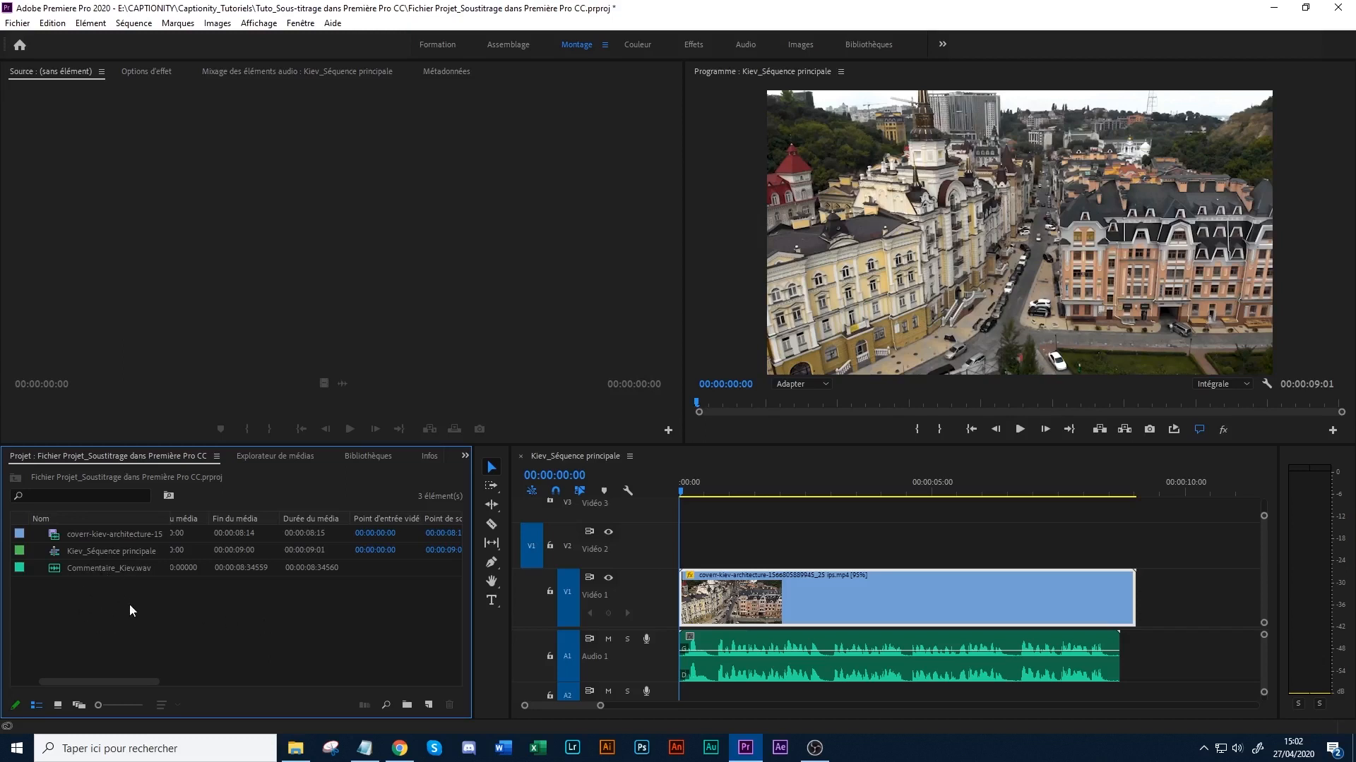
- Start a new captions item in the project with the CEA-608 standard
{"action": "right_click", "coordinate": [115, 622]}
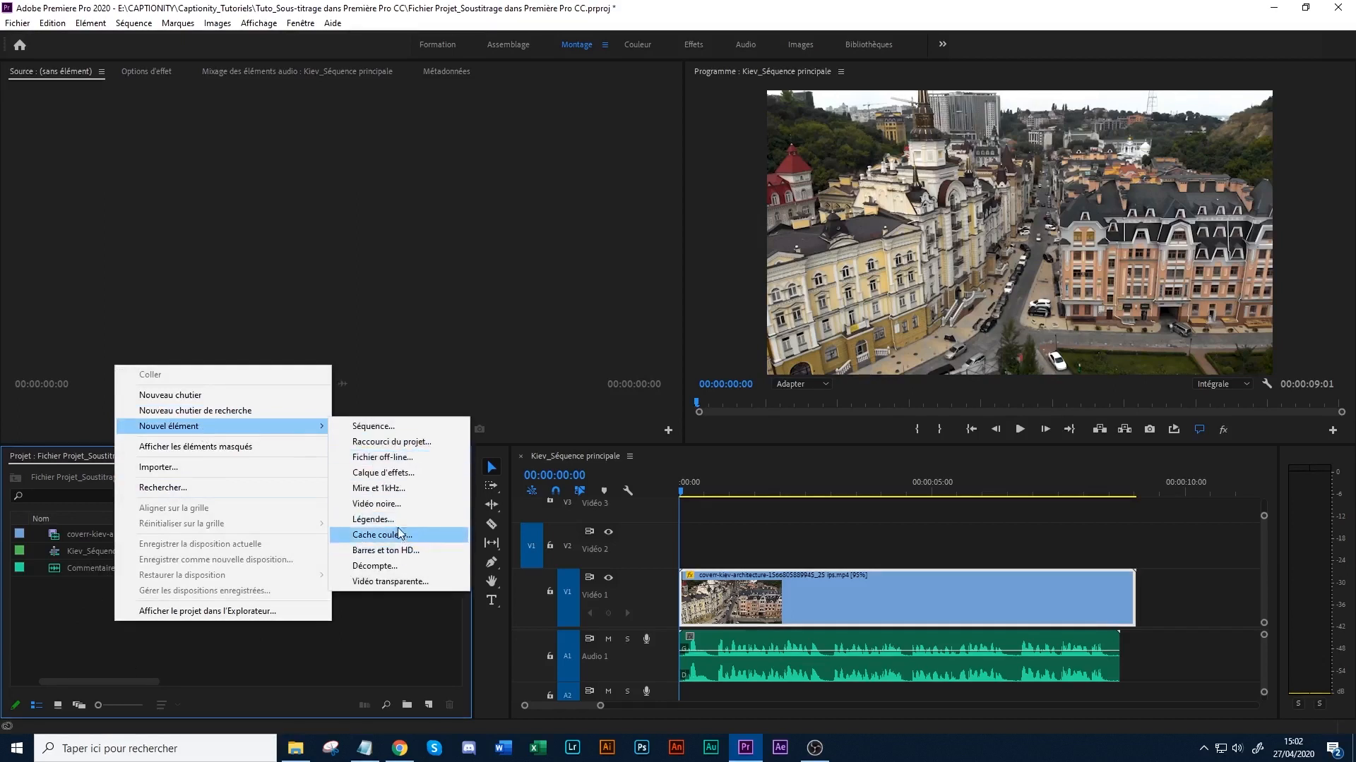
{"action": "left_click", "coordinate": [34, 626]}
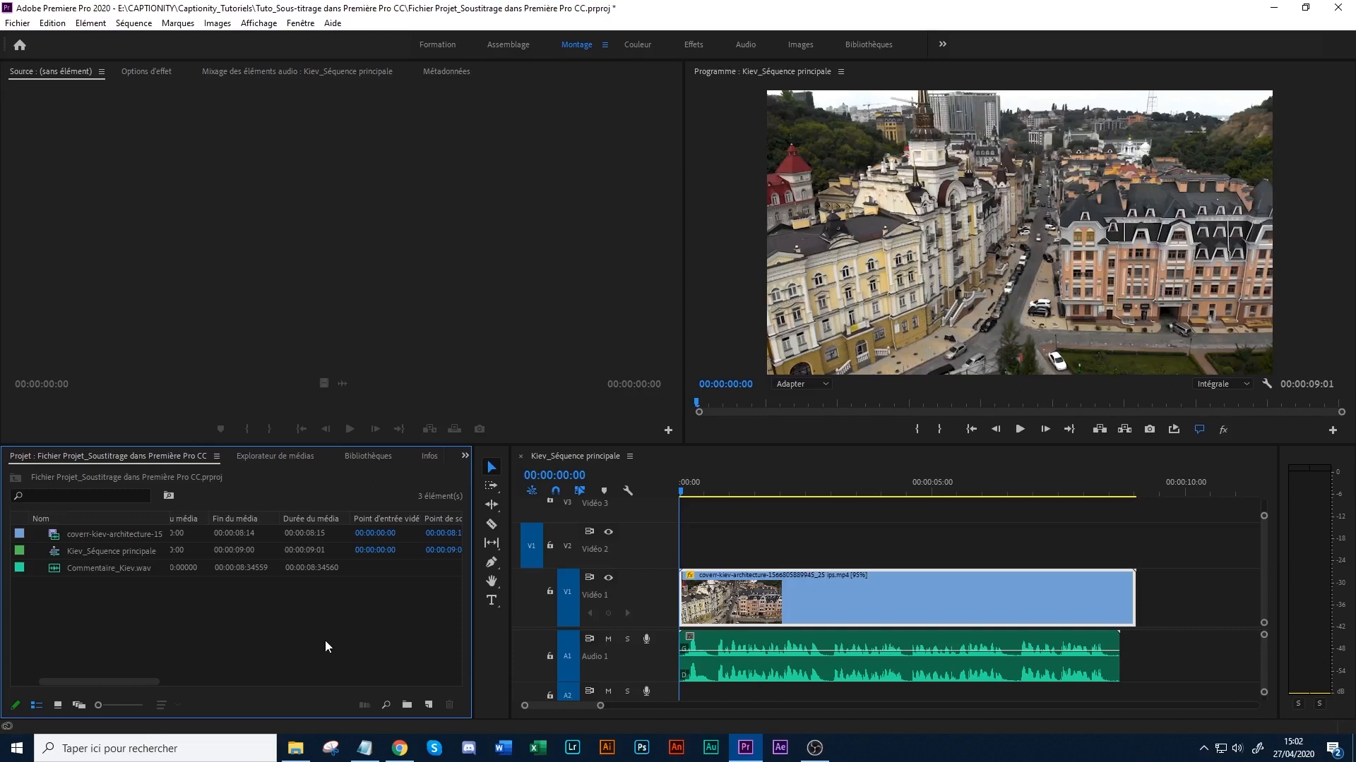
{"action": "left_click", "coordinate": [430, 705]}
{"action": "left_click", "coordinate": [456, 627]}
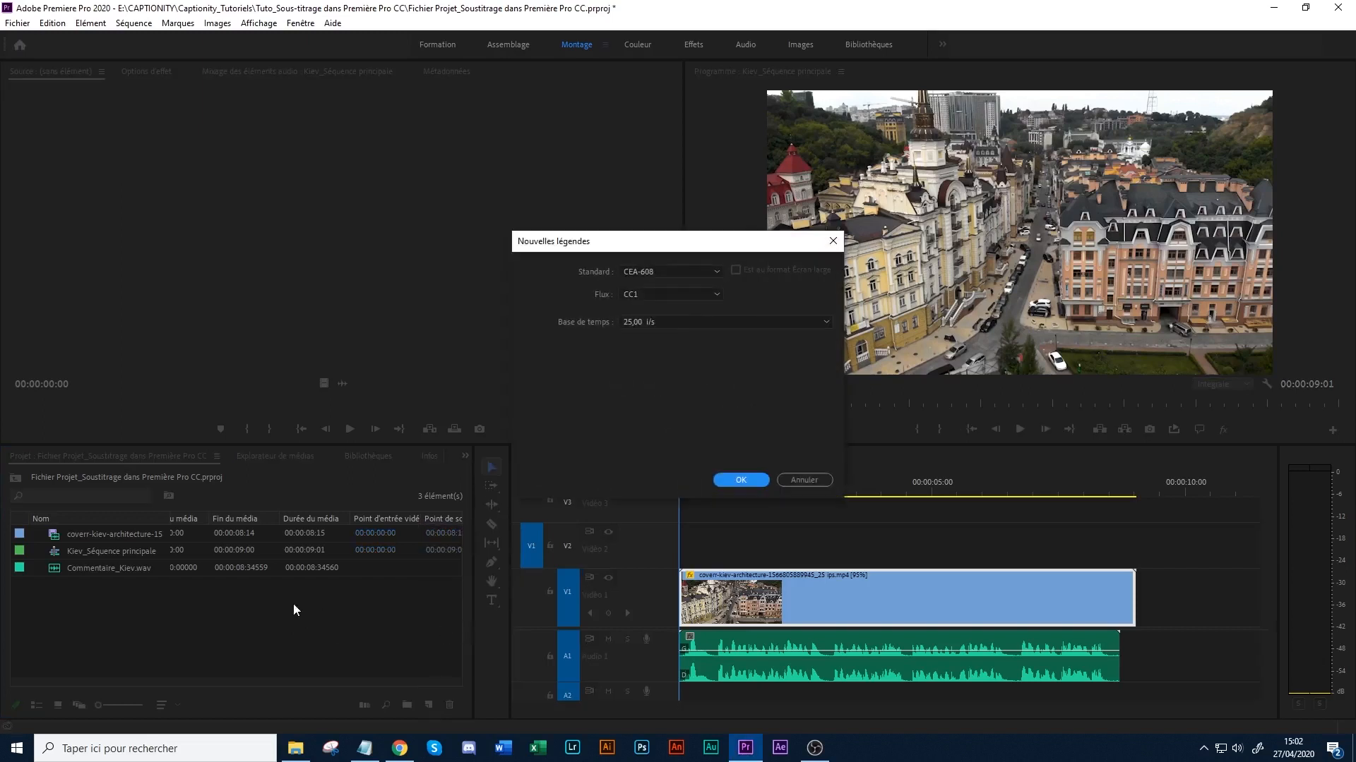
{"action": "left_click", "coordinate": [698, 272]}
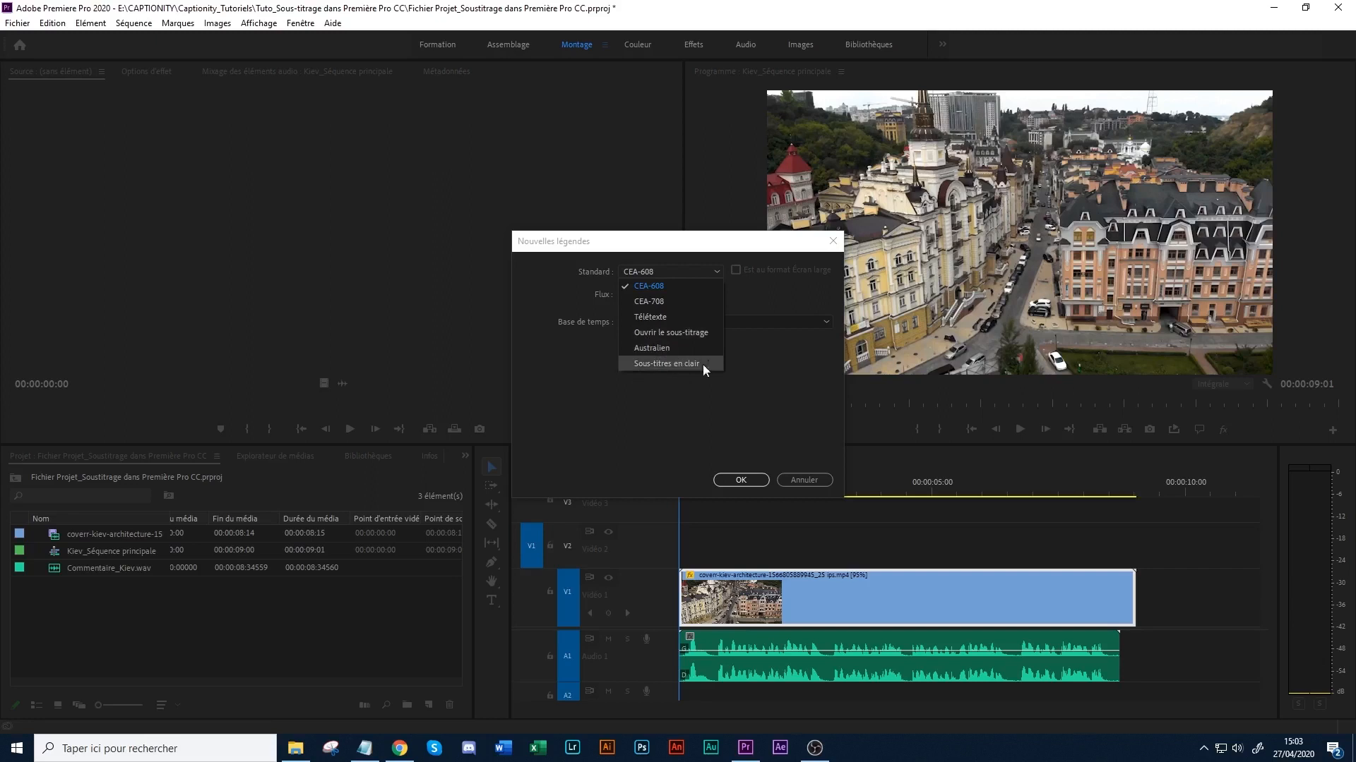
{"action": "left_click", "coordinate": [658, 288]}
- Try the CC2 and CC3 streams for the new captions, and return to CC1
{"action": "left_click", "coordinate": [659, 293]}
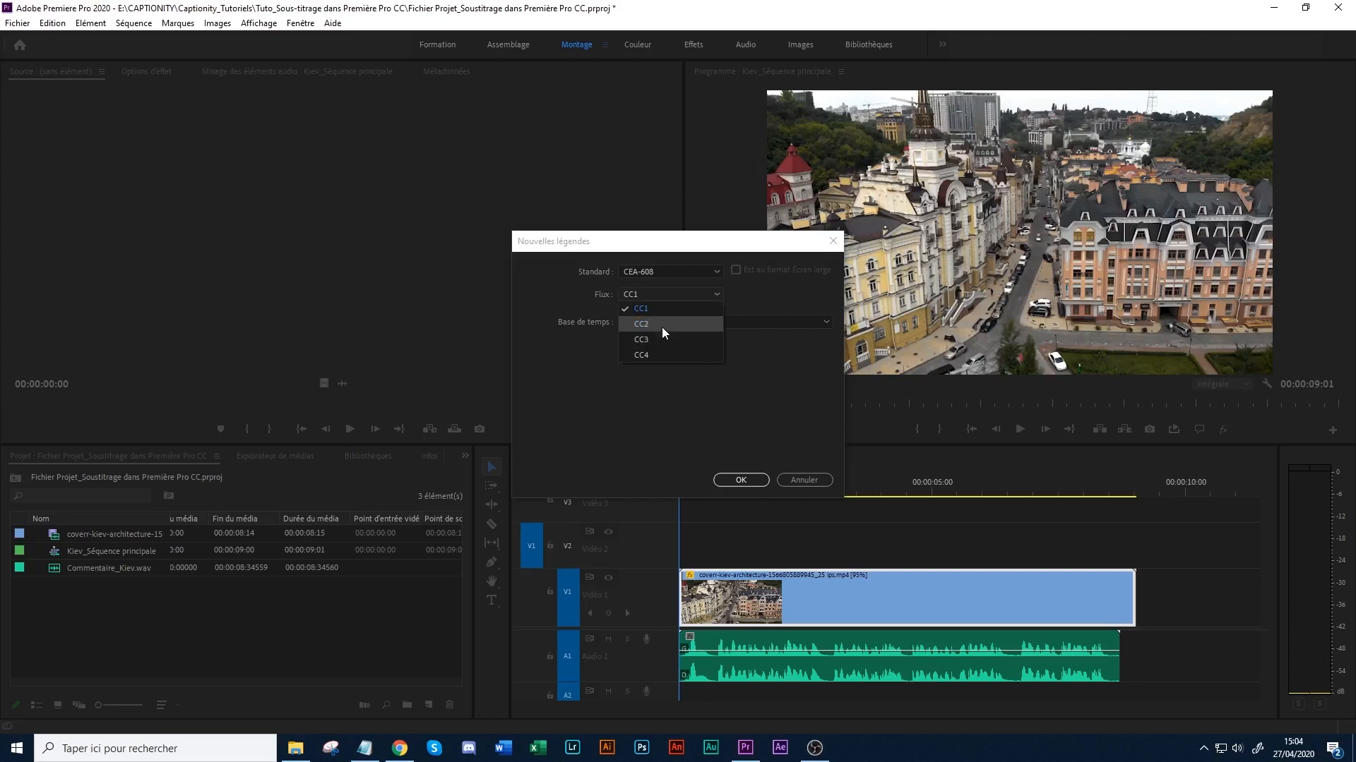
{"action": "left_click", "coordinate": [672, 322]}
{"action": "left_click", "coordinate": [666, 295]}
{"action": "left_click", "coordinate": [659, 325]}
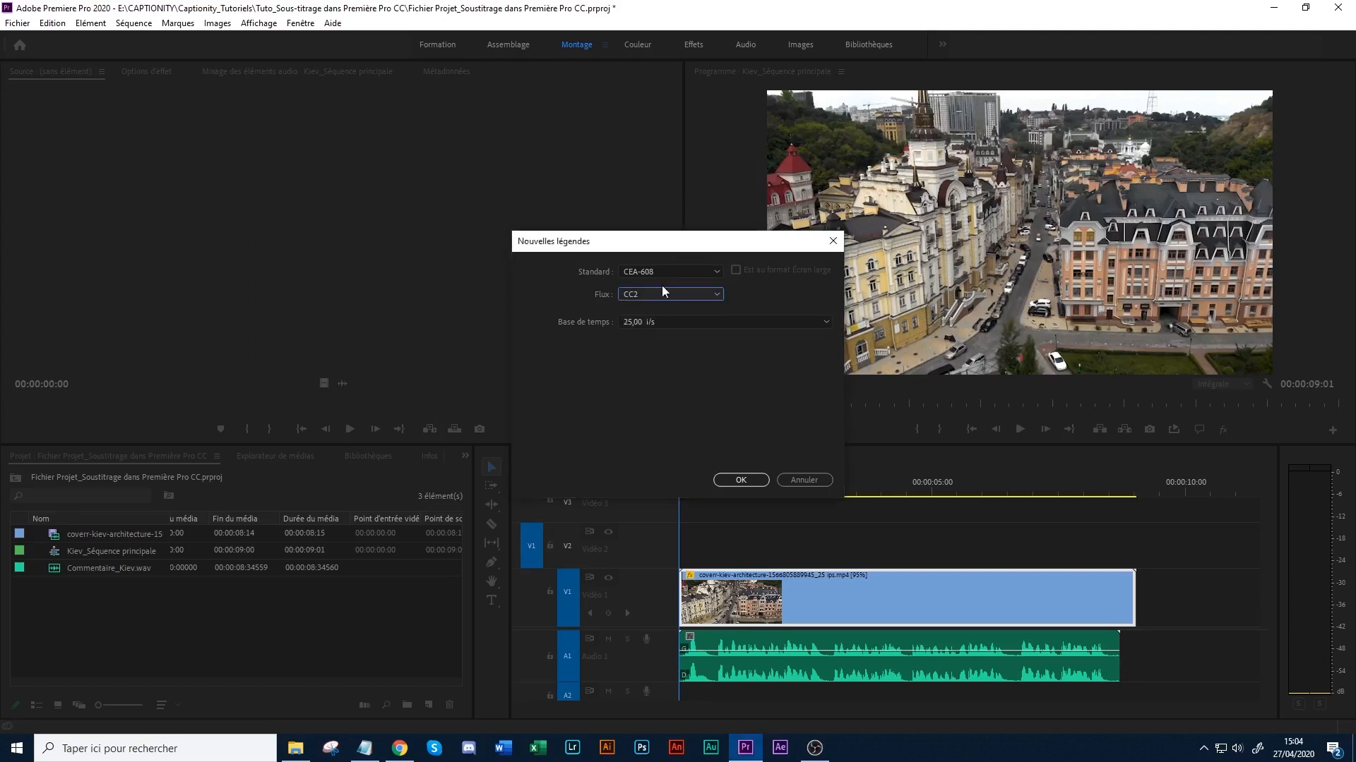
{"action": "left_click", "coordinate": [660, 296]}
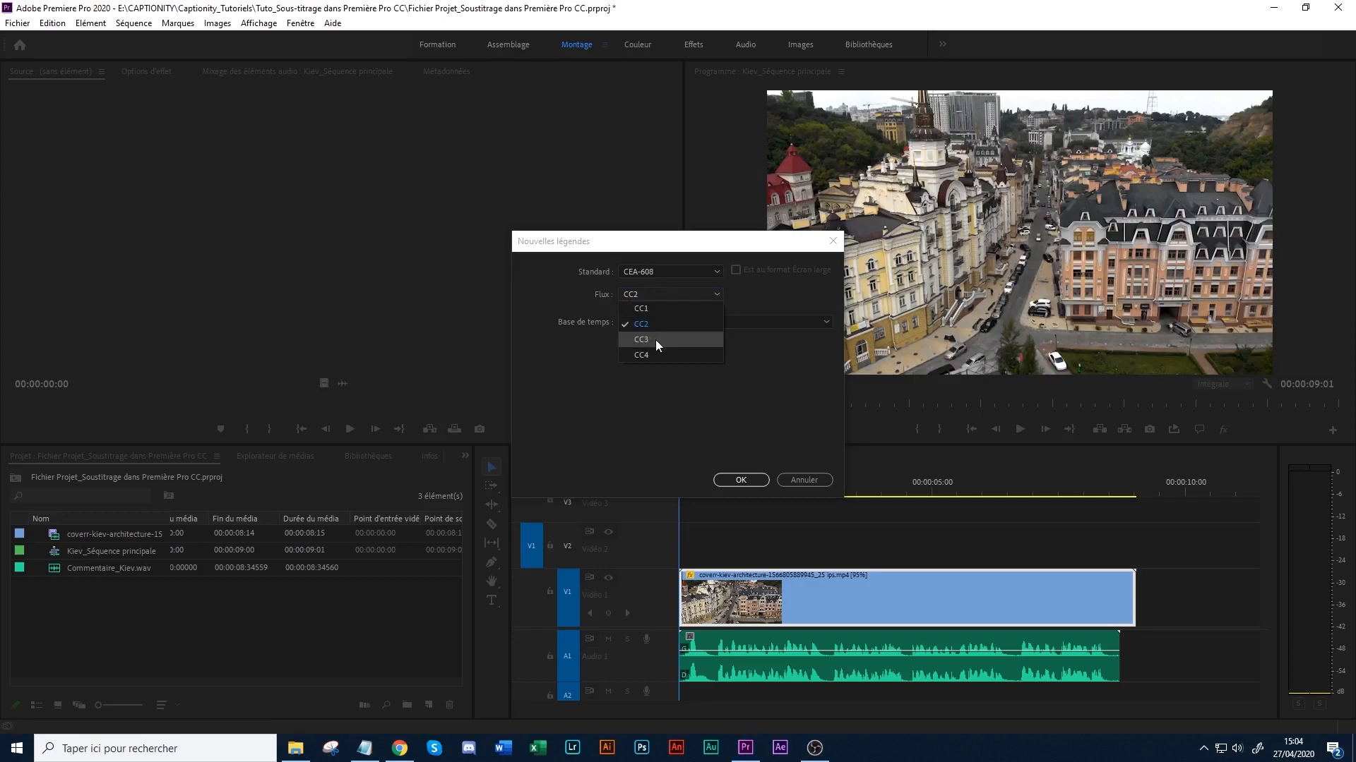
{"action": "left_click", "coordinate": [655, 340]}
{"action": "left_click", "coordinate": [662, 292]}
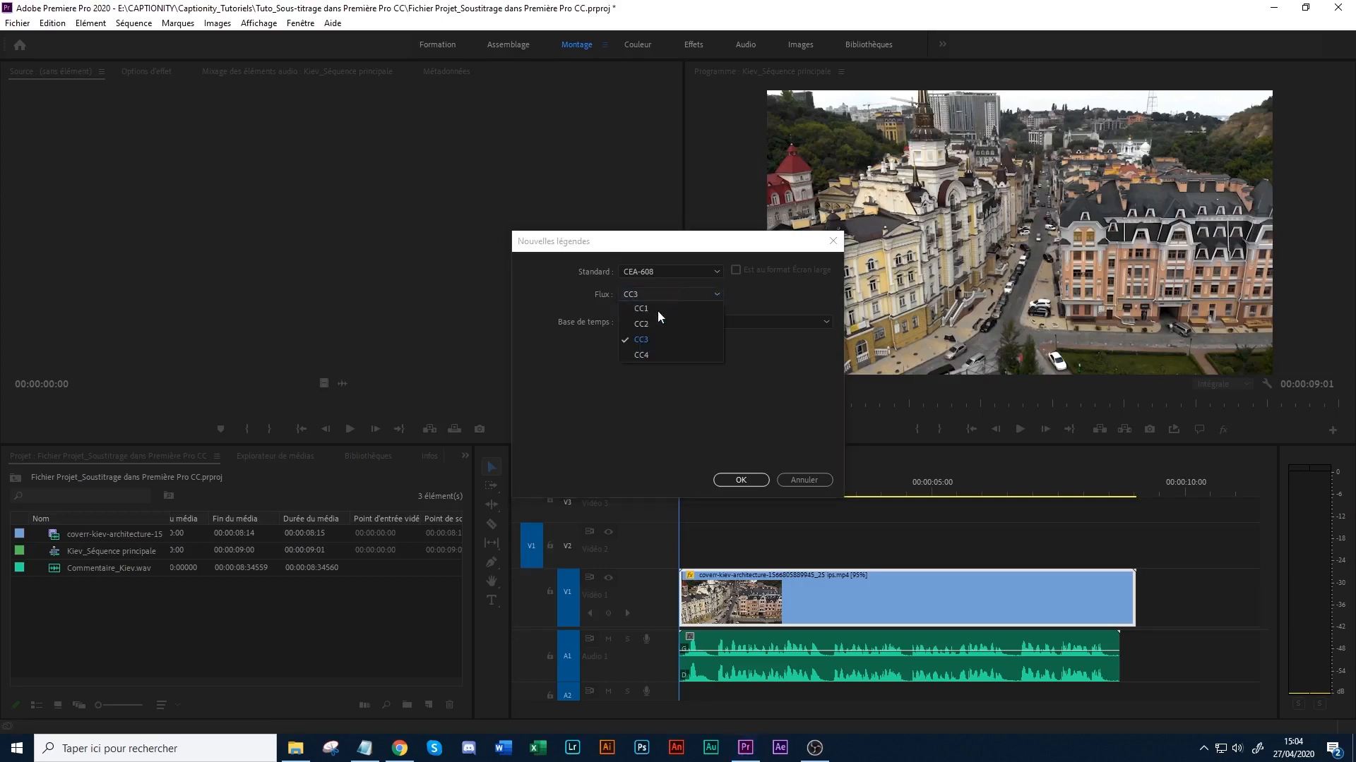
{"action": "left_click", "coordinate": [654, 310]}
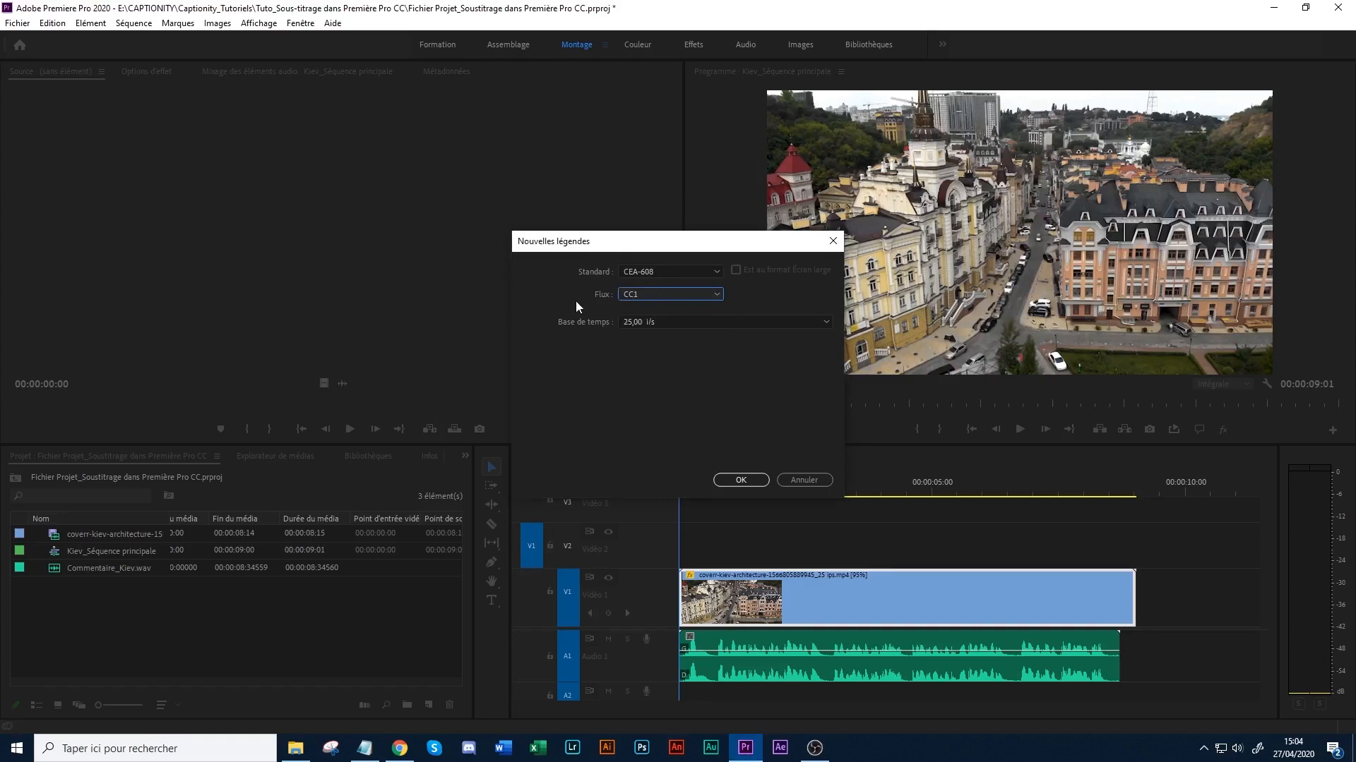
- Create the CEA-608 captions with stream CC1 and a 25 fps timebase, and save the project
{"action": "left_click", "coordinate": [656, 297]}
{"action": "left_click", "coordinate": [637, 295]}
{"action": "left_click", "coordinate": [651, 319]}
{"action": "left_click", "coordinate": [651, 319]}
{"action": "left_click", "coordinate": [654, 321]}
{"action": "left_click", "coordinate": [702, 333]}
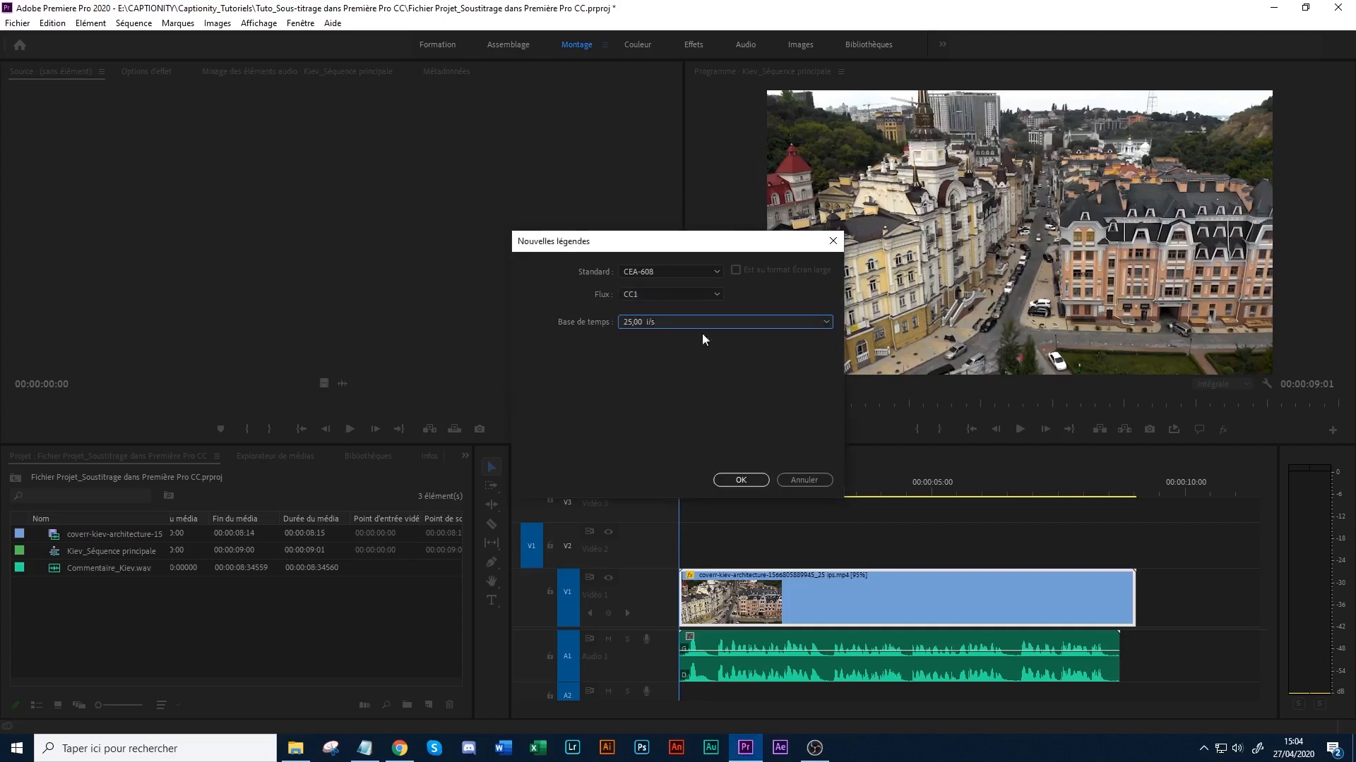
{"action": "left_click", "coordinate": [747, 479]}
{"action": "left_click", "coordinate": [167, 651]}
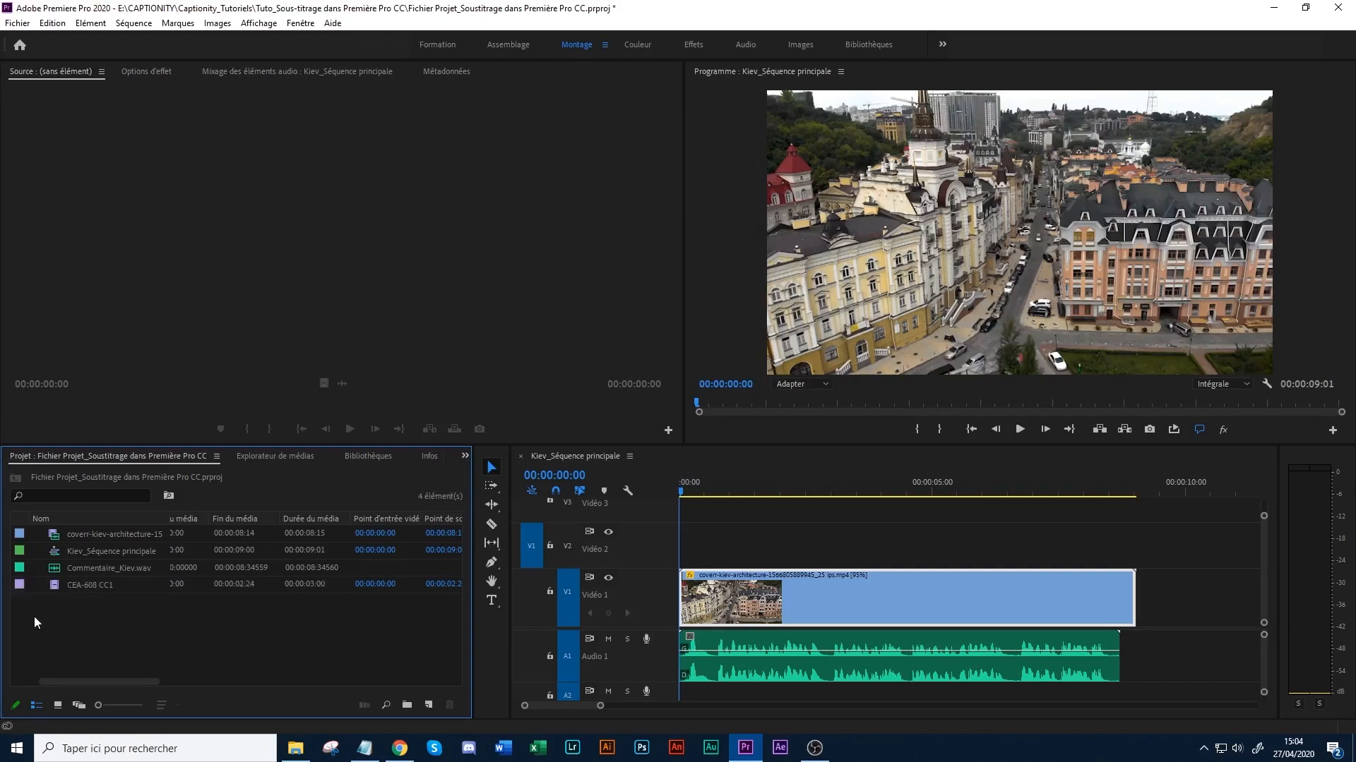
{"action": "key", "text": "ctrl+s"}
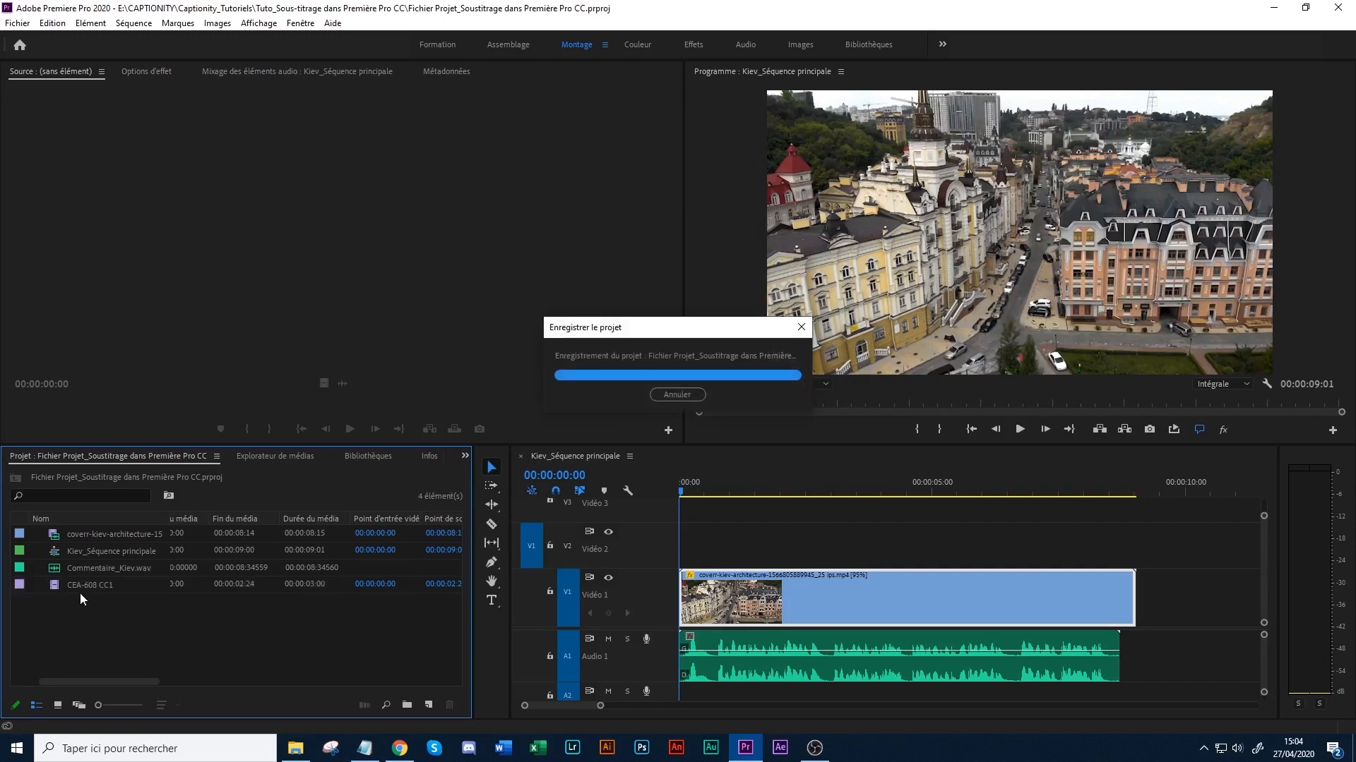
- Place the CEA-608 CC1 captions item on the Vidéo 2 track at the start of the sequence
{"action": "left_click", "coordinate": [49, 583]}
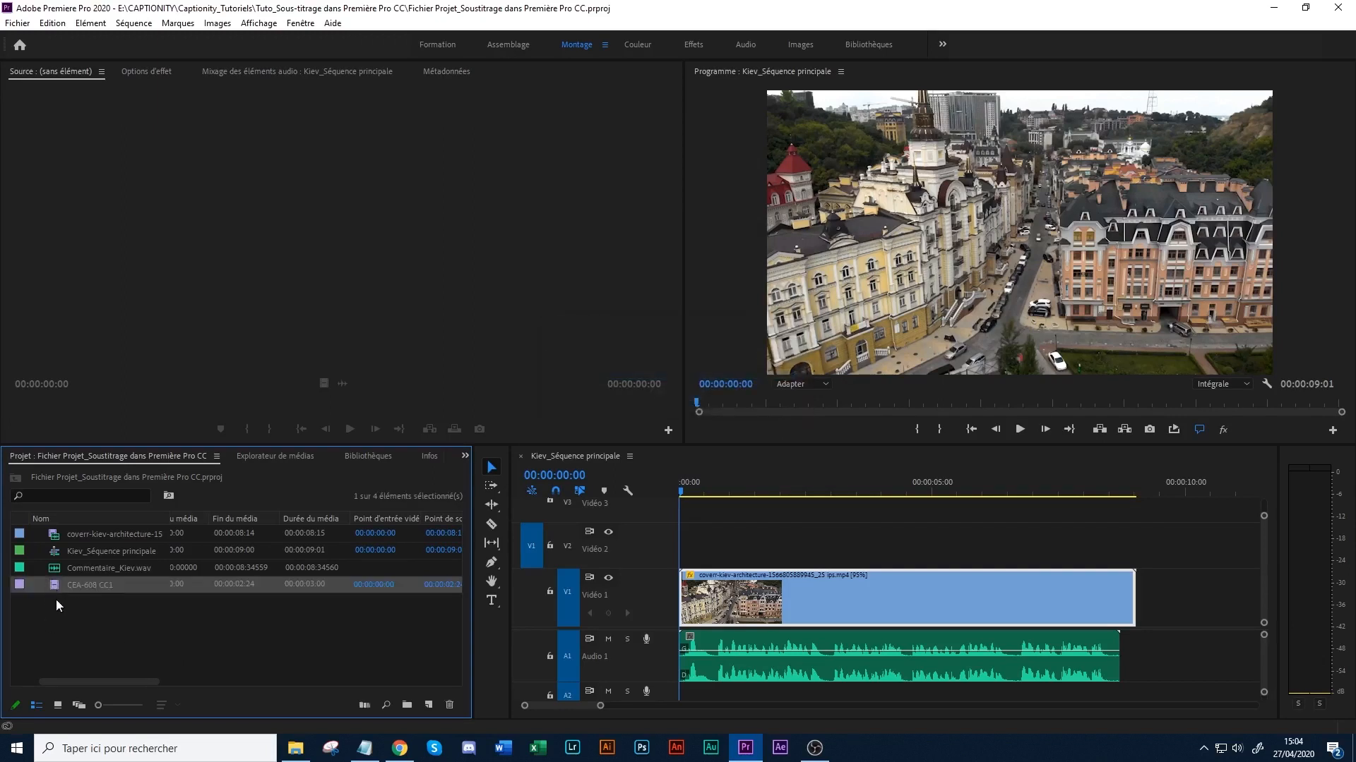
{"action": "left_click", "coordinate": [95, 609]}
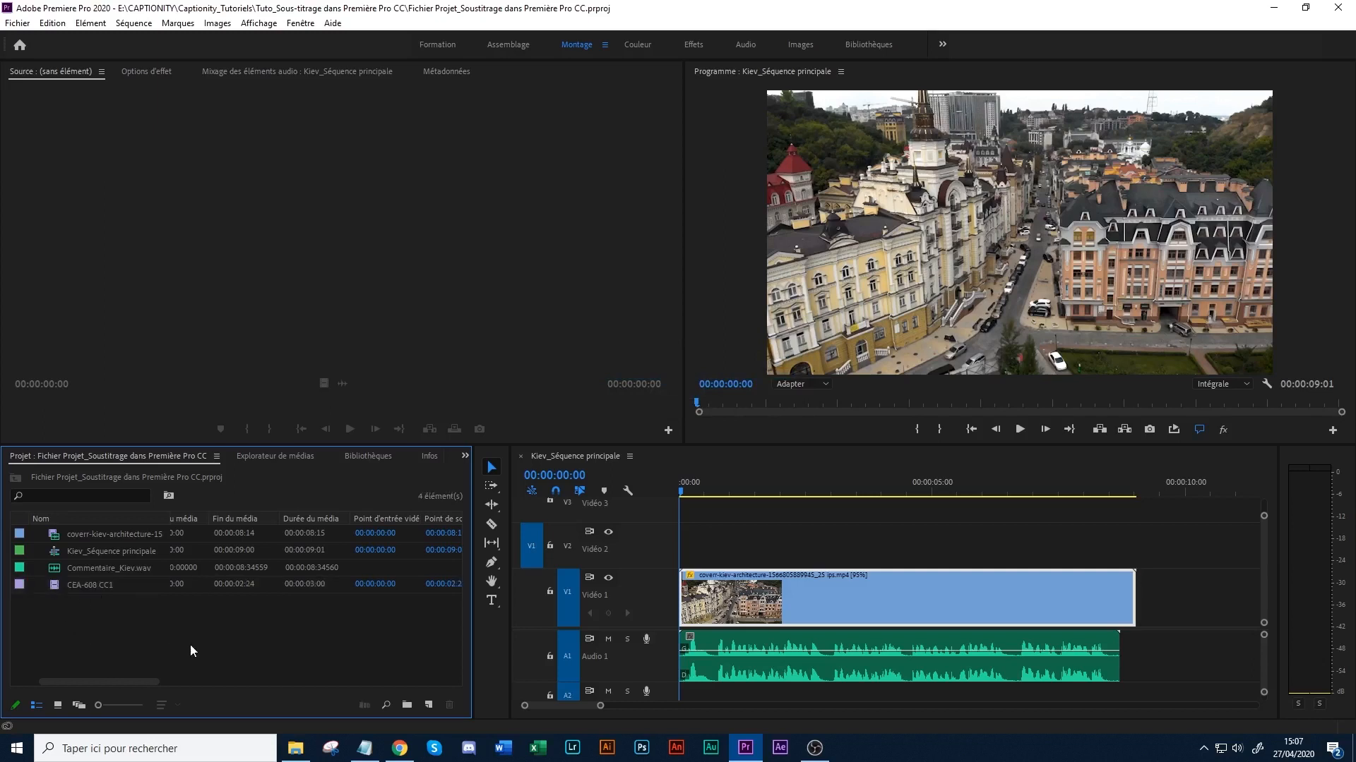
{"action": "left_click", "coordinate": [74, 583]}
{"action": "left_click_drag", "start_coordinate": [211, 588], "coordinate": [681, 549]}
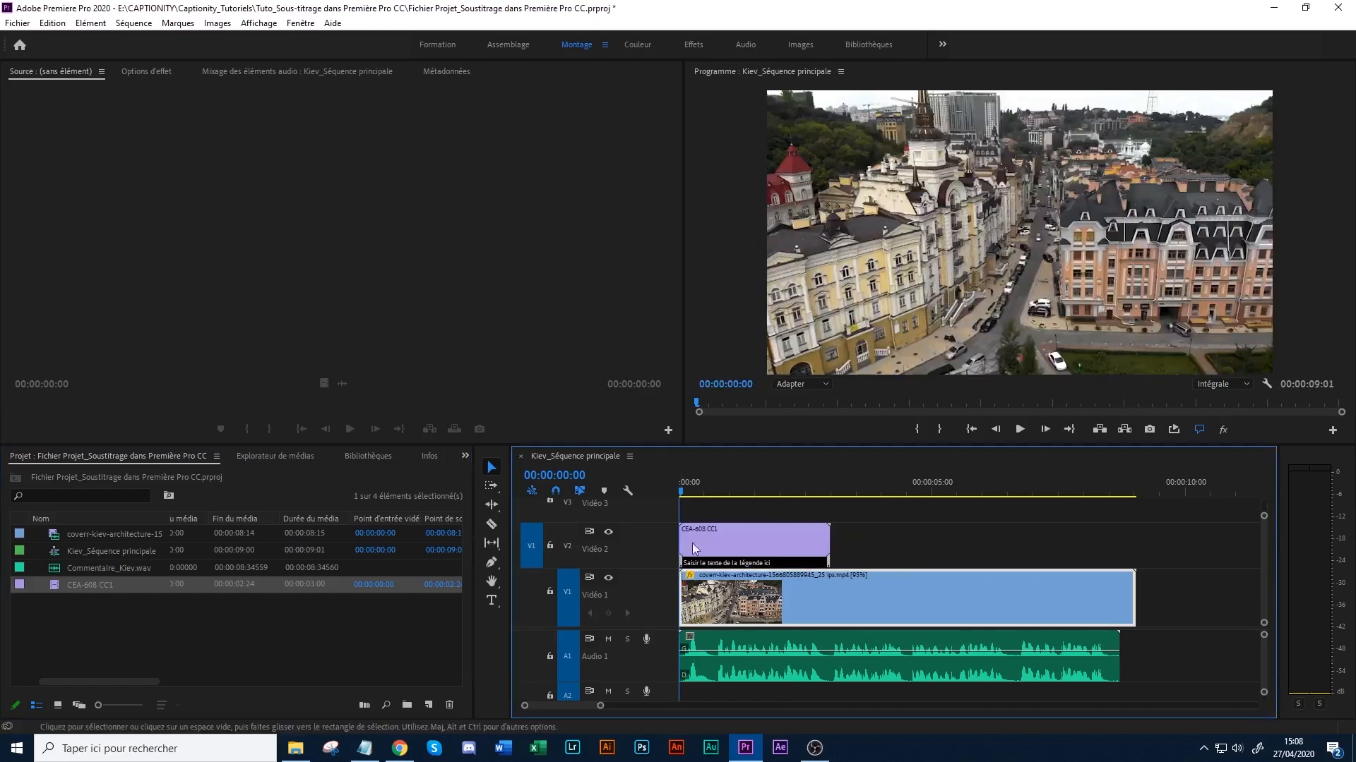
{"action": "left_click", "coordinate": [736, 535]}
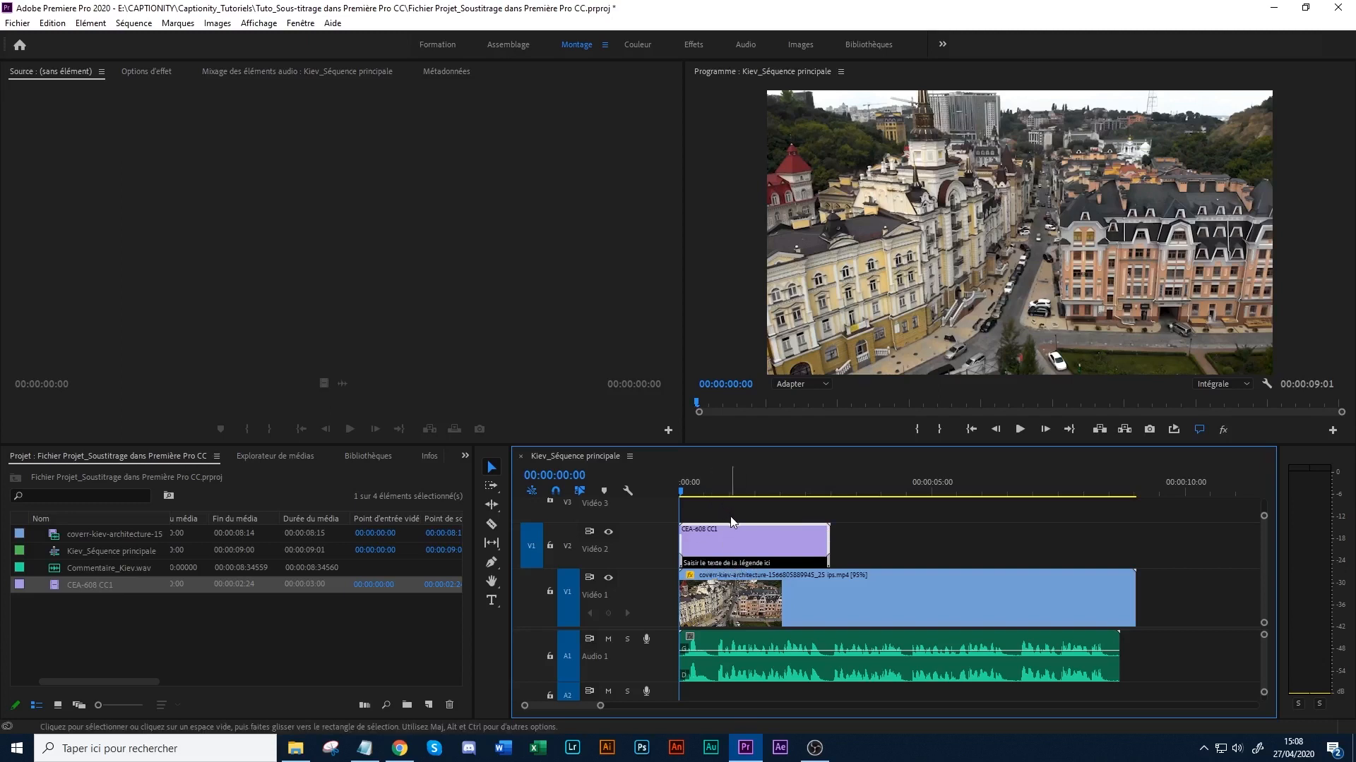
- Extend the captions clip to the end of the video clip and trim its caption block to end at about 00:00:02:20
{"action": "mouse_move", "coordinate": [826, 533]}
{"action": "left_mouse_down"}
{"action": "mouse_move", "coordinate": [850, 534]}
{"action": "mouse_move", "coordinate": [838, 535]}
{"action": "left_mouse_up"}
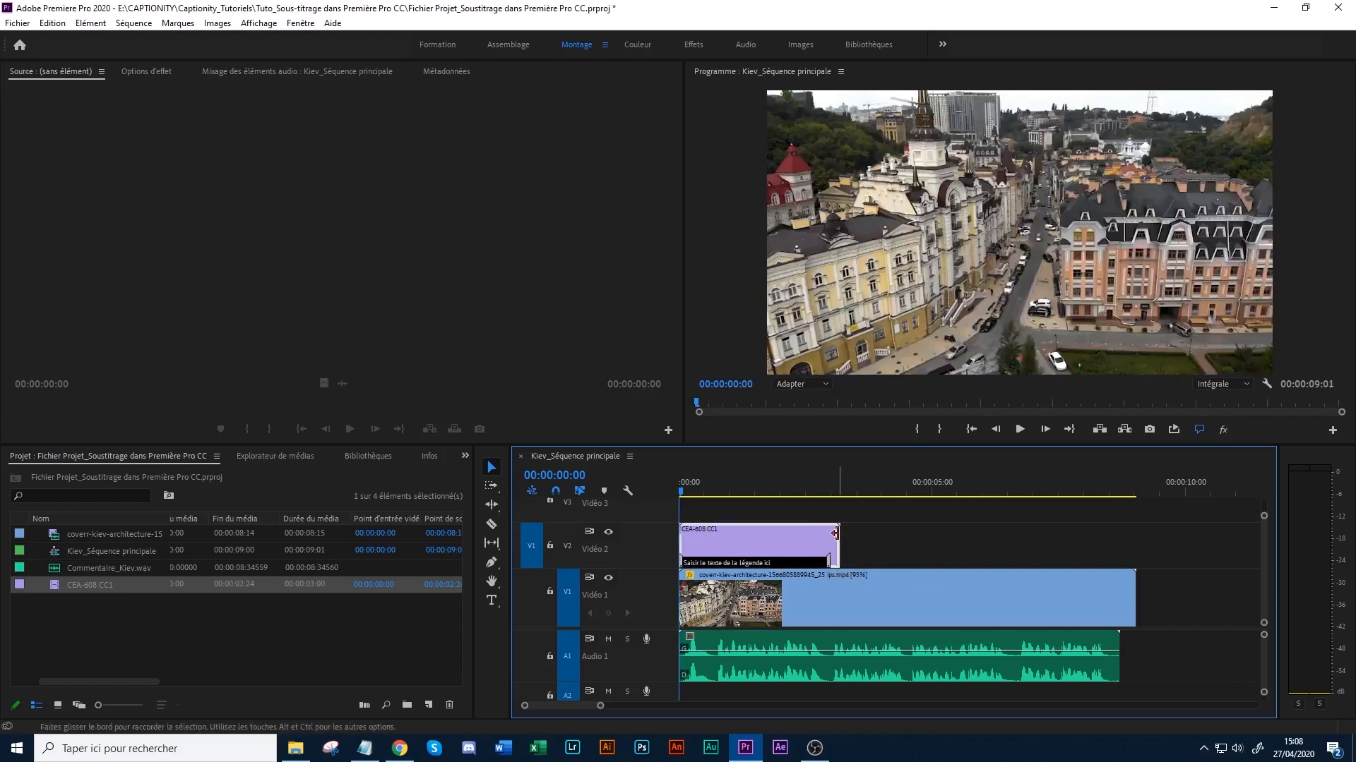
{"action": "left_click", "coordinate": [836, 534]}
{"action": "left_click_drag", "start_coordinate": [848, 531], "coordinate": [1133, 531]}
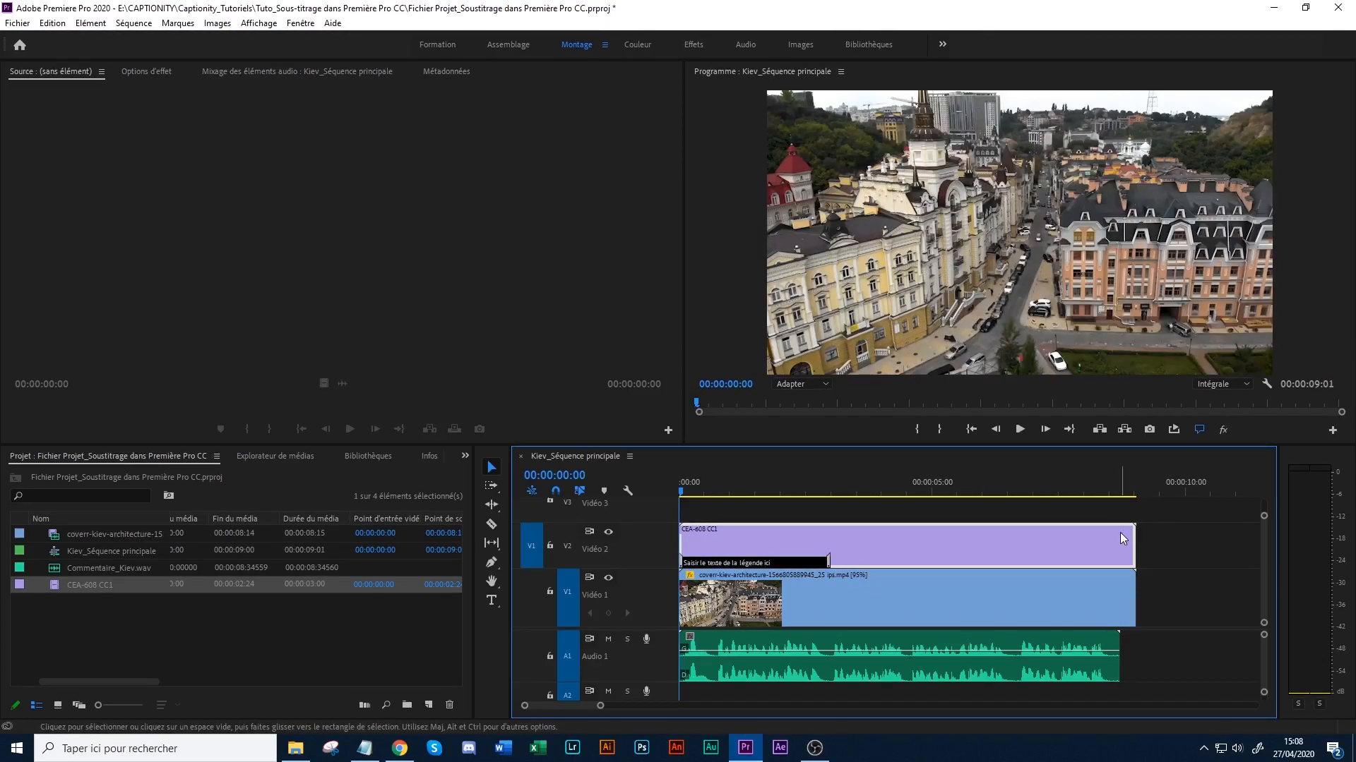
{"action": "left_click", "coordinate": [826, 555]}
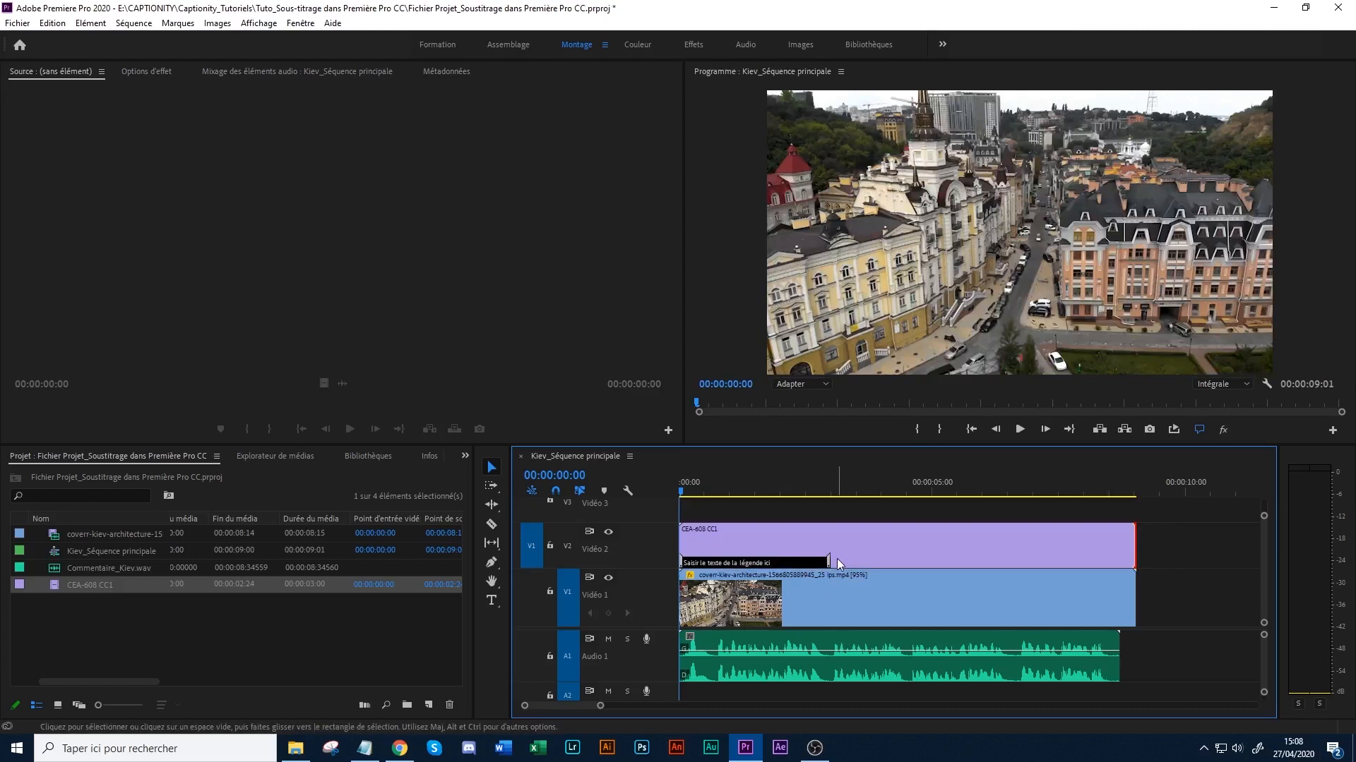
{"action": "mouse_move", "coordinate": [826, 562]}
{"action": "left_mouse_down"}
{"action": "mouse_move", "coordinate": [802, 564]}
{"action": "mouse_move", "coordinate": [817, 562]}
{"action": "left_mouse_up"}
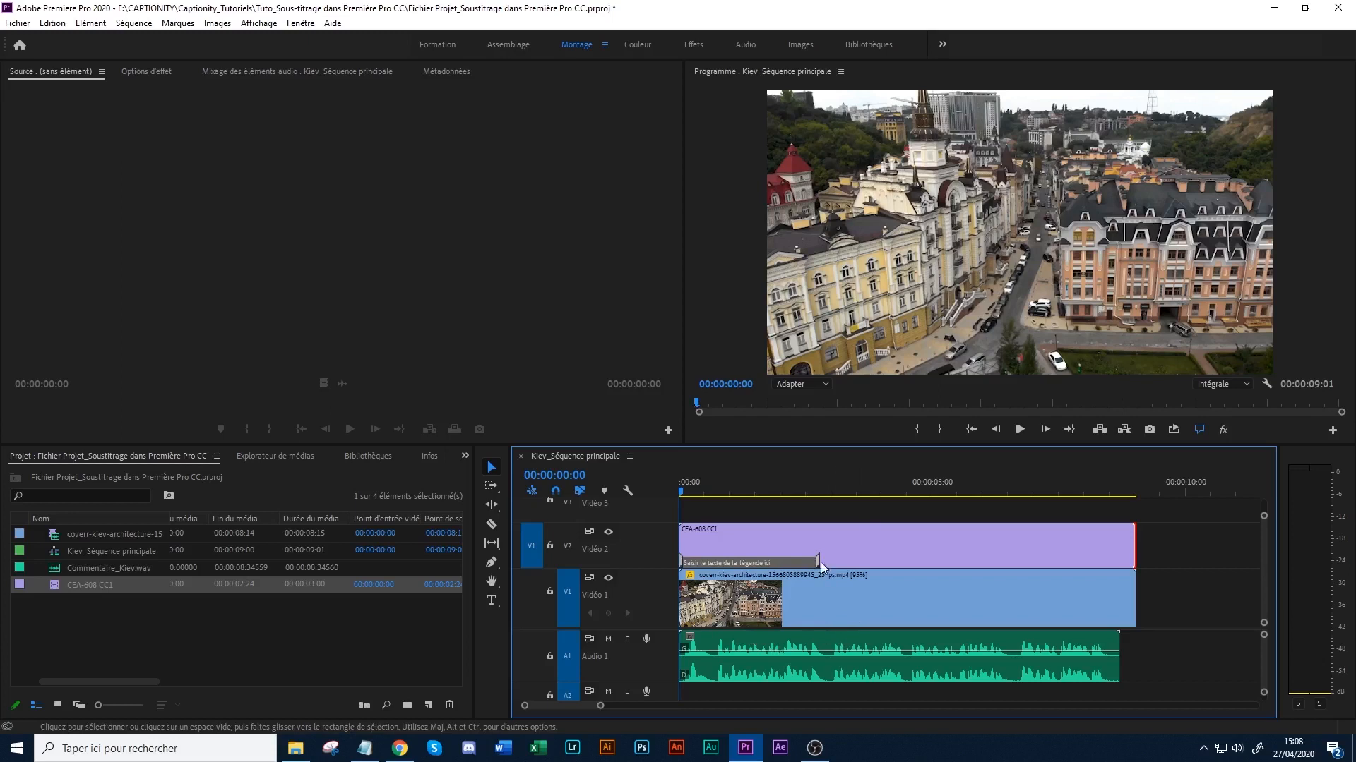
- Open the CEA-608 CC1 item in the captions editor and select its placeholder caption for editing
{"action": "left_click", "coordinate": [44, 599]}
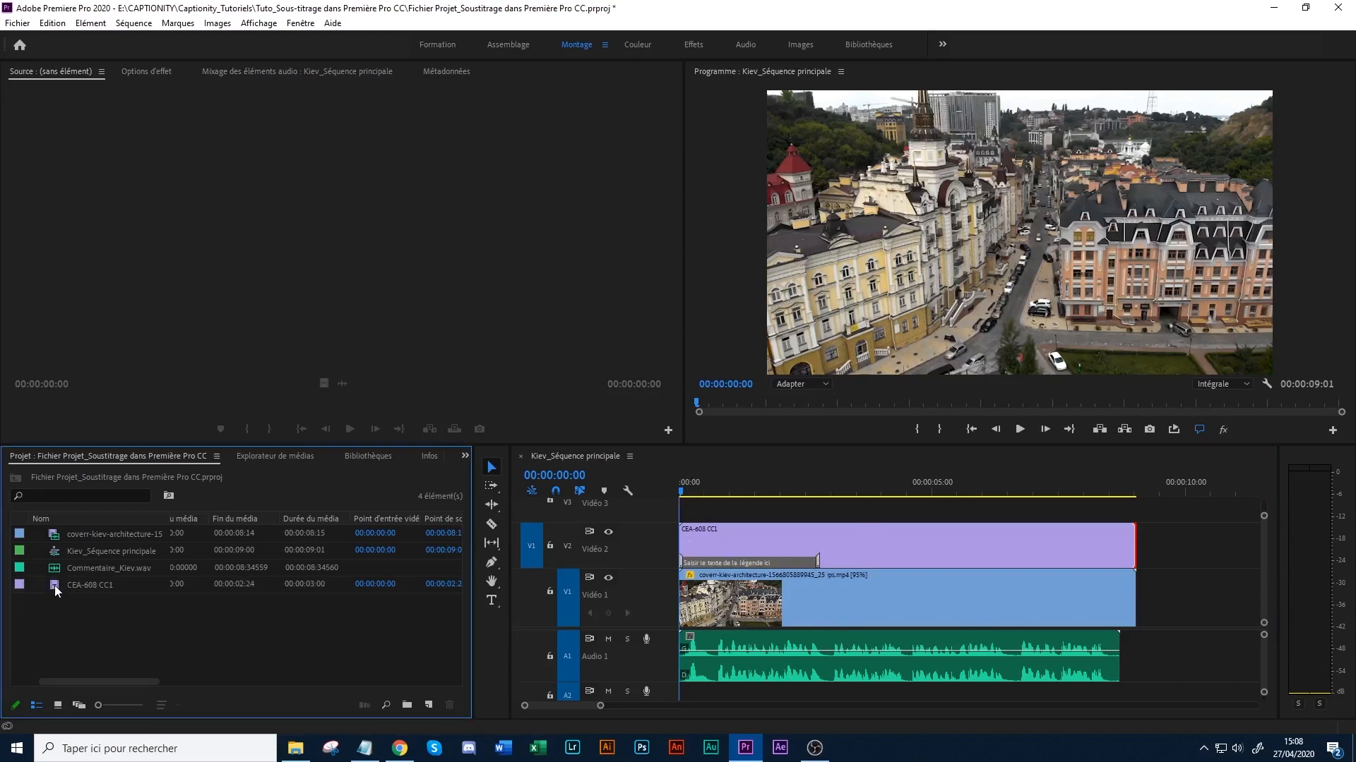
{"action": "double_click", "coordinate": [54, 585]}
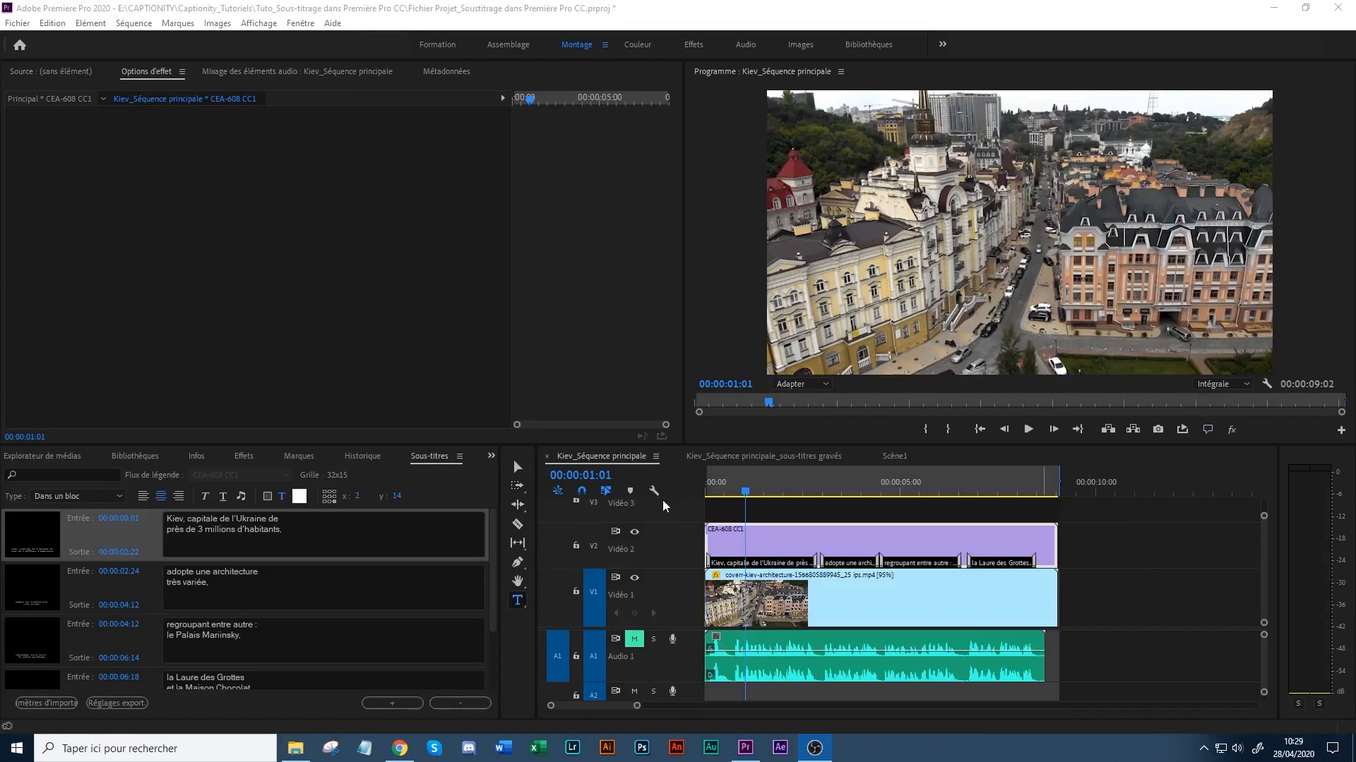
{"action": "left_click", "coordinate": [346, 35]}
{"action": "left_click", "coordinate": [290, 25]}
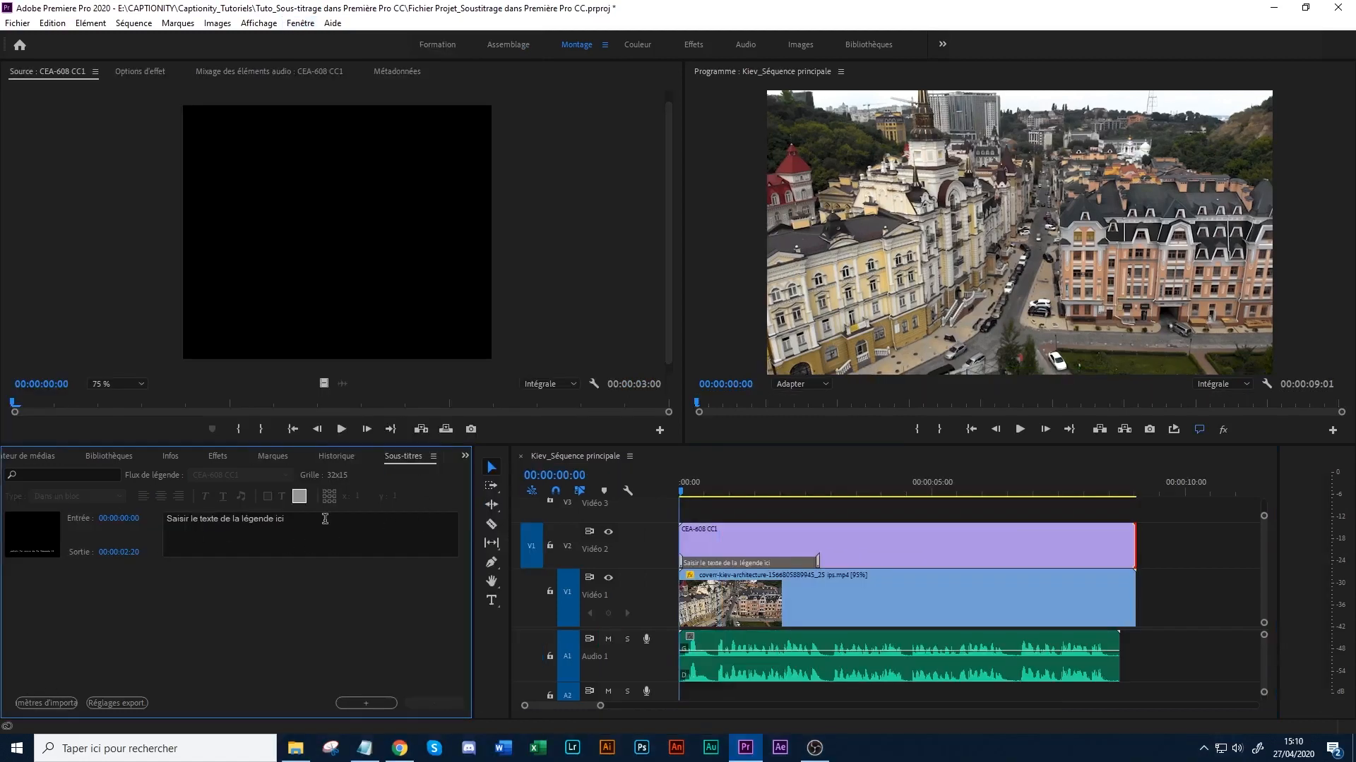
{"action": "left_click", "coordinate": [163, 548]}
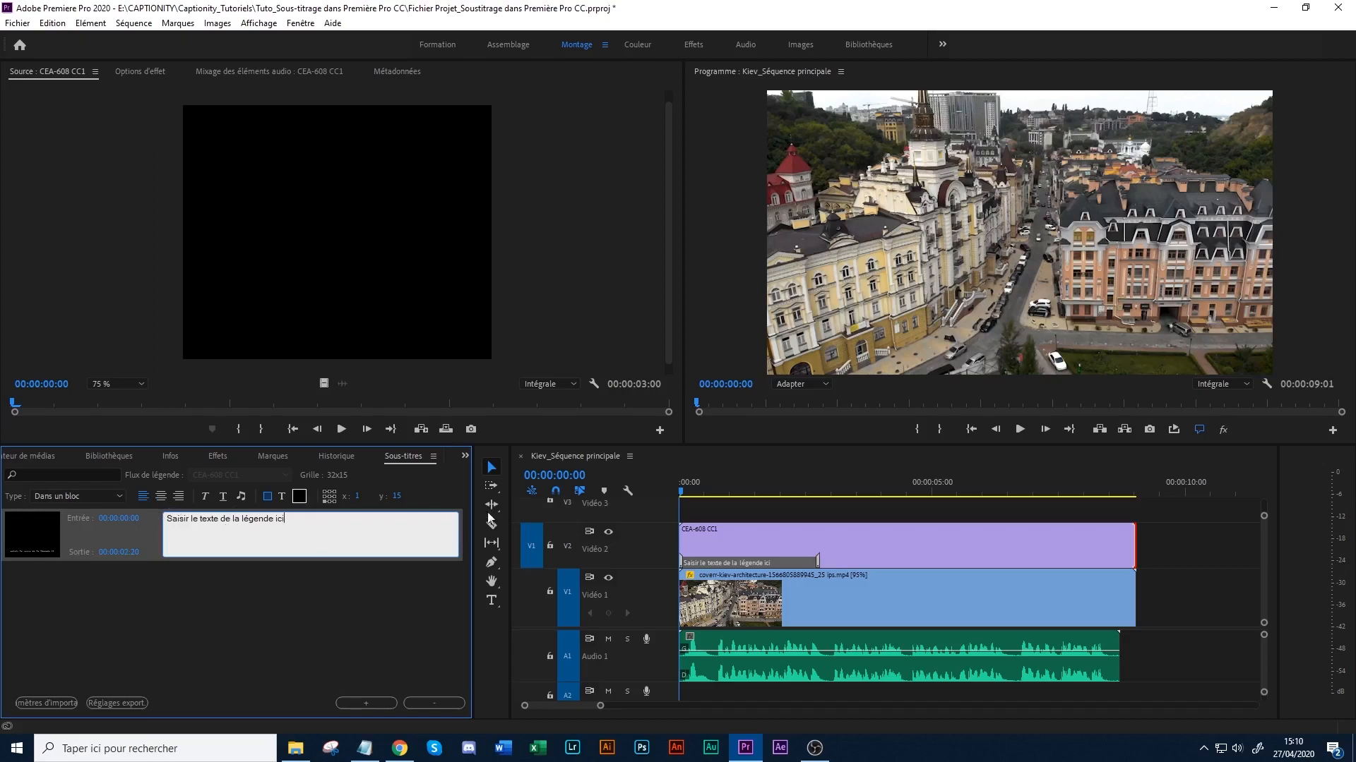
- Review the display styles available for the caption, such as block, scrolling and paint-on
{"action": "left_click", "coordinate": [11, 503]}
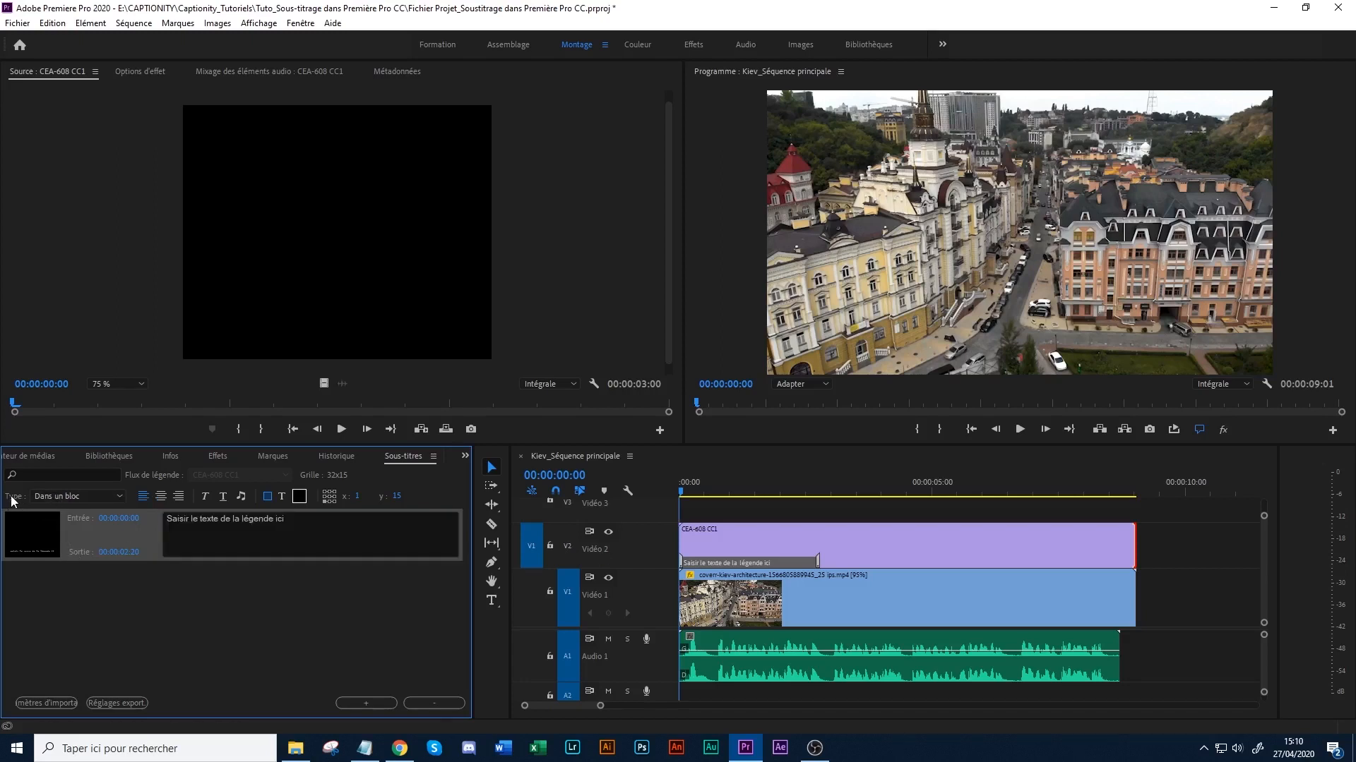
{"action": "left_click", "coordinate": [53, 497]}
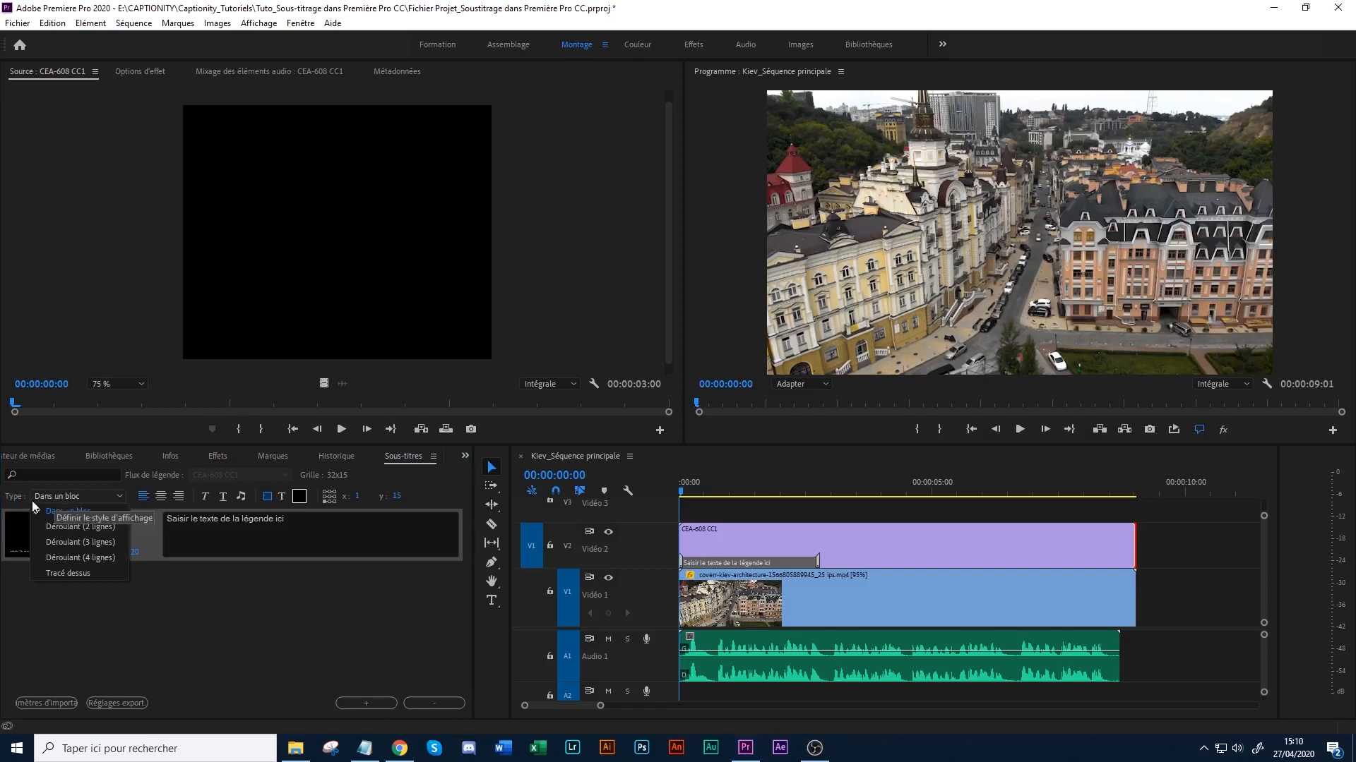
{"action": "left_click", "coordinate": [79, 528]}
- Move the playhead to 00:00:01:06 to preview the caption over the video, and select the captions clip
{"action": "left_click", "coordinate": [737, 489]}
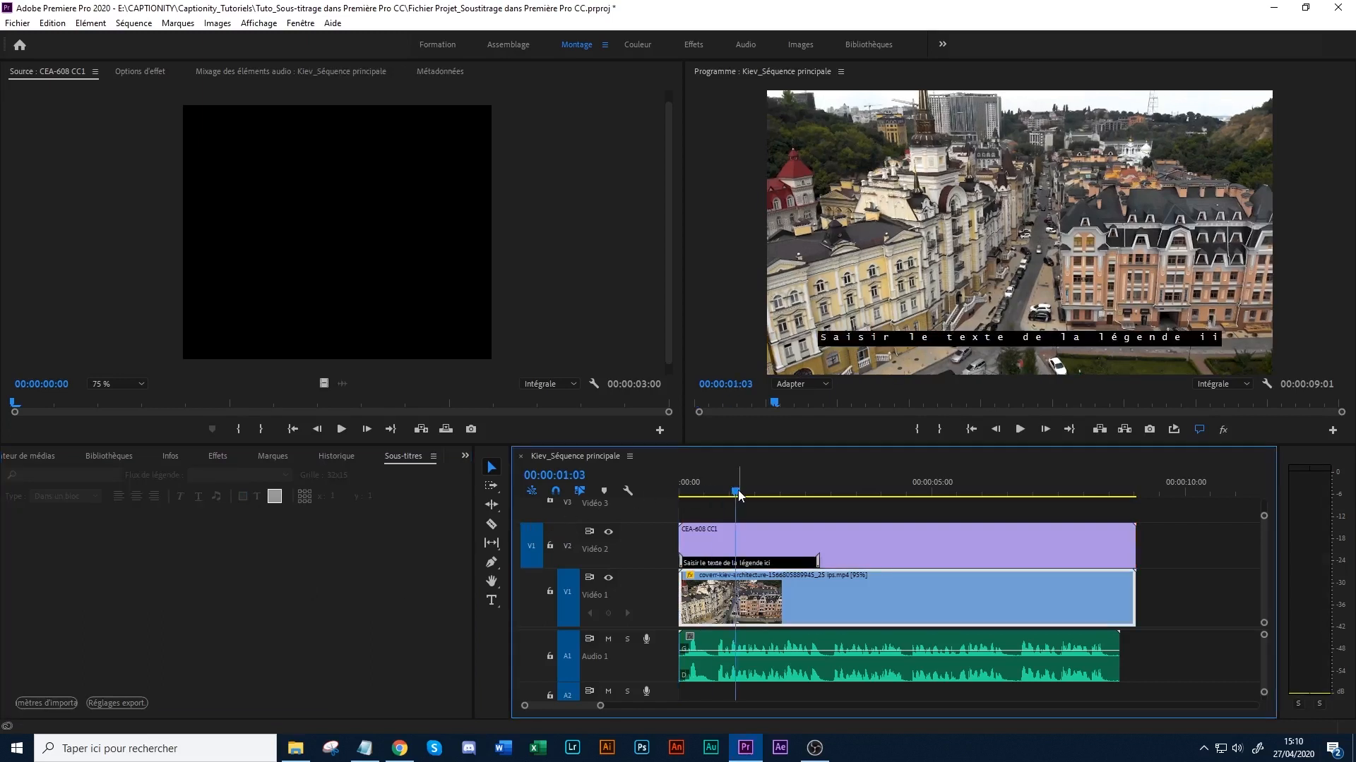
{"action": "left_click", "coordinate": [741, 481]}
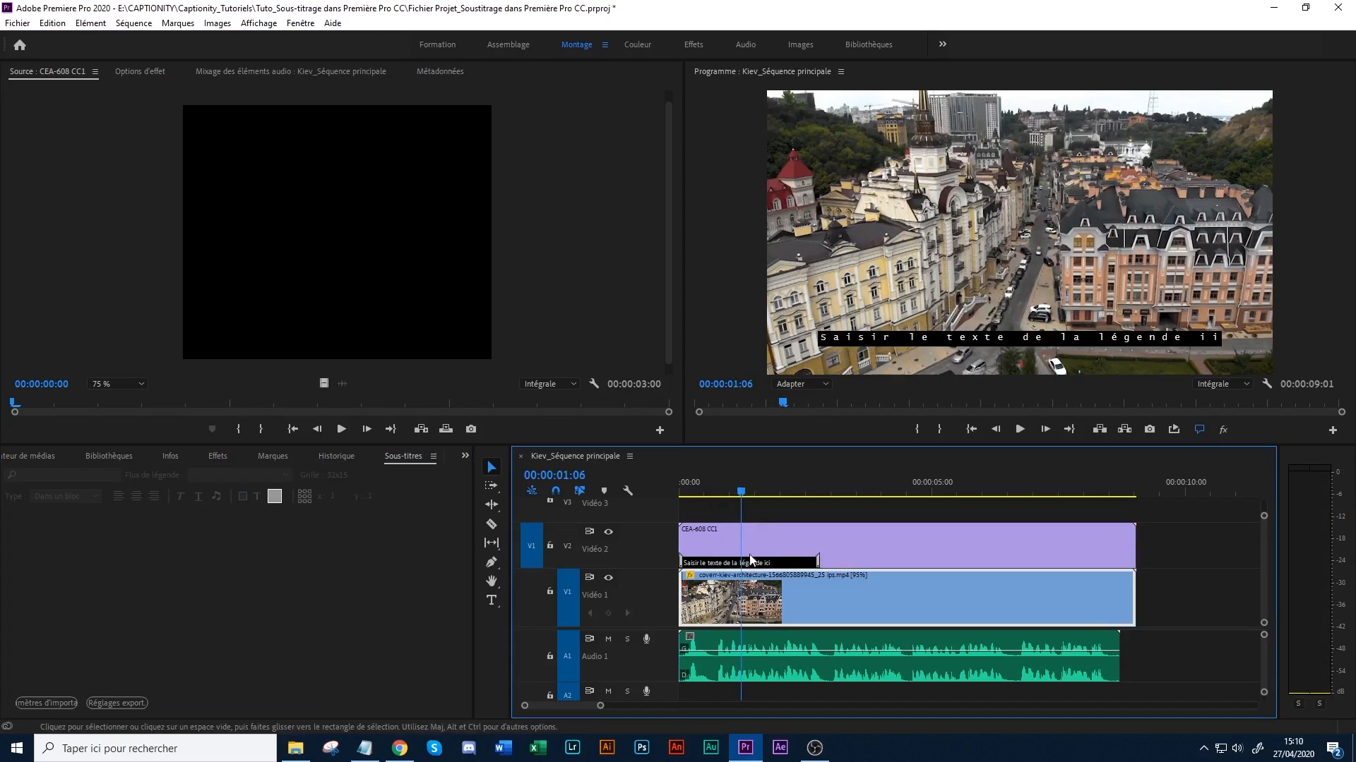
{"action": "left_click", "coordinate": [861, 566]}
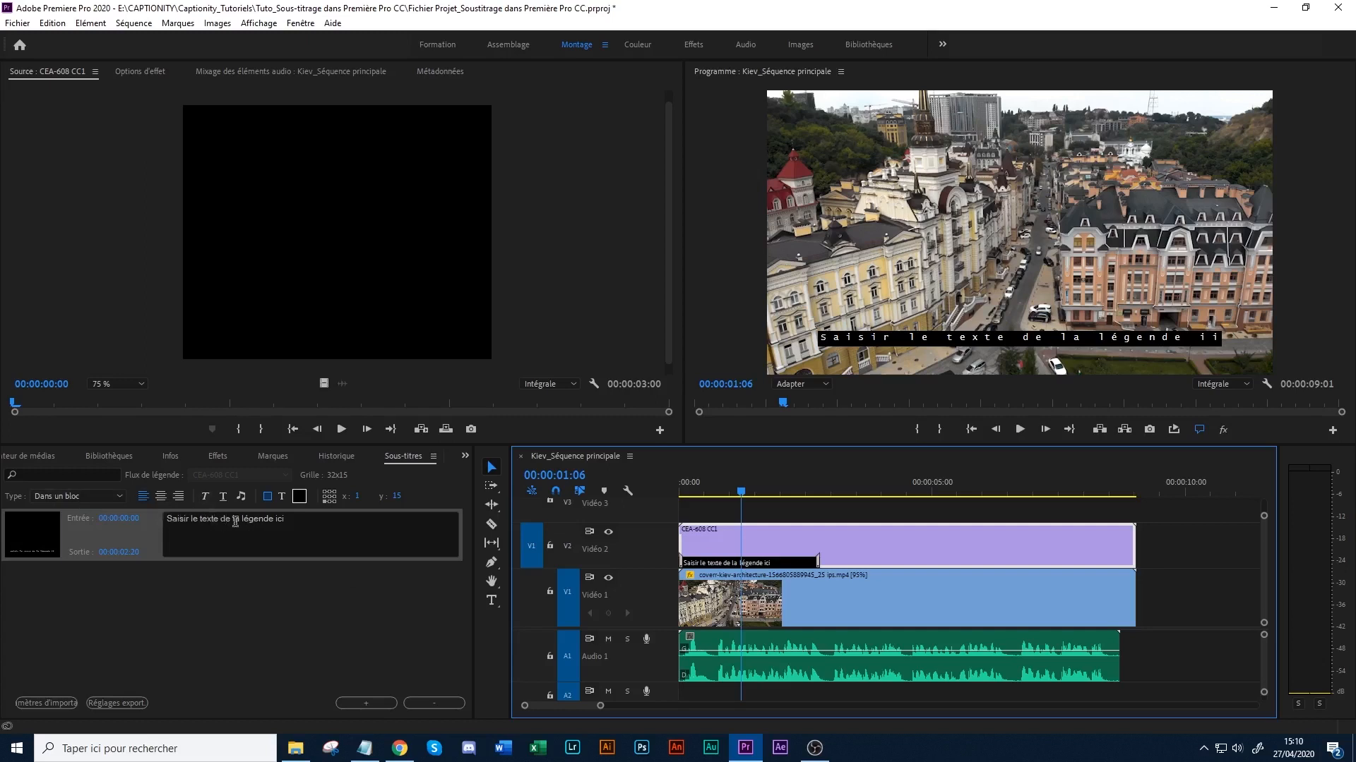
- Select the whole placeholder caption text and centre-align it
{"action": "left_click", "coordinate": [277, 523]}
{"action": "left_click_drag", "start_coordinate": [326, 528], "coordinate": [159, 519]}
{"action": "left_click", "coordinate": [162, 498]}
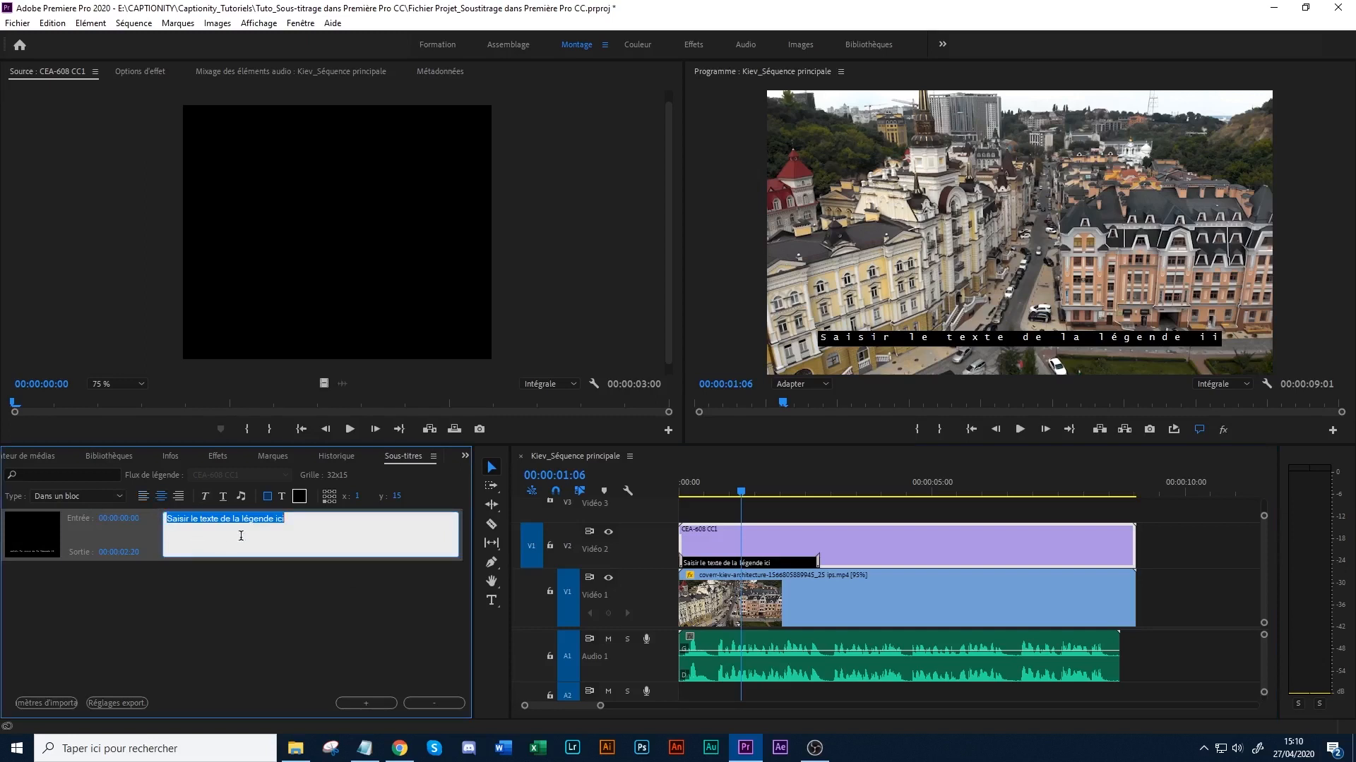
- Try adding a music note symbol at the end of the caption text, and delete it
{"action": "left_click", "coordinate": [283, 517]}
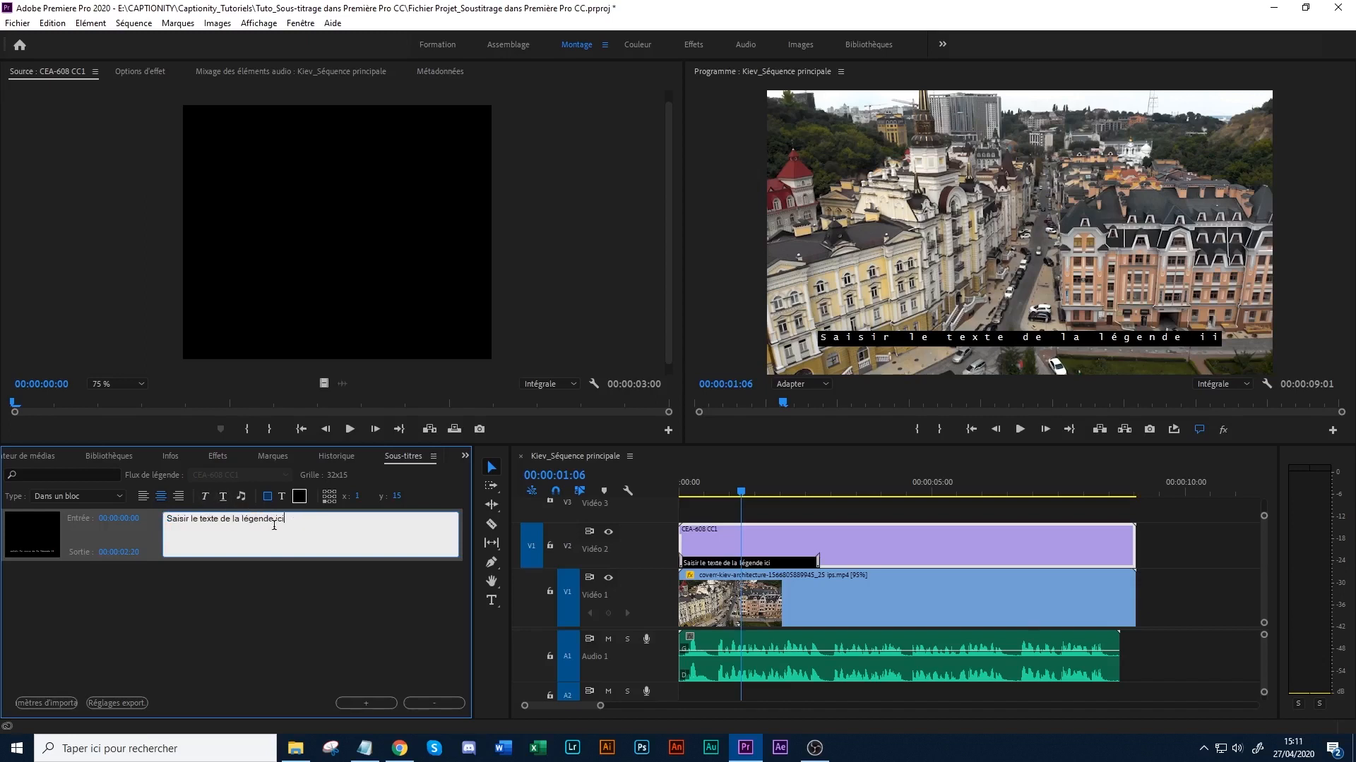
{"action": "left_click", "coordinate": [241, 497]}
{"action": "key", "text": "BackSpace"}
- Review the background colour and opacity options available for the caption
{"action": "left_click", "coordinate": [299, 496]}
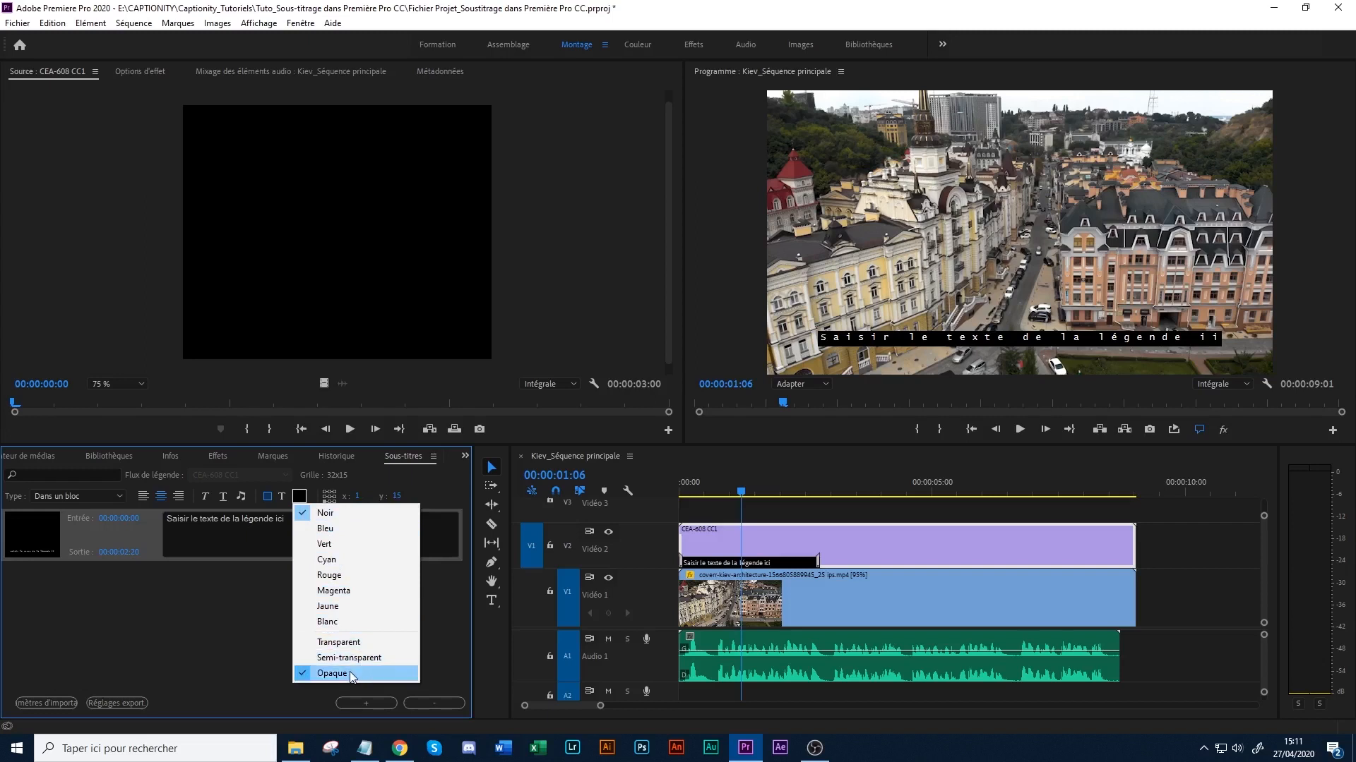
{"action": "left_click", "coordinate": [233, 528]}
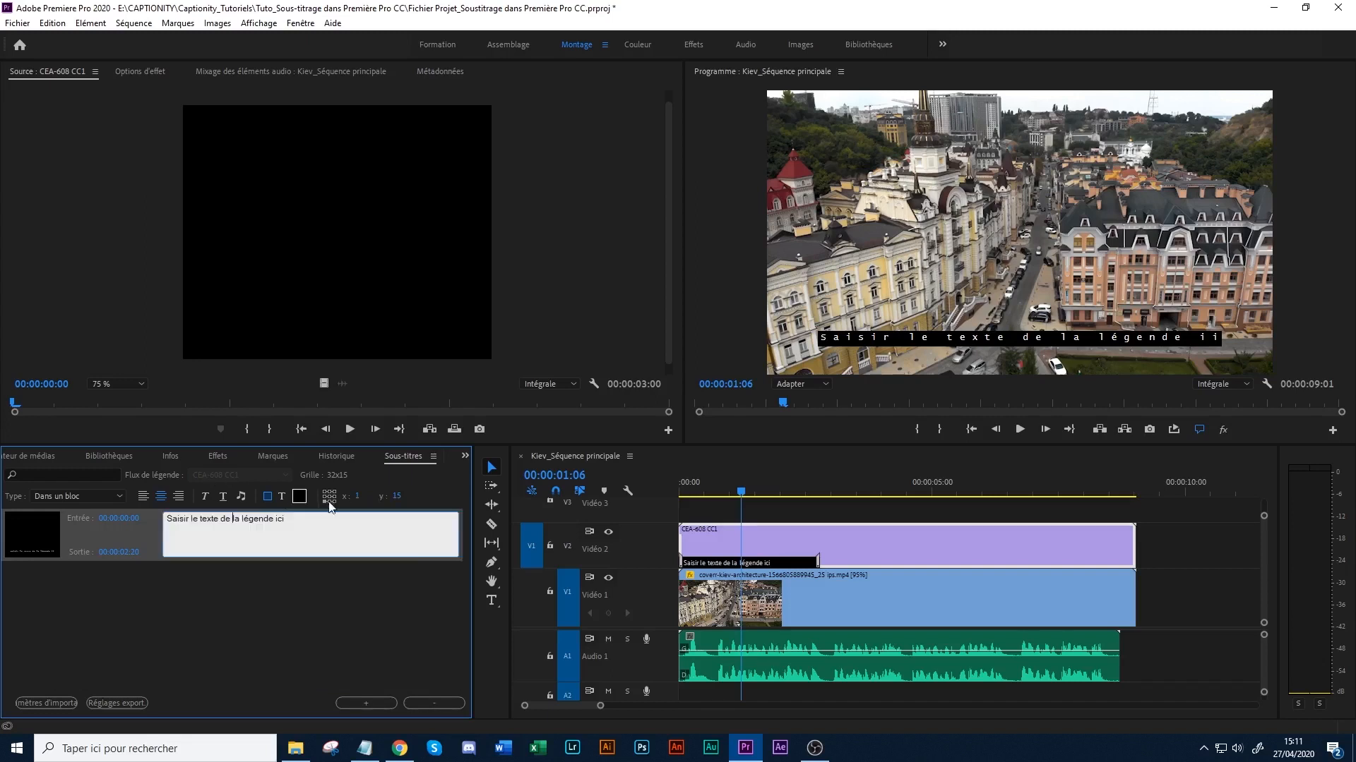
- Try cyan as the text colour for the whole caption, and restore it to white
{"action": "left_click", "coordinate": [282, 499]}
{"action": "left_click_drag", "start_coordinate": [325, 532], "coordinate": [146, 509]}
{"action": "left_click", "coordinate": [298, 497]}
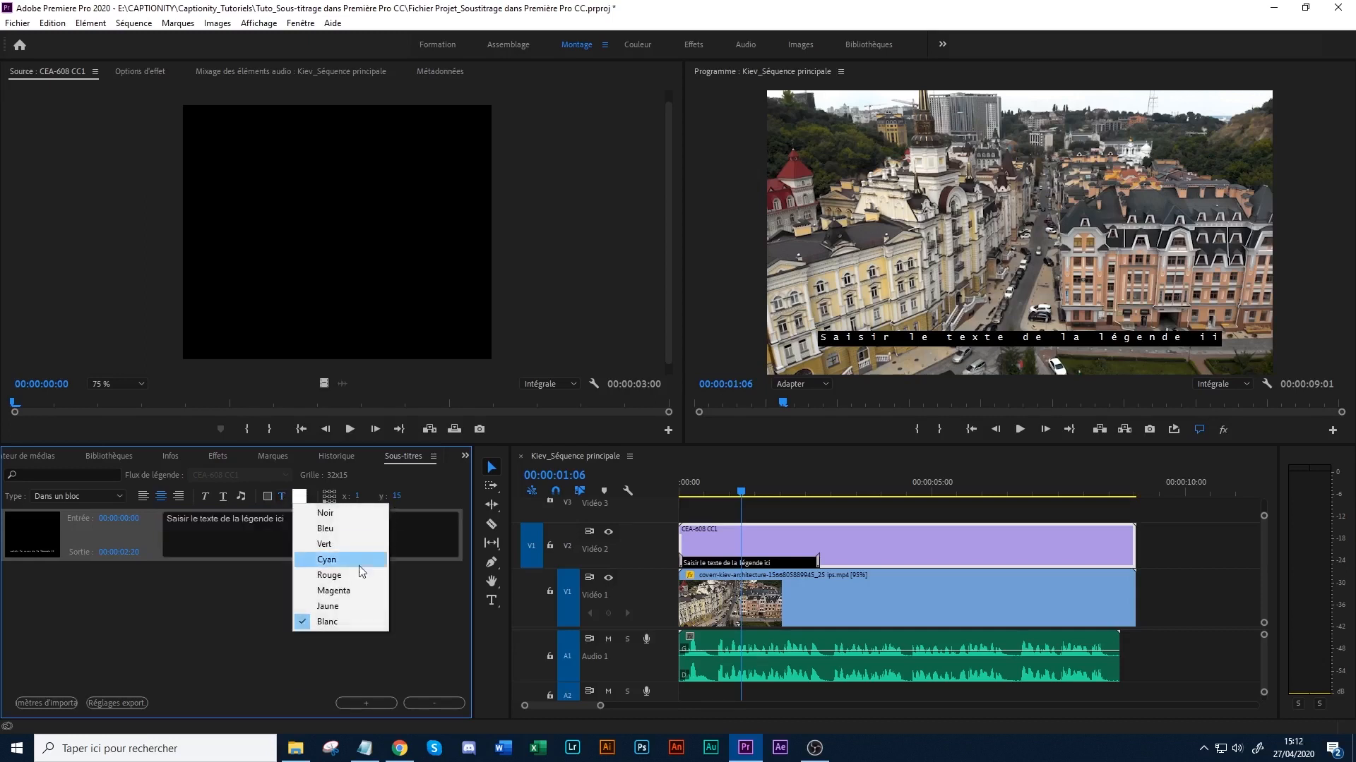
{"action": "left_click", "coordinate": [333, 560]}
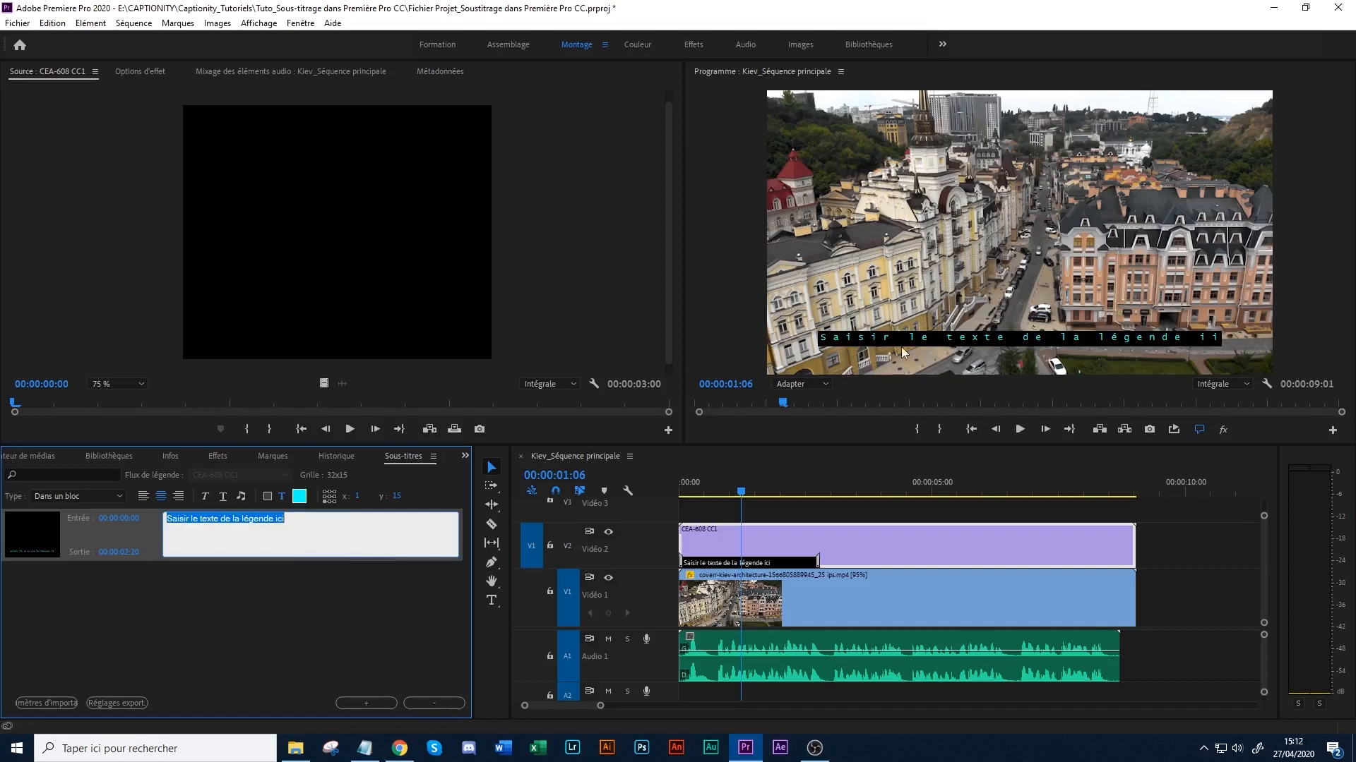
{"action": "left_click", "coordinate": [310, 518]}
{"action": "left_click", "coordinate": [299, 498]}
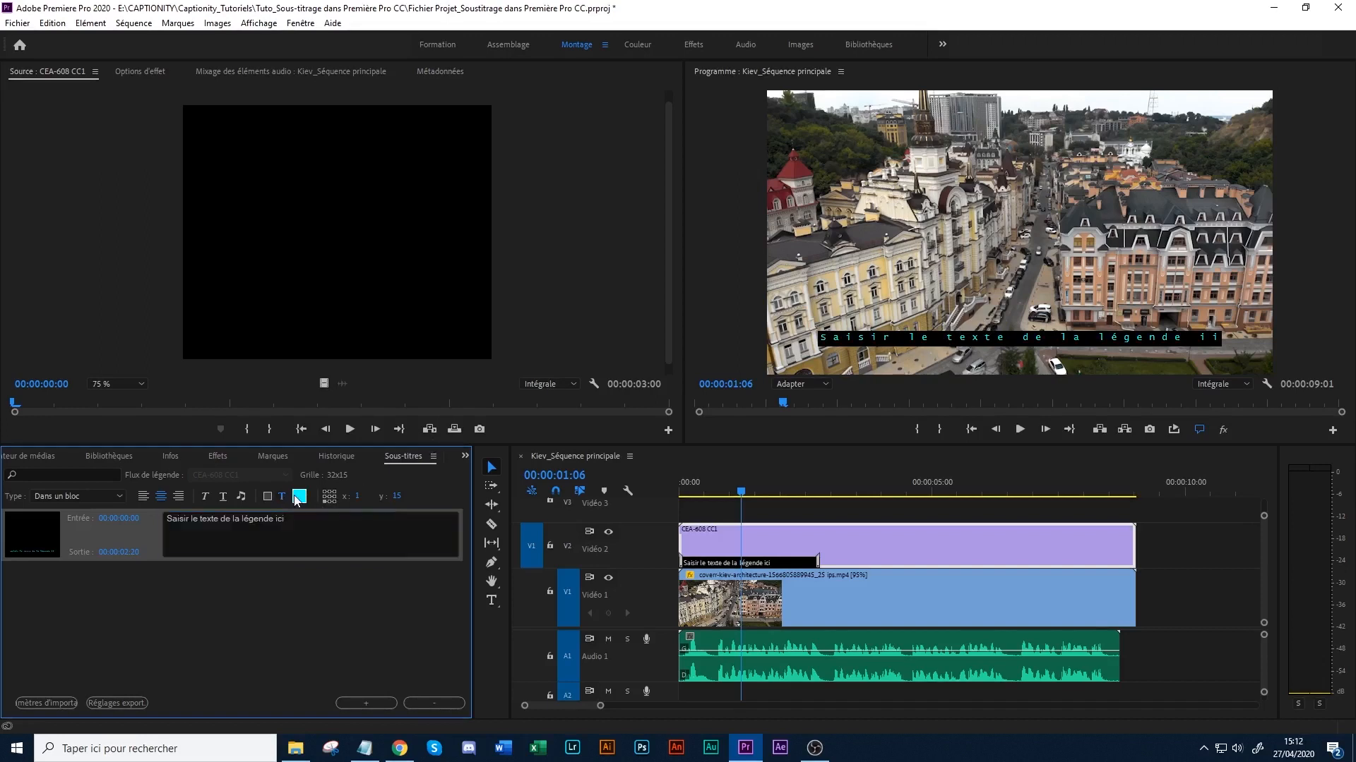
{"action": "left_click", "coordinate": [329, 621]}
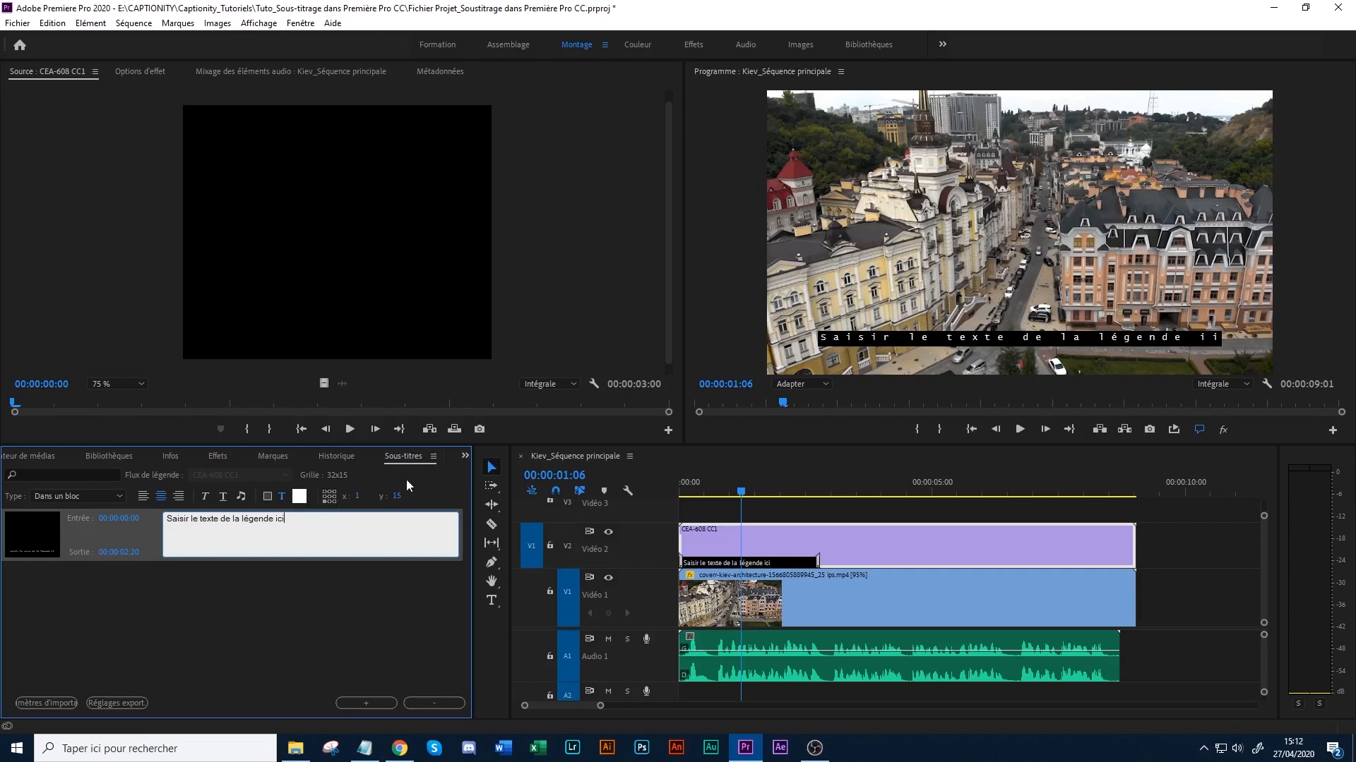
- Try placing the caption block at mid-height of the frame, and return it to the lower edge
{"action": "left_click", "coordinate": [330, 497]}
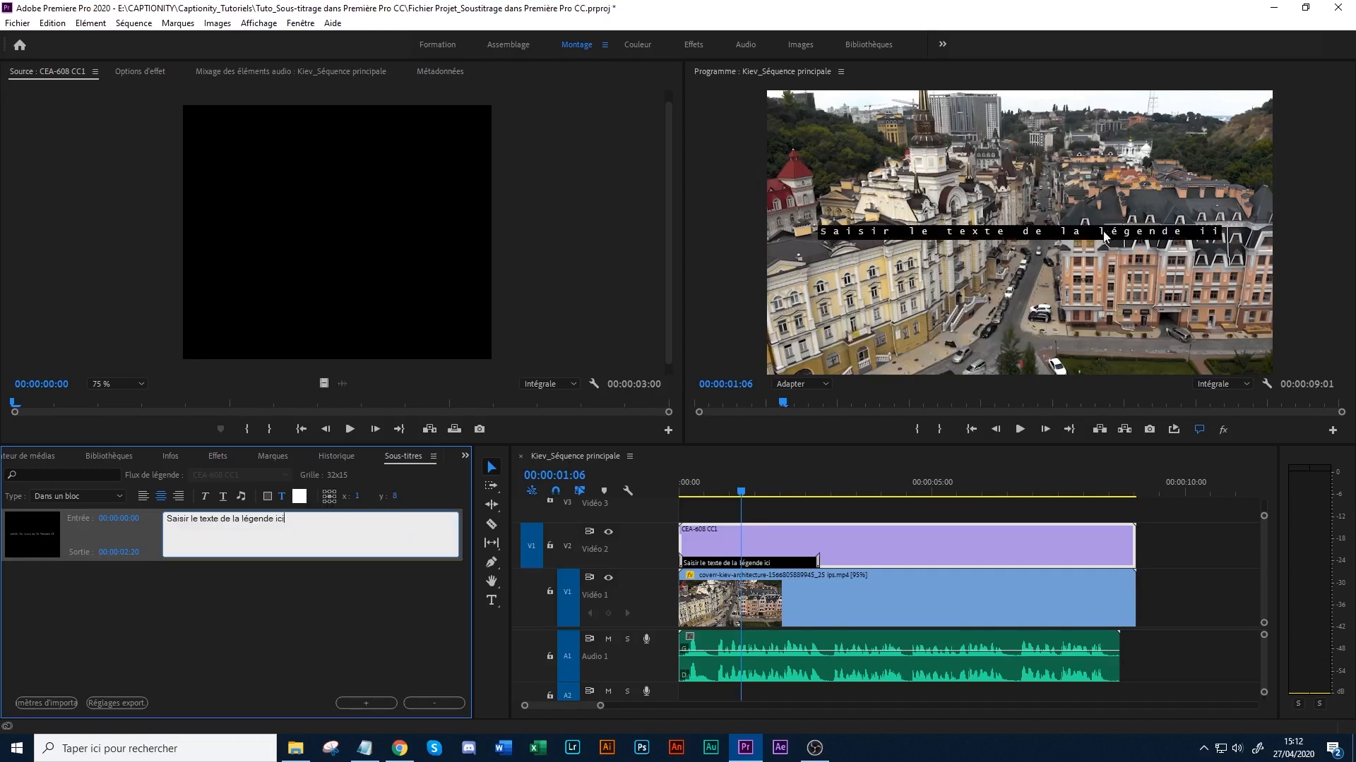
{"action": "left_click", "coordinate": [331, 502]}
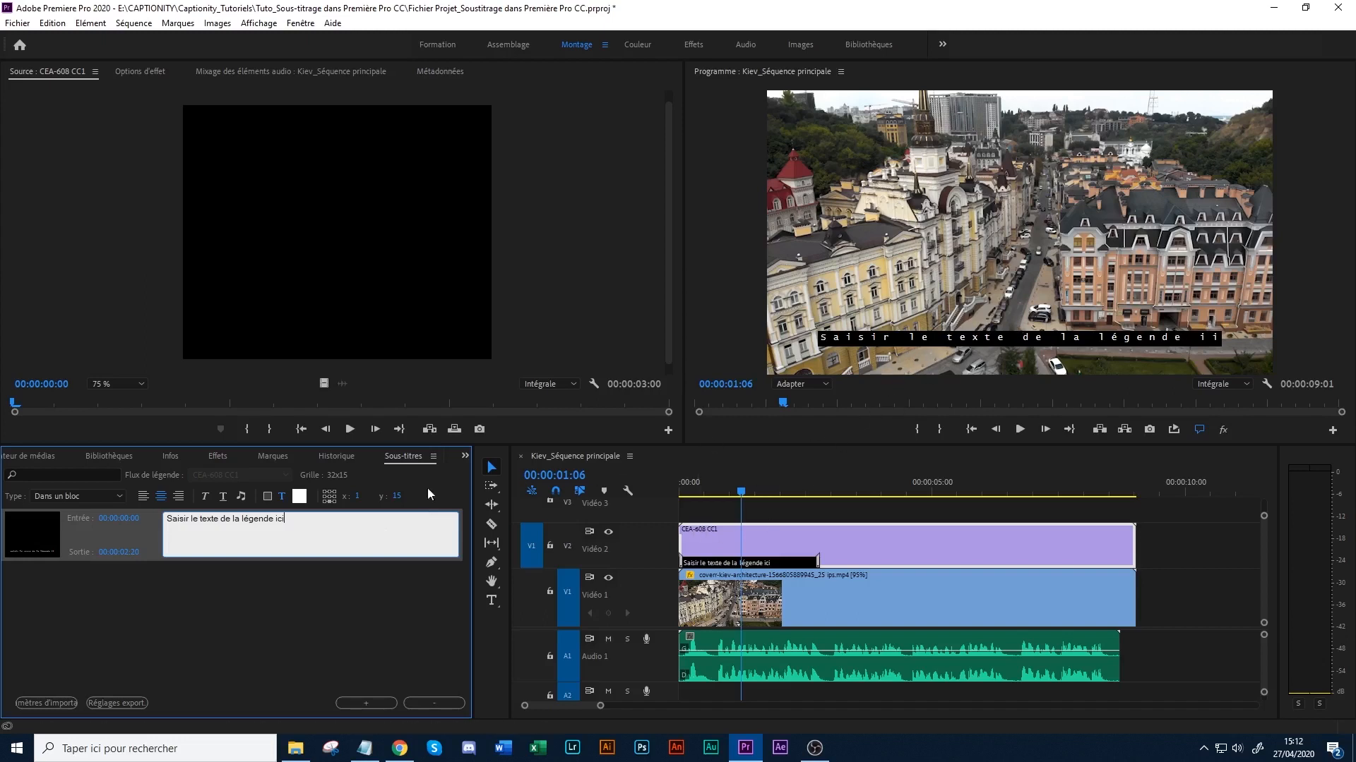
- Copy "Kiev, capitale de l'Ukraine" from Kiev_Texte.txt in Notepad and replace the placeholder caption text with it
{"action": "left_click", "coordinate": [353, 751]}
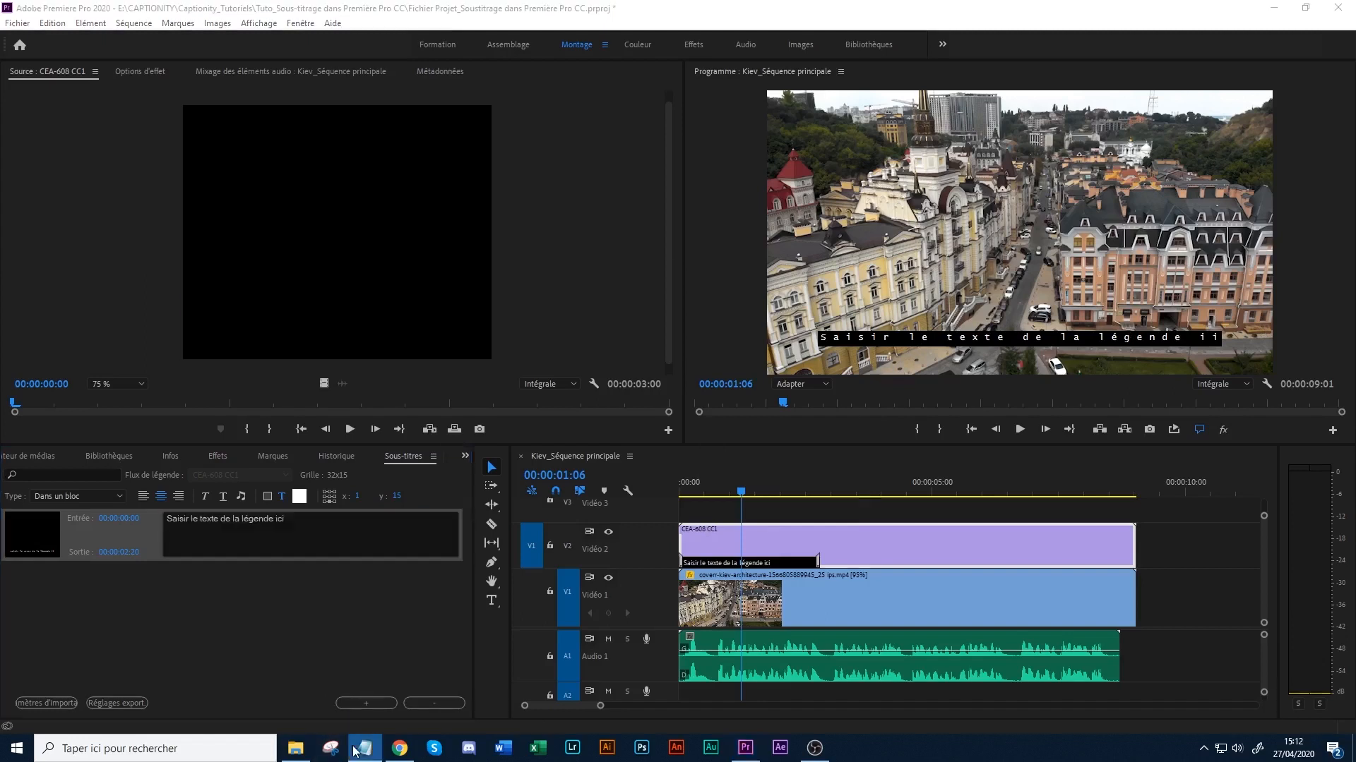
{"action": "left_click", "coordinate": [301, 268]}
{"action": "left_click_drag", "start_coordinate": [153, 239], "coordinate": [309, 232]}
{"action": "key", "text": "ctrl+c"}
{"action": "left_click", "coordinate": [206, 226]}
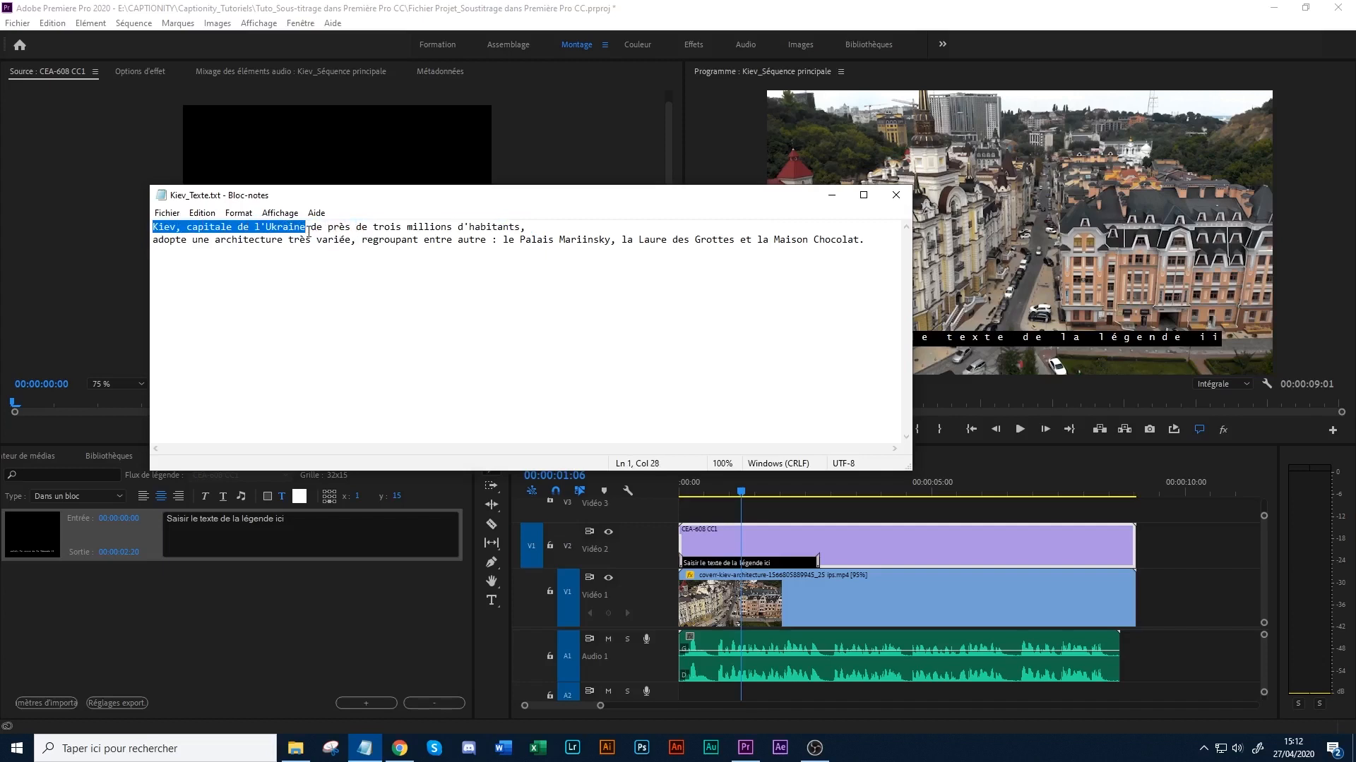
{"action": "left_click", "coordinate": [833, 196]}
{"action": "left_click_drag", "start_coordinate": [286, 519], "coordinate": [170, 536]}
{"action": "key", "text": "ctrl+v"}
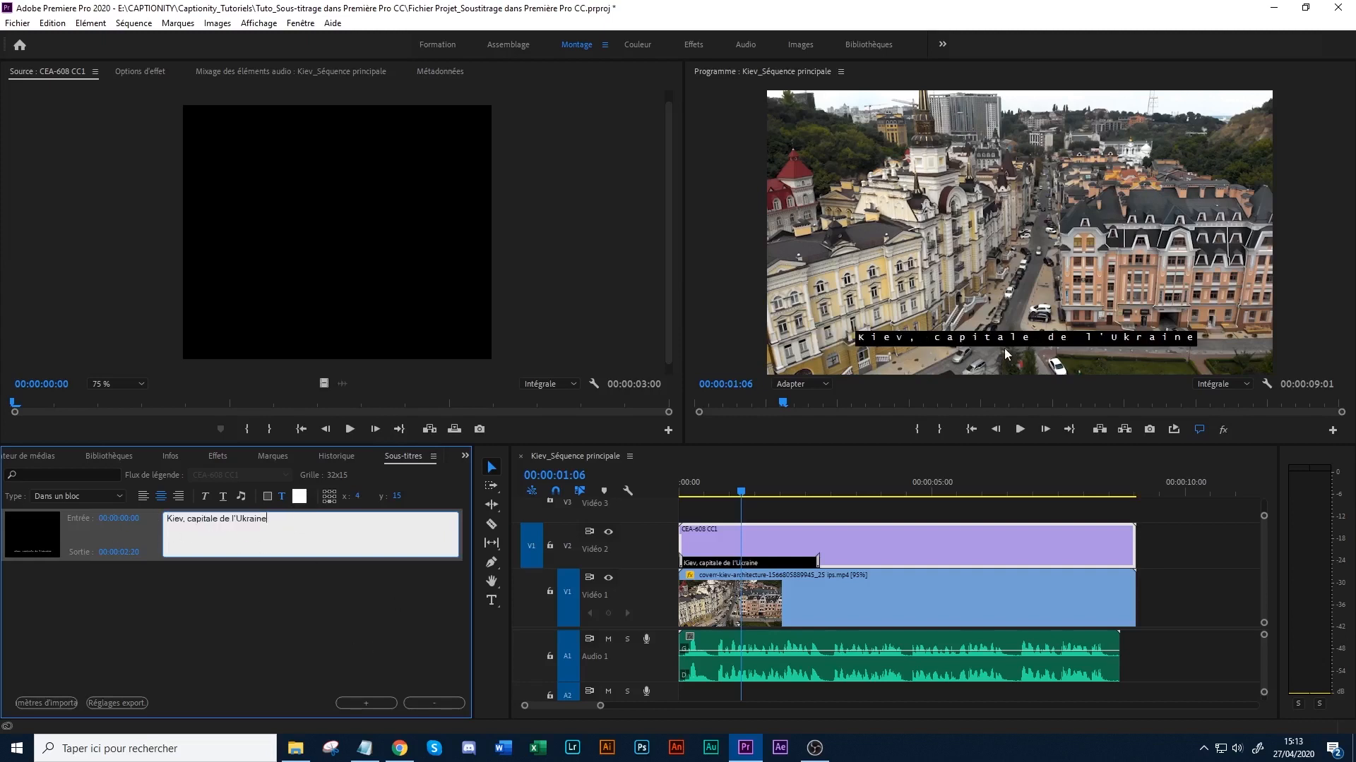
- Copy "de près de trois millions d'habitants," from Kiev_Texte.txt into the caption as a second line, and preview it at 00:00:02:06
{"action": "left_click", "coordinate": [364, 747]}
{"action": "left_click_drag", "start_coordinate": [312, 229], "coordinate": [524, 230]}
{"action": "key", "text": "ctrl+c"}
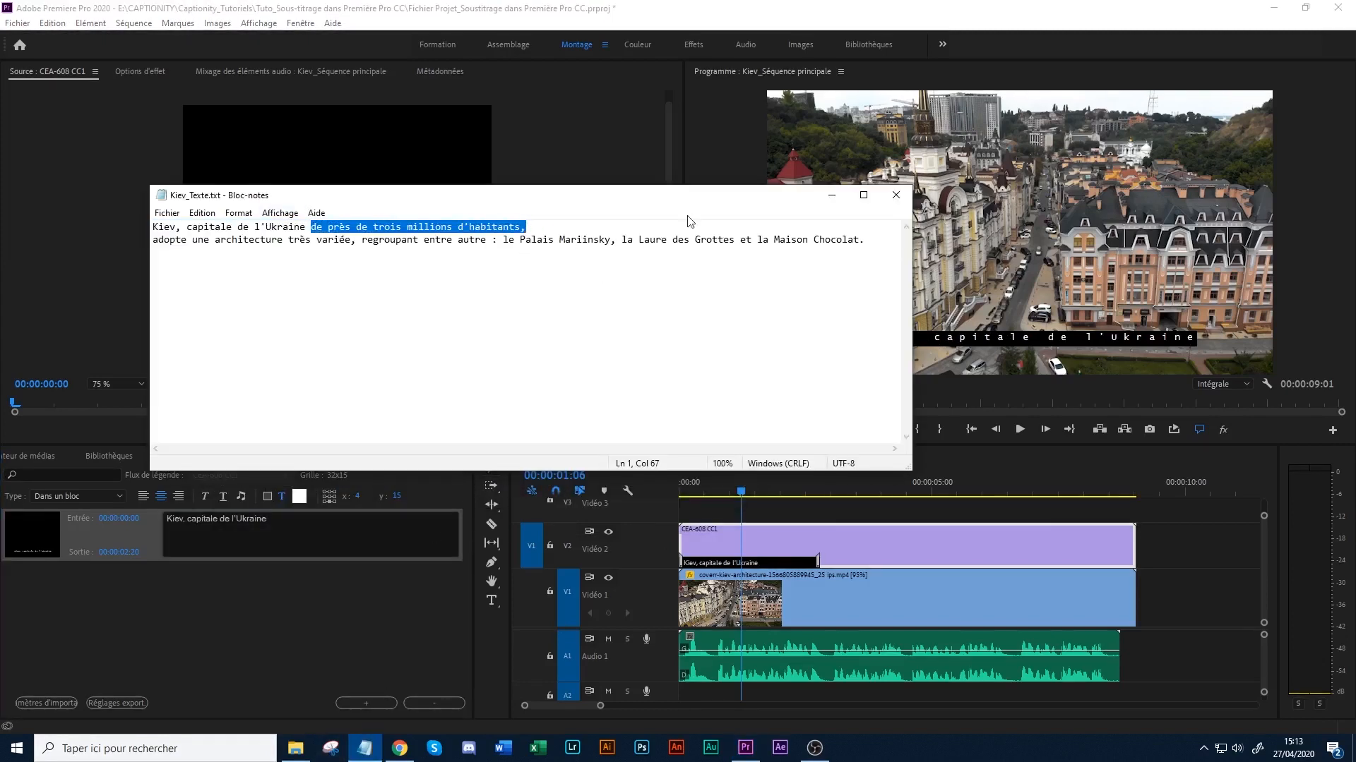
{"action": "left_click", "coordinate": [831, 195]}
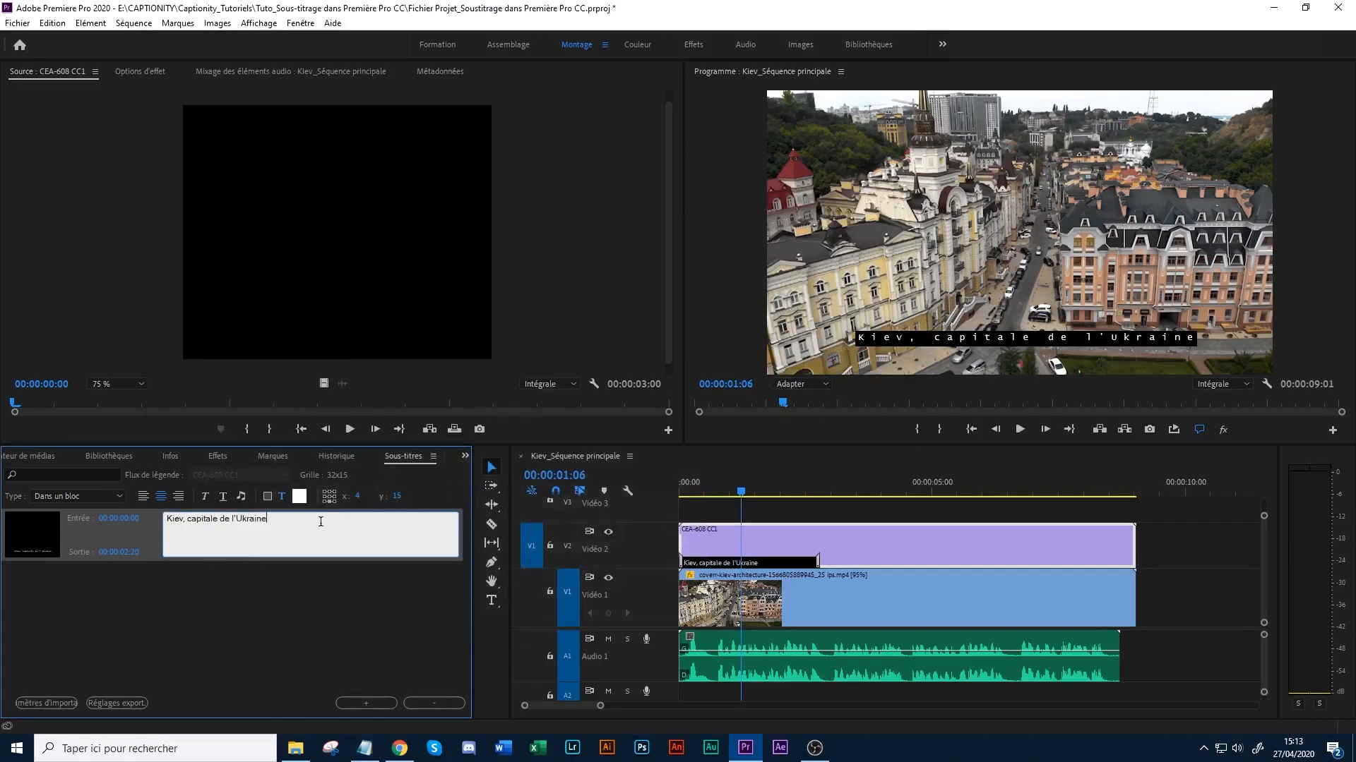
{"action": "key", "text": "Return"}
{"action": "key", "text": "ctrl+v"}
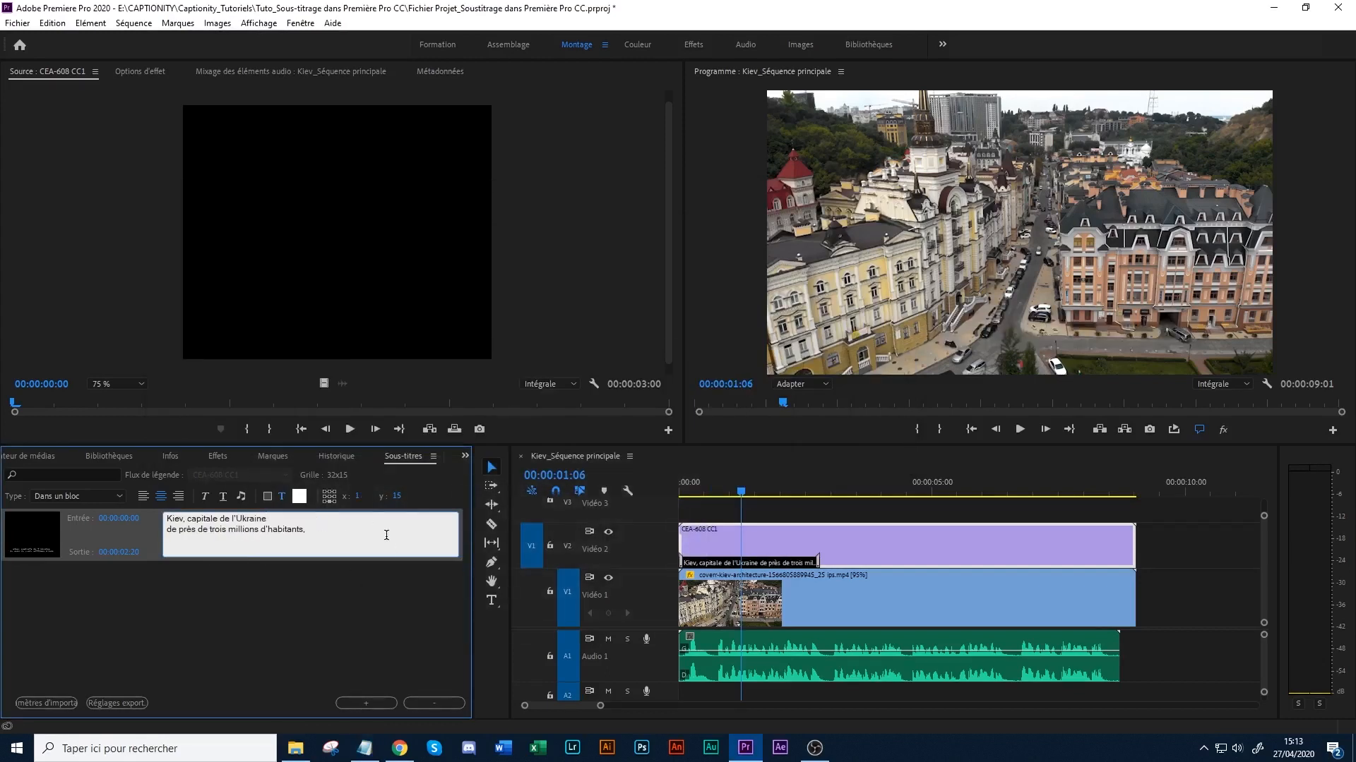
{"action": "left_click_drag", "start_coordinate": [724, 485], "coordinate": [794, 481]}
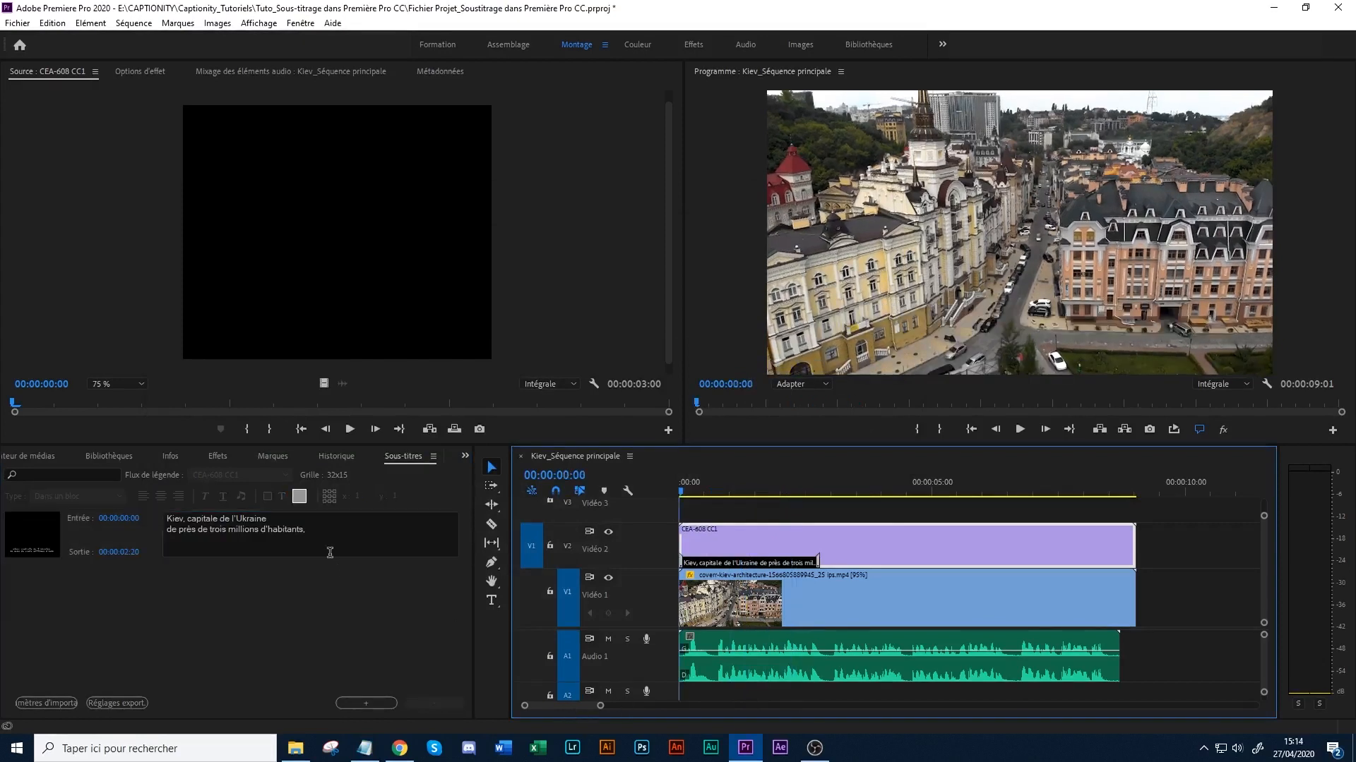
{"action": "left_click", "coordinate": [329, 553]}
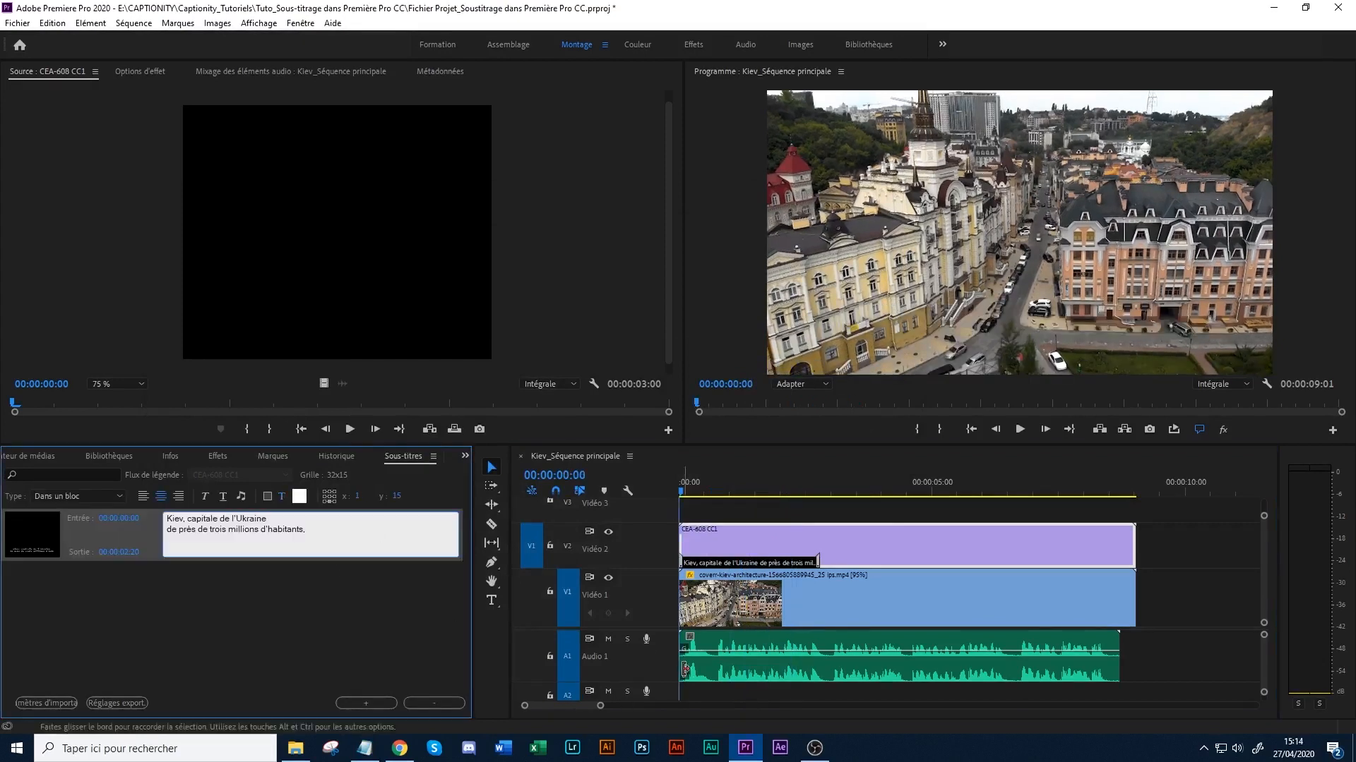
- Trim the first caption in the timeline to start at 00:00:00:01 and place the playhead there
{"action": "left_click_drag", "start_coordinate": [600, 708], "coordinate": [592, 711]}
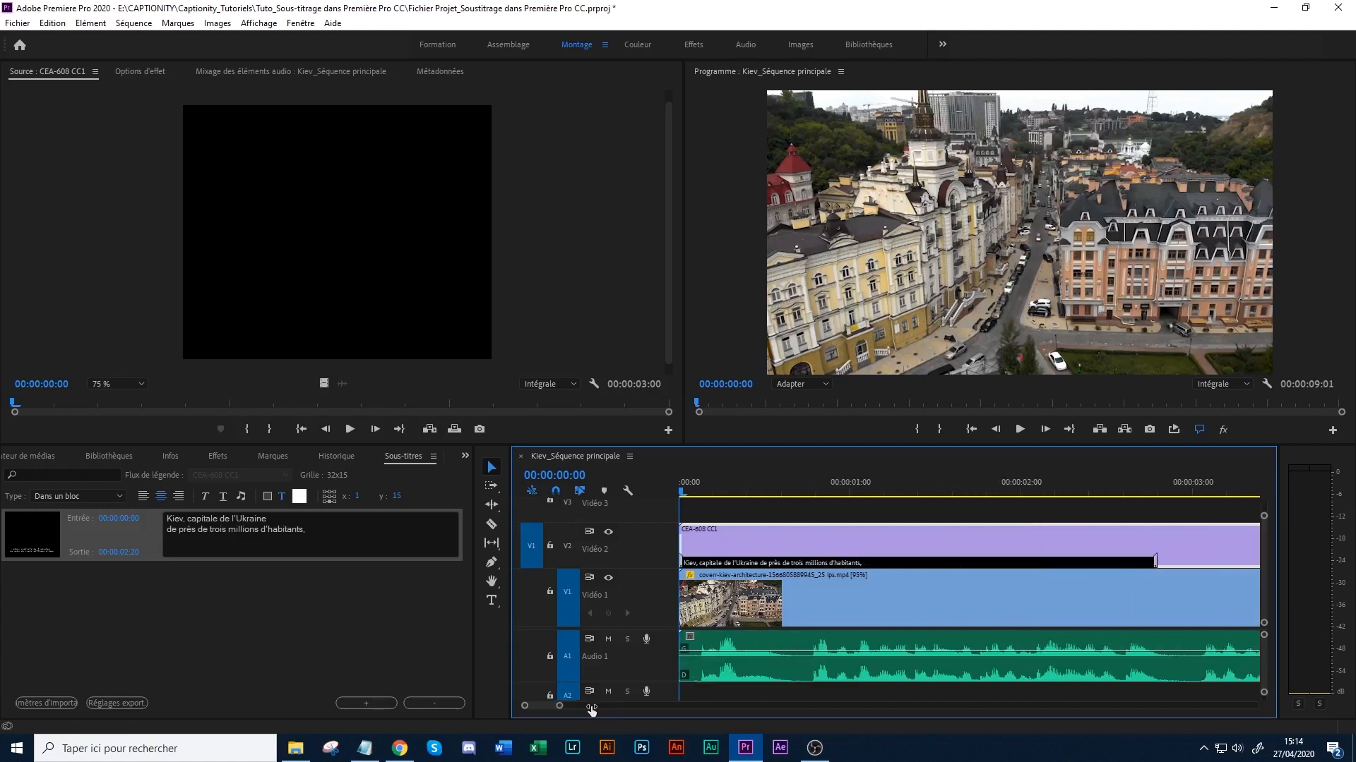
{"action": "left_click", "coordinate": [702, 566]}
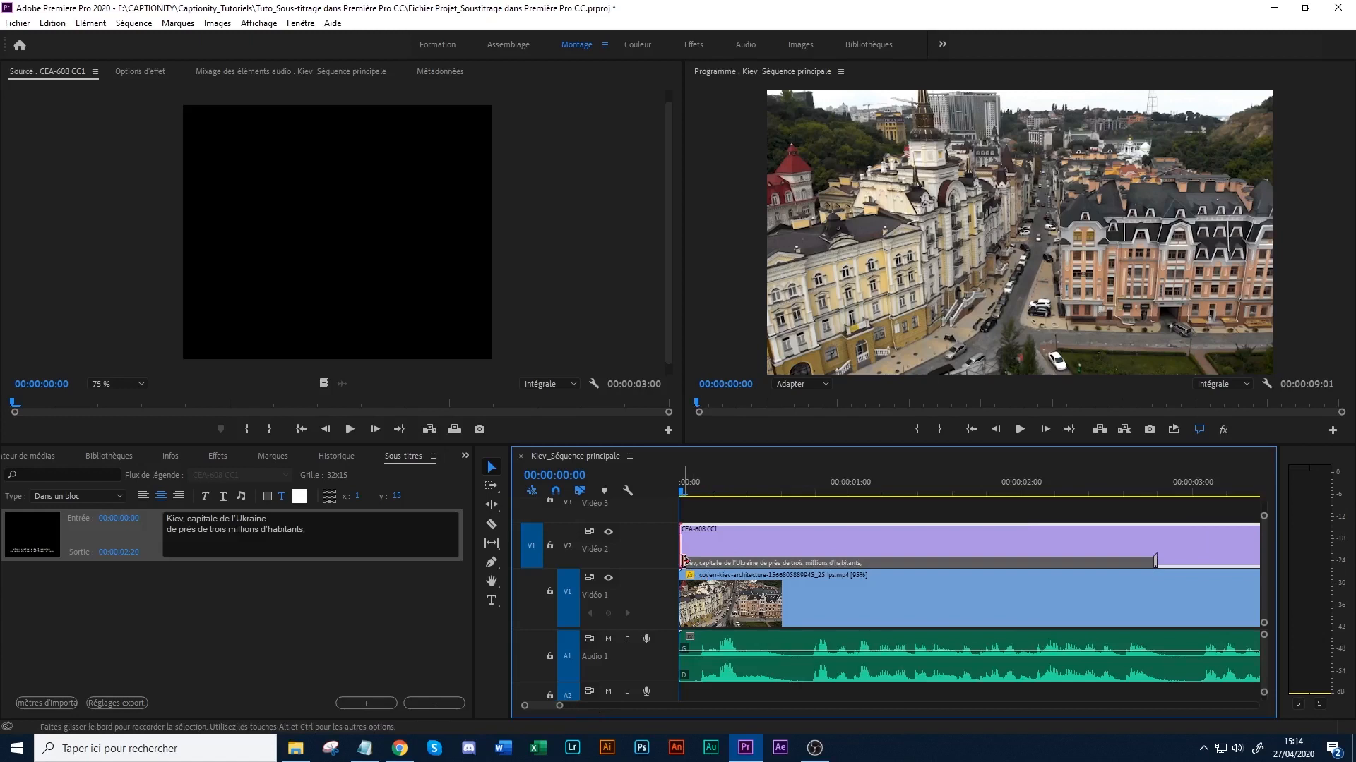
{"action": "left_click_drag", "start_coordinate": [684, 561], "coordinate": [693, 562]}
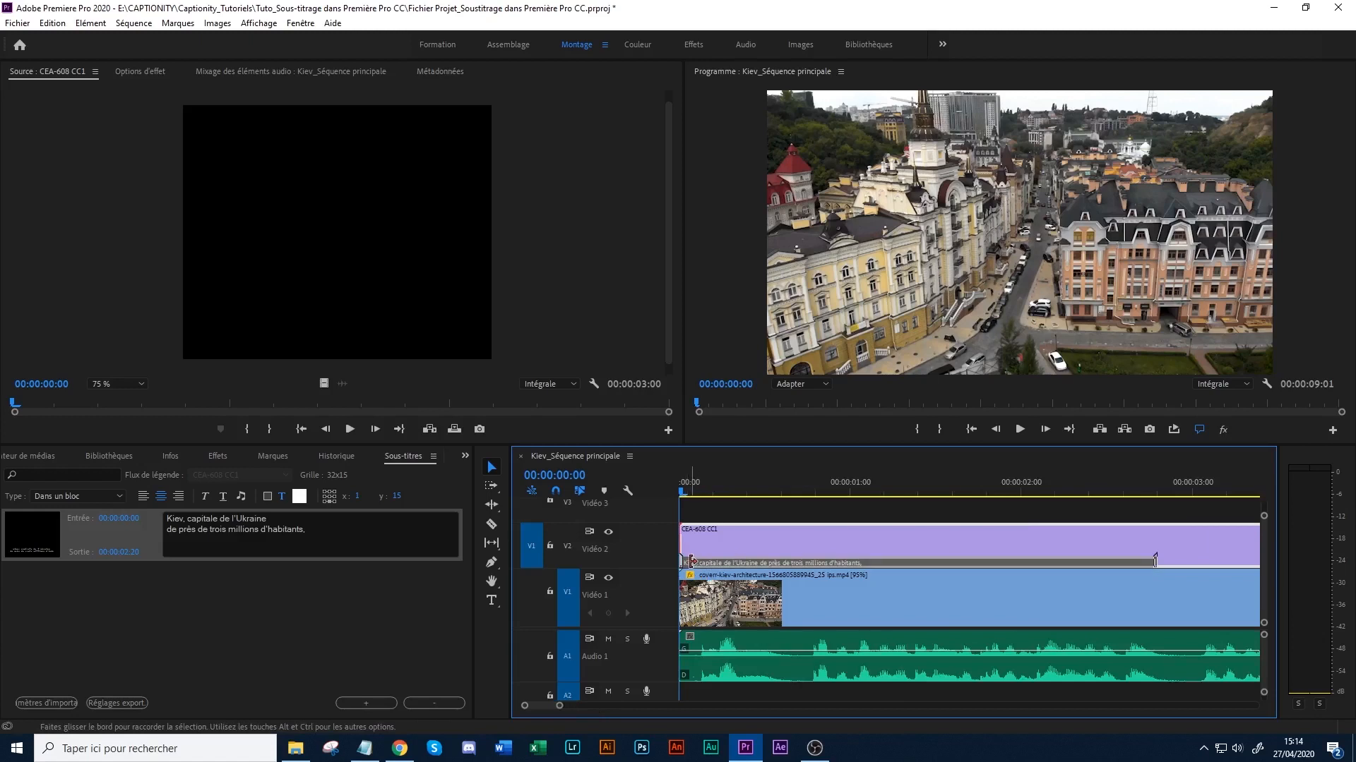
{"action": "left_click", "coordinate": [695, 492]}
{"action": "left_click_drag", "start_coordinate": [695, 492], "coordinate": [687, 497]}
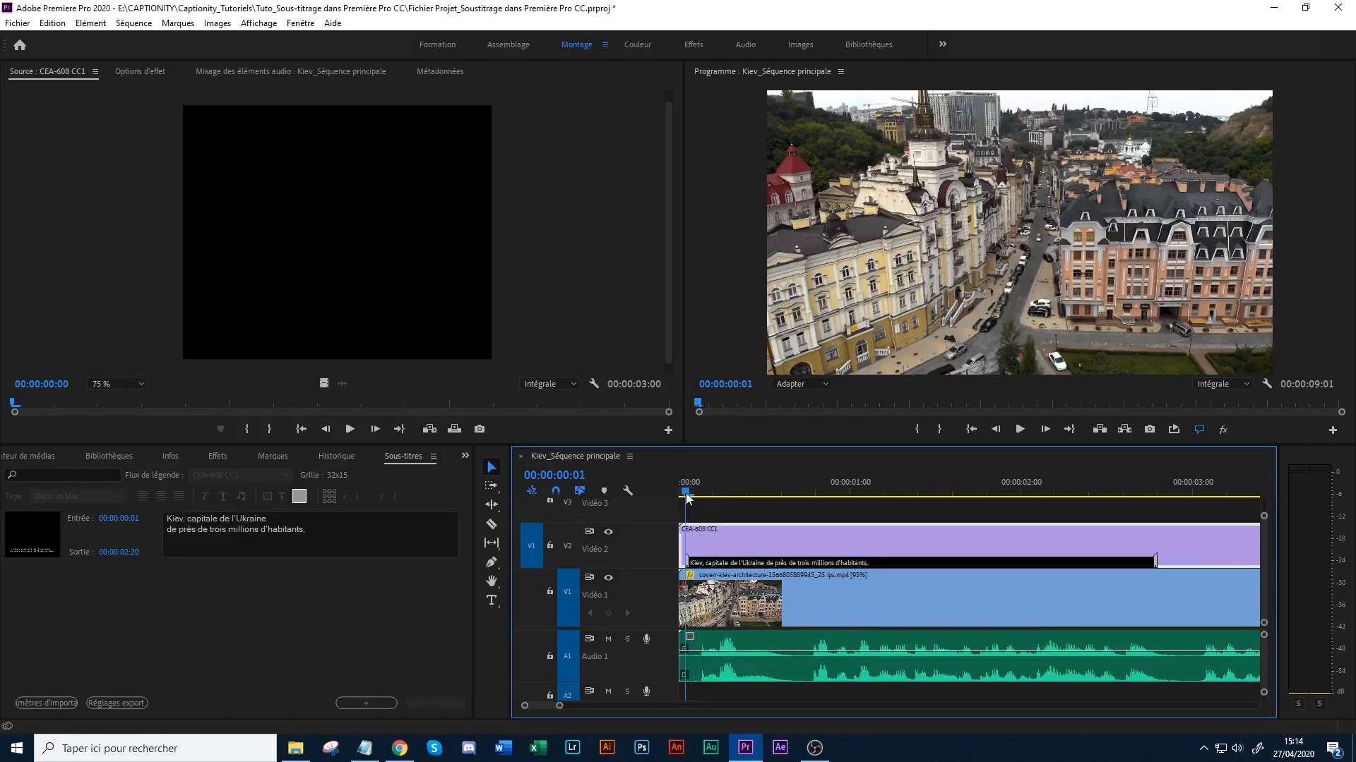
- Play the sequence past the end of the first caption and extend that caption's out point to 00:00:02:22
{"action": "key", "text": "space"}
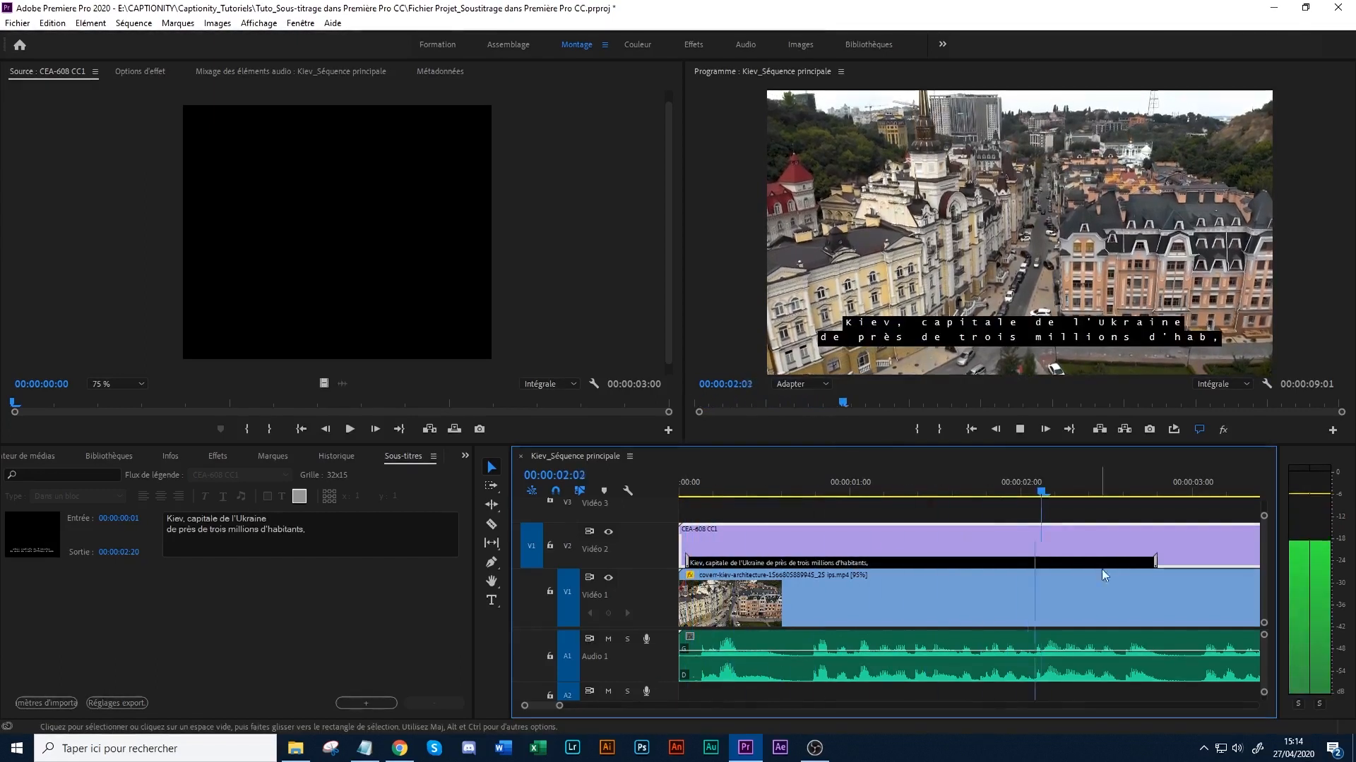
{"action": "key", "text": "space"}
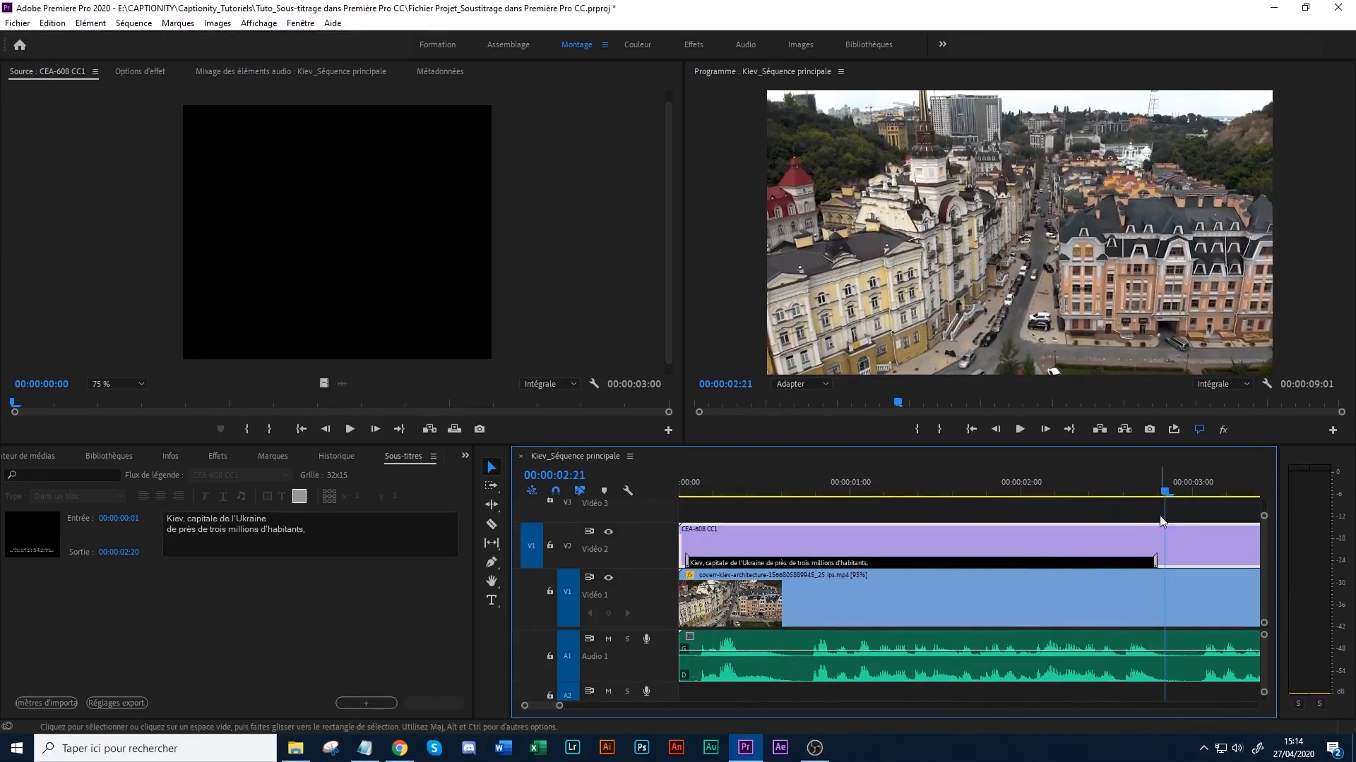
{"action": "left_click", "coordinate": [1153, 563]}
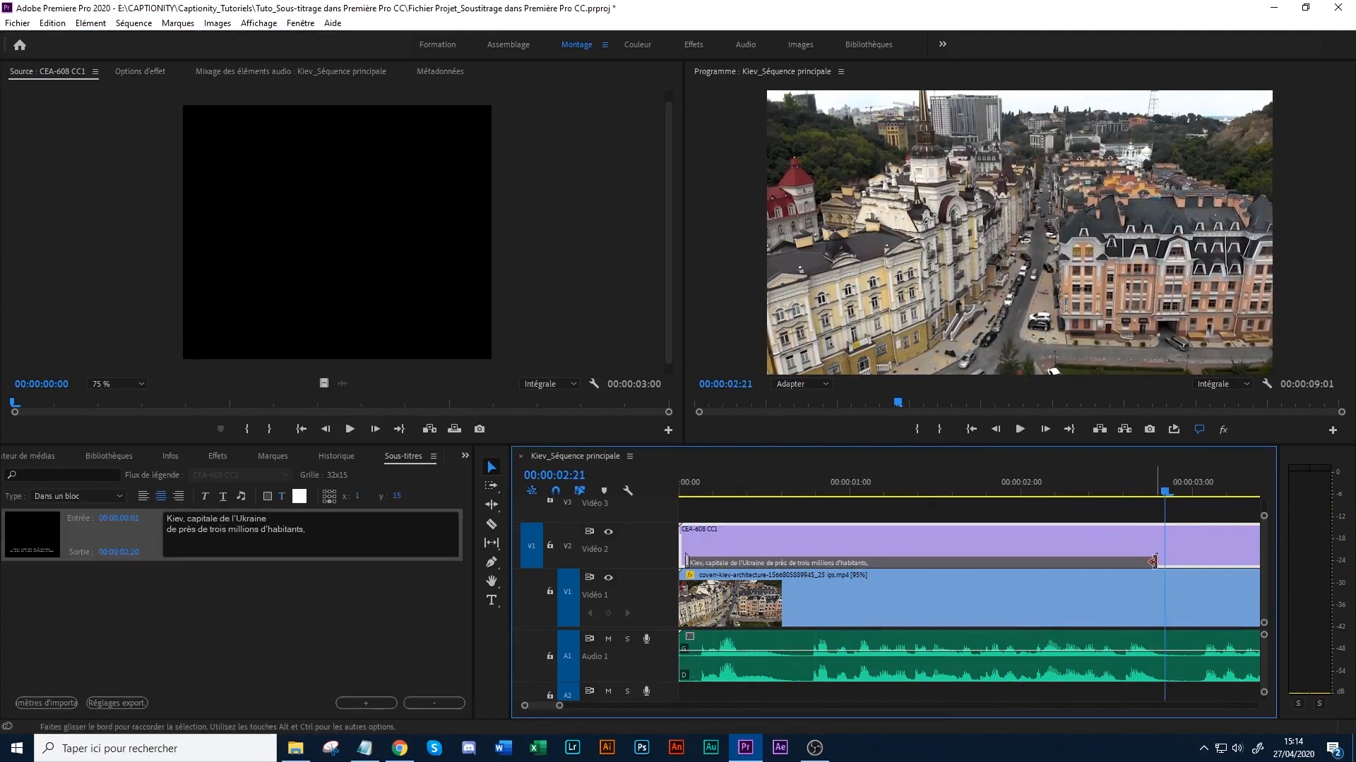
{"action": "left_click_drag", "start_coordinate": [1153, 563], "coordinate": [1169, 563]}
{"action": "left_click_drag", "start_coordinate": [683, 488], "coordinate": [753, 489]}
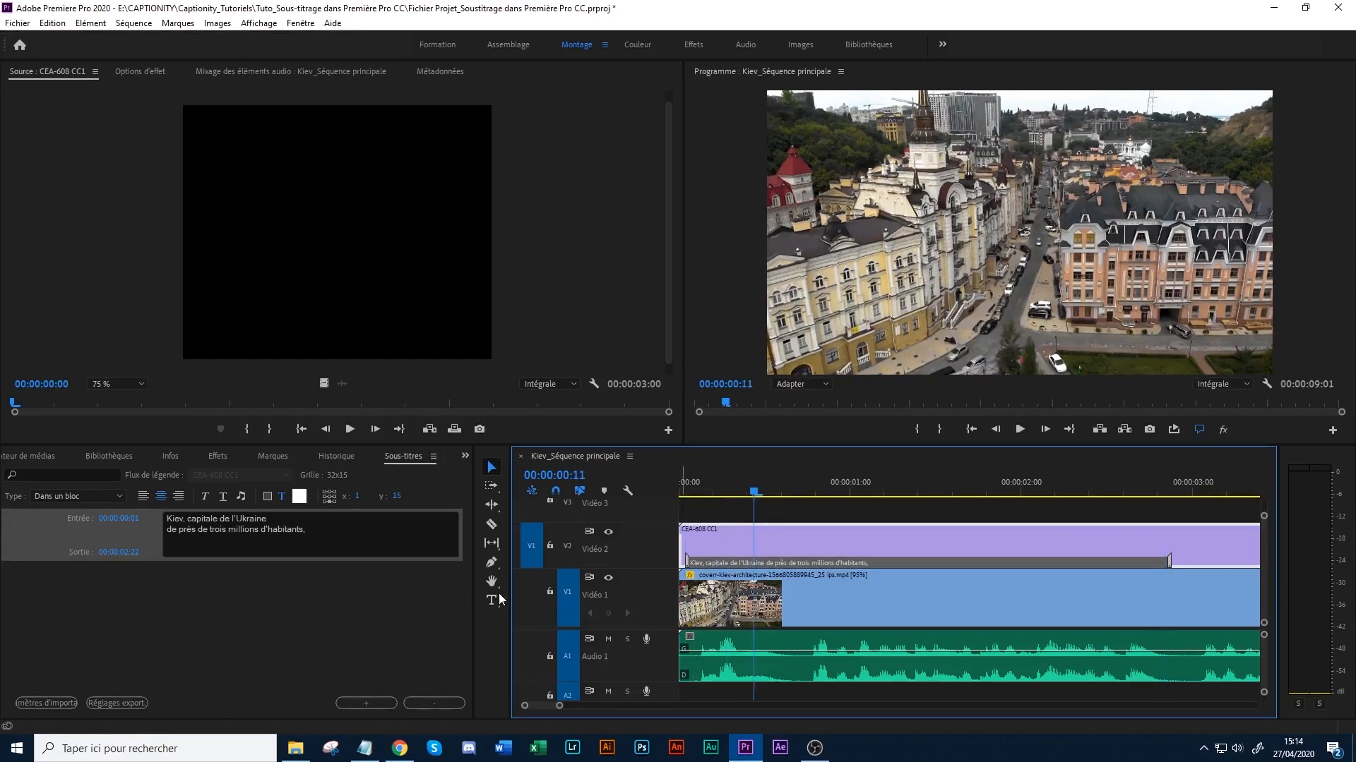
{"action": "left_click", "coordinate": [349, 548]}
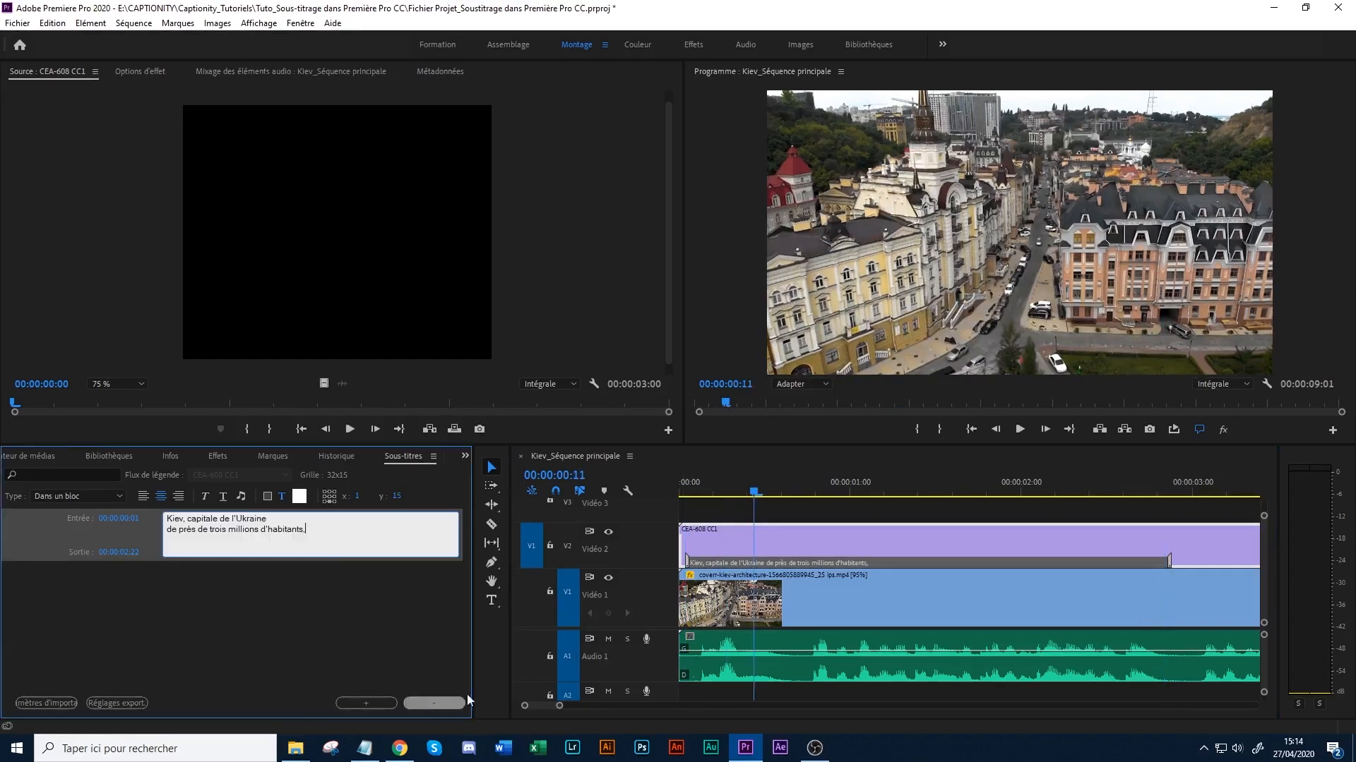
- Place the playhead at 00:00:03:00, just after the end of the first caption
{"action": "left_click_drag", "start_coordinate": [560, 705], "coordinate": [578, 705]}
{"action": "left_click_drag", "start_coordinate": [747, 489], "coordinate": [949, 498]}
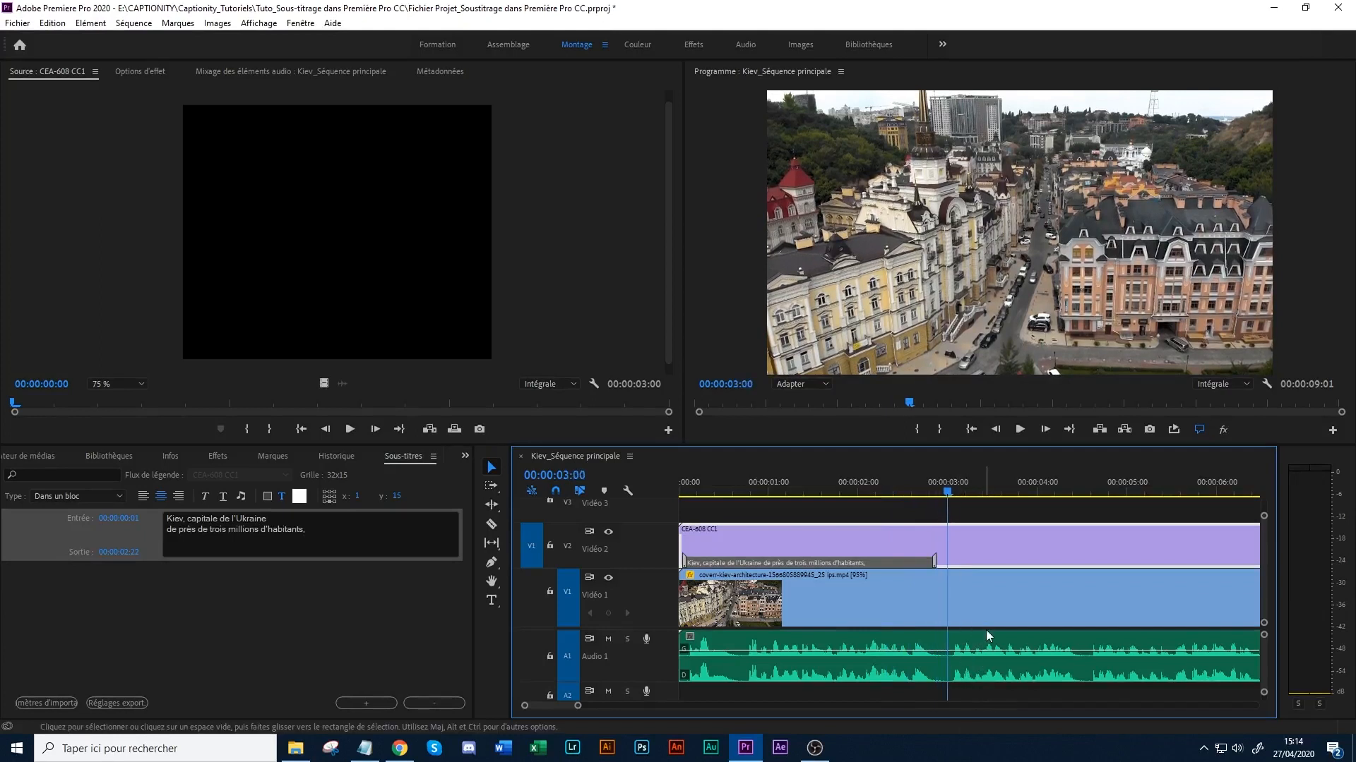
{"action": "mouse_move", "coordinate": [579, 708]}
{"action": "left_mouse_down"}
{"action": "mouse_move", "coordinate": [557, 709]}
{"action": "mouse_move", "coordinate": [577, 707]}
{"action": "left_mouse_up"}
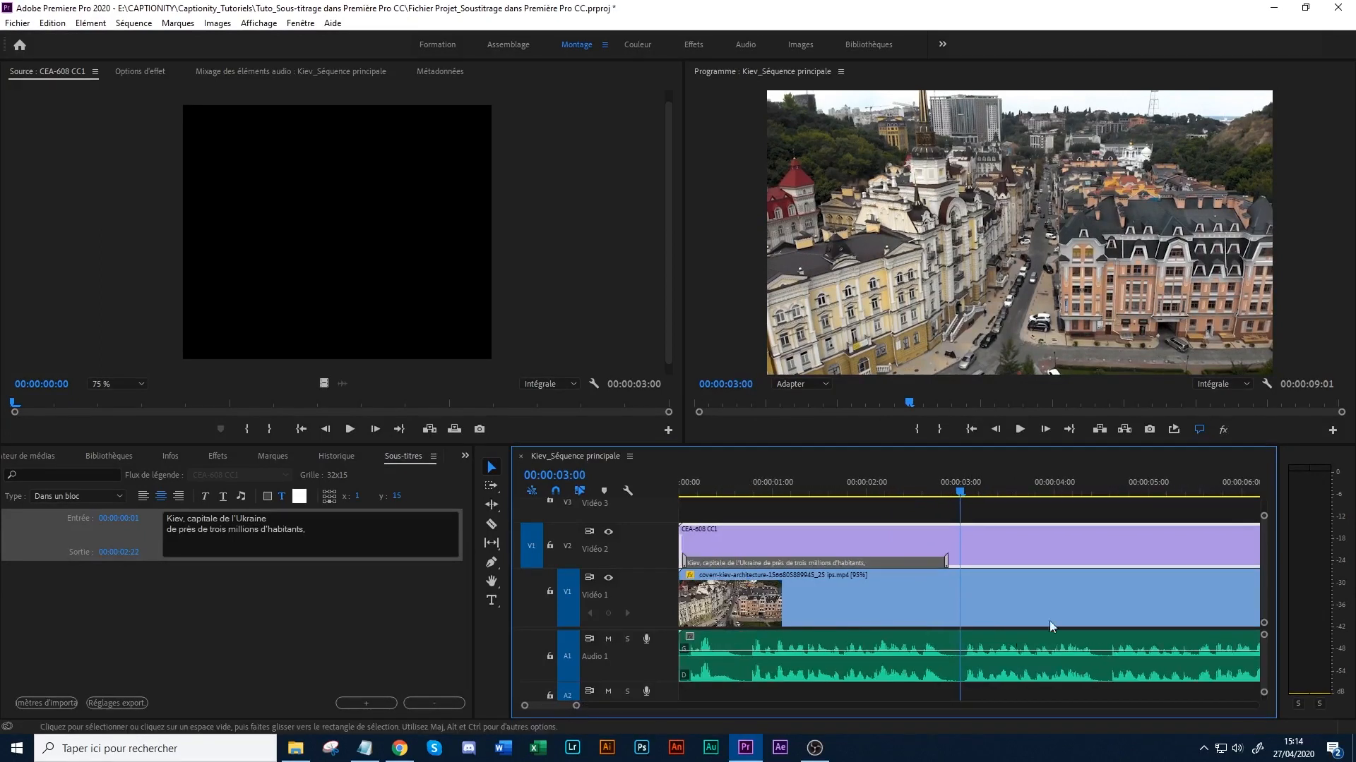
{"action": "left_click", "coordinate": [965, 482]}
{"action": "left_click_drag", "start_coordinate": [965, 481], "coordinate": [964, 482]}
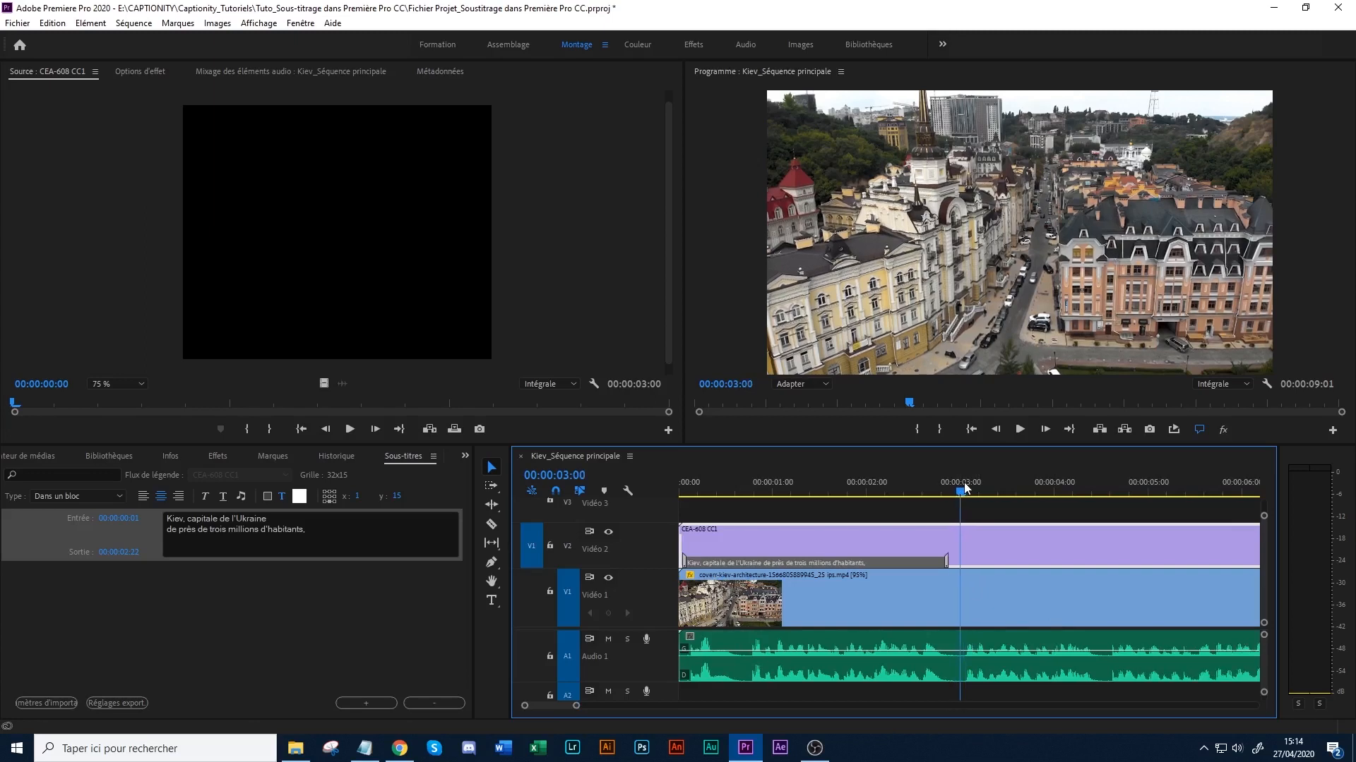
- Add a blank second caption after the first and shift it in the timeline to run from 00:00:02:24 to 00:00:03:24
{"action": "right_click", "coordinate": [957, 561]}
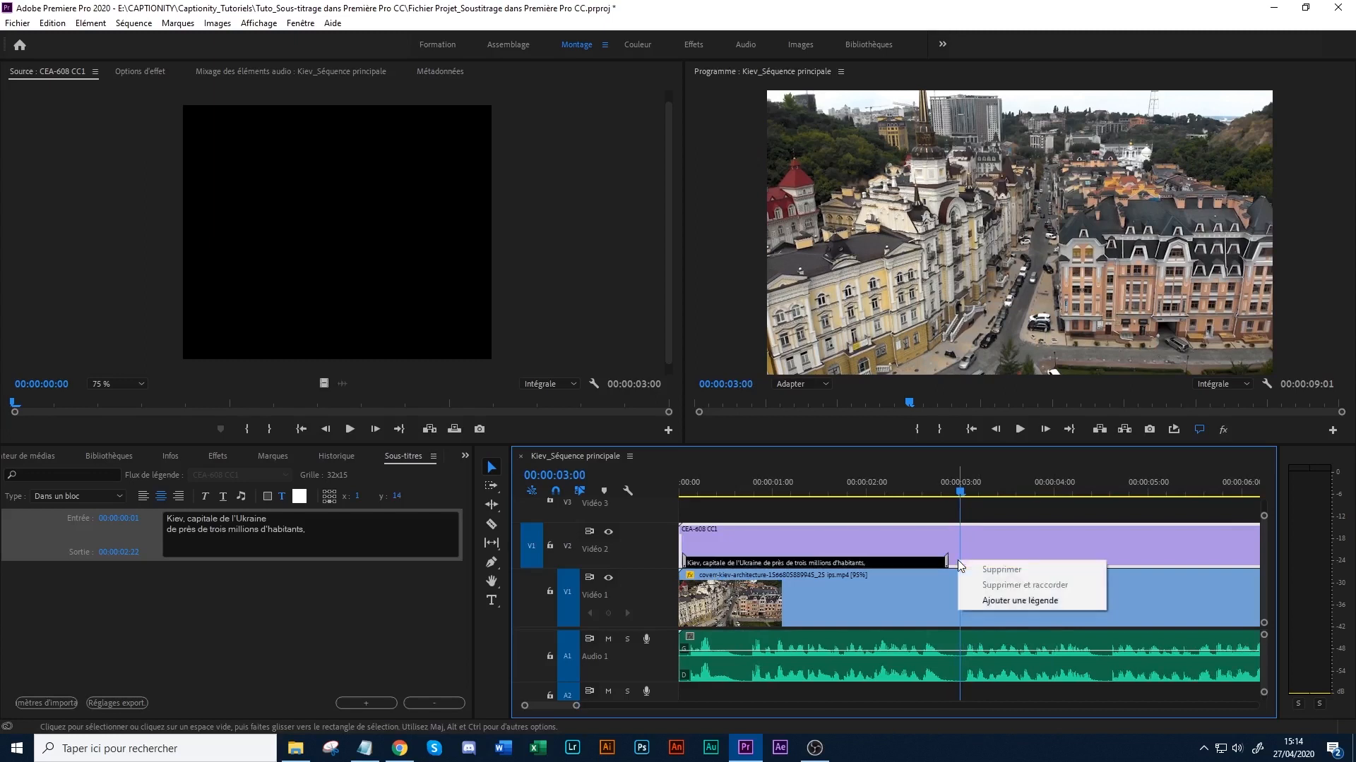
{"action": "left_click", "coordinate": [332, 567]}
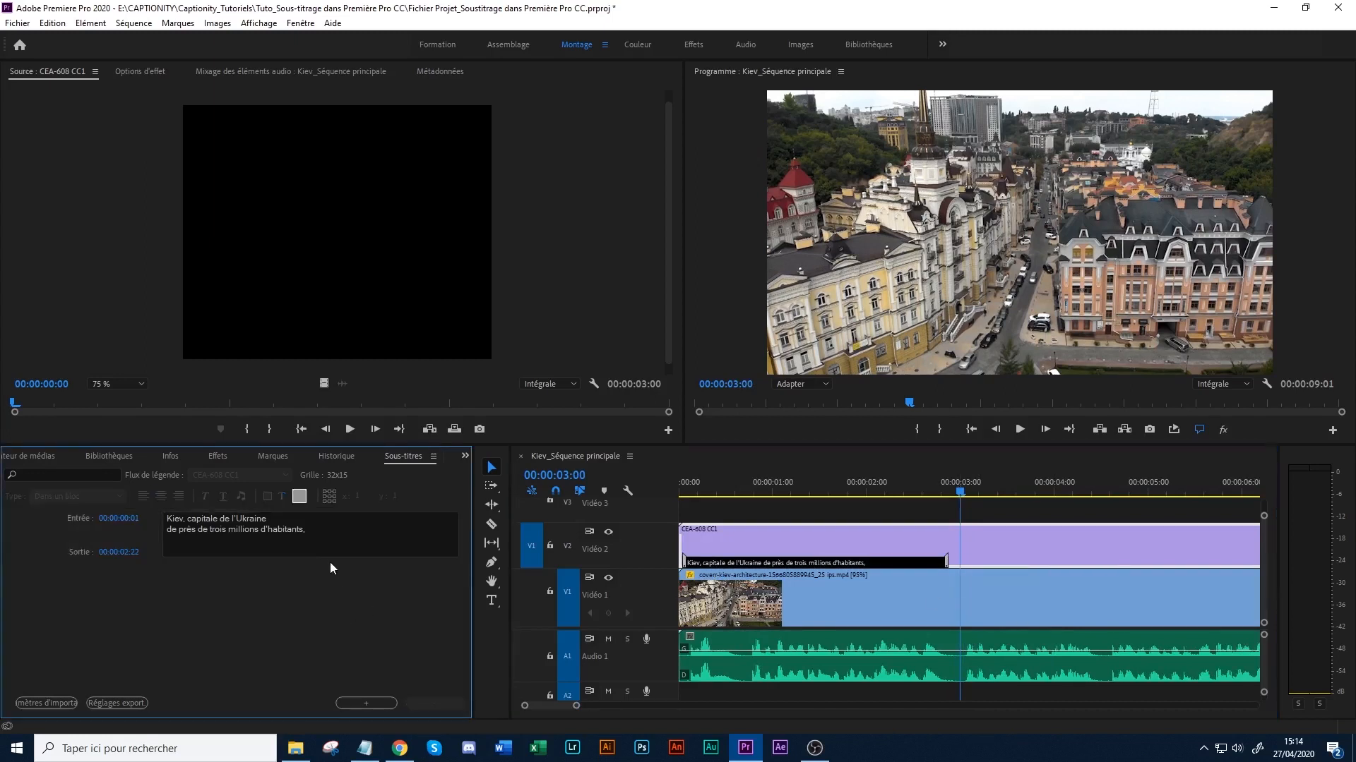
{"action": "left_click", "coordinate": [332, 529]}
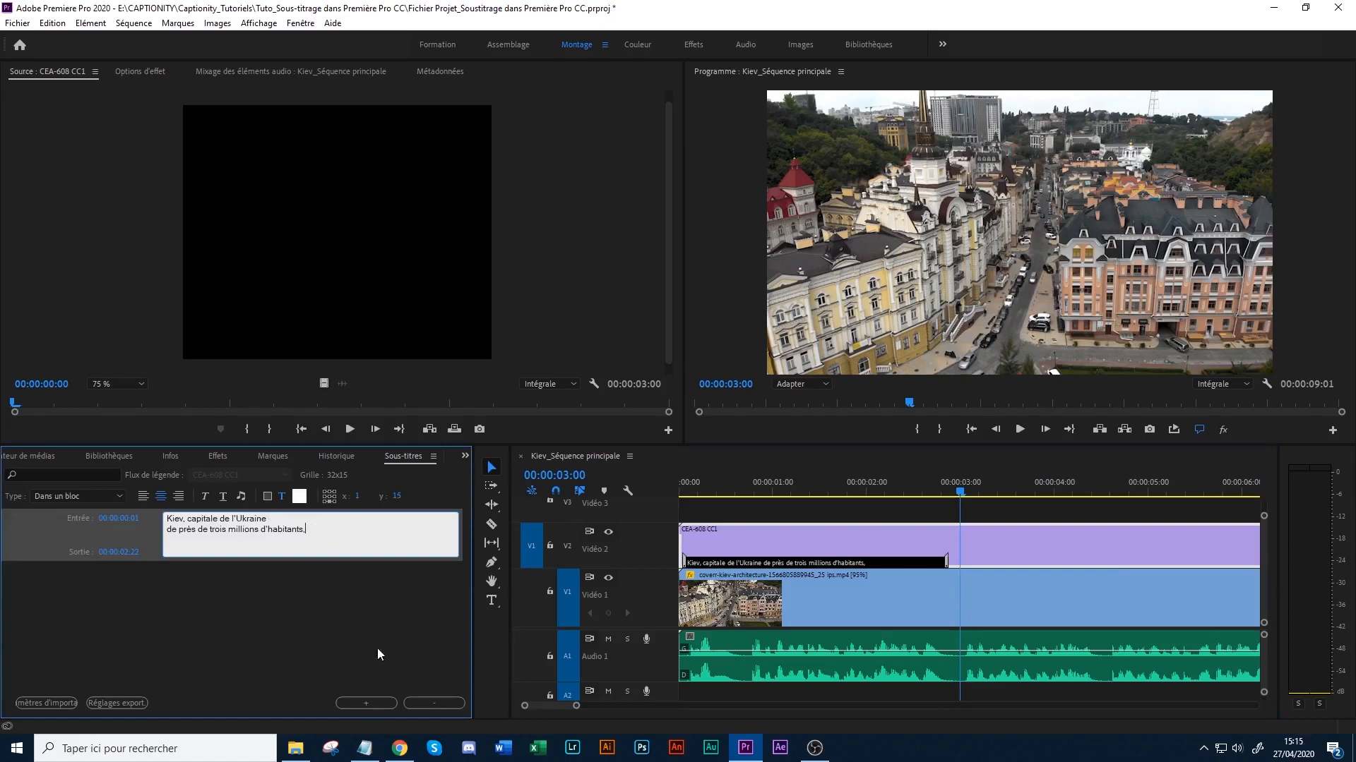
{"action": "left_click", "coordinate": [367, 700]}
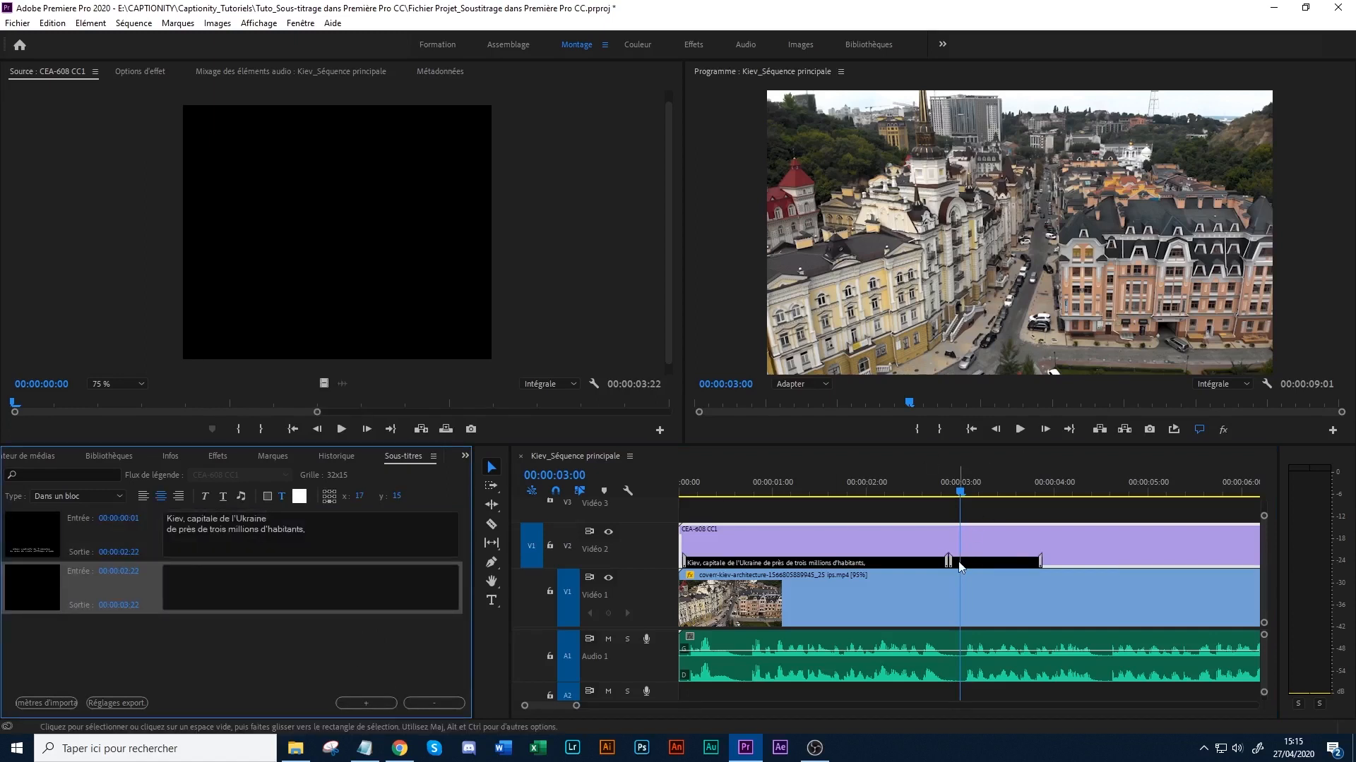
{"action": "left_click", "coordinate": [985, 563]}
{"action": "left_click_drag", "start_coordinate": [960, 565], "coordinate": [969, 560]}
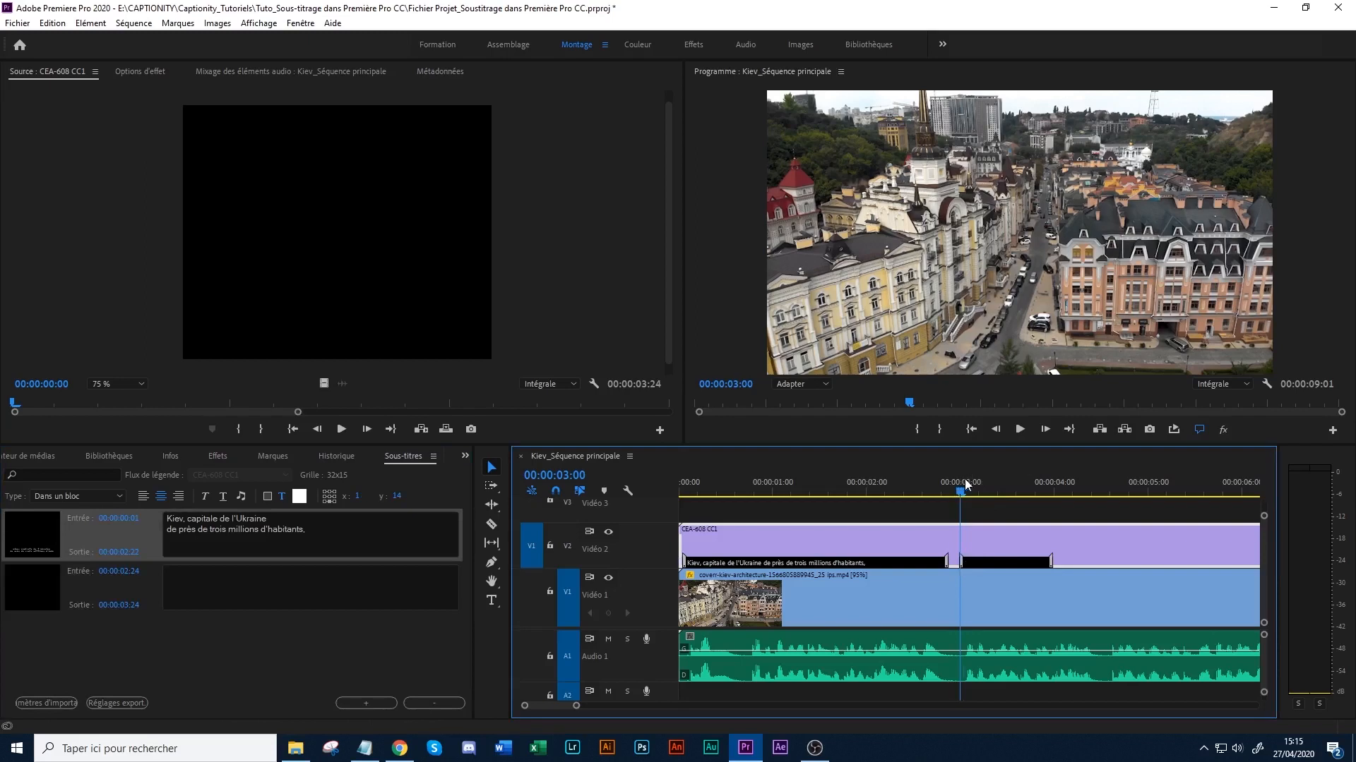
- Play the sequence past the end of the second caption and extend that caption's out point to 00:00:04:12
{"action": "left_click", "coordinate": [1021, 428]}
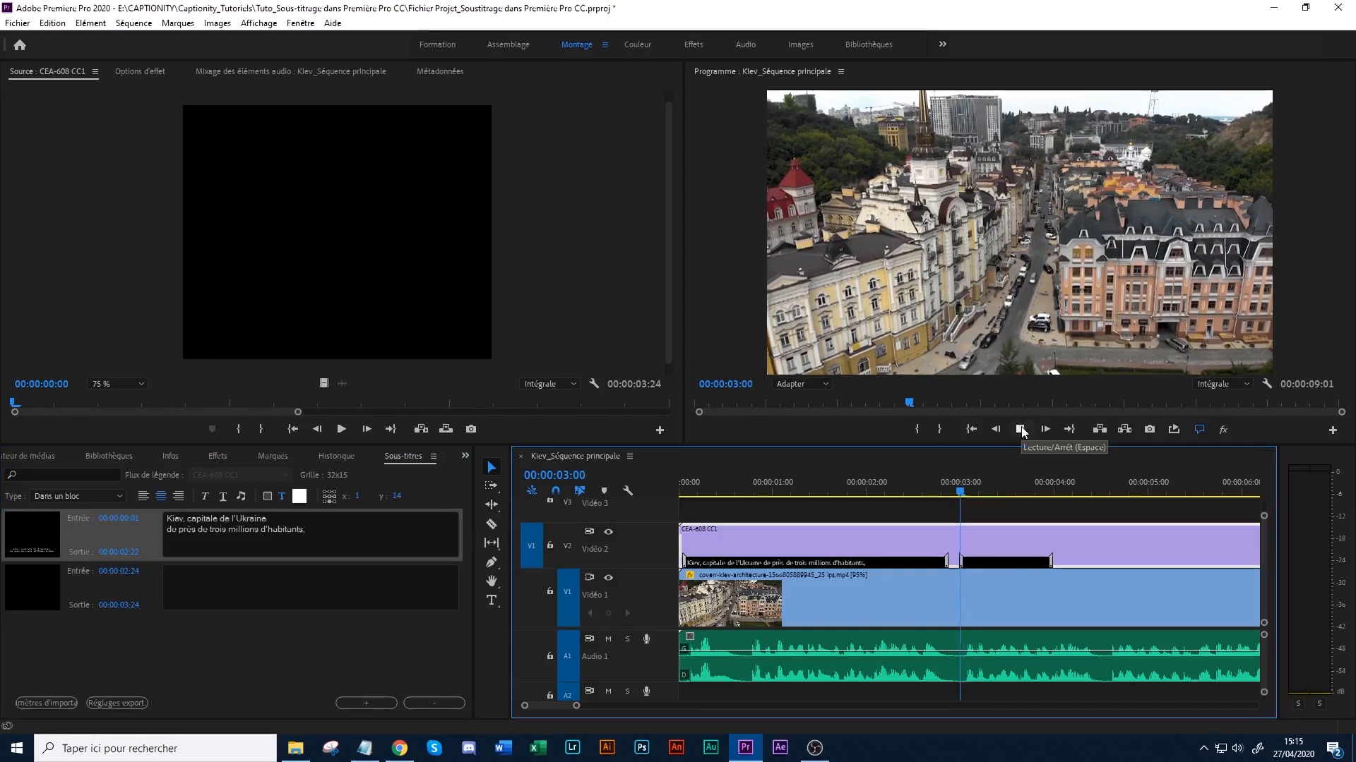
{"action": "key", "text": "space"}
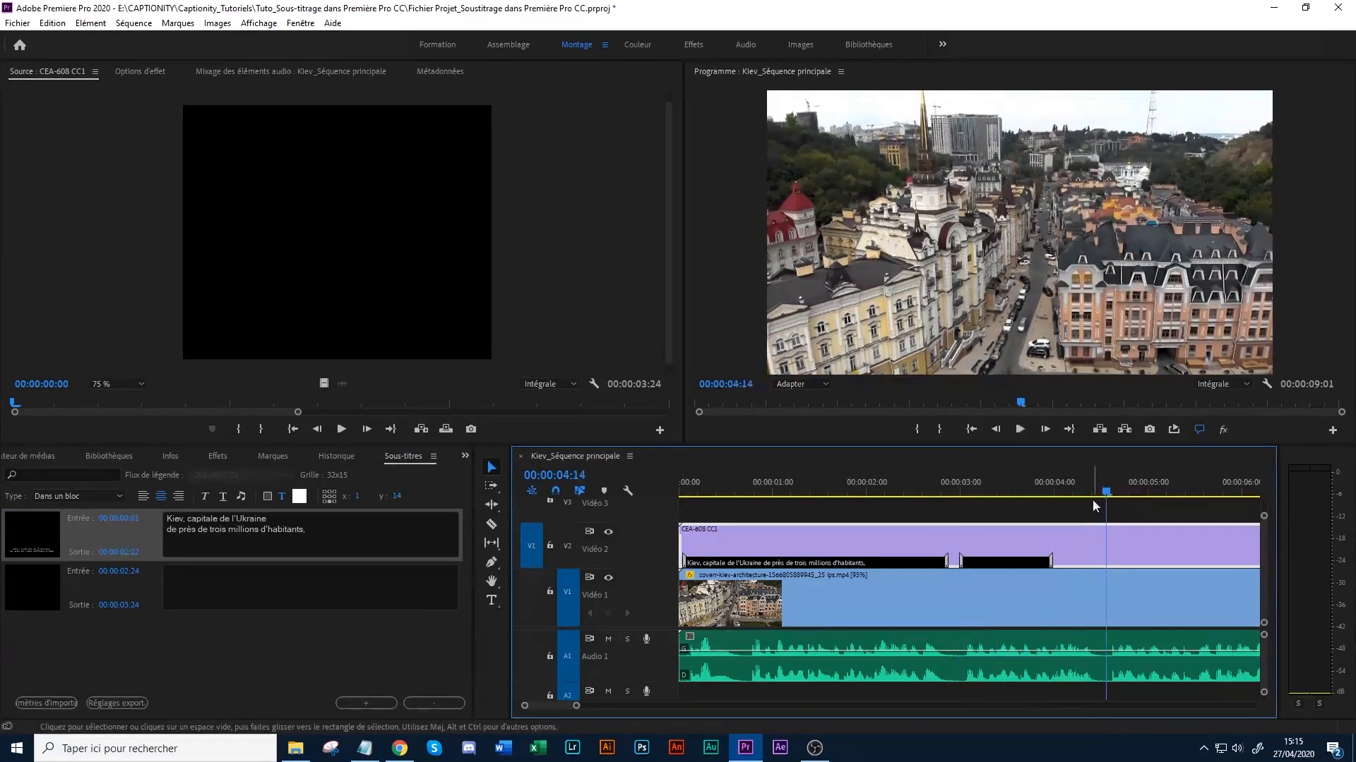
{"action": "left_click", "coordinate": [1099, 493]}
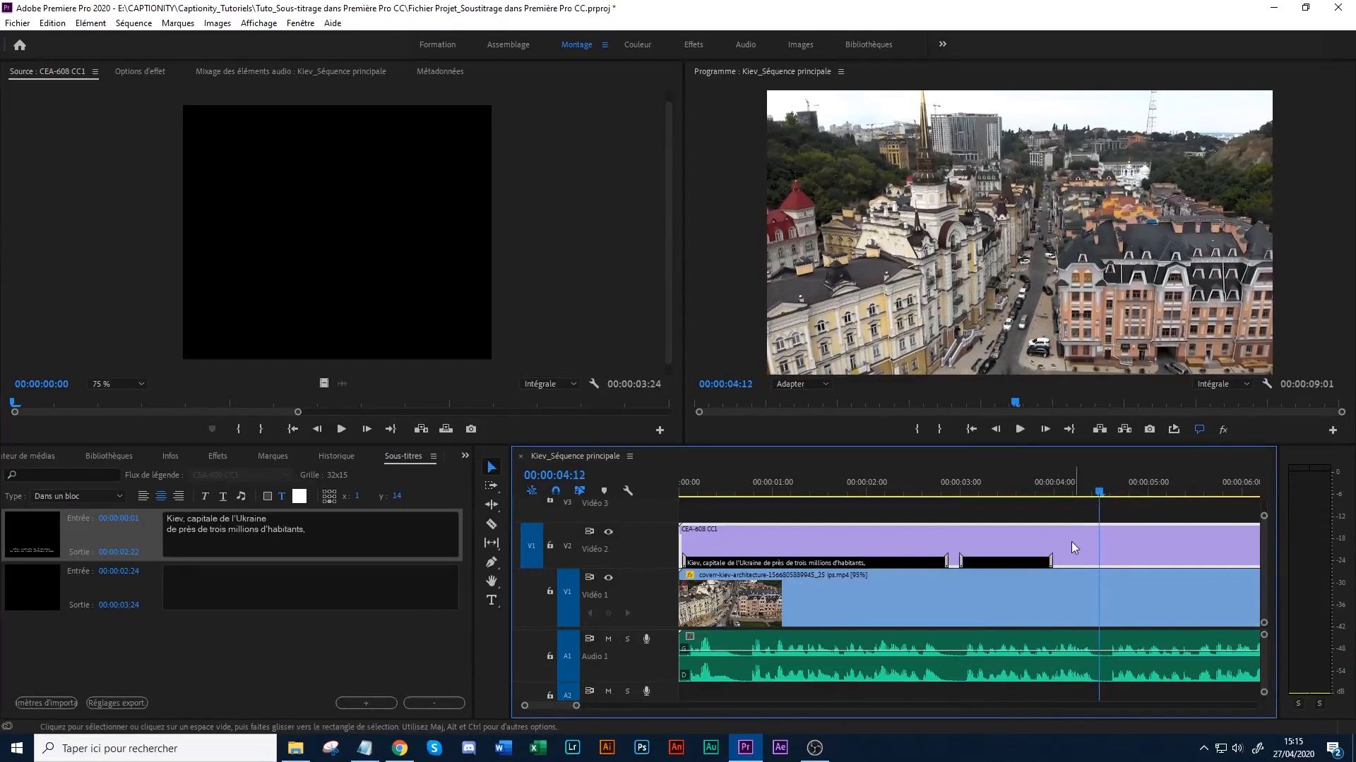
{"action": "left_click", "coordinate": [1049, 561]}
{"action": "left_click_drag", "start_coordinate": [1049, 561], "coordinate": [1099, 562]}
{"action": "left_click_drag", "start_coordinate": [1096, 493], "coordinate": [1094, 496]}
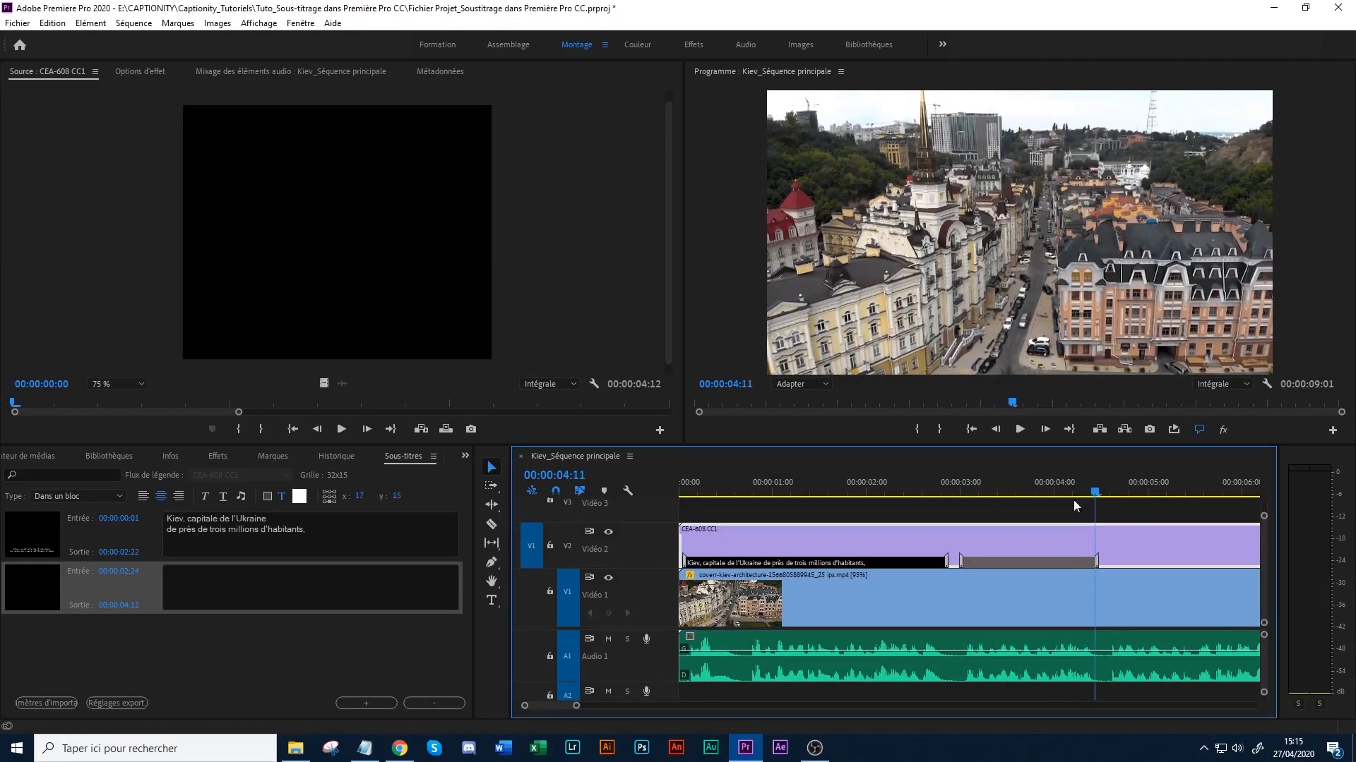
- Copy "adopte une architecture très variée," from Kiev_Texte.txt in Notepad and paste it into the second caption in Premiere Pro
{"action": "left_click", "coordinate": [417, 586]}
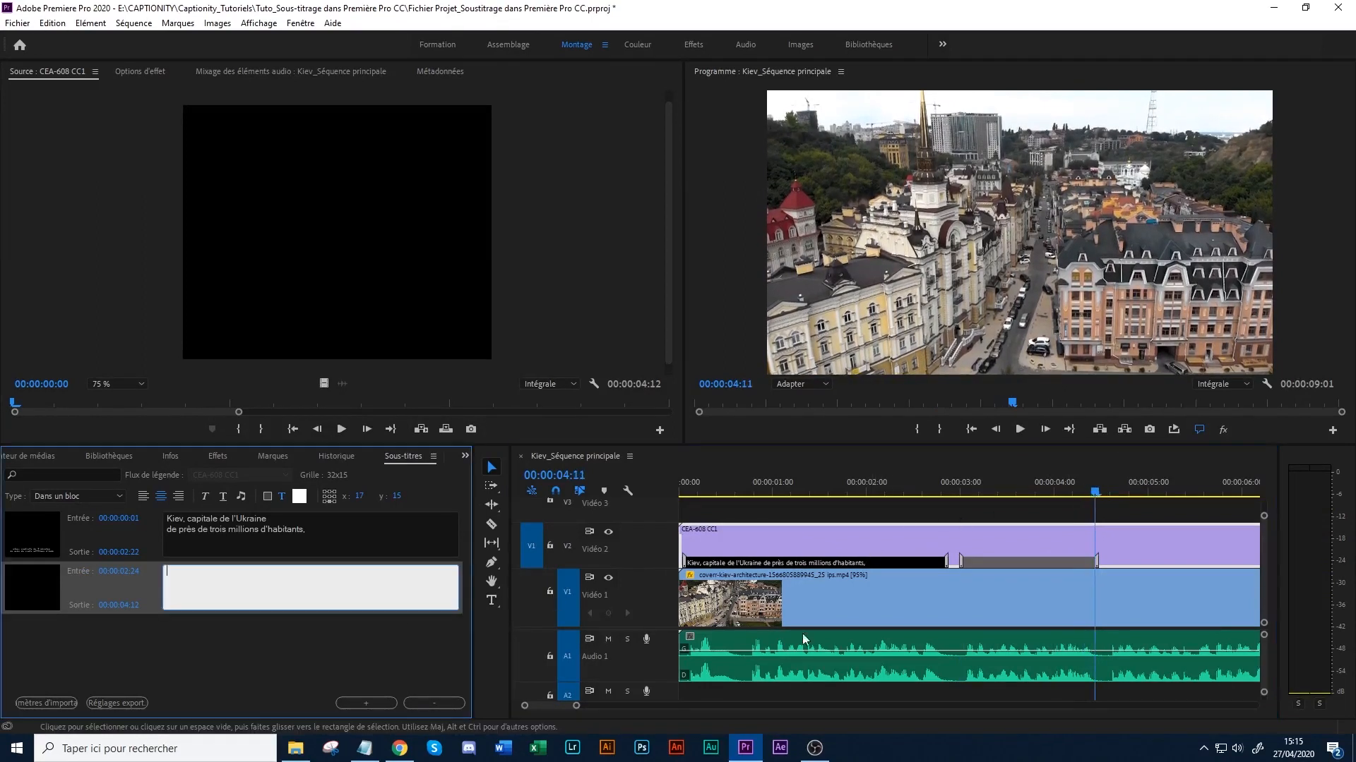
{"action": "left_click", "coordinate": [365, 748]}
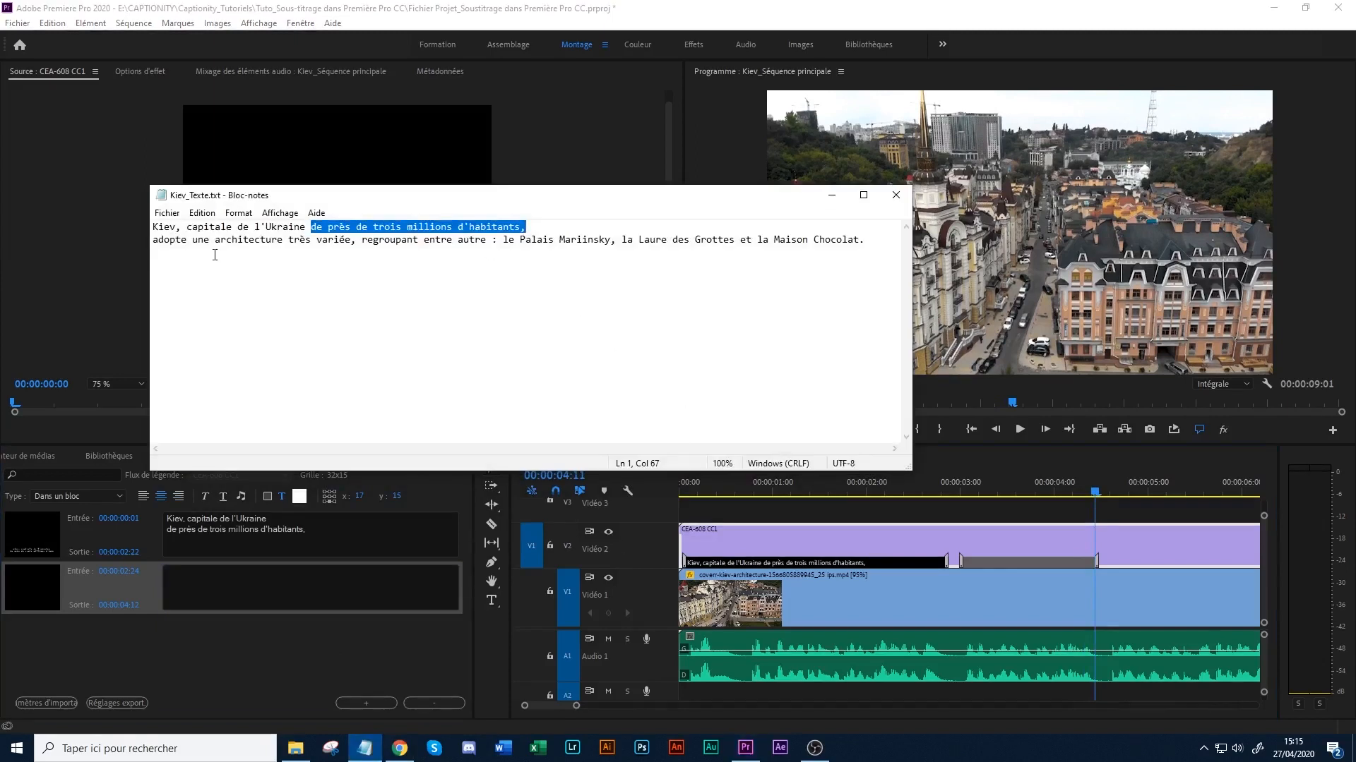
{"action": "left_click_drag", "start_coordinate": [153, 242], "coordinate": [353, 242]}
{"action": "key", "text": "ctrl+c"}
{"action": "left_click", "coordinate": [832, 195]}
{"action": "key", "text": "ctrl+v"}
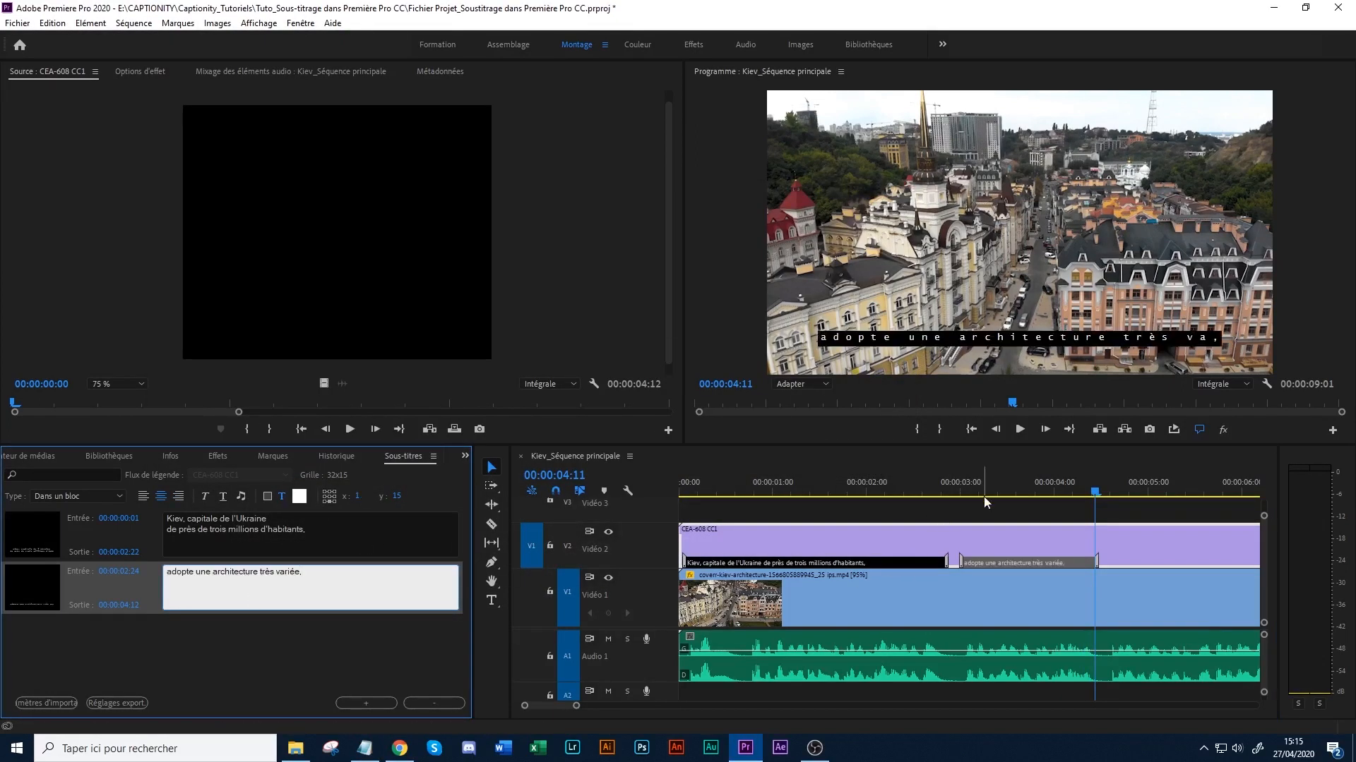
- Split the second caption's text into two lines before "très variée," and check it at 00:00:03:15 in the sequence
{"action": "left_click_drag", "start_coordinate": [983, 489], "coordinate": [1006, 482]}
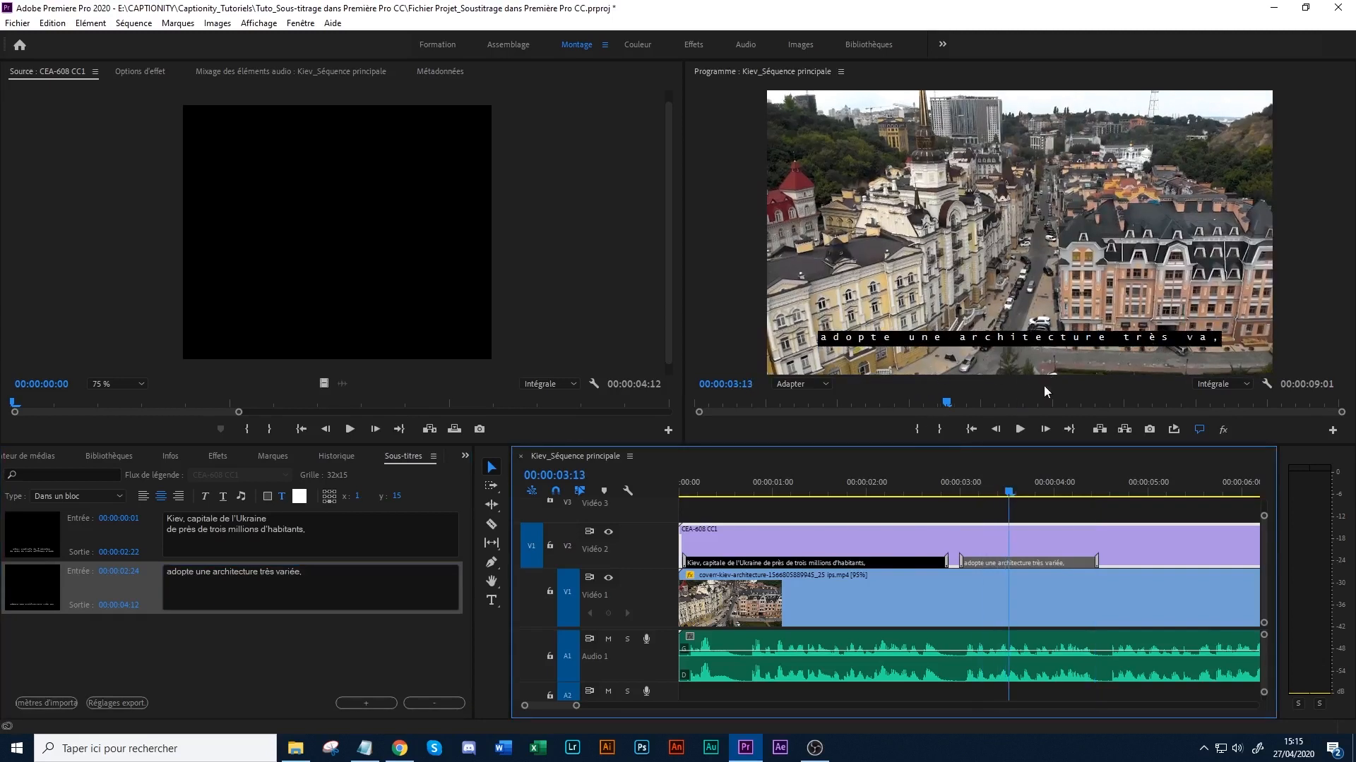
{"action": "left_click", "coordinate": [271, 581]}
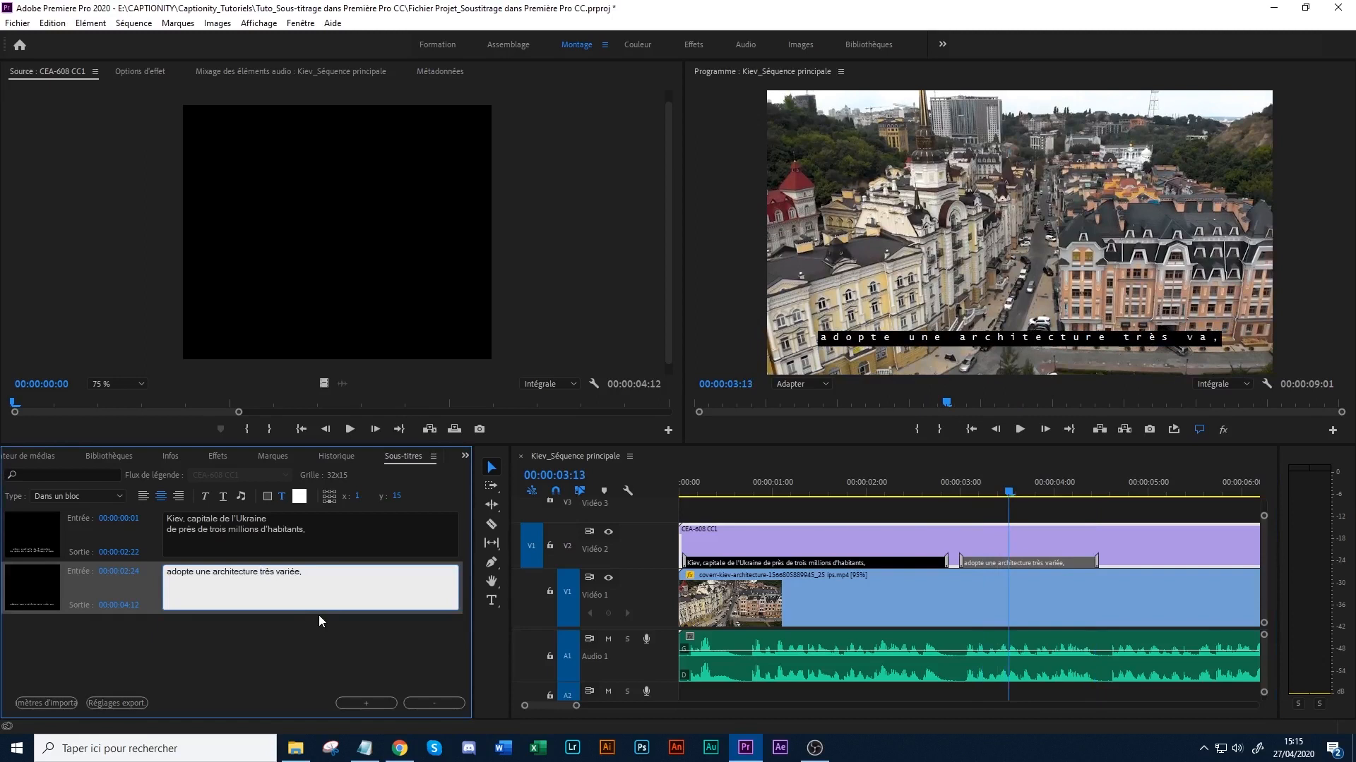
{"action": "key", "text": "Return"}
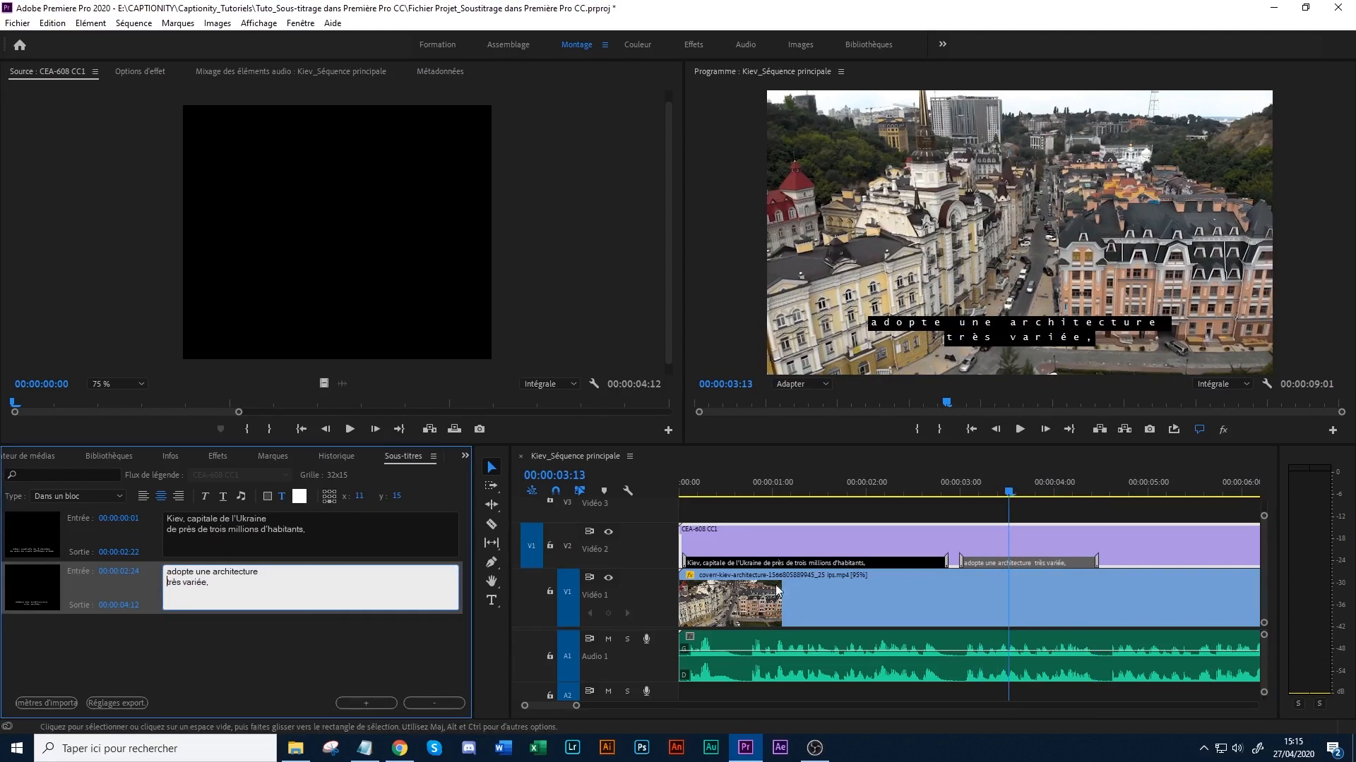
{"action": "left_click_drag", "start_coordinate": [1073, 492], "coordinate": [1016, 492]}
{"action": "left_click", "coordinate": [271, 596]}
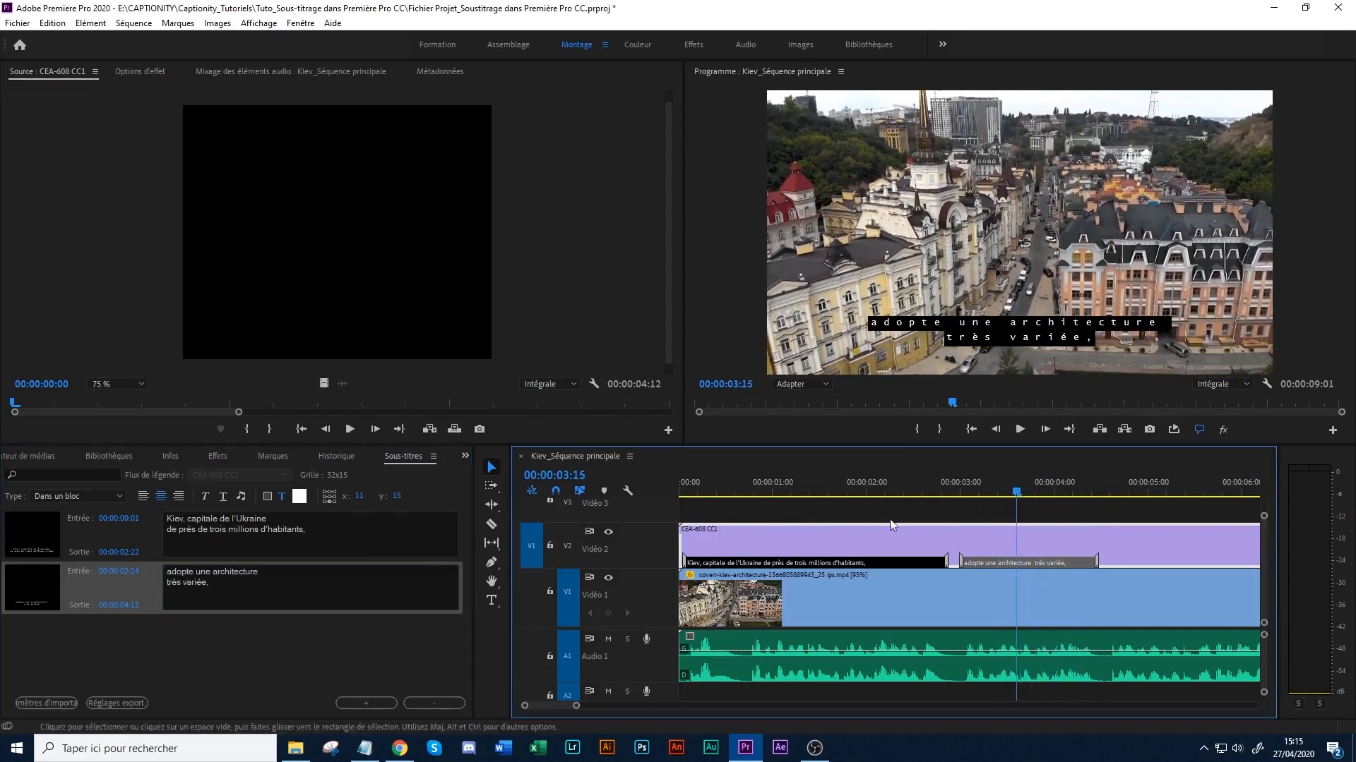
{"action": "left_click", "coordinate": [230, 592]}
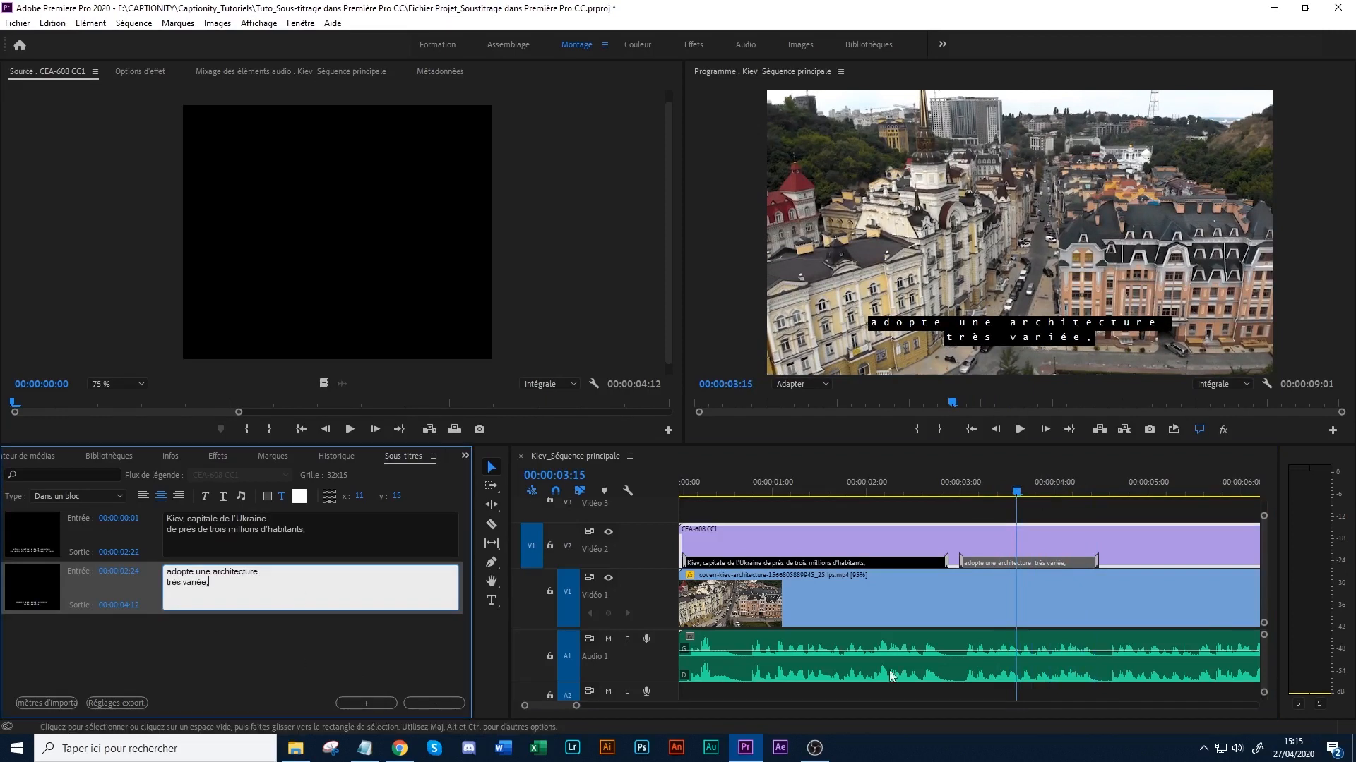
- Review the next phrase in Kiev_Texte.txt and play the sequence from the second caption's end, stopping at 00:00:06:14
{"action": "left_click", "coordinate": [364, 748]}
{"action": "left_click", "coordinate": [460, 273]}
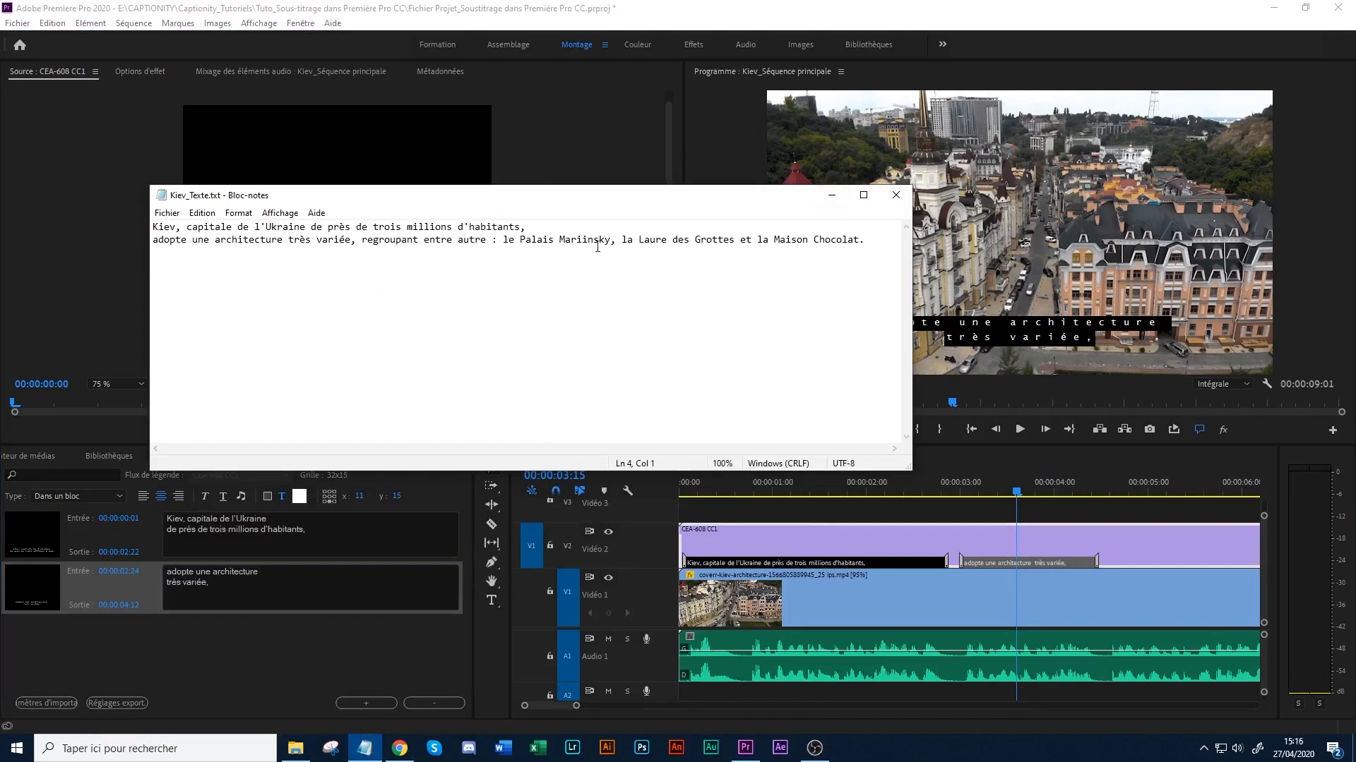
{"action": "left_click", "coordinate": [835, 195]}
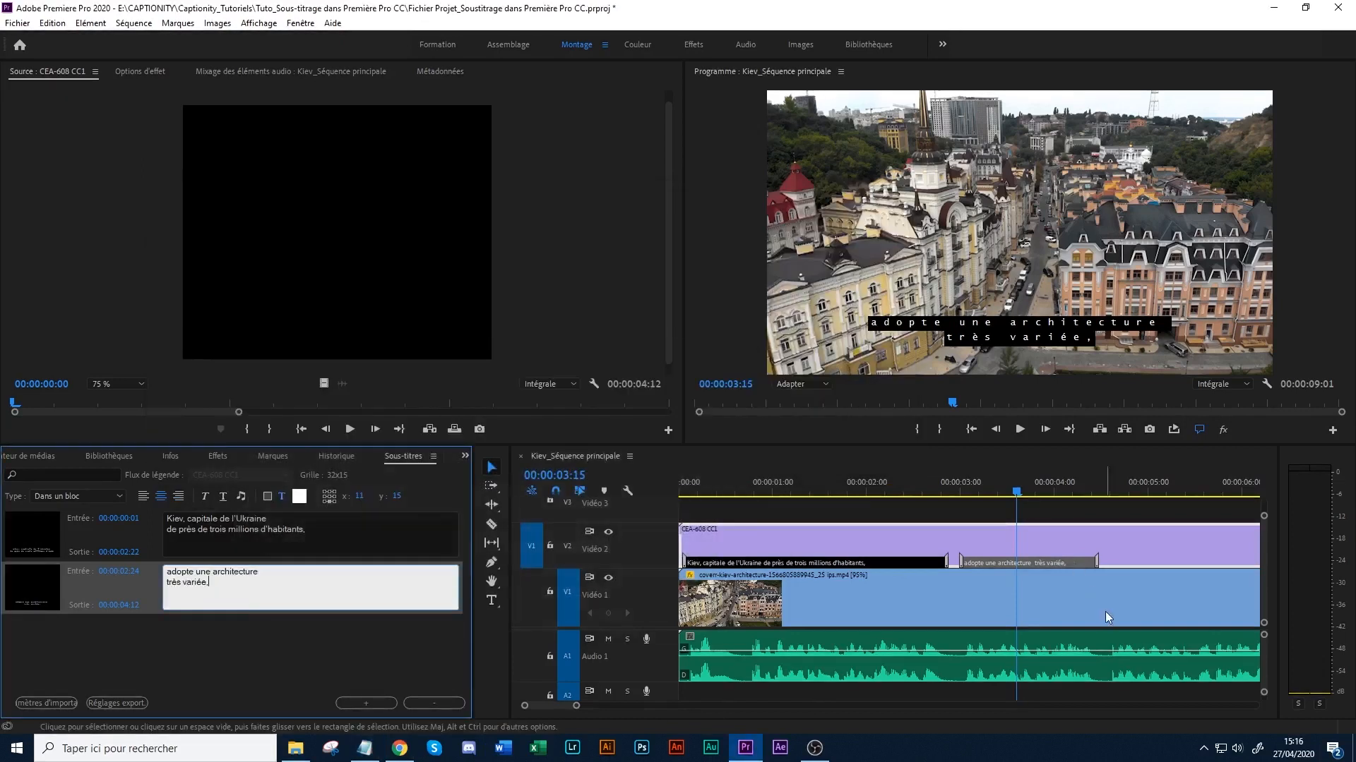
{"action": "left_click", "coordinate": [1109, 519]}
{"action": "key", "text": "space"}
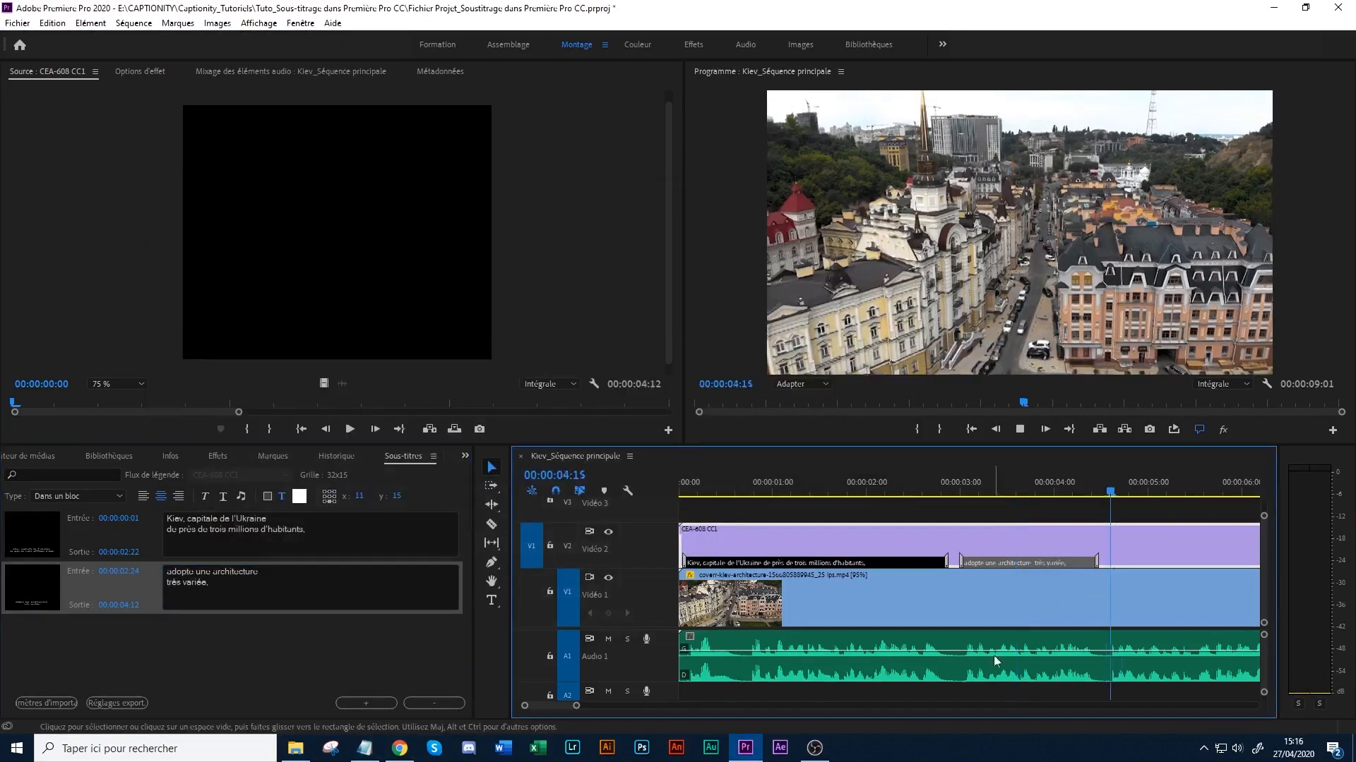
{"action": "key", "text": "space"}
{"action": "left_click_drag", "start_coordinate": [577, 706], "coordinate": [600, 706]}
{"action": "key", "text": "space"}
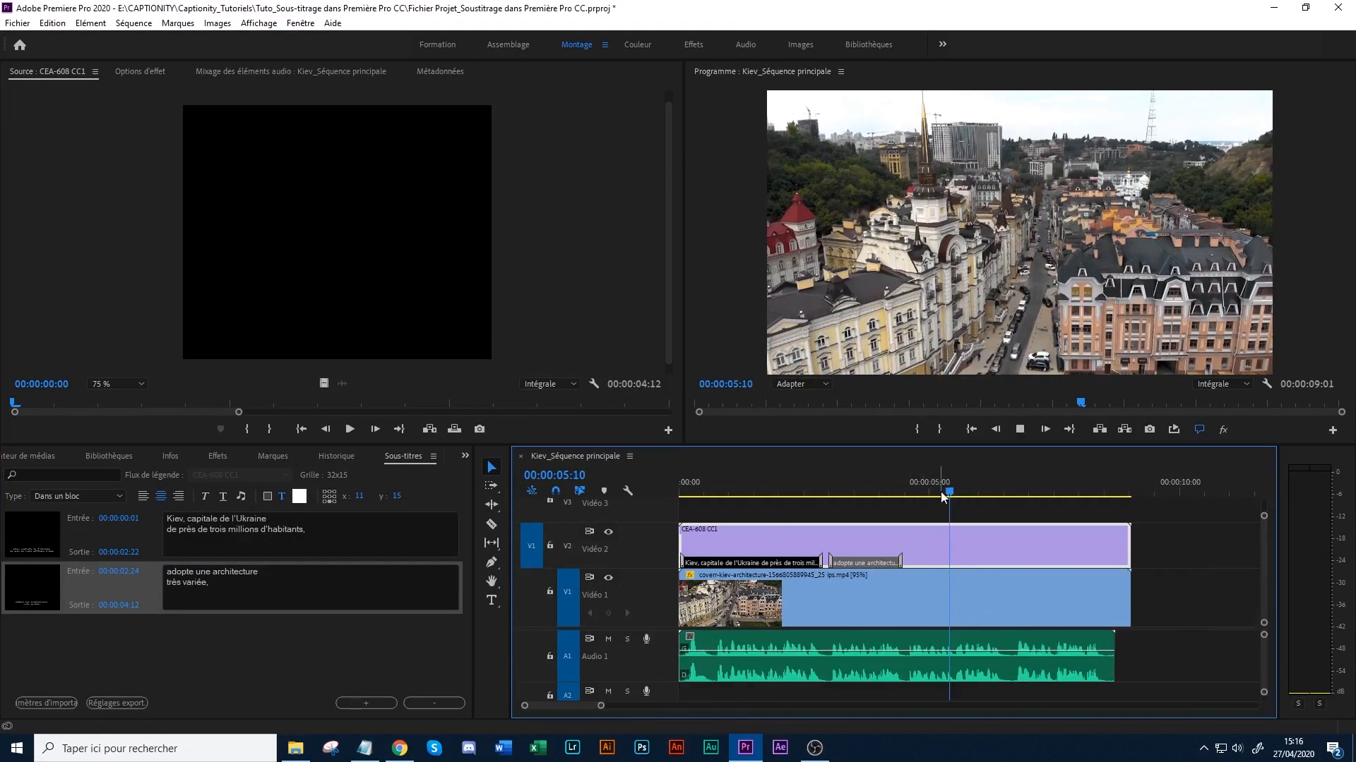
{"action": "key", "text": "space"}
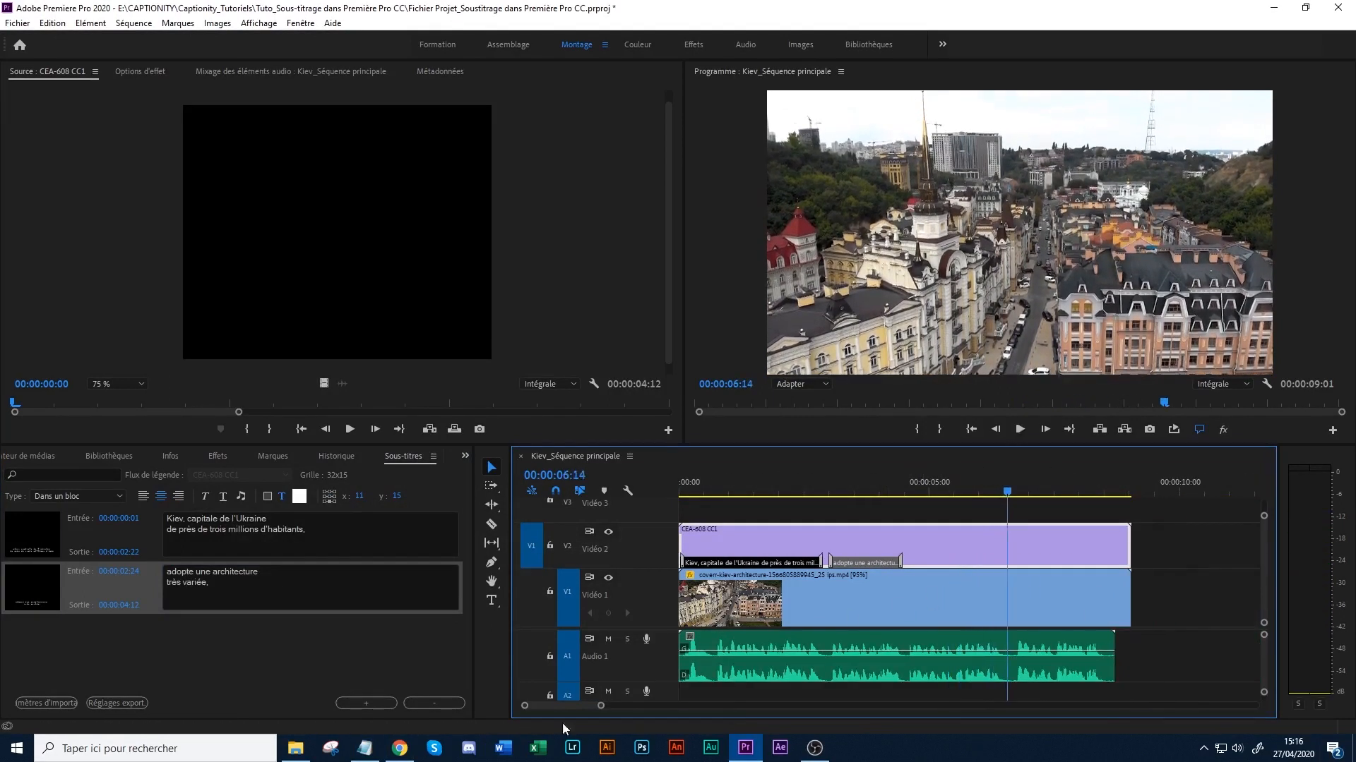
- Switch to Notepad and copy "regroupant entre autre : le Palais Mariinsky," from Kiev_Texte.txt
{"action": "left_click", "coordinate": [364, 747]}
{"action": "left_click_drag", "start_coordinate": [363, 241], "coordinate": [618, 242]}
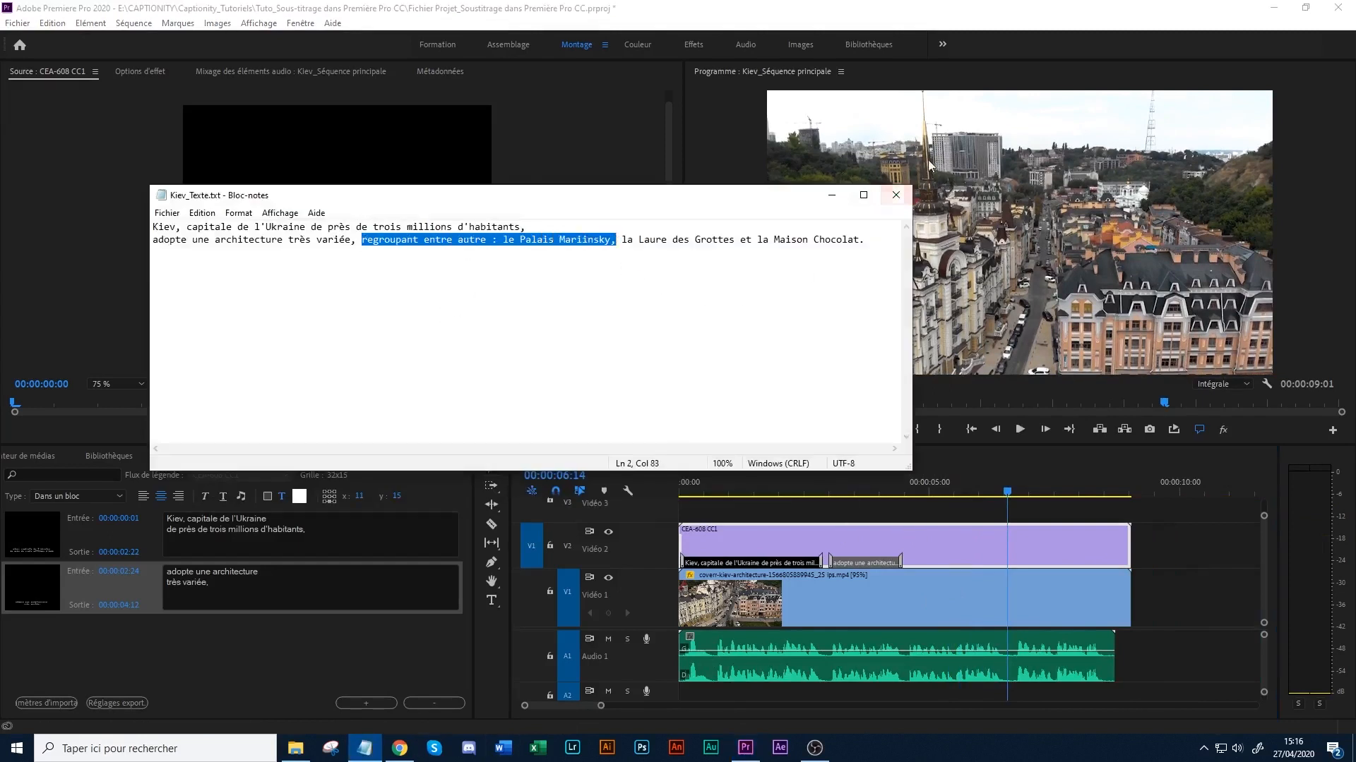
{"action": "left_click", "coordinate": [832, 195]}
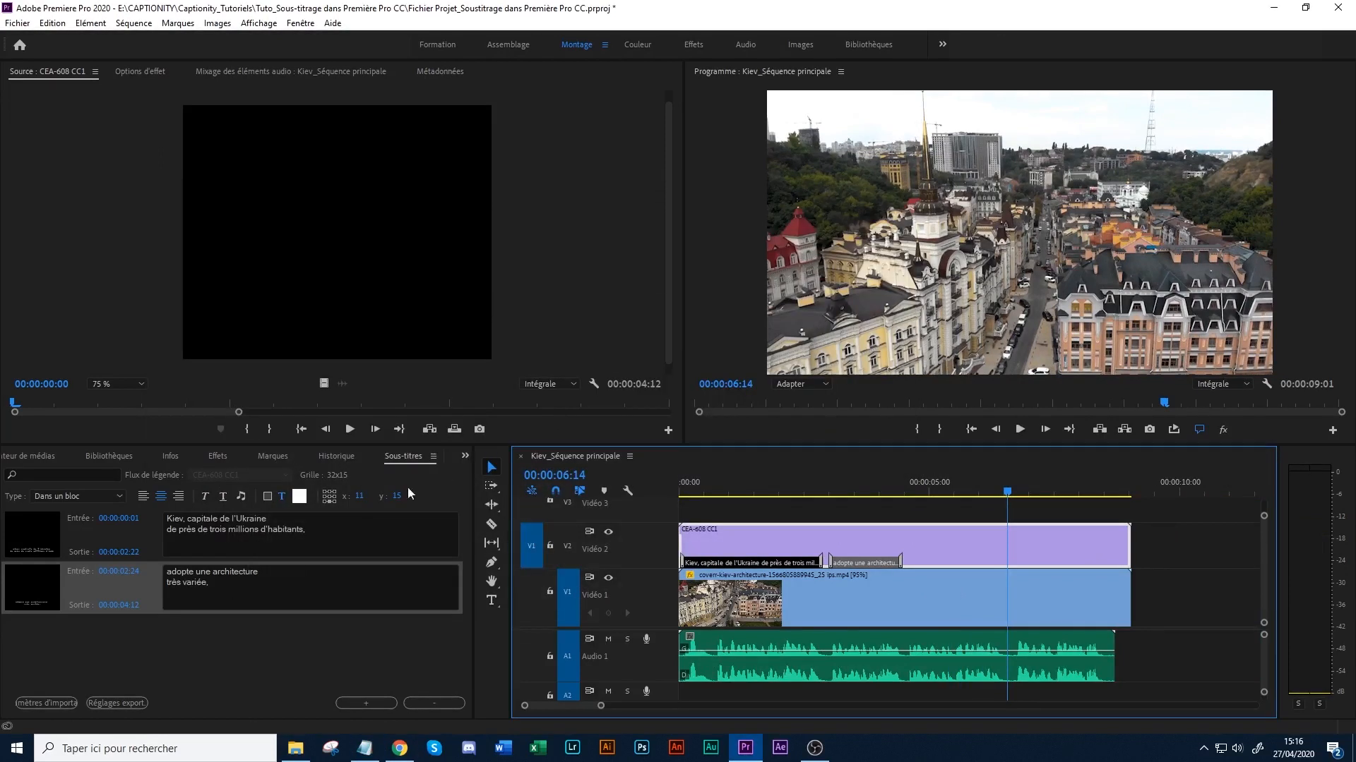
- Add a blank third caption after the second and extend its out point in the timeline to 00:00:06:14
{"action": "left_click", "coordinate": [294, 598]}
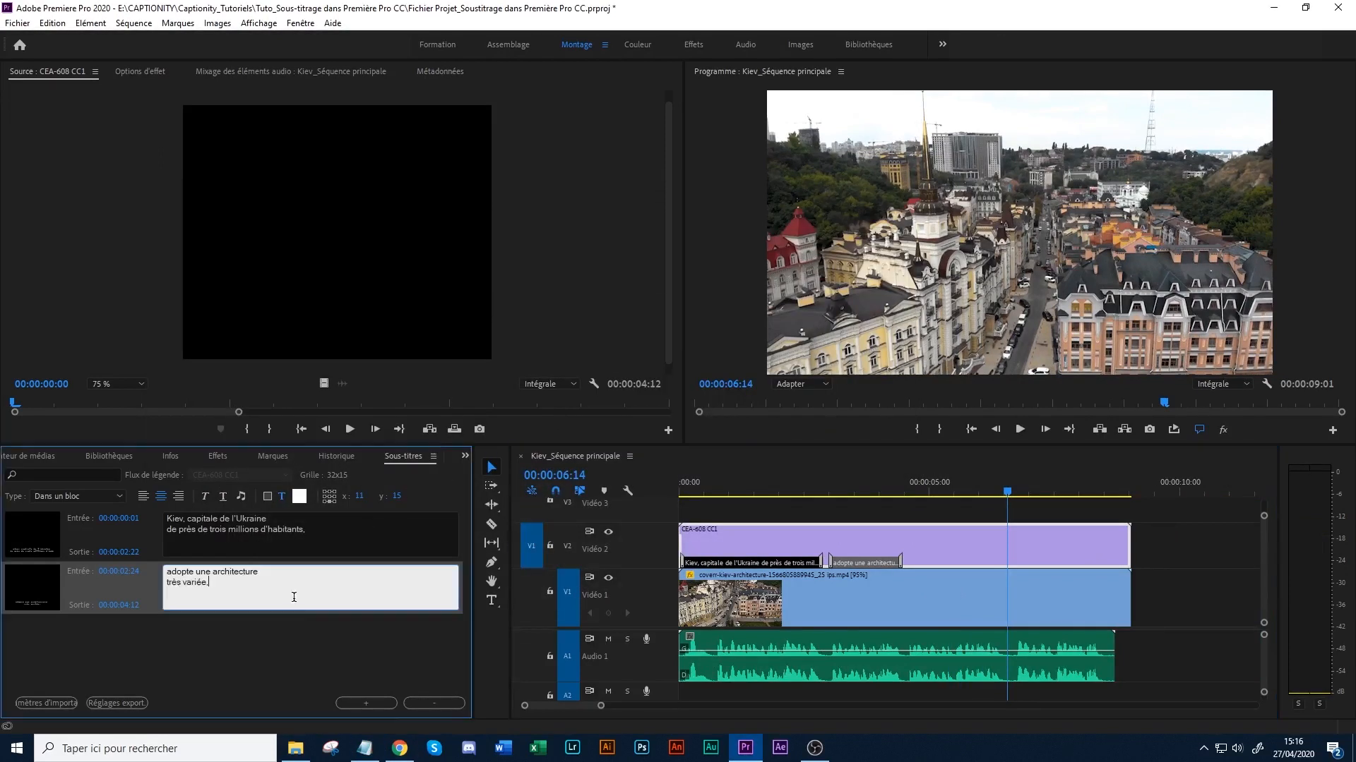
{"action": "left_click", "coordinate": [365, 703]}
{"action": "left_click", "coordinate": [226, 657]}
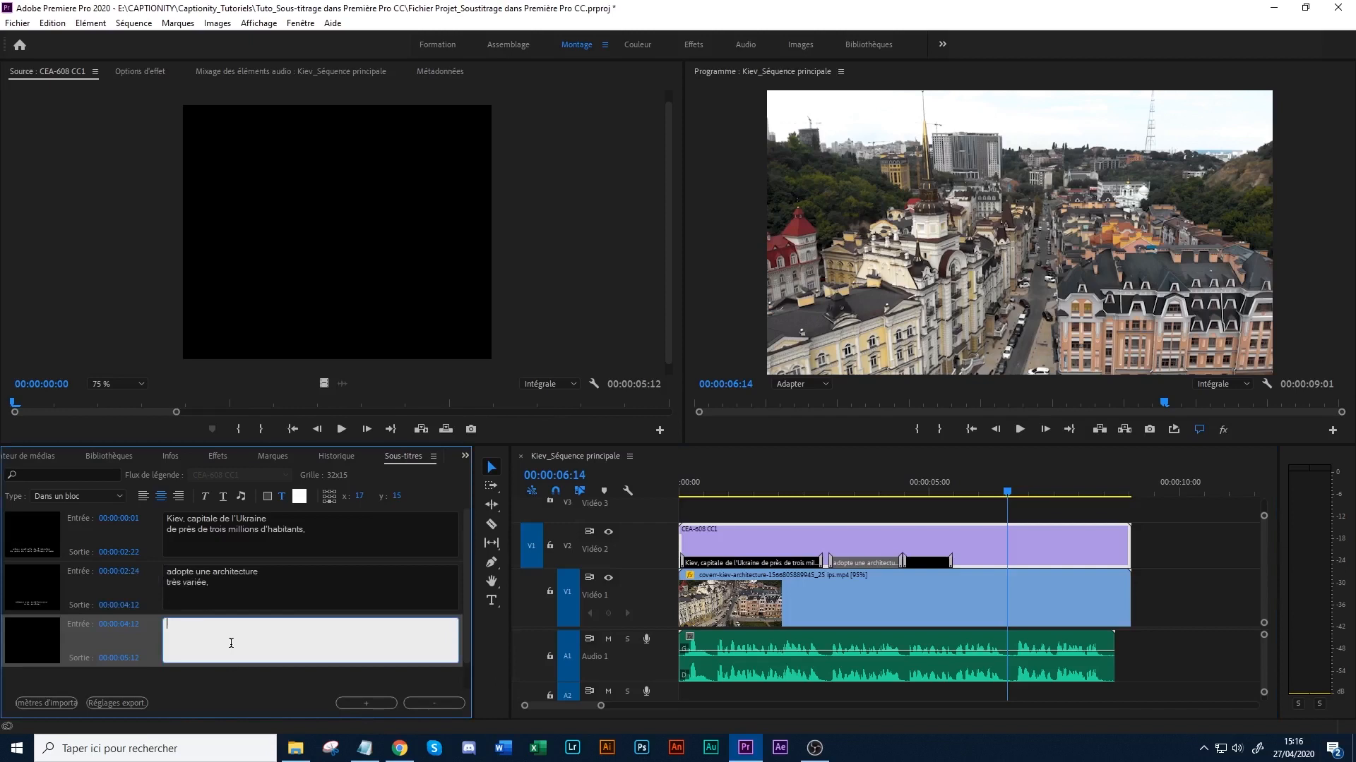
{"action": "left_click_drag", "start_coordinate": [950, 562], "coordinate": [1005, 559]}
- Paste the copied phrase into the third caption, break the line before "le Palais Mariinsky," and check it at 00:00:05:17
{"action": "left_click", "coordinate": [929, 482]}
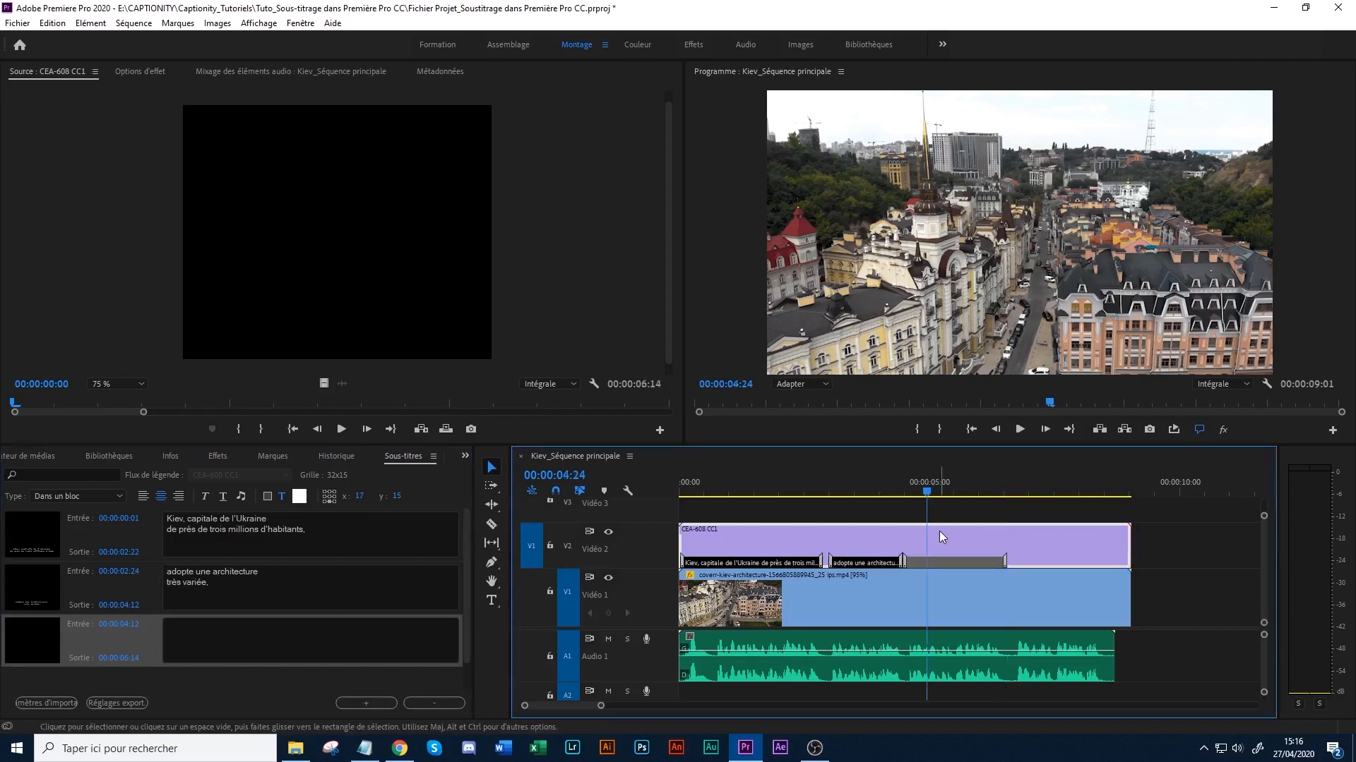
{"action": "left_click", "coordinate": [207, 635]}
{"action": "key", "text": "ctrl+v"}
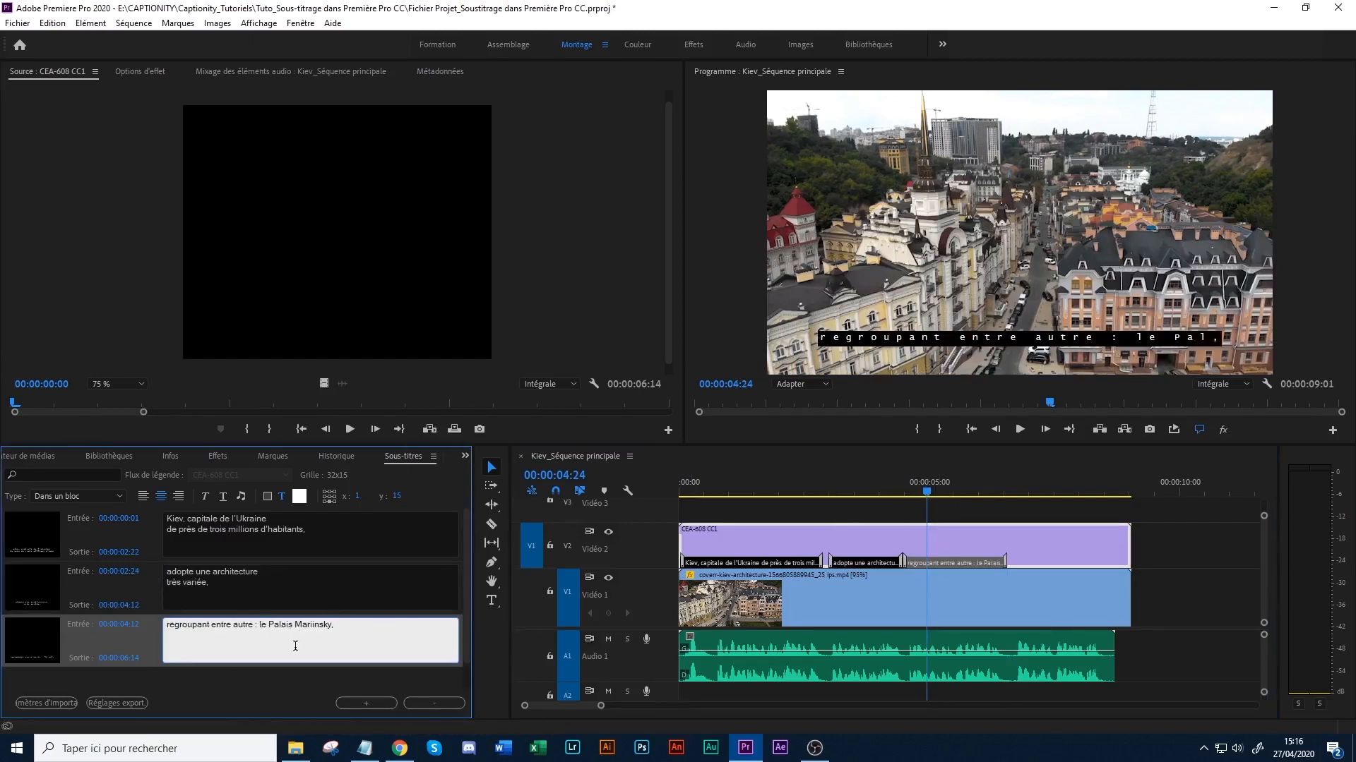
{"action": "key", "text": "Return"}
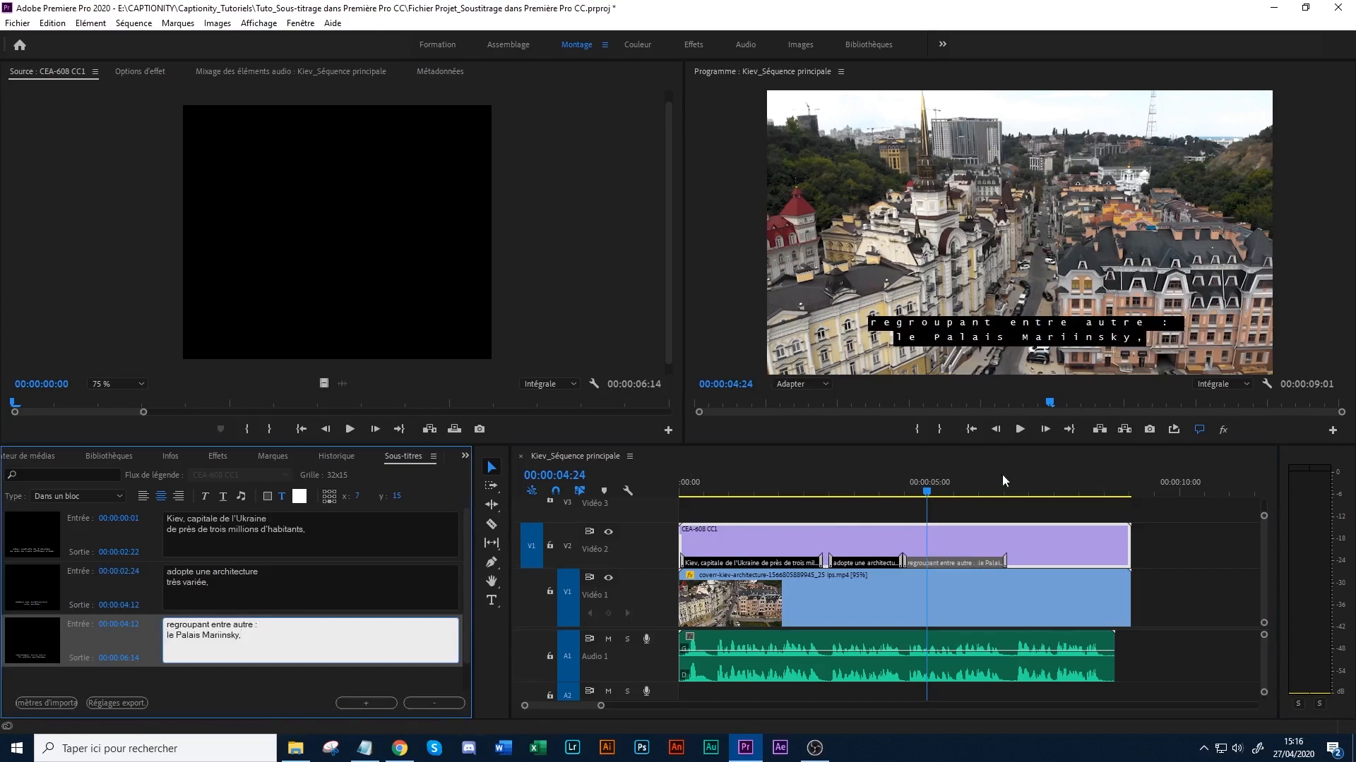
{"action": "left_click", "coordinate": [962, 487]}
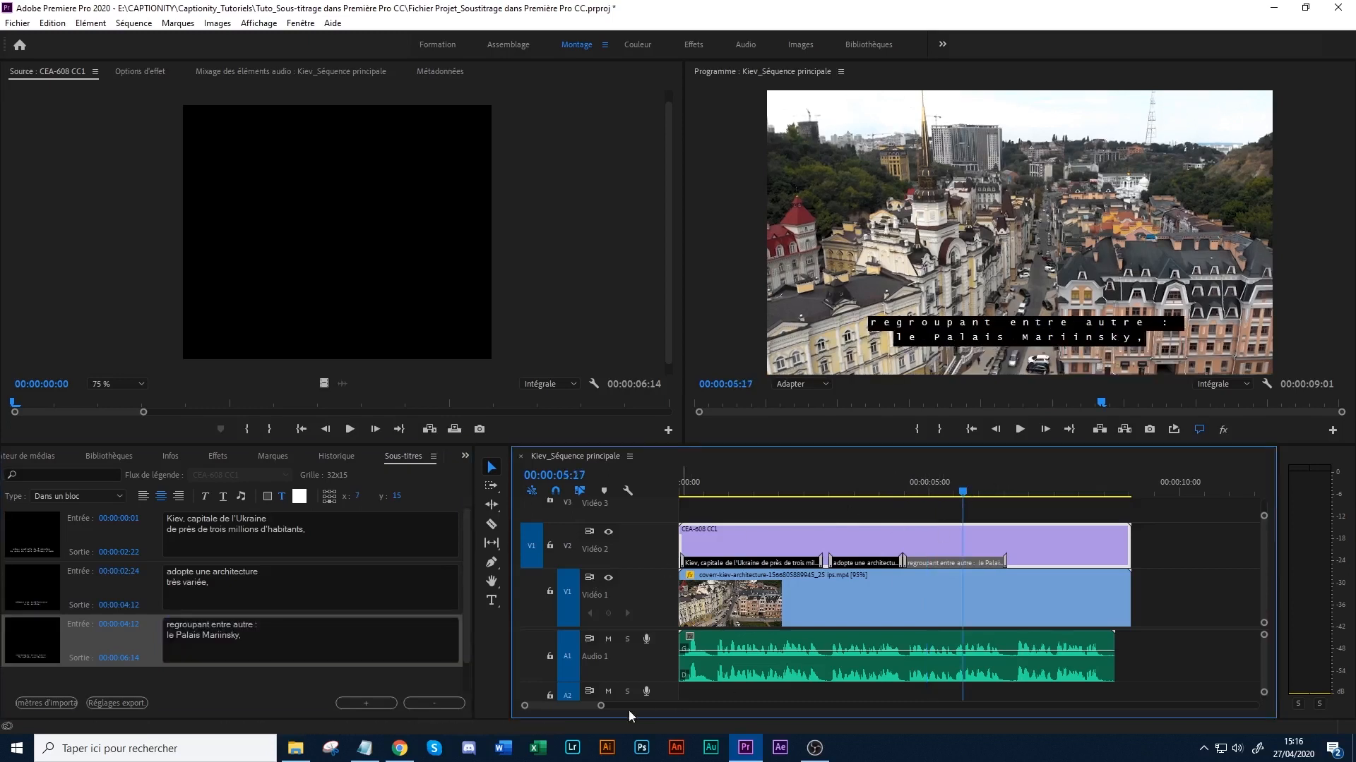
- Switch to Notepad and copy the last phrase, "la Laure des Grottes et la Maison Chocolat.", from Kiev_Texte.txt
{"action": "left_click", "coordinate": [364, 747]}
{"action": "key", "text": "Down"}
{"action": "left_click_drag", "start_coordinate": [622, 240], "coordinate": [874, 249]}
{"action": "key", "text": "ctrl+c"}
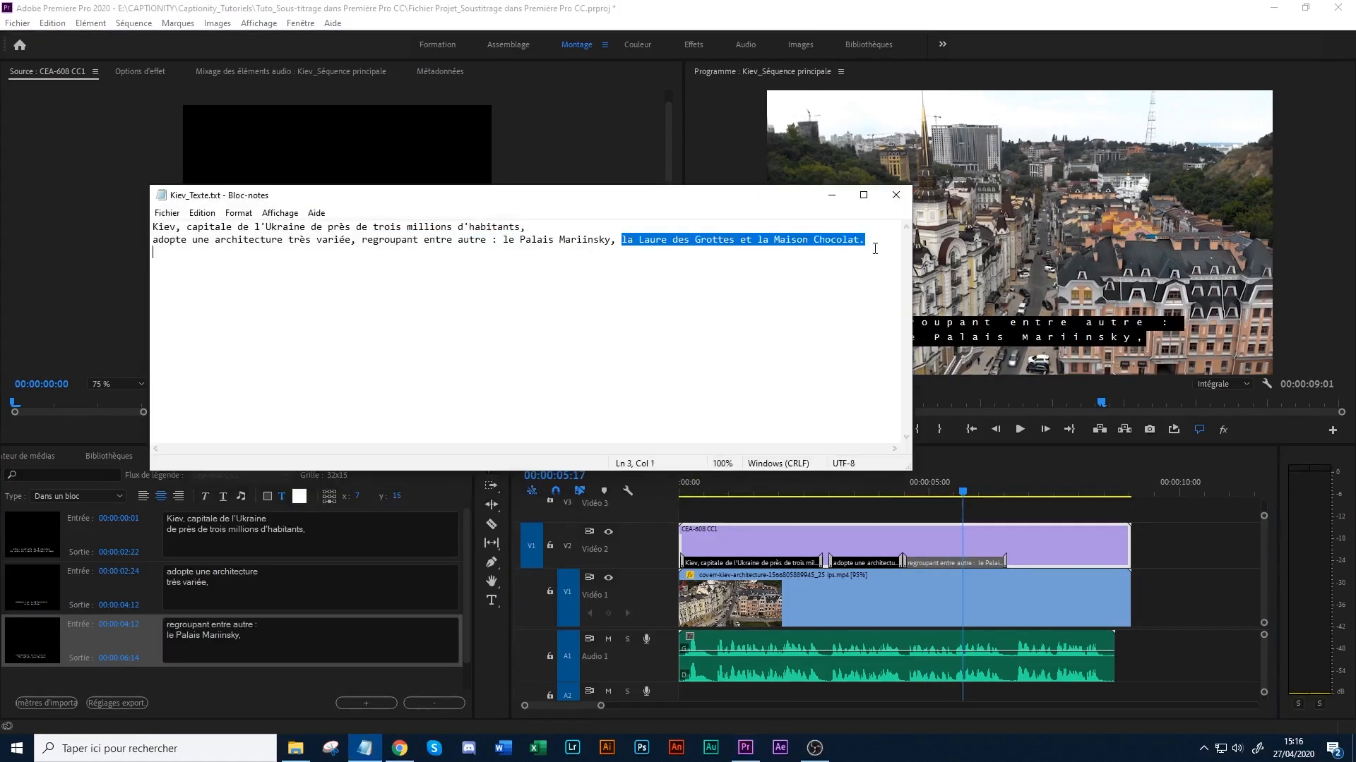
{"action": "left_click", "coordinate": [832, 194]}
- Add a blank fourth caption and trim it in the timeline to run from 00:00:06:18 to 00:00:08:12
{"action": "left_click_drag", "start_coordinate": [1013, 493], "coordinate": [1018, 493]}
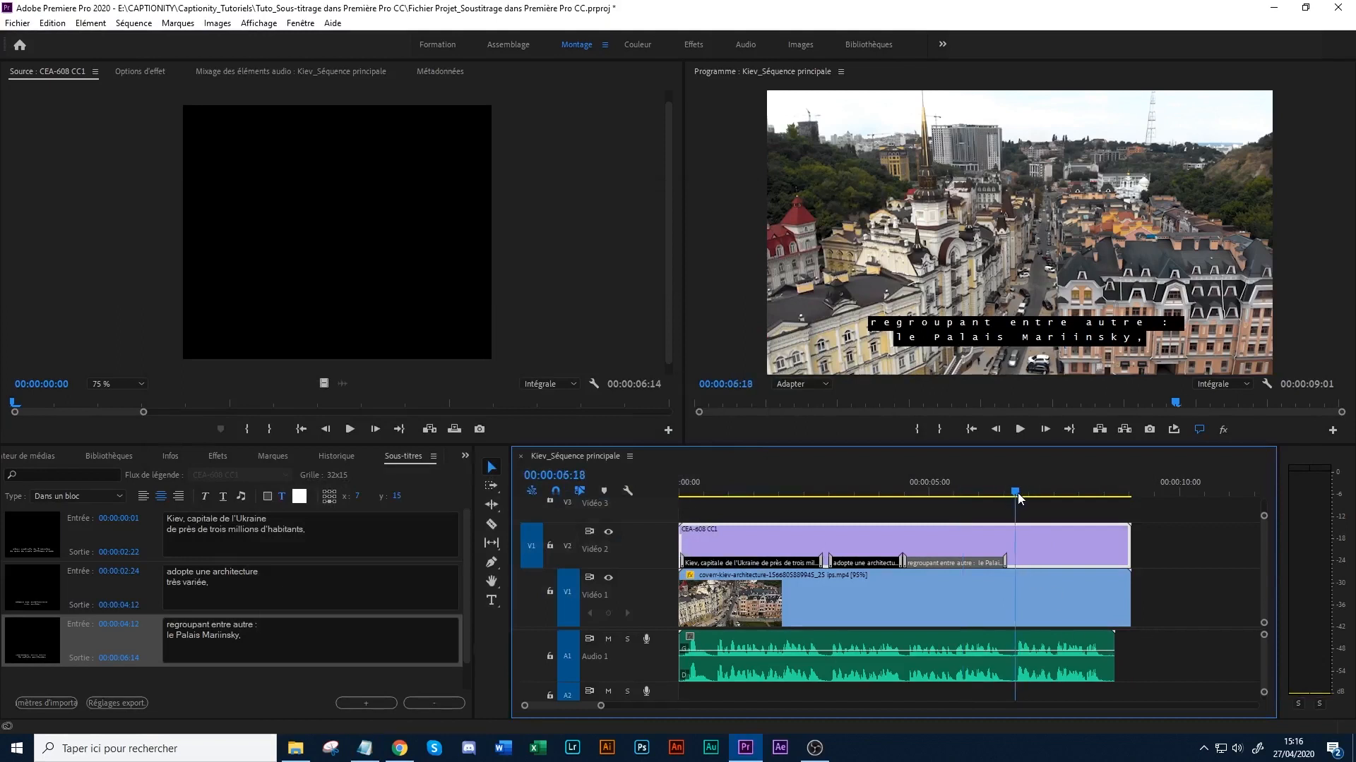
{"action": "left_click", "coordinate": [308, 640]}
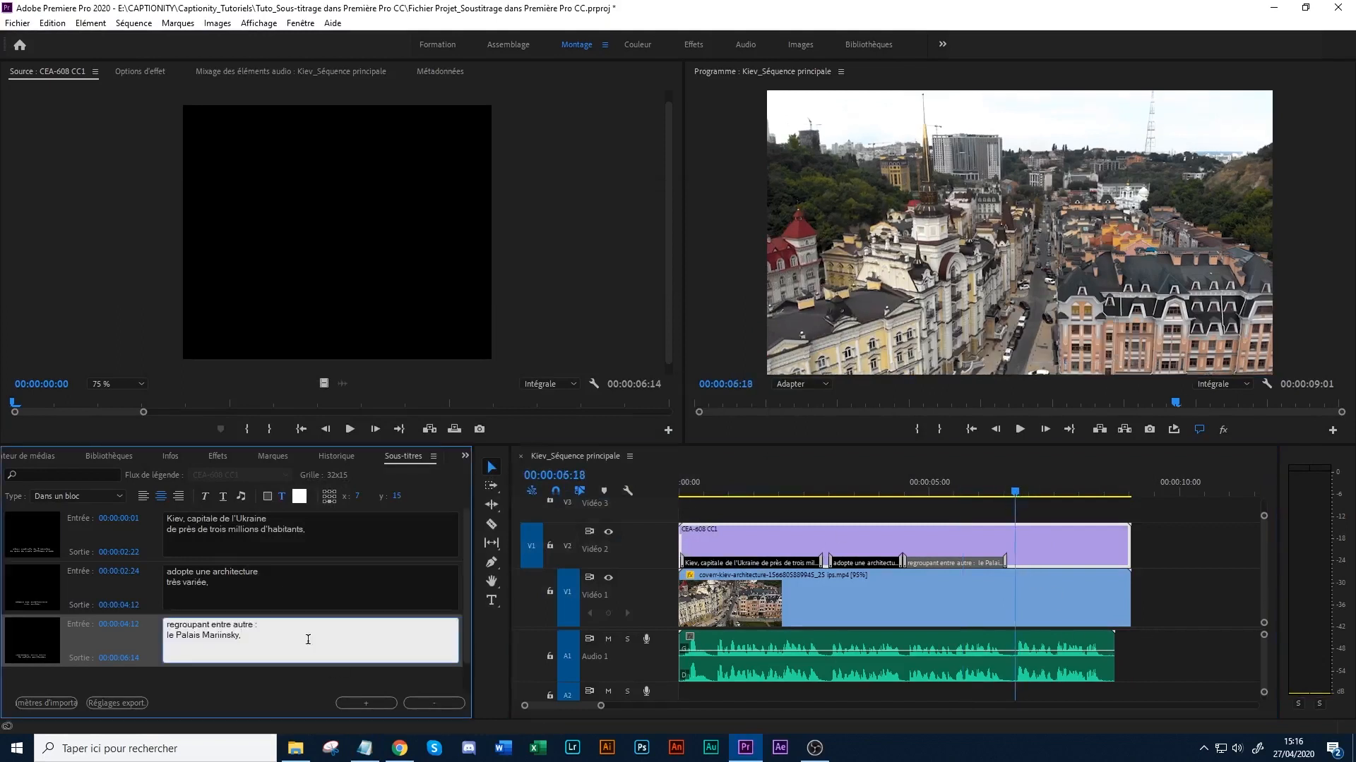
{"action": "left_click", "coordinate": [360, 697]}
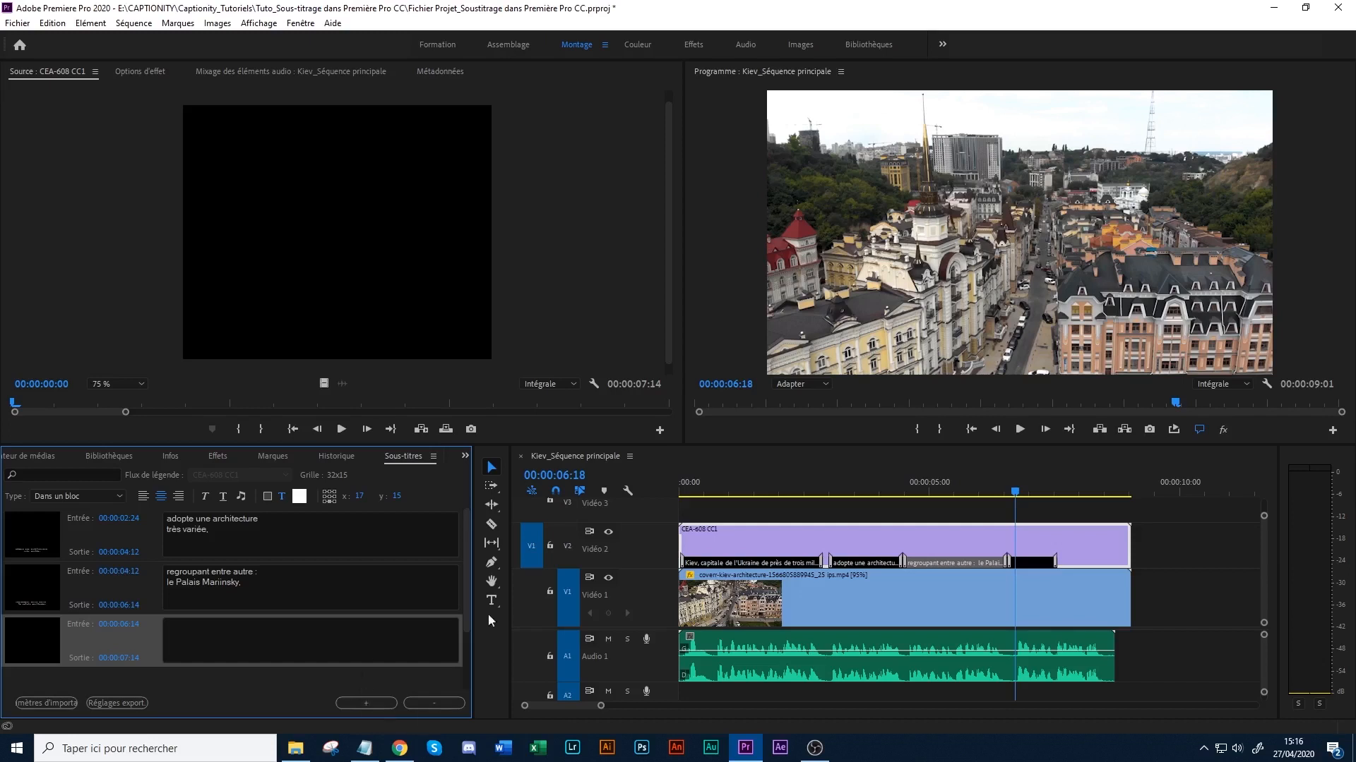
{"action": "left_click_drag", "start_coordinate": [601, 706], "coordinate": [586, 705]}
{"action": "left_click_drag", "start_coordinate": [1045, 562], "coordinate": [1128, 562]}
{"action": "left_click_drag", "start_coordinate": [959, 563], "coordinate": [974, 563]}
- Paste the copied phrase into the fourth caption and split it into two lines before "et la Maison Chocolat."
{"action": "left_click", "coordinate": [991, 489]}
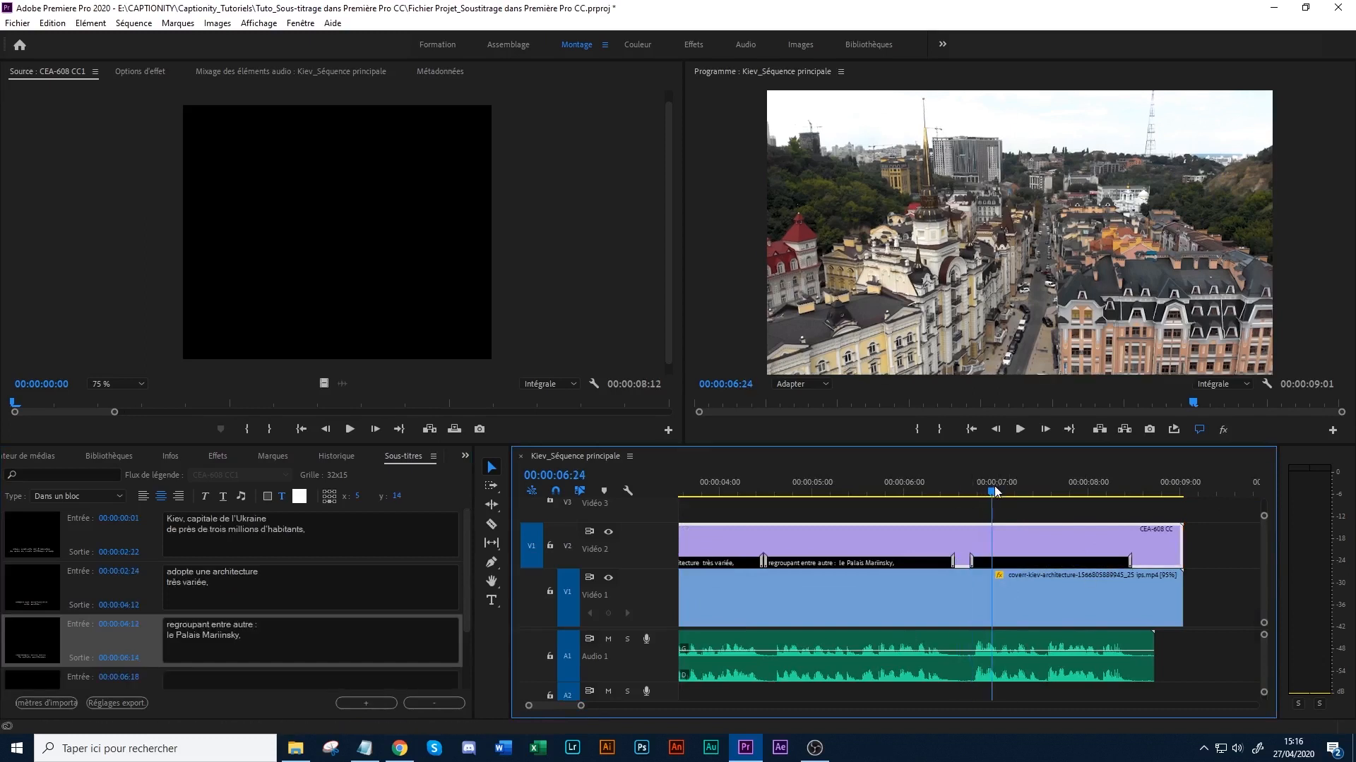
{"action": "left_click", "coordinate": [988, 563]}
{"action": "left_click", "coordinate": [216, 636]}
{"action": "key", "text": "ctrl+v"}
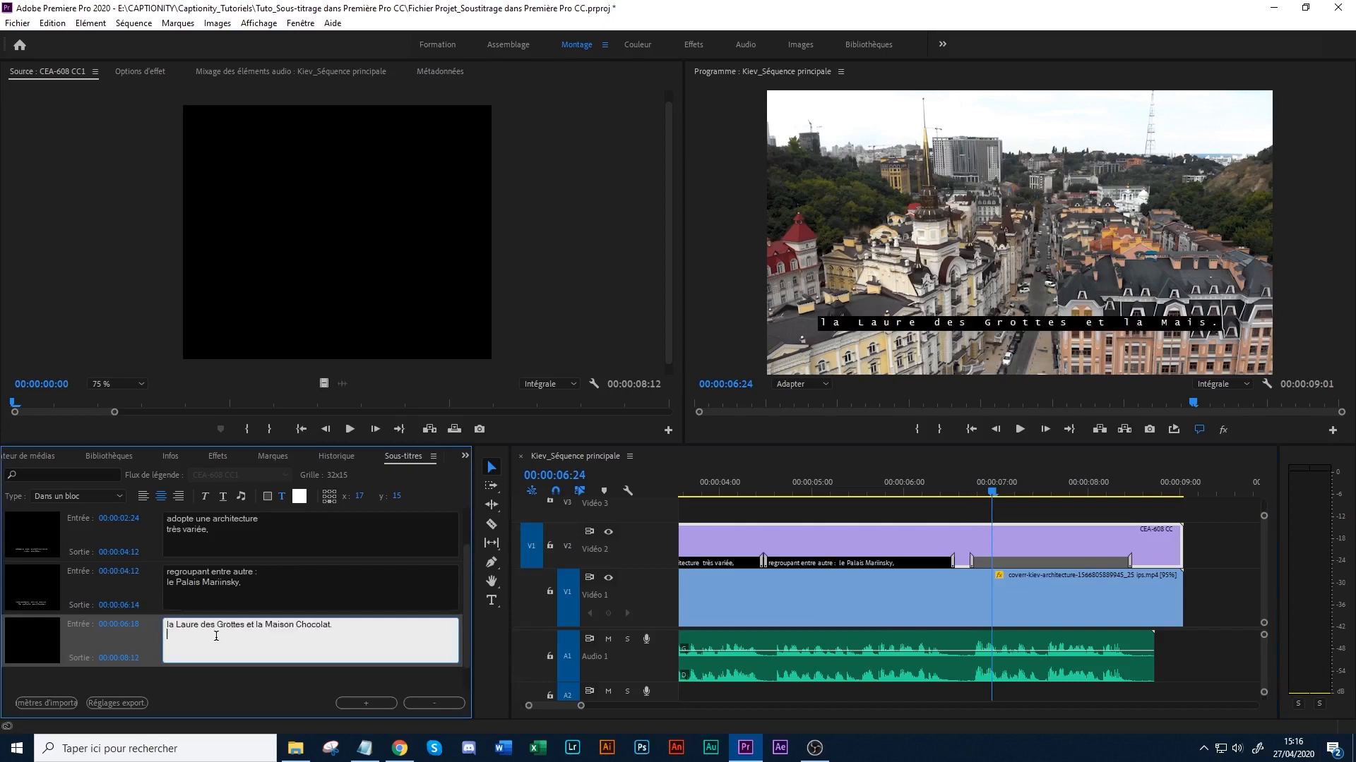
{"action": "left_click", "coordinate": [167, 626]}
{"action": "left_click", "coordinate": [247, 625]}
{"action": "key", "text": "Return"}
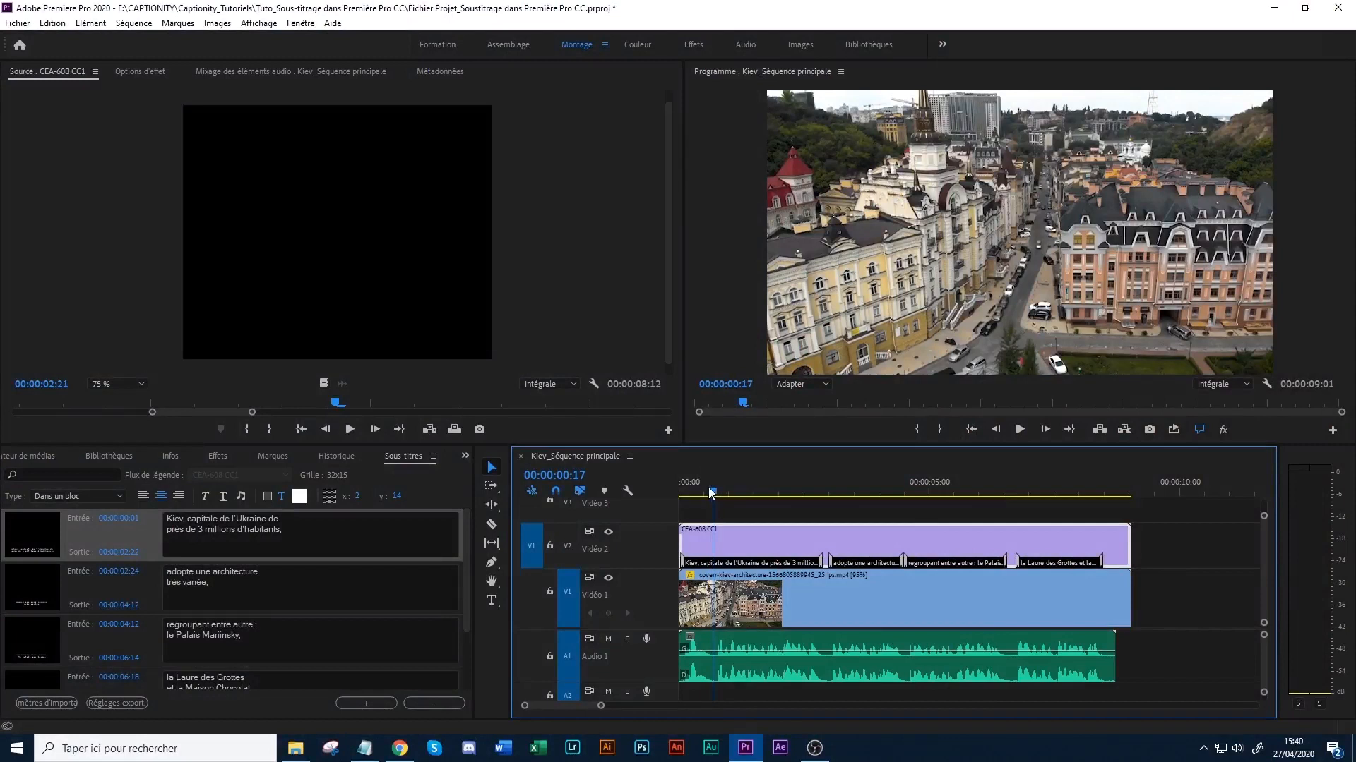
- Play the sequence from 00:00:00:08 and scrub back through it to check all four captions against the voice-over
{"action": "left_click_drag", "start_coordinate": [712, 492], "coordinate": [694, 494]}
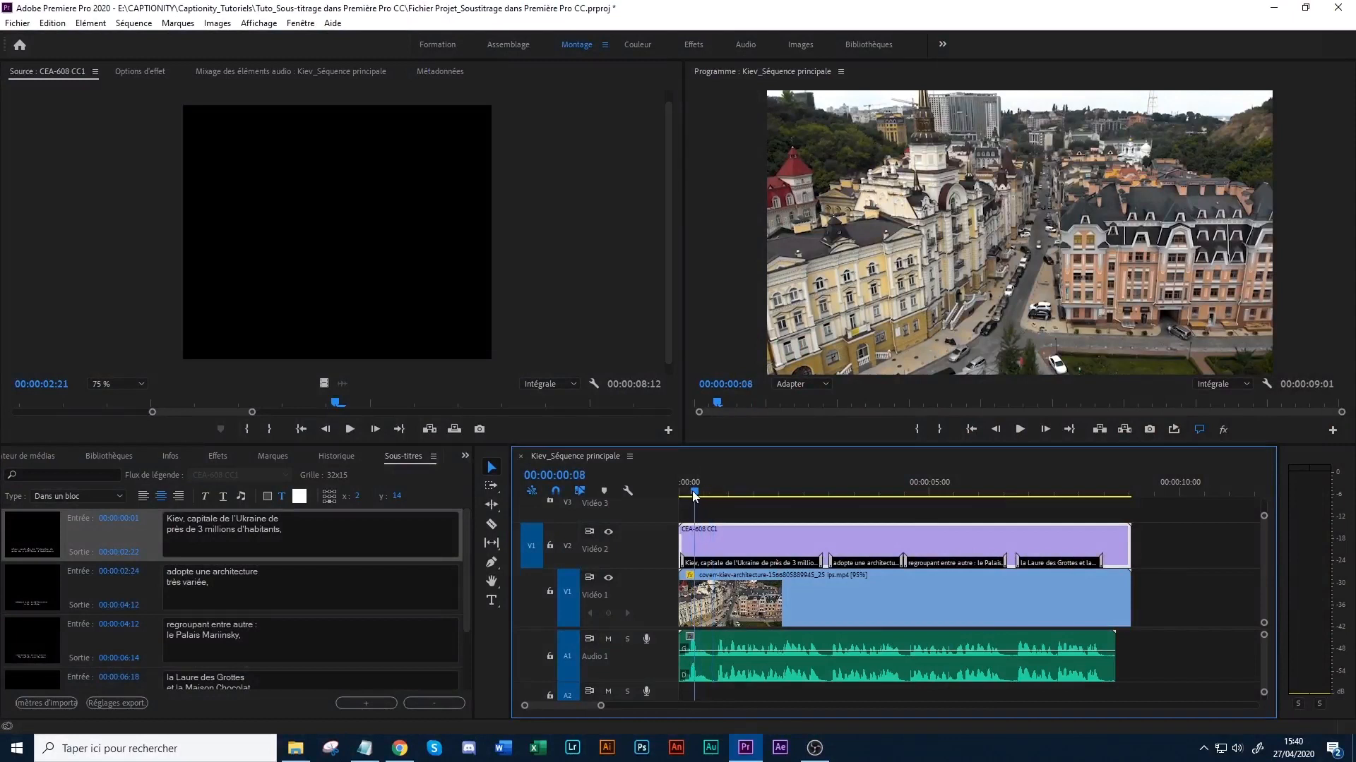
{"action": "left_click", "coordinate": [1019, 430]}
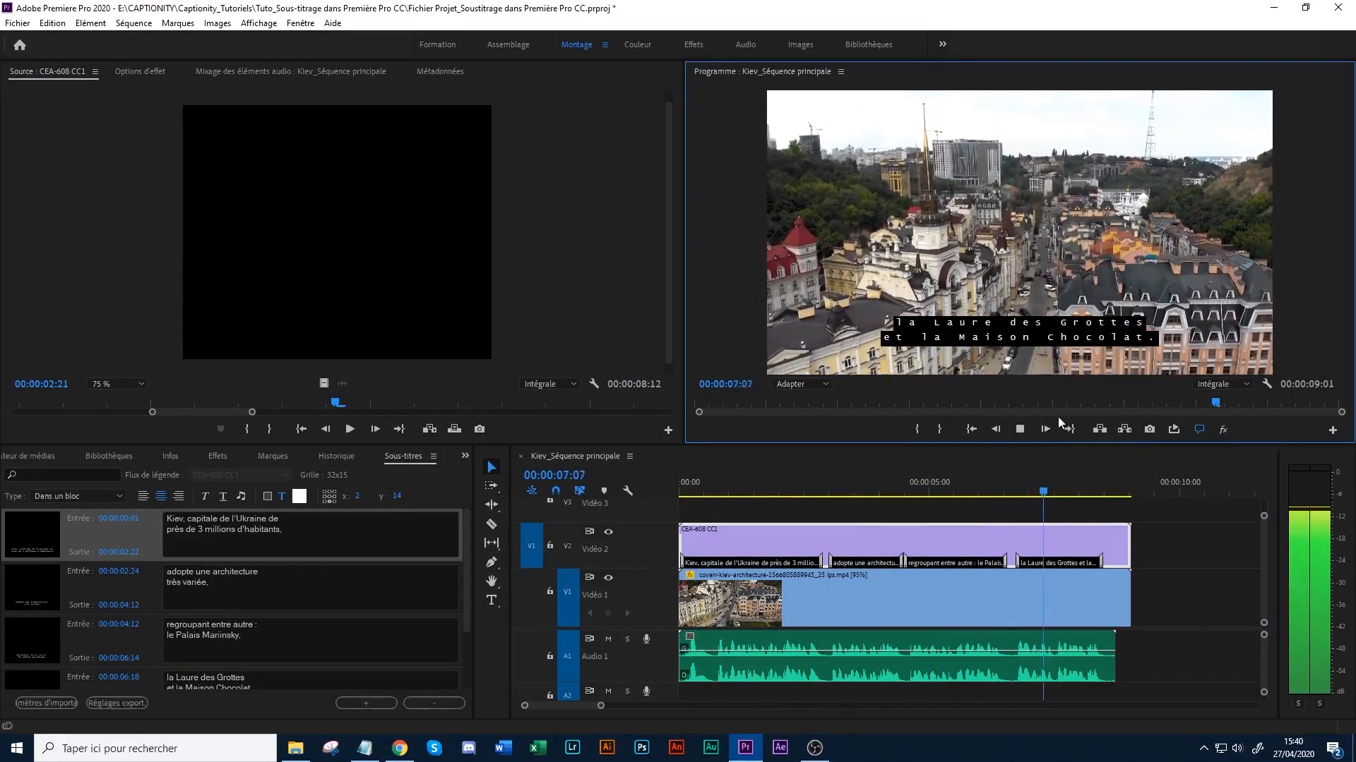
{"action": "left_click", "coordinate": [1086, 483]}
{"action": "left_click_drag", "start_coordinate": [1086, 486], "coordinate": [766, 491]}
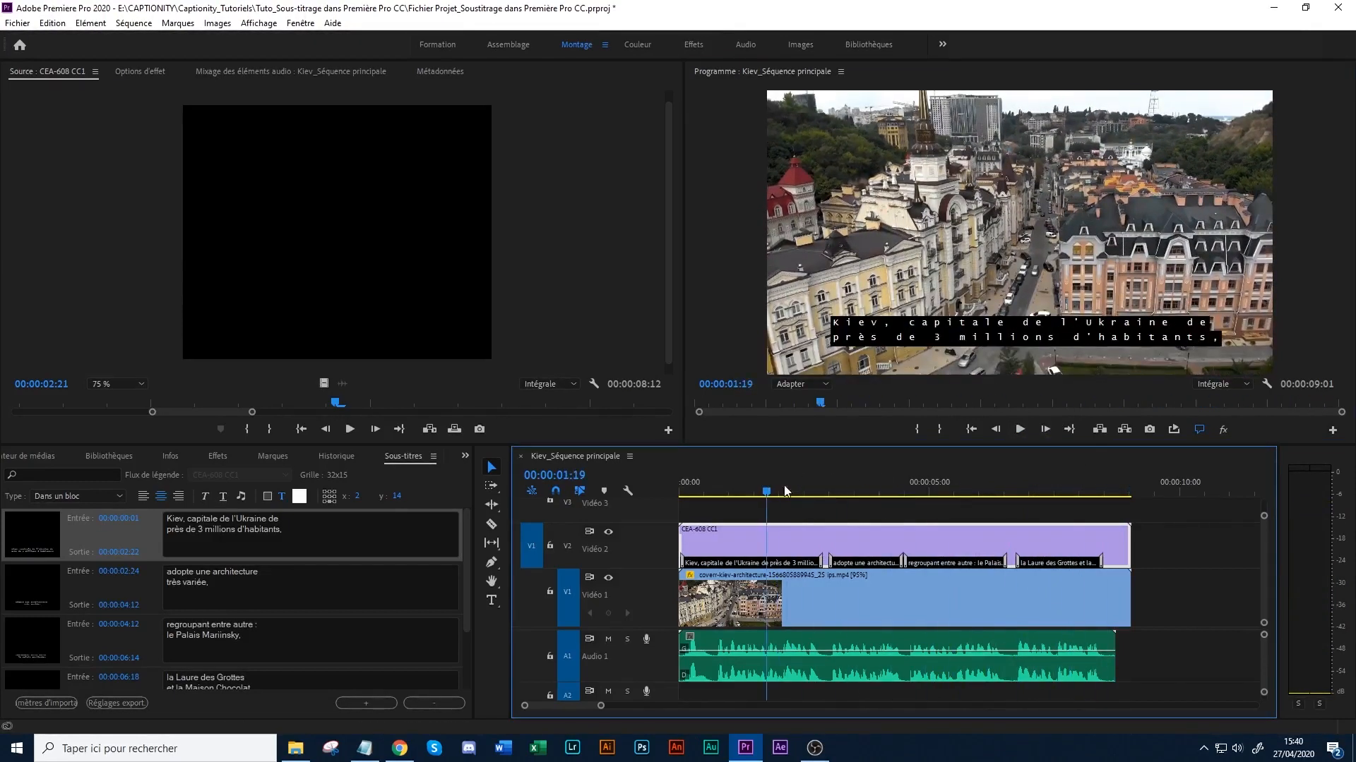
- Set the sequence's out point at 00:00:09:01, at the end of the Kiev video clip
{"action": "left_click", "coordinate": [746, 487]}
{"action": "left_click_drag", "start_coordinate": [983, 468], "coordinate": [1128, 468]}
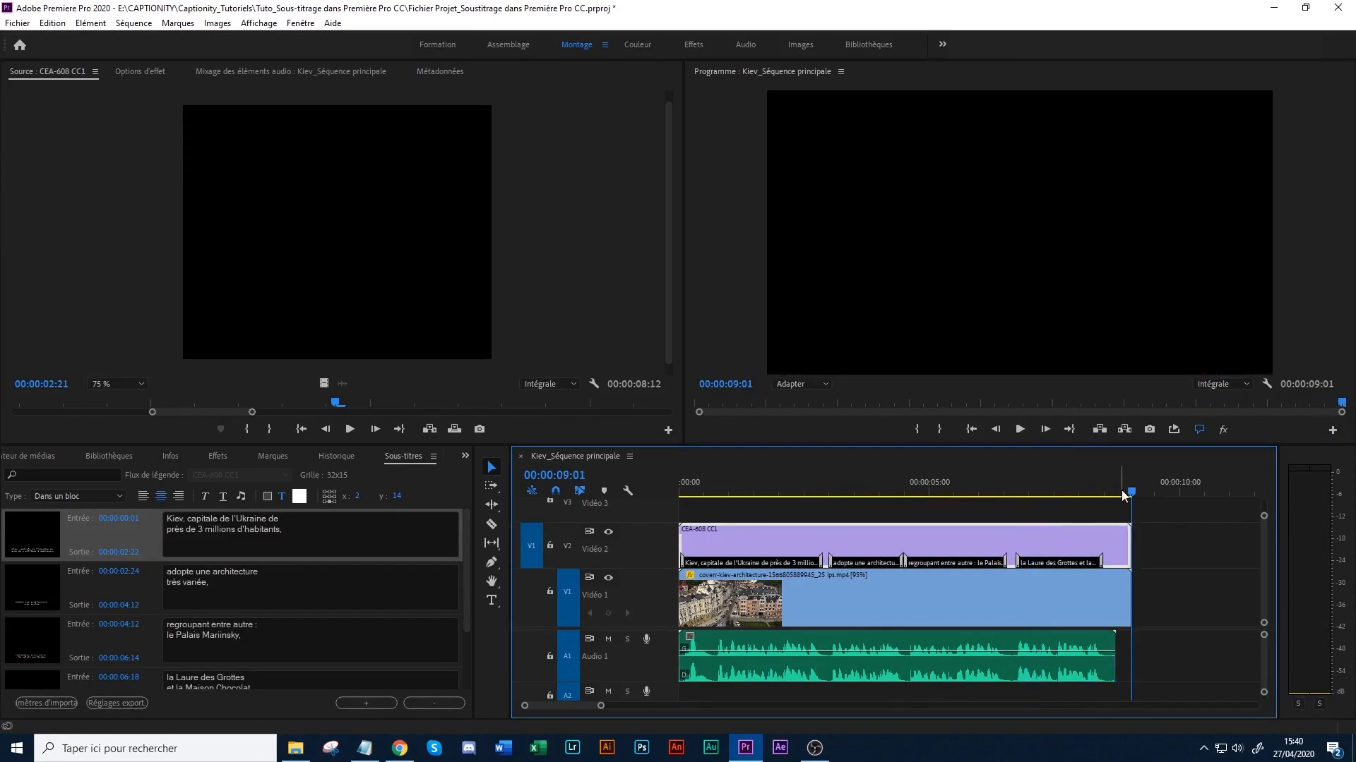
{"action": "key", "text": "o"}
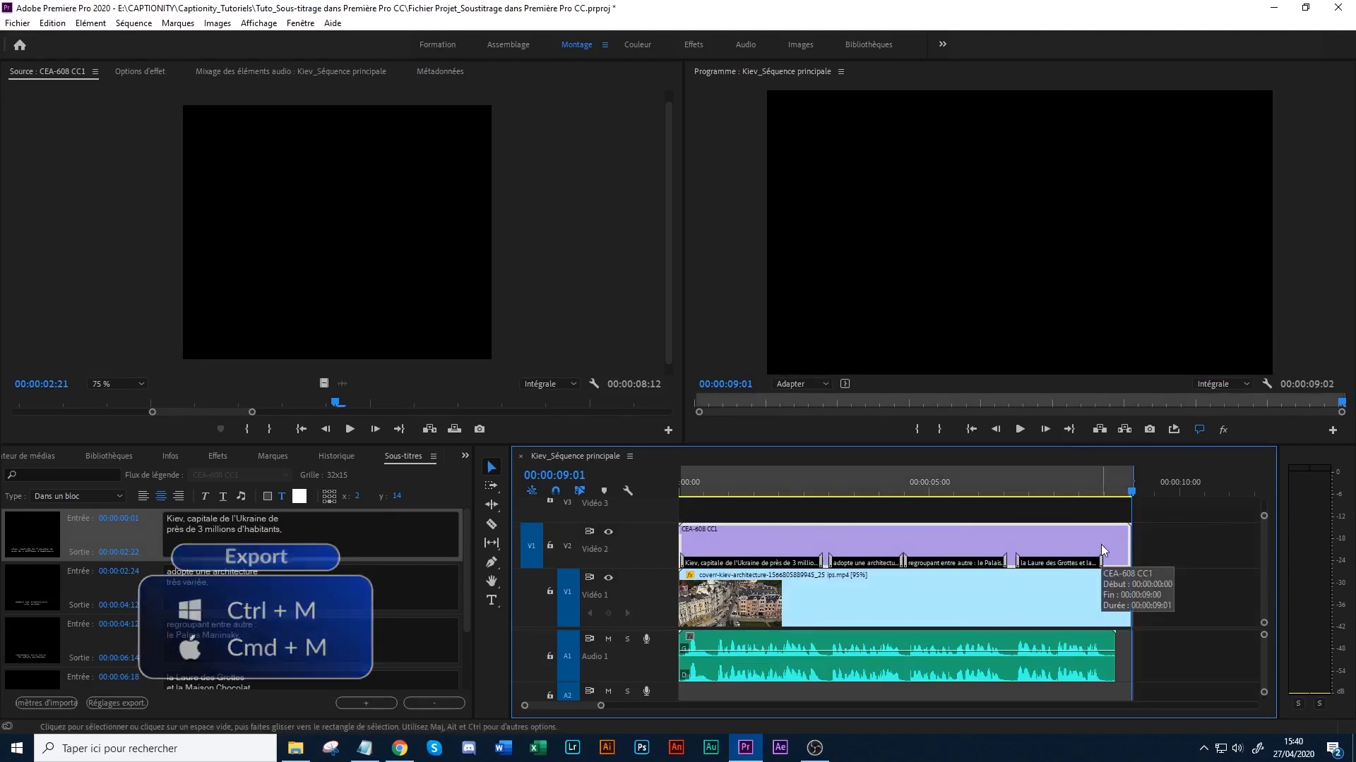
- Open the media export settings for the sequence, set the format to H.264 and keep the preset "Correspondance à la source – Débit élevé"
{"action": "key", "text": "ctrl+m"}
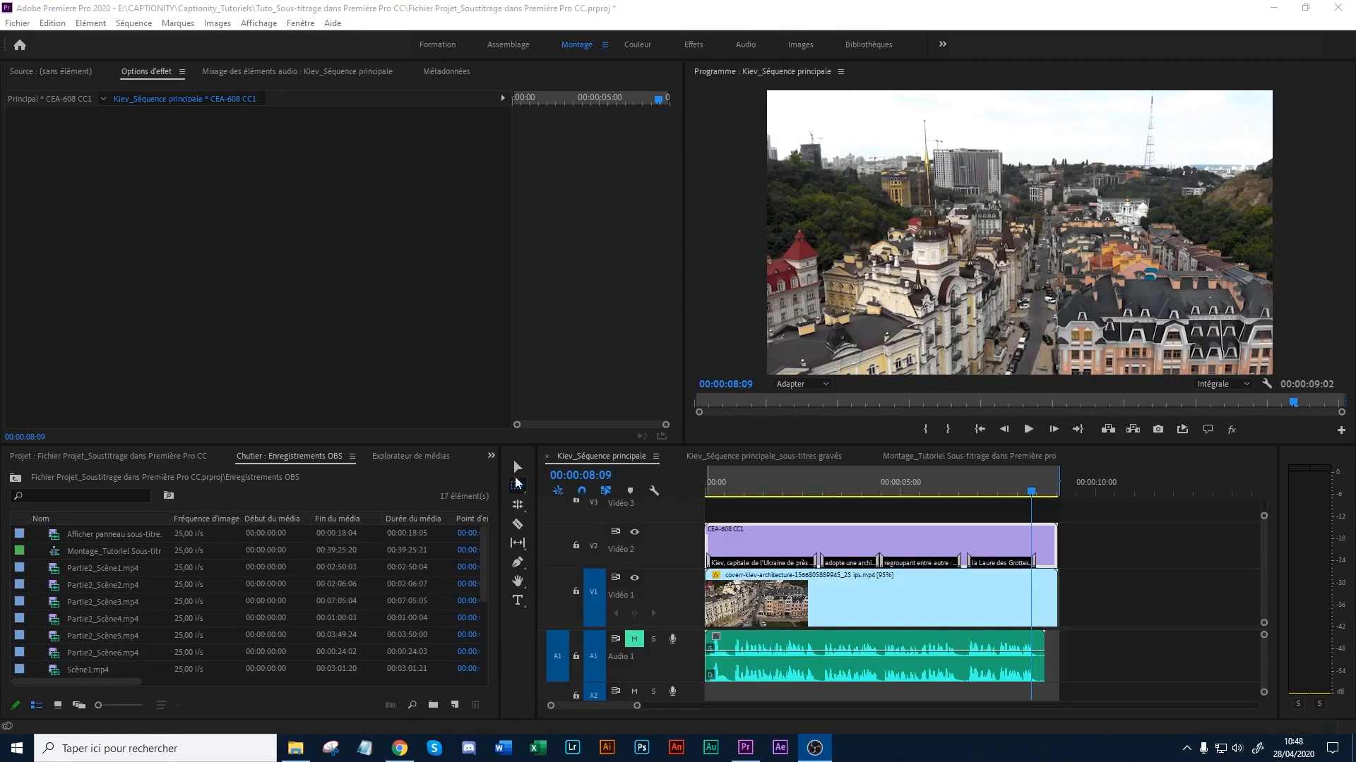
{"action": "left_click", "coordinate": [17, 23]}
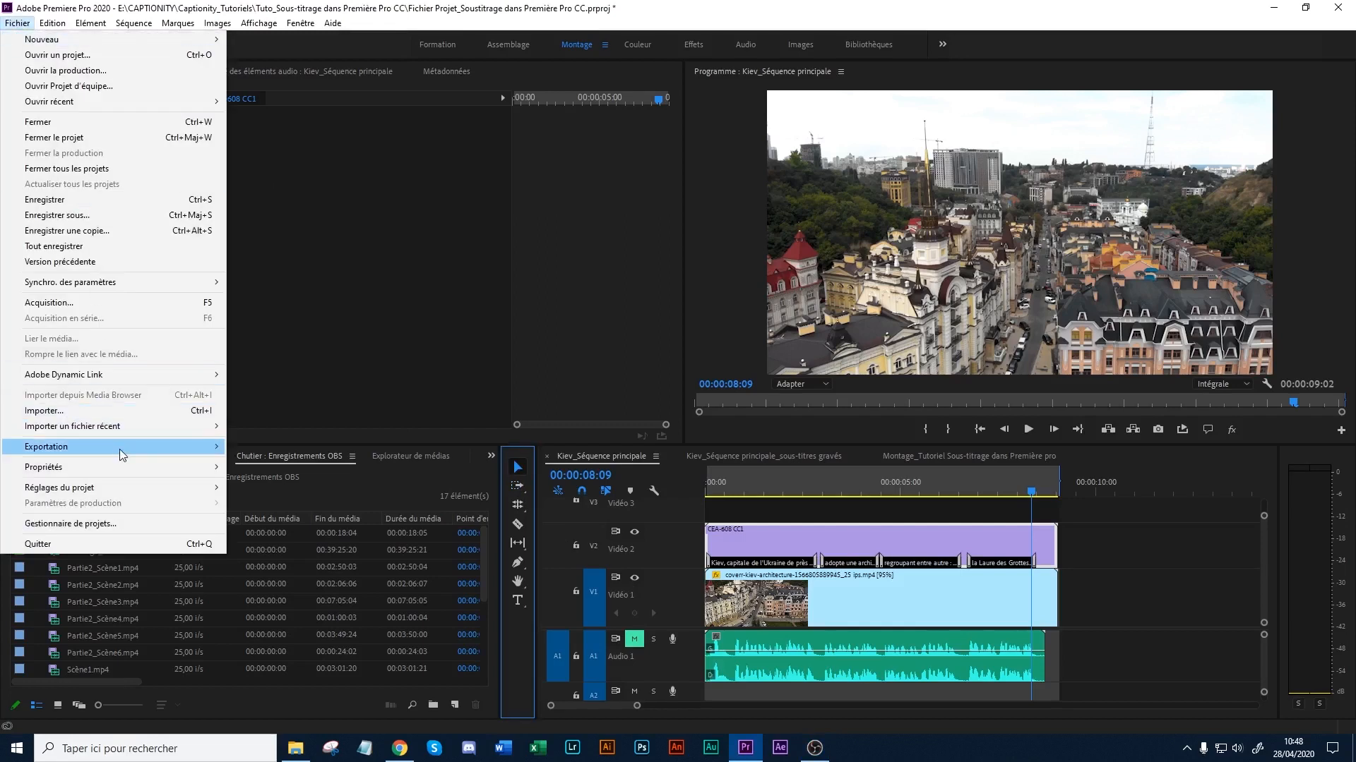
{"action": "mouse_move", "coordinate": [121, 452]}
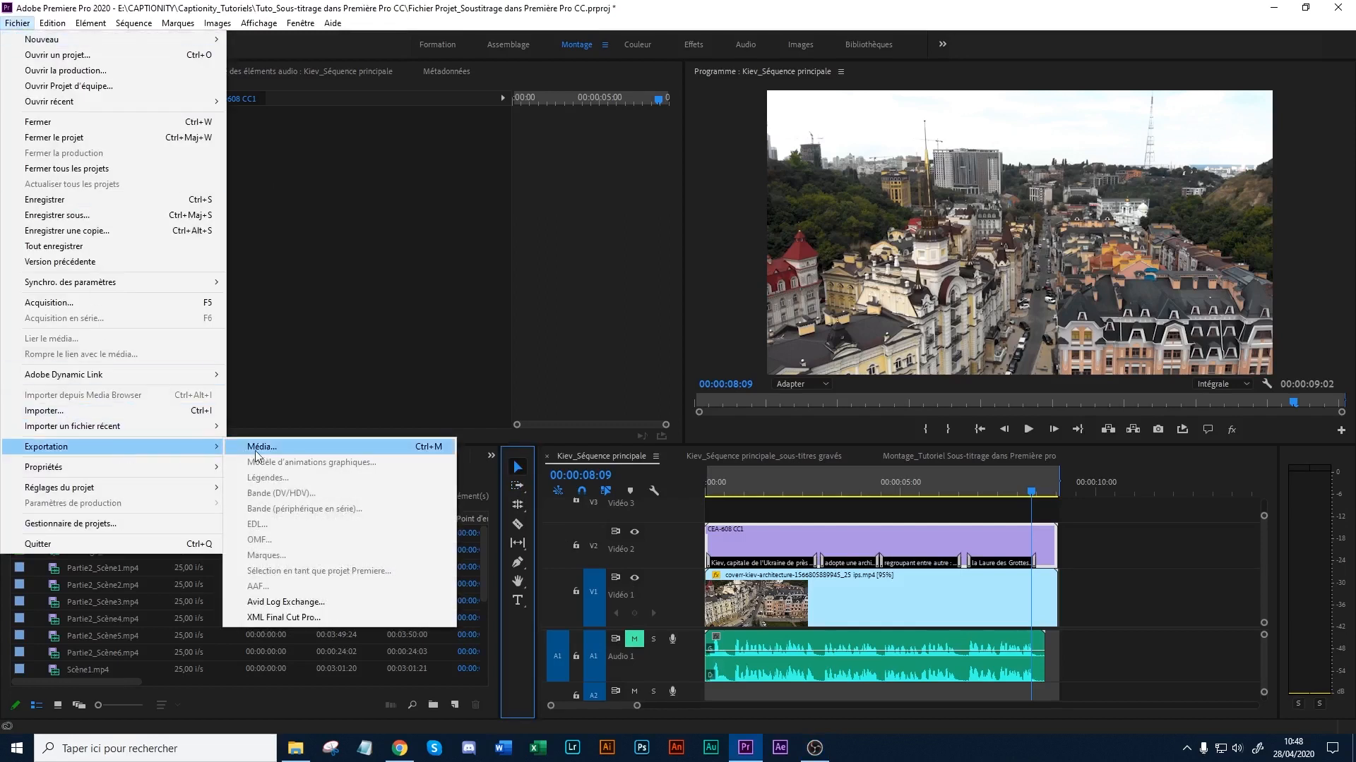
{"action": "left_click", "coordinate": [329, 449]}
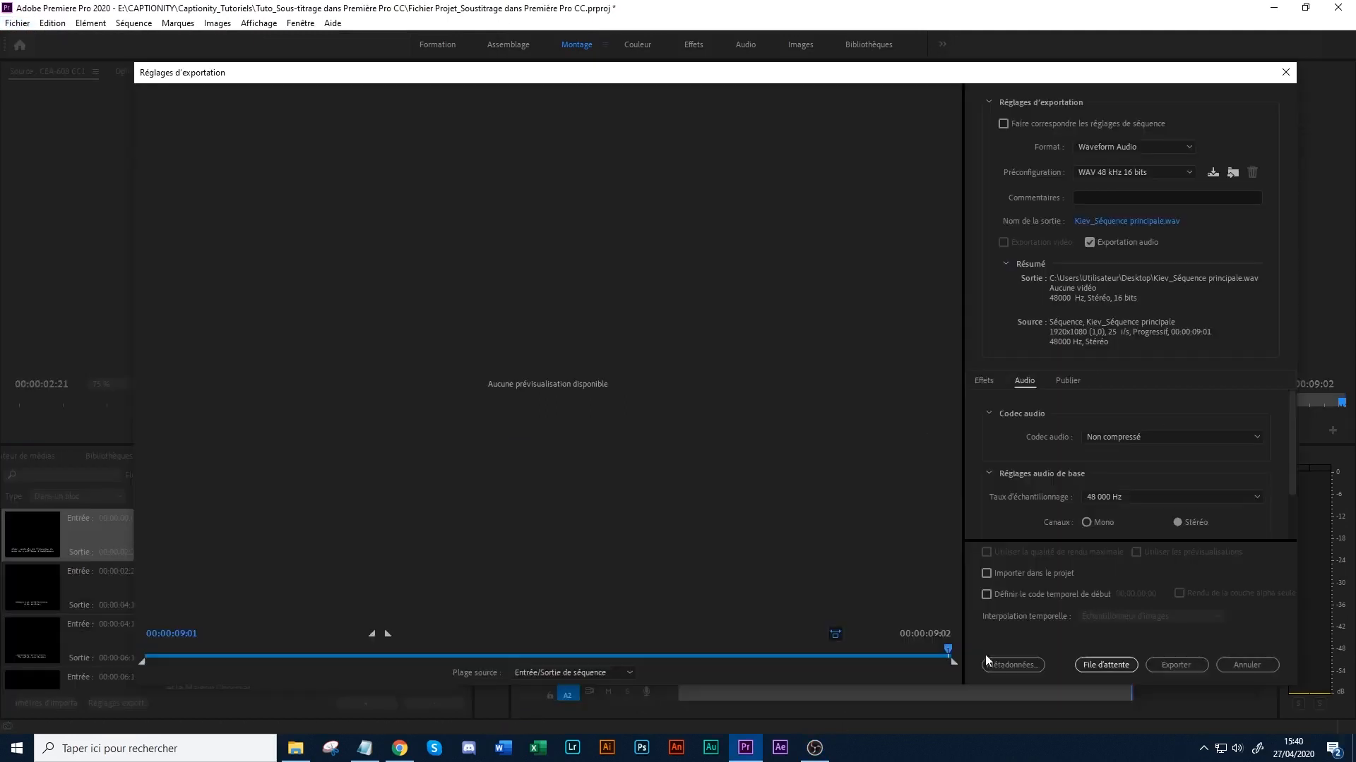
{"action": "left_click_drag", "start_coordinate": [949, 650], "coordinate": [608, 632]}
{"action": "left_click", "coordinate": [1137, 146]}
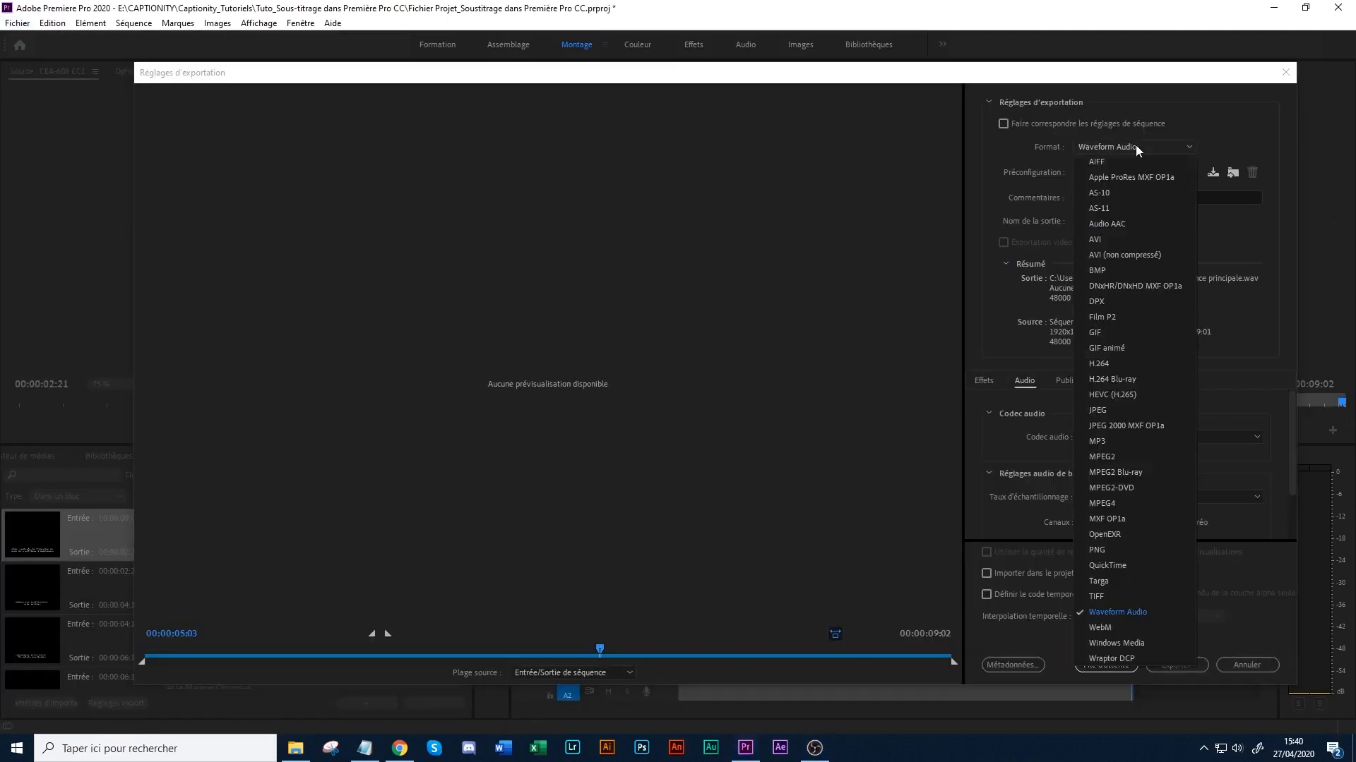
{"action": "left_click", "coordinate": [1121, 363]}
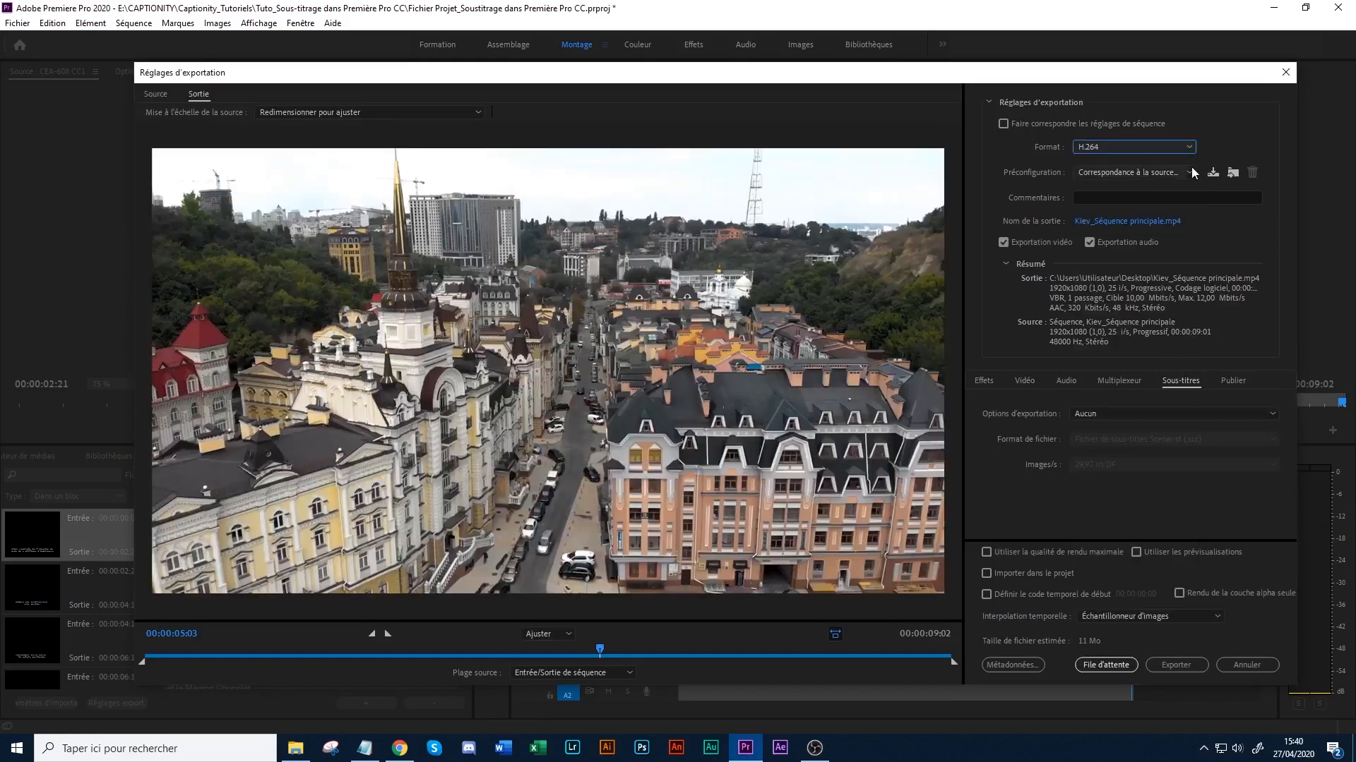
{"action": "left_click", "coordinate": [1136, 171]}
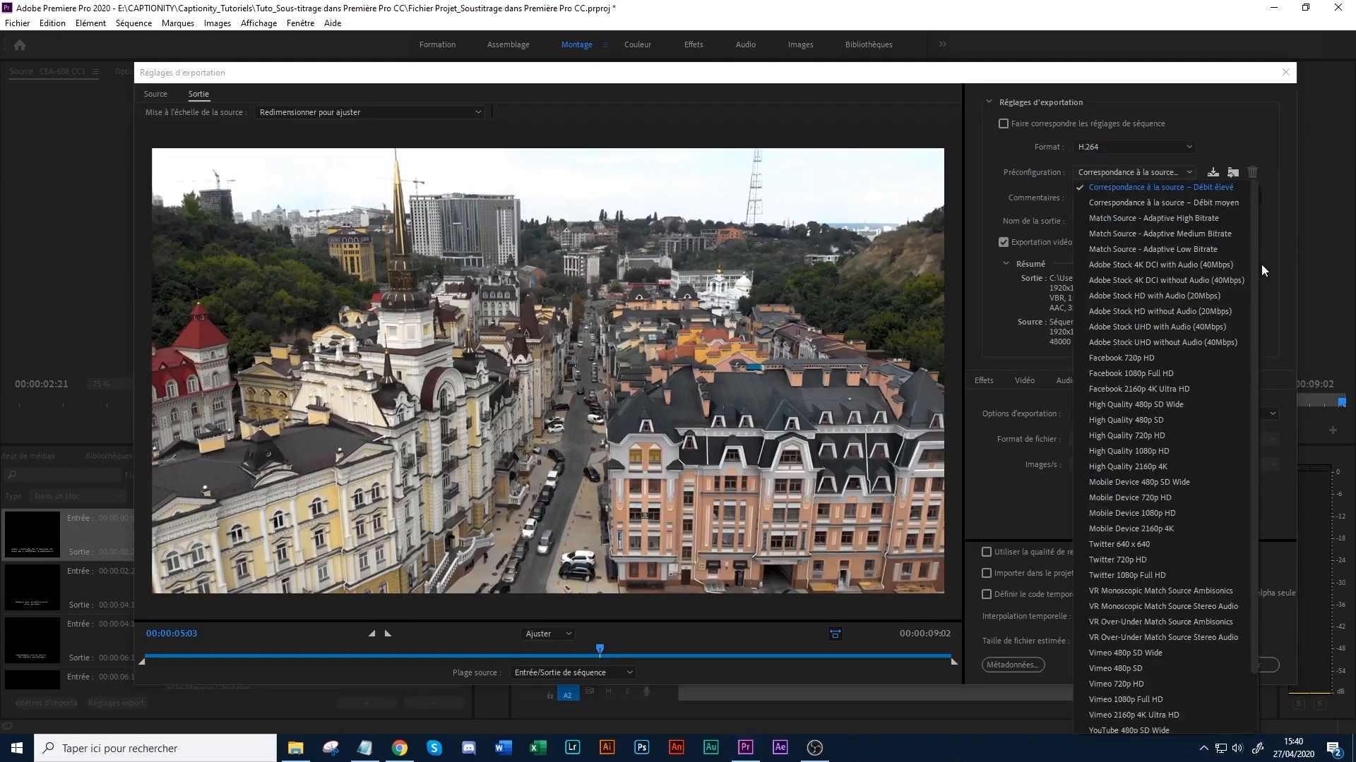
{"action": "scroll", "coordinate": [1255, 283], "scroll_direction": "down", "scroll_amount": 2}
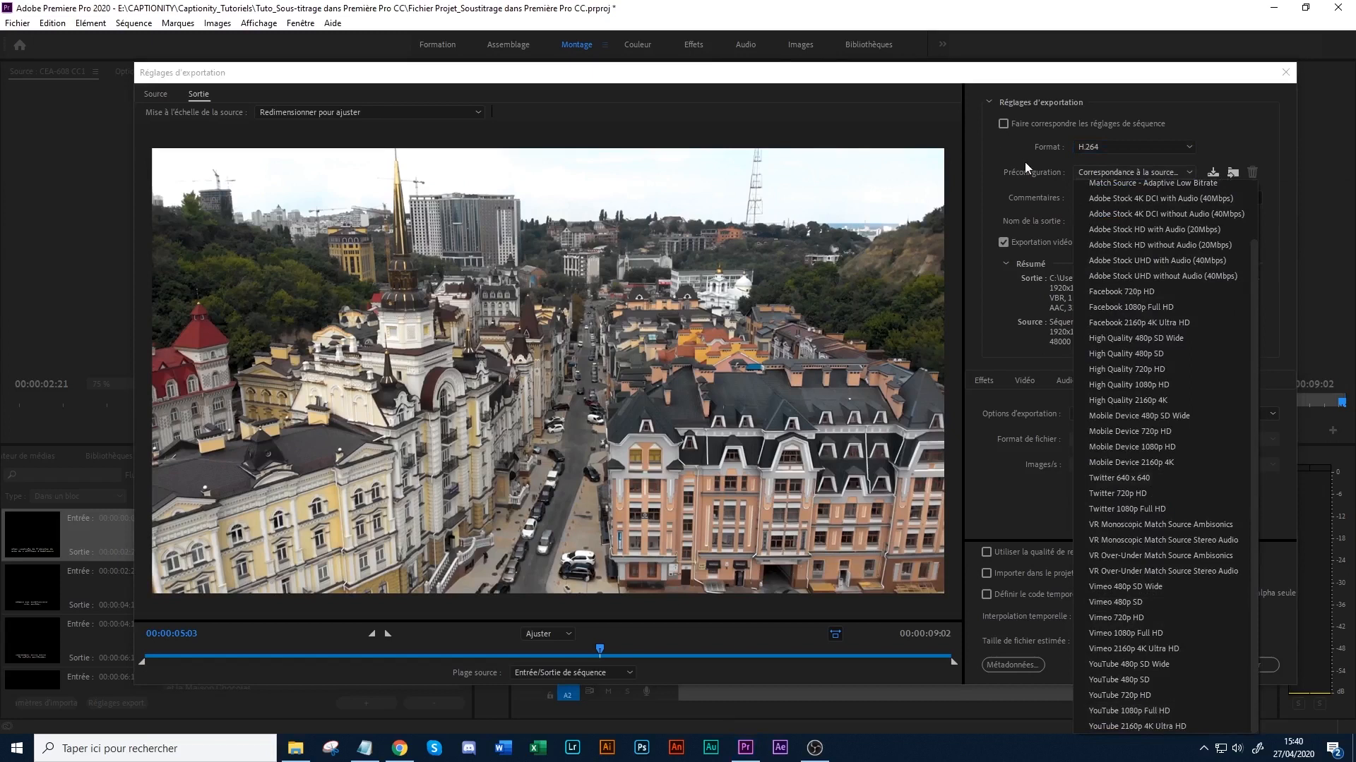
{"action": "left_click", "coordinate": [1011, 147]}
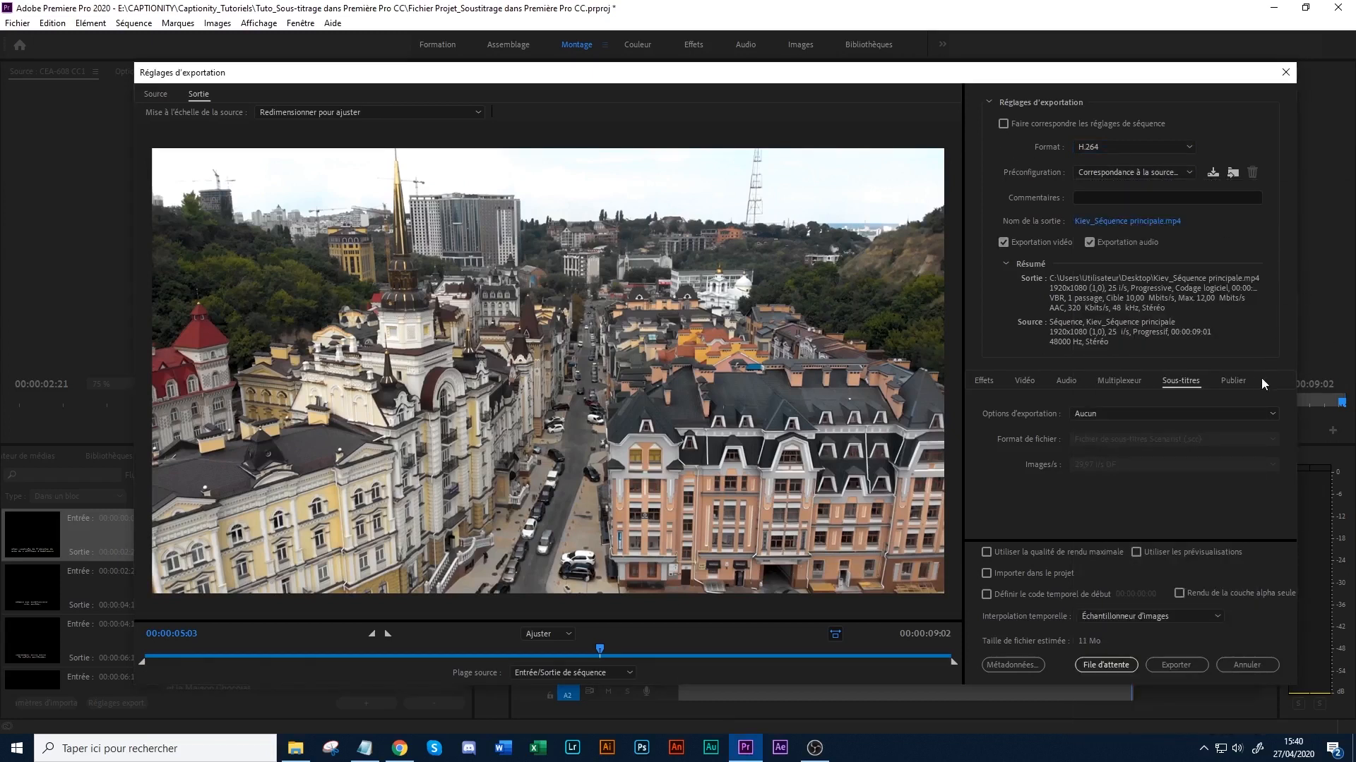
- Set the bitrate encoding to CBR in the video export settings
{"action": "left_click", "coordinate": [1021, 380]}
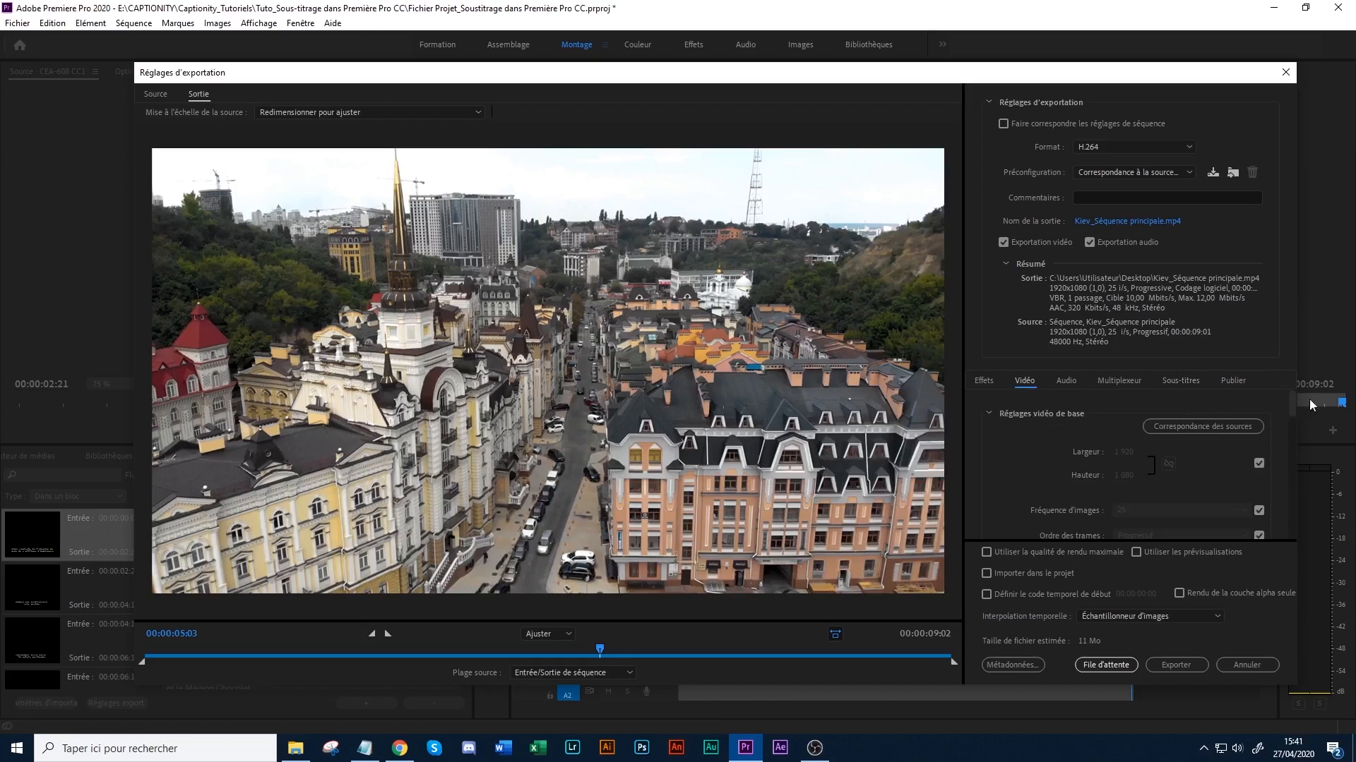
{"action": "mouse_move", "coordinate": [1291, 400]}
{"action": "left_mouse_down"}
{"action": "mouse_move", "coordinate": [1289, 455]}
{"action": "mouse_move", "coordinate": [1278, 399]}
{"action": "left_mouse_up"}
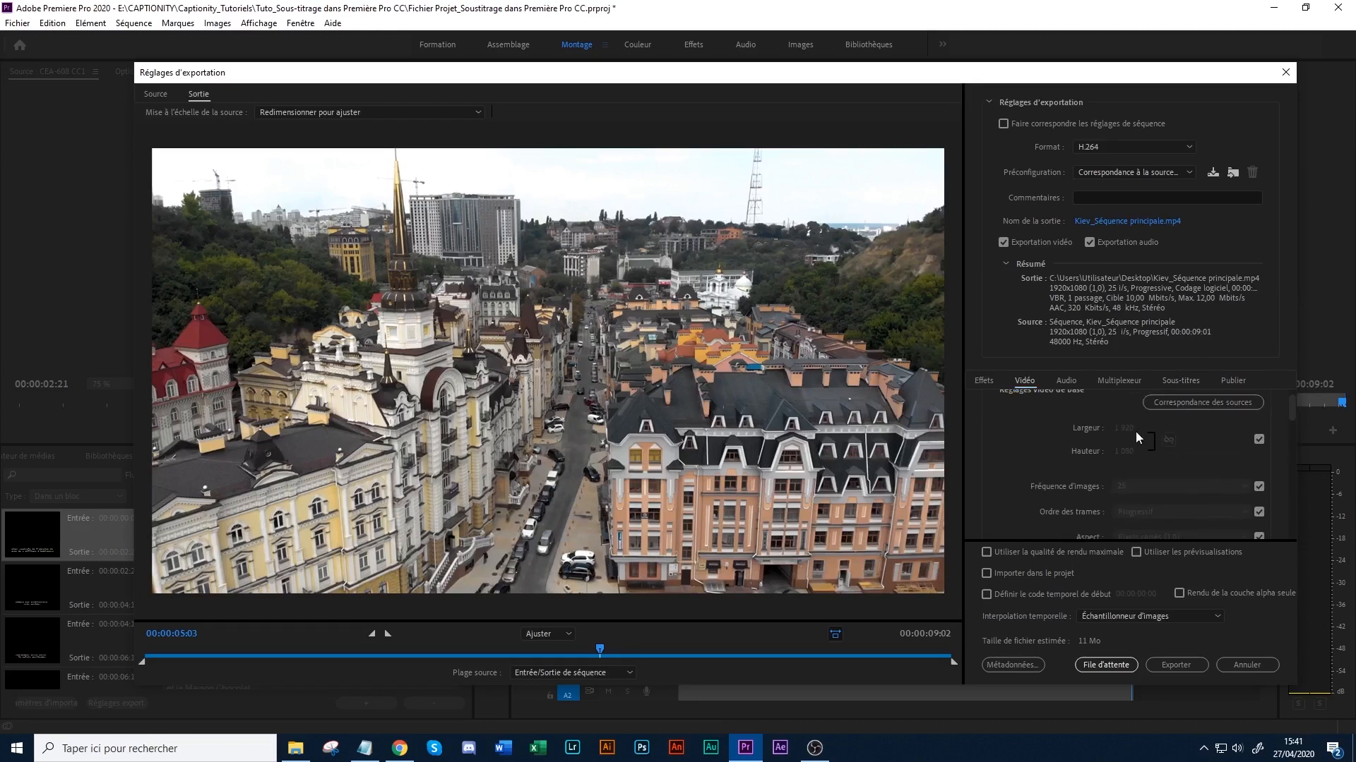
{"action": "scroll", "coordinate": [1133, 430], "scroll_direction": "up", "scroll_amount": 1}
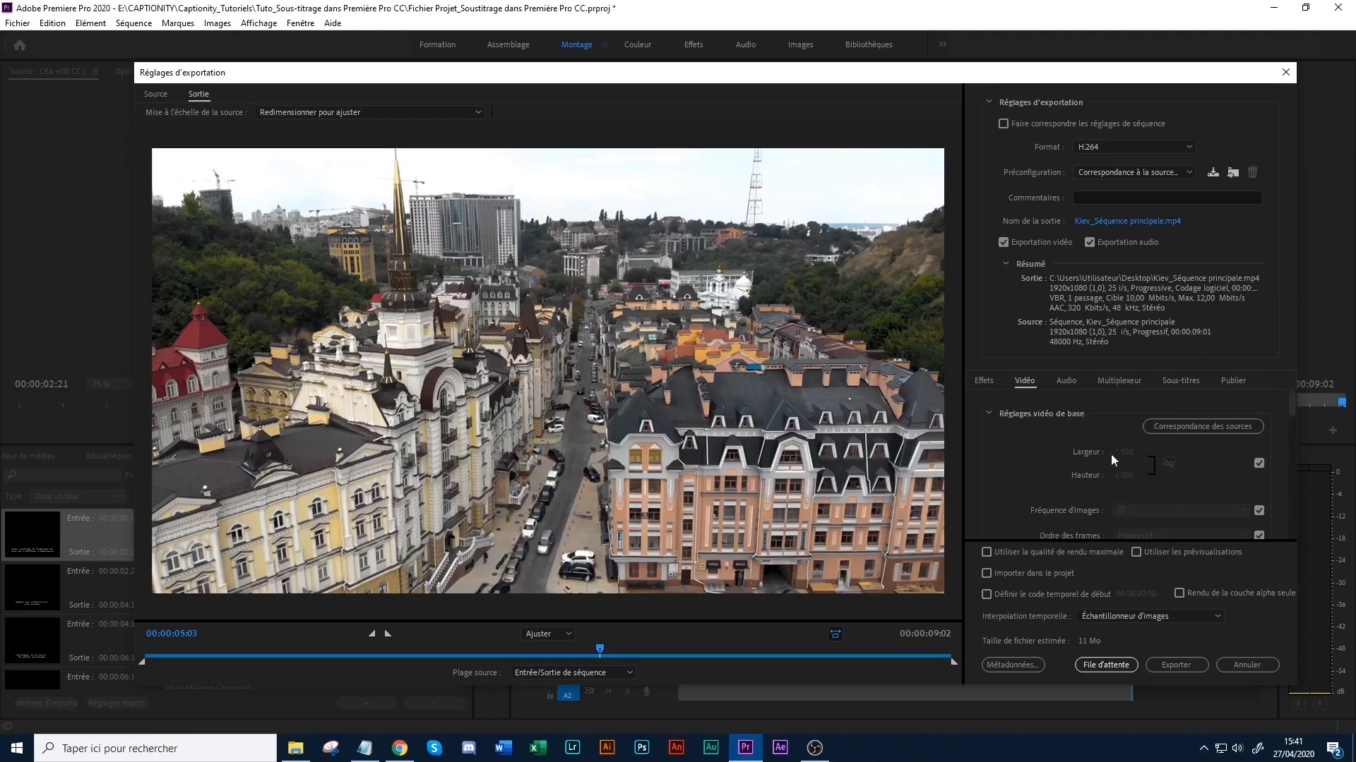
{"action": "scroll", "coordinate": [1155, 469], "scroll_direction": "down", "scroll_amount": 2}
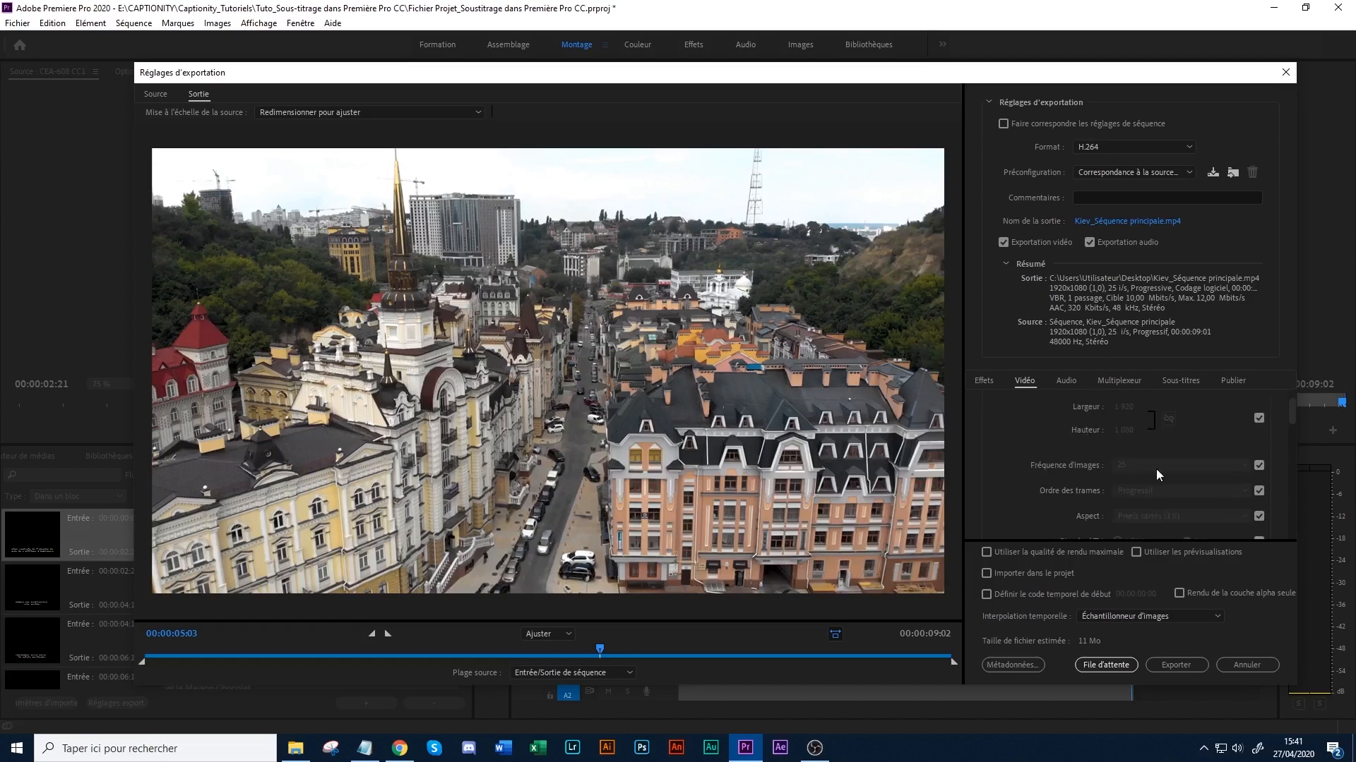
{"action": "scroll", "coordinate": [1129, 470], "scroll_direction": "down", "scroll_amount": 8}
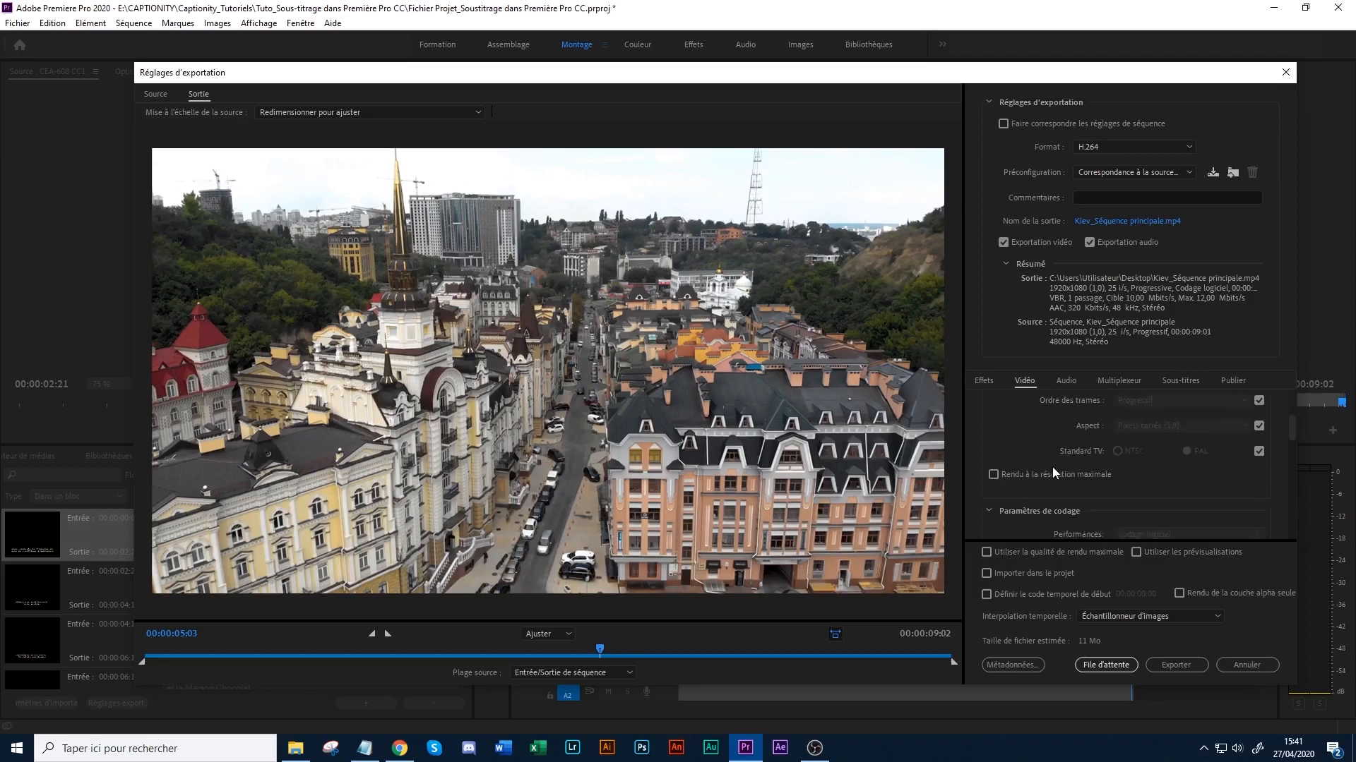
{"action": "scroll", "coordinate": [1074, 471], "scroll_direction": "down", "scroll_amount": 2}
{"action": "left_click_drag", "start_coordinate": [1295, 457], "coordinate": [1292, 503]}
{"action": "left_click", "coordinate": [1204, 441]}
{"action": "left_click", "coordinate": [1140, 453]}
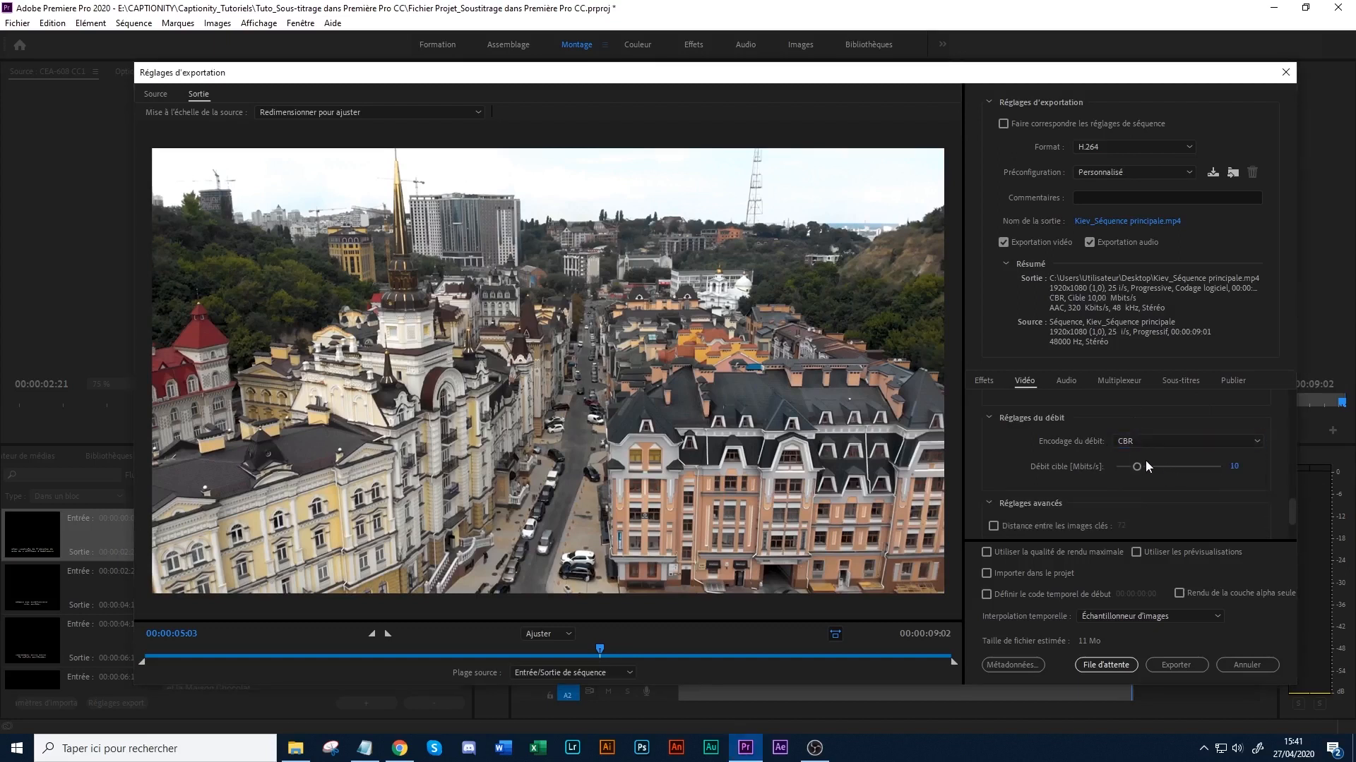
{"action": "left_click", "coordinate": [1126, 441]}
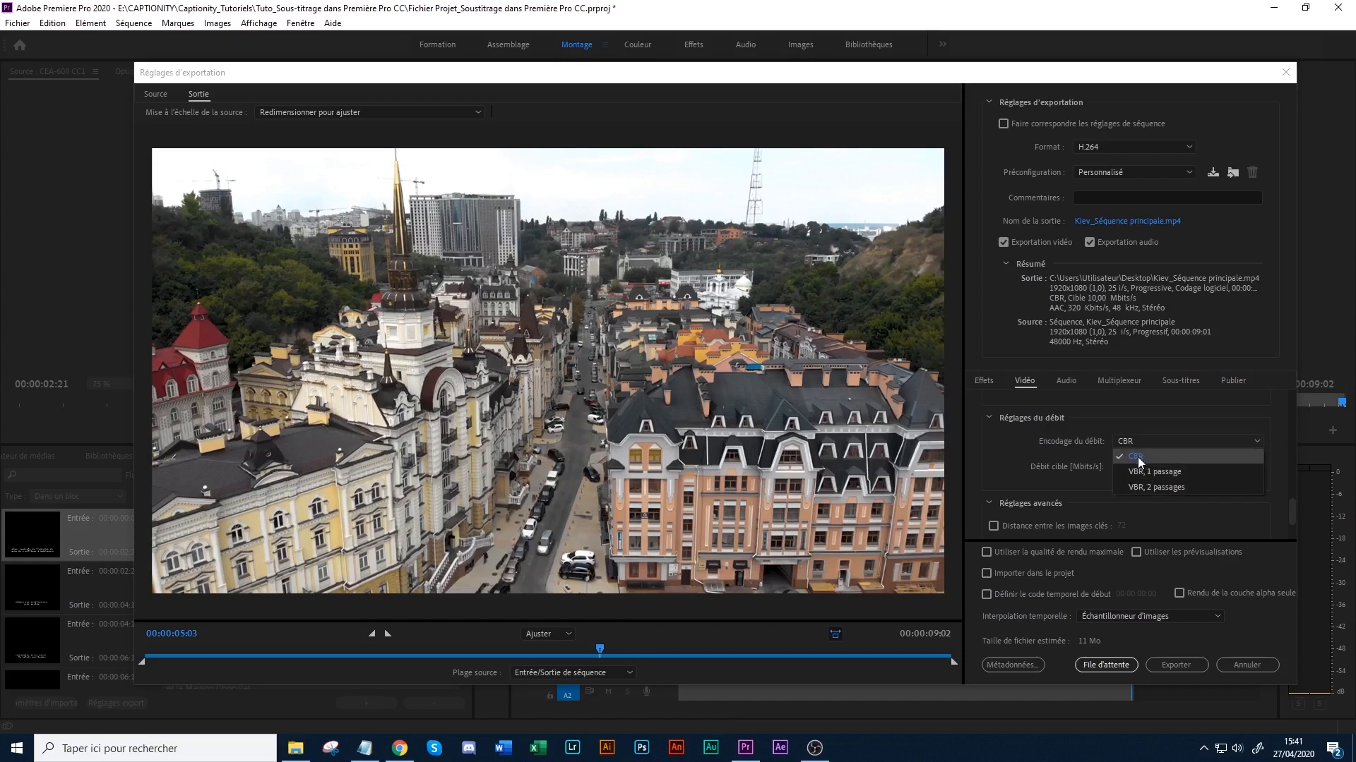
{"action": "left_click", "coordinate": [1141, 441]}
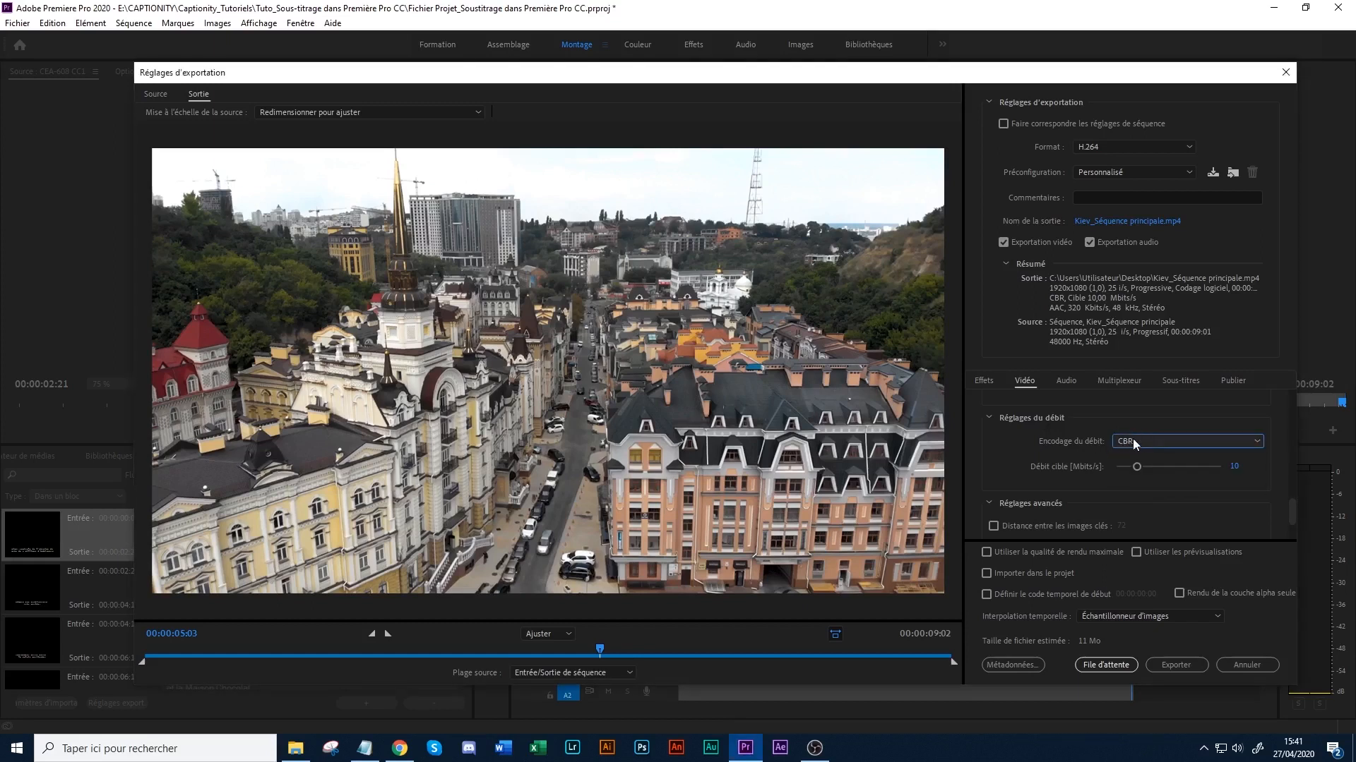
- Set the target bitrate to 15 Mbit/s
{"action": "left_click", "coordinate": [1234, 467]}
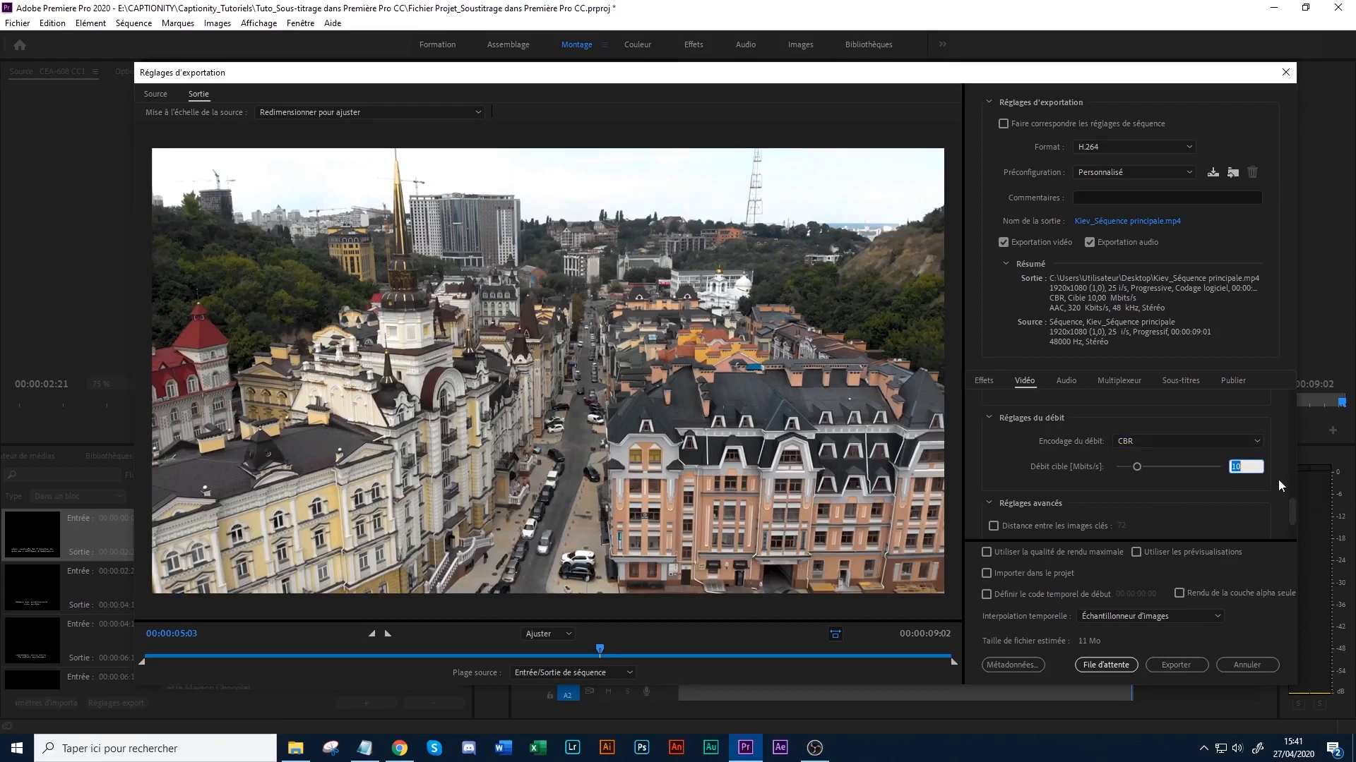
{"action": "type", "text": "12"}
{"action": "left_click", "coordinate": [1068, 466]}
{"action": "left_click", "coordinate": [1234, 467]}
{"action": "type", "text": "15"}
{"action": "left_click", "coordinate": [1135, 460]}
- Enable "Utiliser la qualité de rendu maximale" and "Rendu à la résolution maximale" for the export
{"action": "left_click", "coordinate": [1036, 553]}
{"action": "scroll", "coordinate": [1291, 511], "scroll_direction": "down", "scroll_amount": 2}
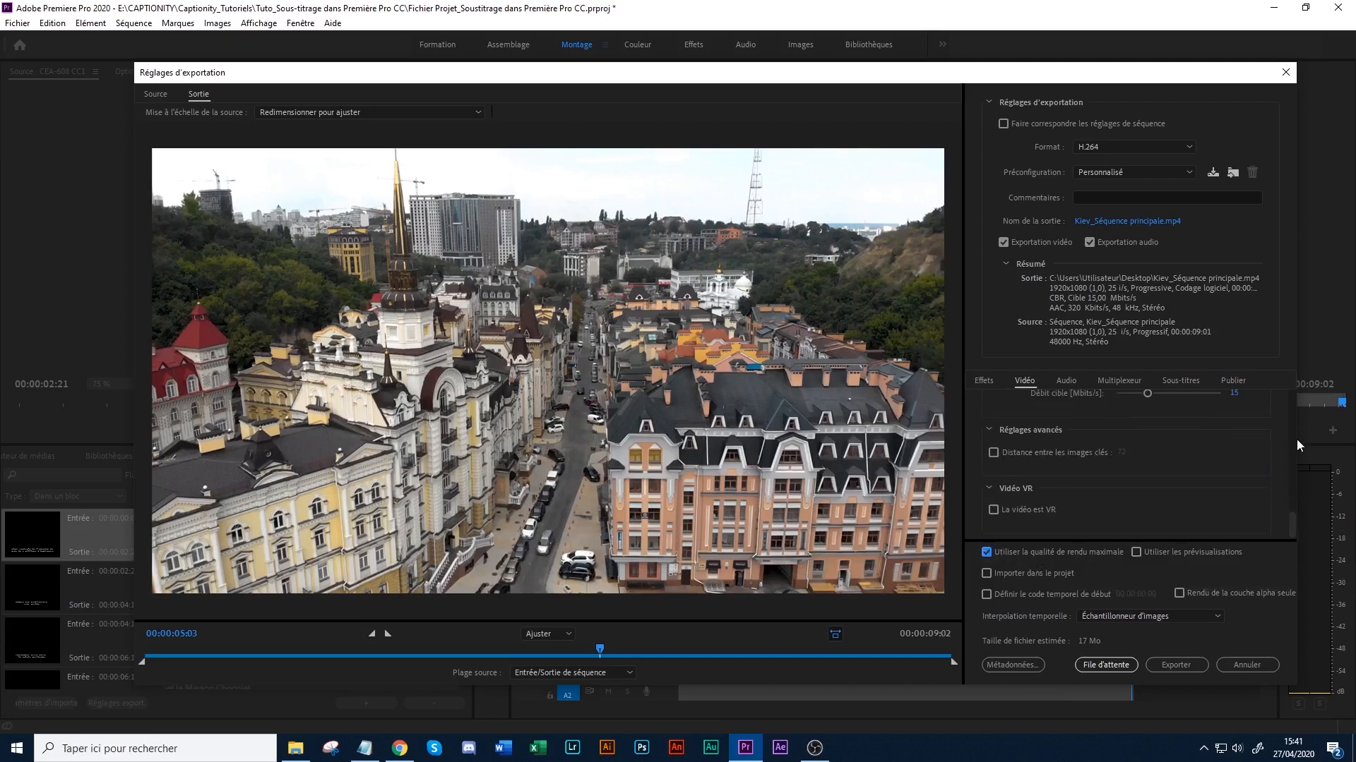
{"action": "left_click_drag", "start_coordinate": [1290, 520], "coordinate": [1289, 425]}
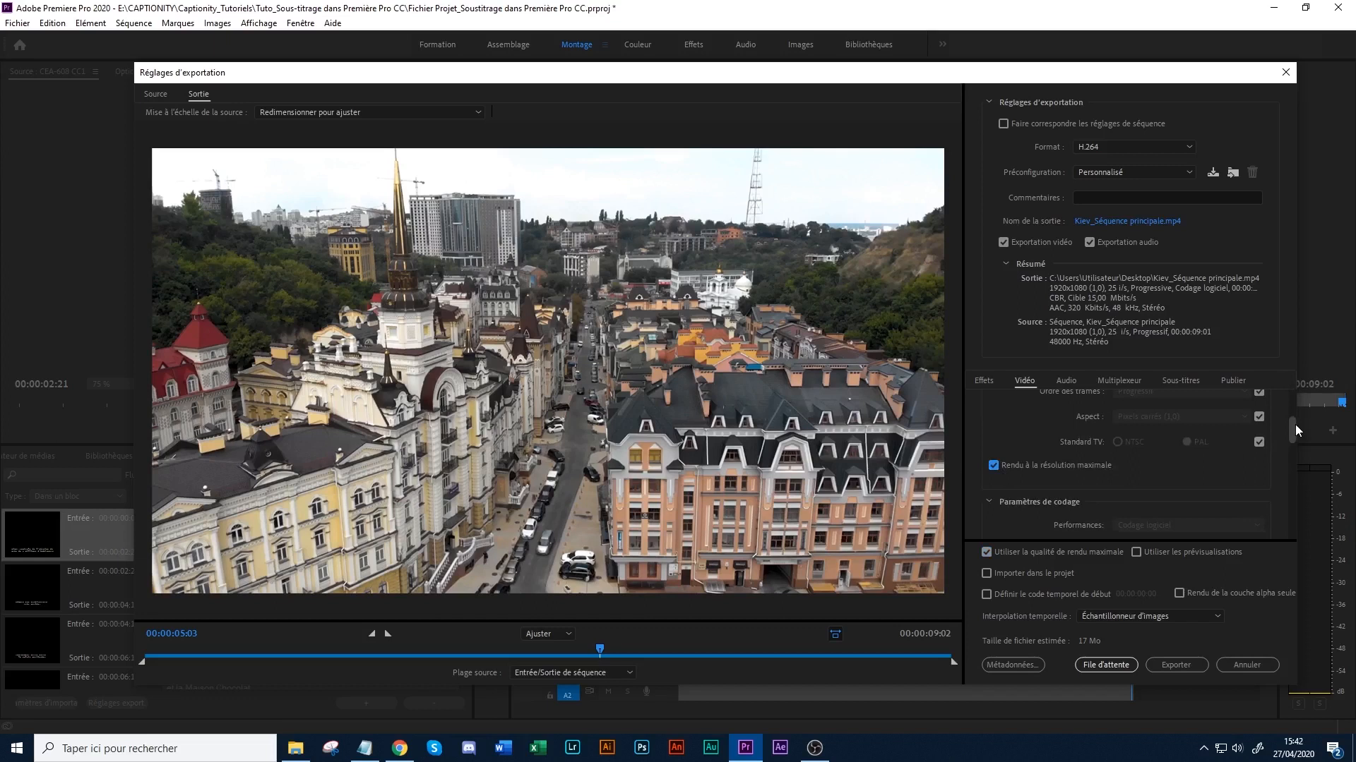
{"action": "left_click_drag", "start_coordinate": [1293, 425], "coordinate": [1293, 397]}
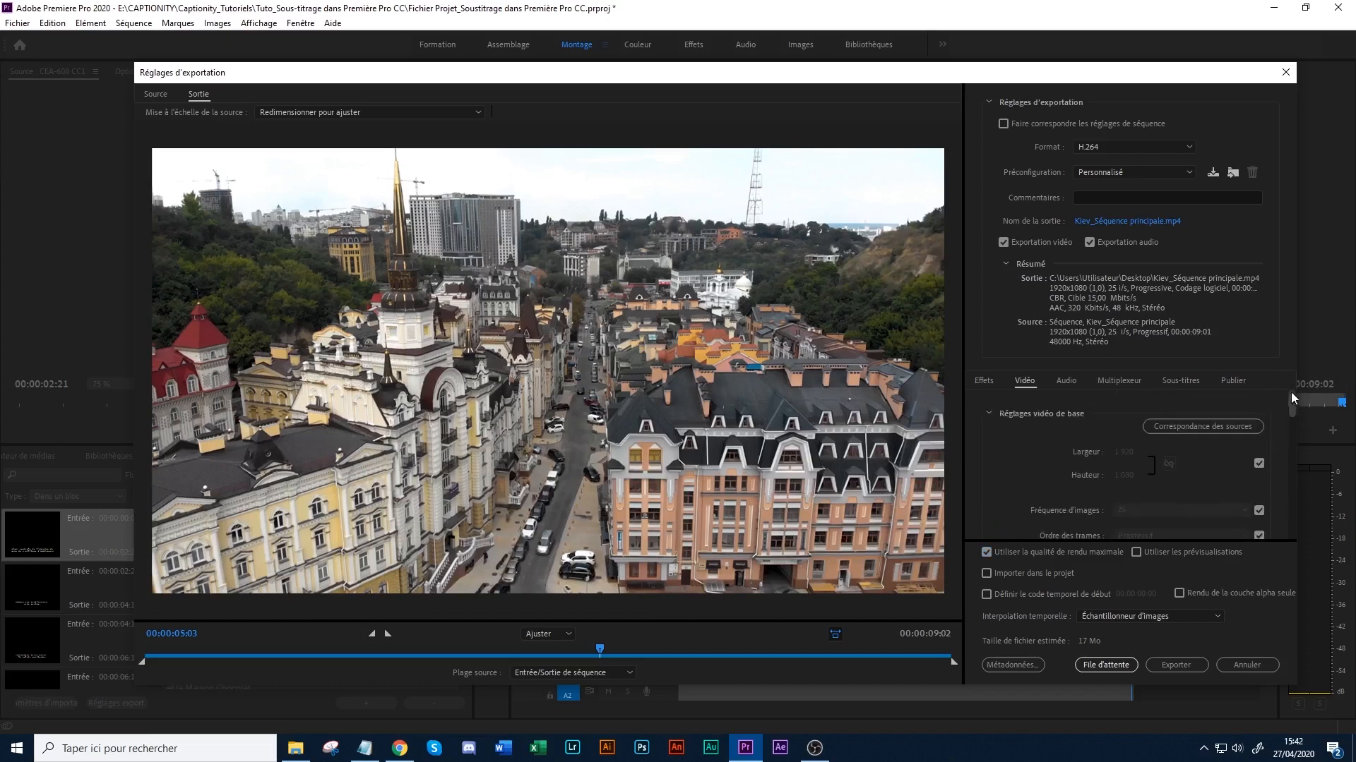
- Set the caption export option to "Créer un fichier sidecar" and review the available sidecar file formats
{"action": "left_click", "coordinate": [1175, 380]}
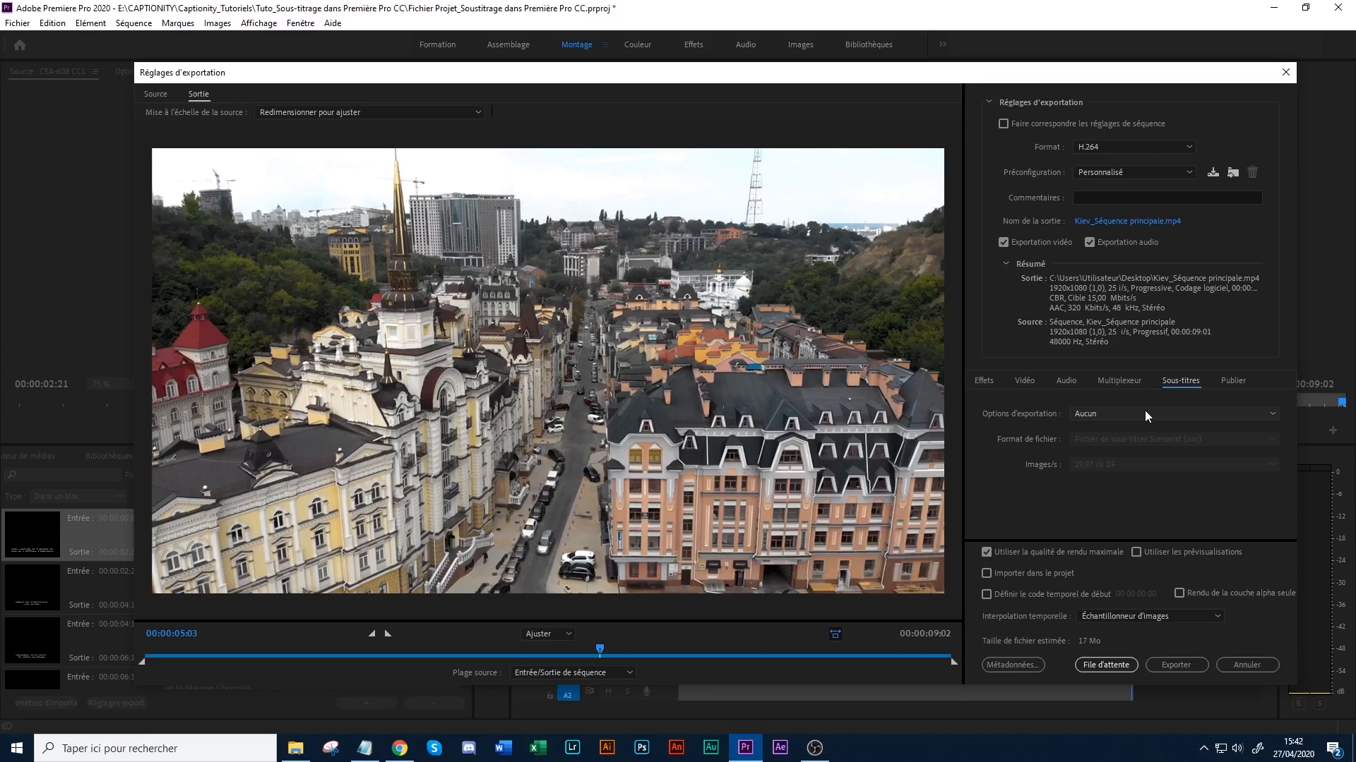
{"action": "left_click", "coordinate": [1082, 413]}
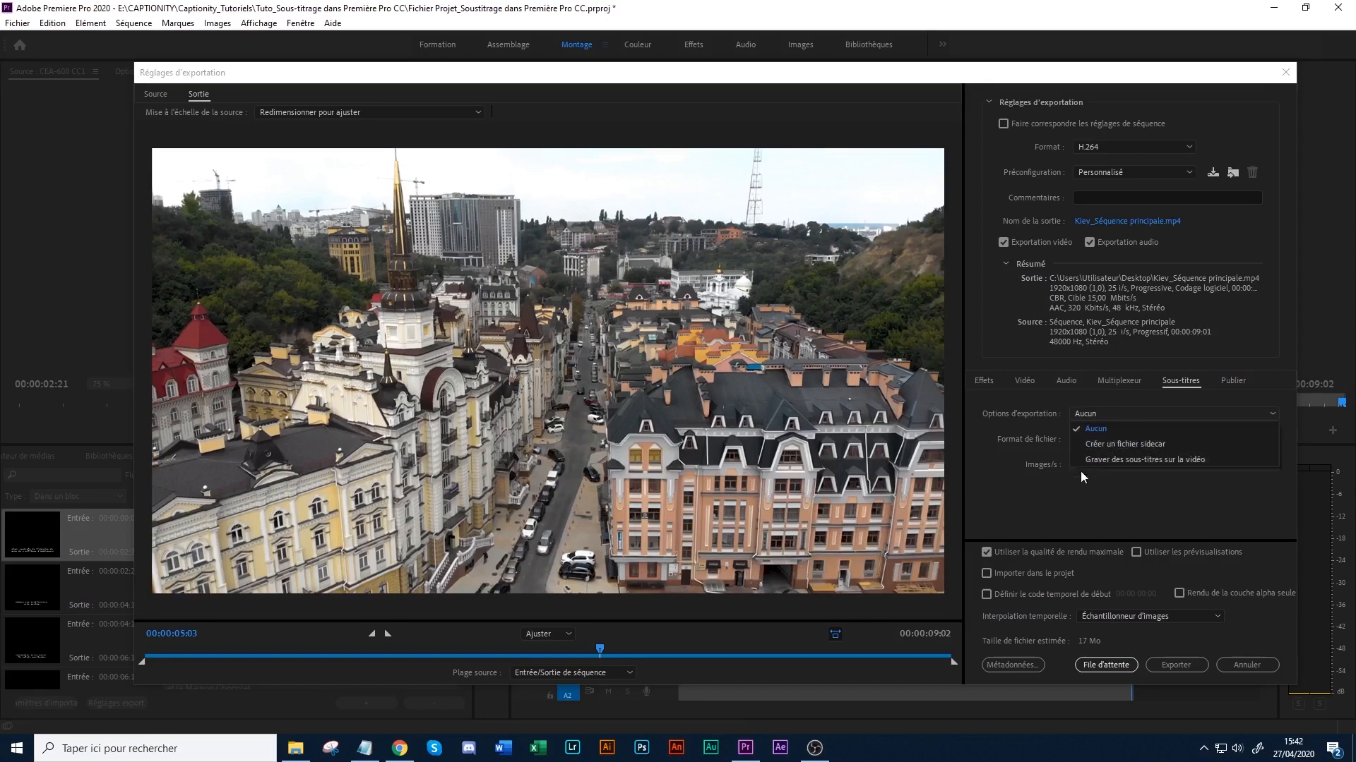
{"action": "left_click", "coordinate": [1150, 443]}
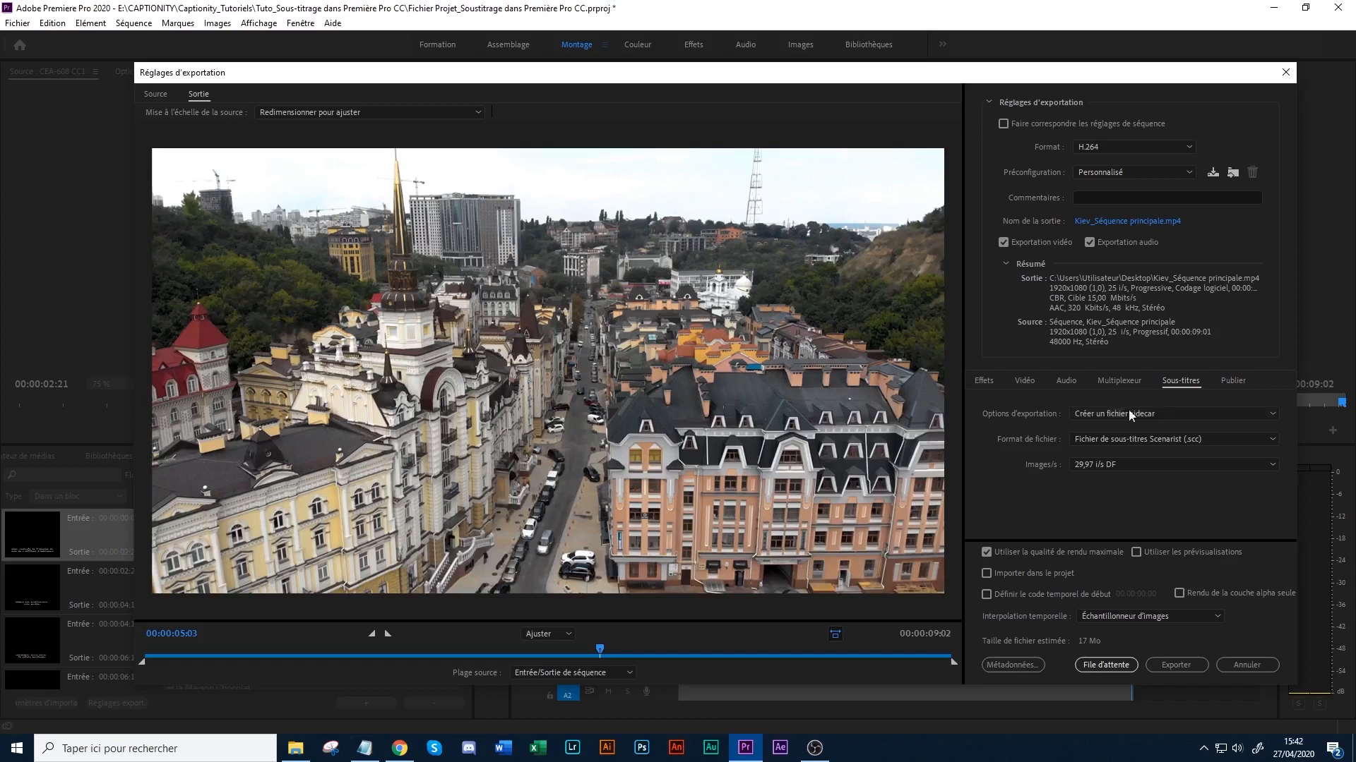
{"action": "left_click", "coordinate": [1119, 439]}
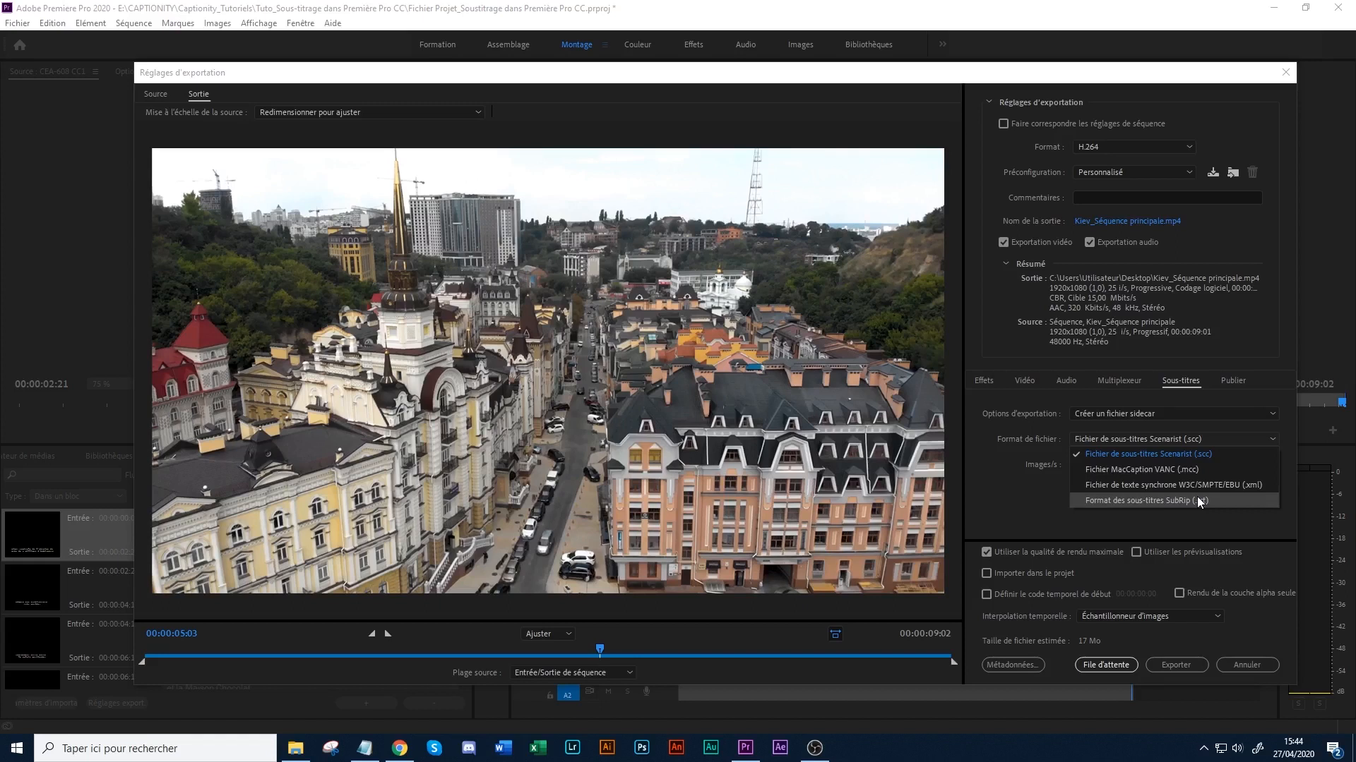
- Switch to Notepad, examine the text of Kiev_Texte.txt and the available text formatting options, and return to the export settings
{"action": "left_click", "coordinate": [369, 757]}
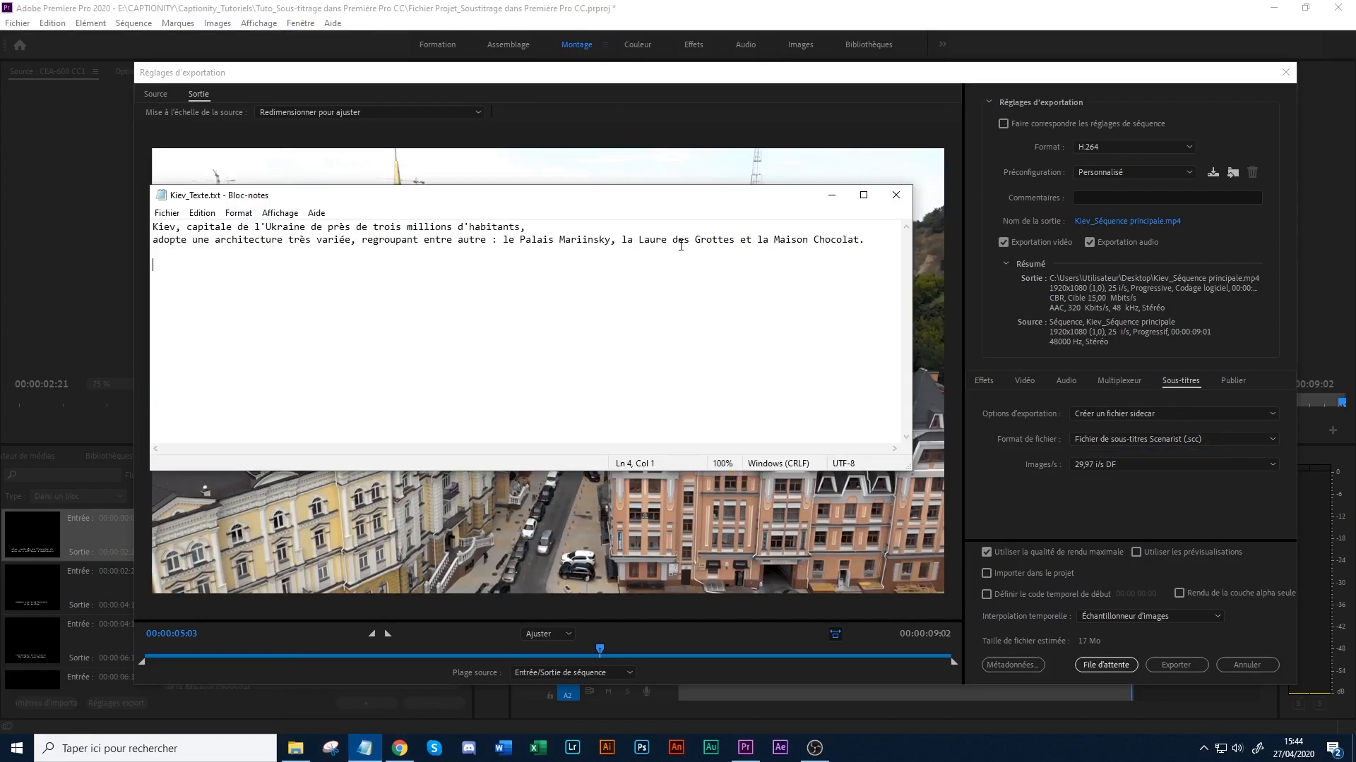
{"action": "left_click_drag", "start_coordinate": [499, 241], "coordinate": [463, 234]}
{"action": "left_click", "coordinate": [508, 228]}
{"action": "left_click_drag", "start_coordinate": [865, 241], "coordinate": [826, 244]}
{"action": "left_click", "coordinate": [827, 242]}
{"action": "left_click", "coordinate": [838, 241]}
{"action": "left_click", "coordinate": [161, 213]}
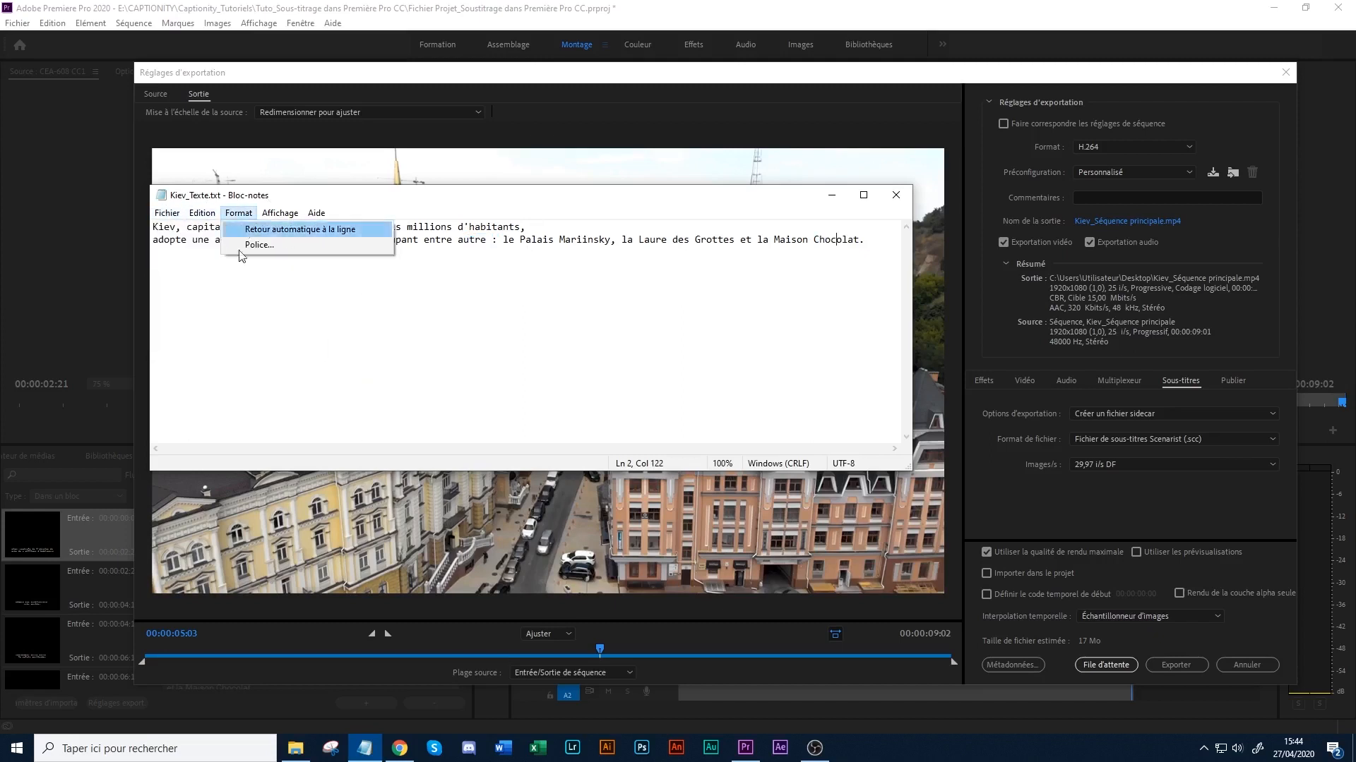
{"action": "left_click", "coordinate": [214, 290]}
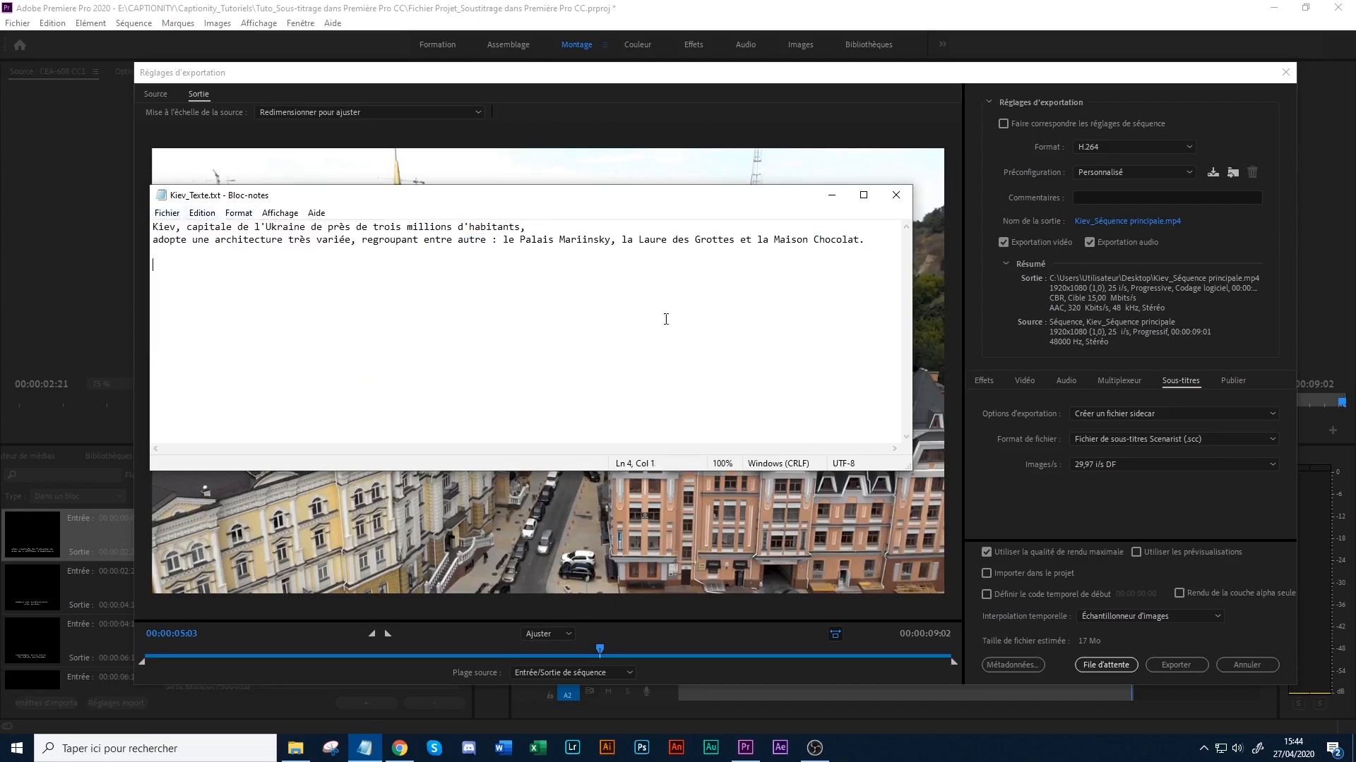
{"action": "left_click", "coordinate": [832, 197]}
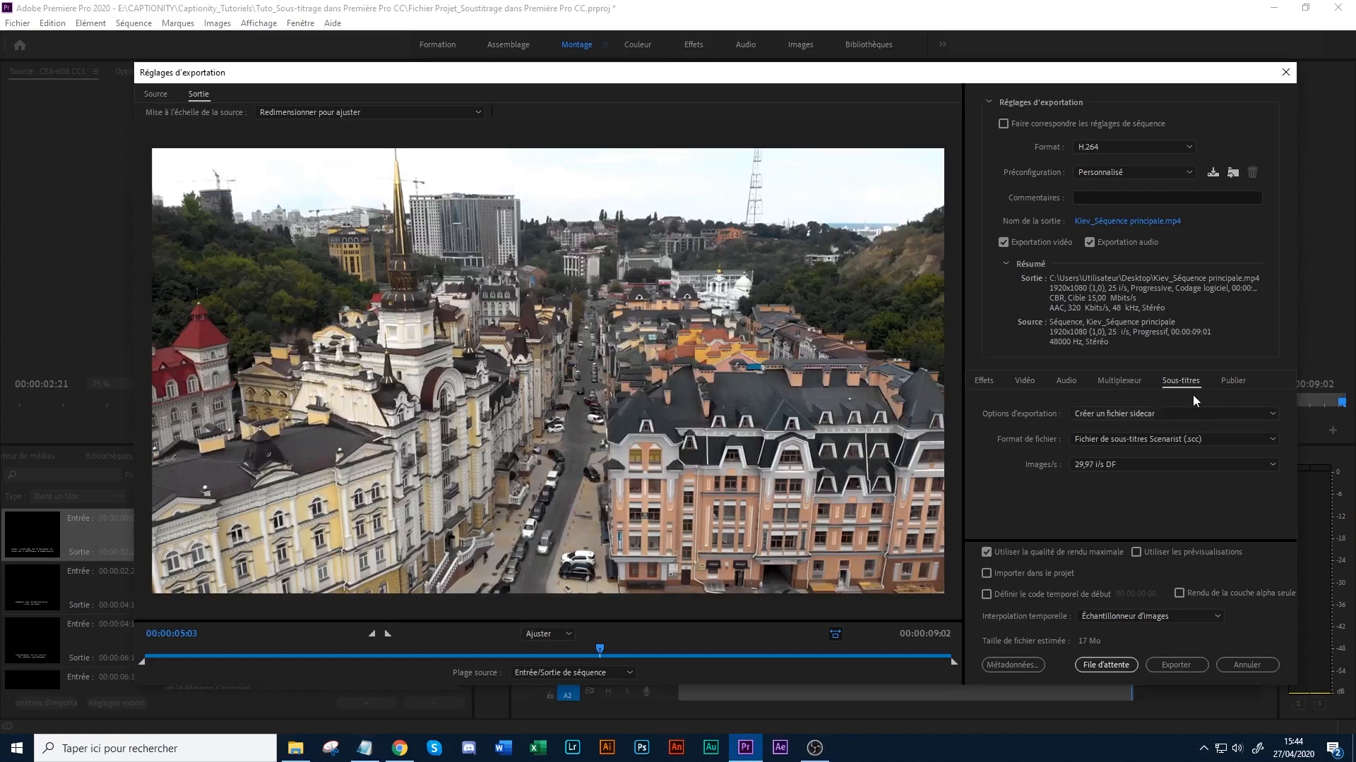
- Set the sidecar file format to SubRip (.srt) and turn off the inclusion of SRT styling
{"action": "left_click", "coordinate": [1139, 441]}
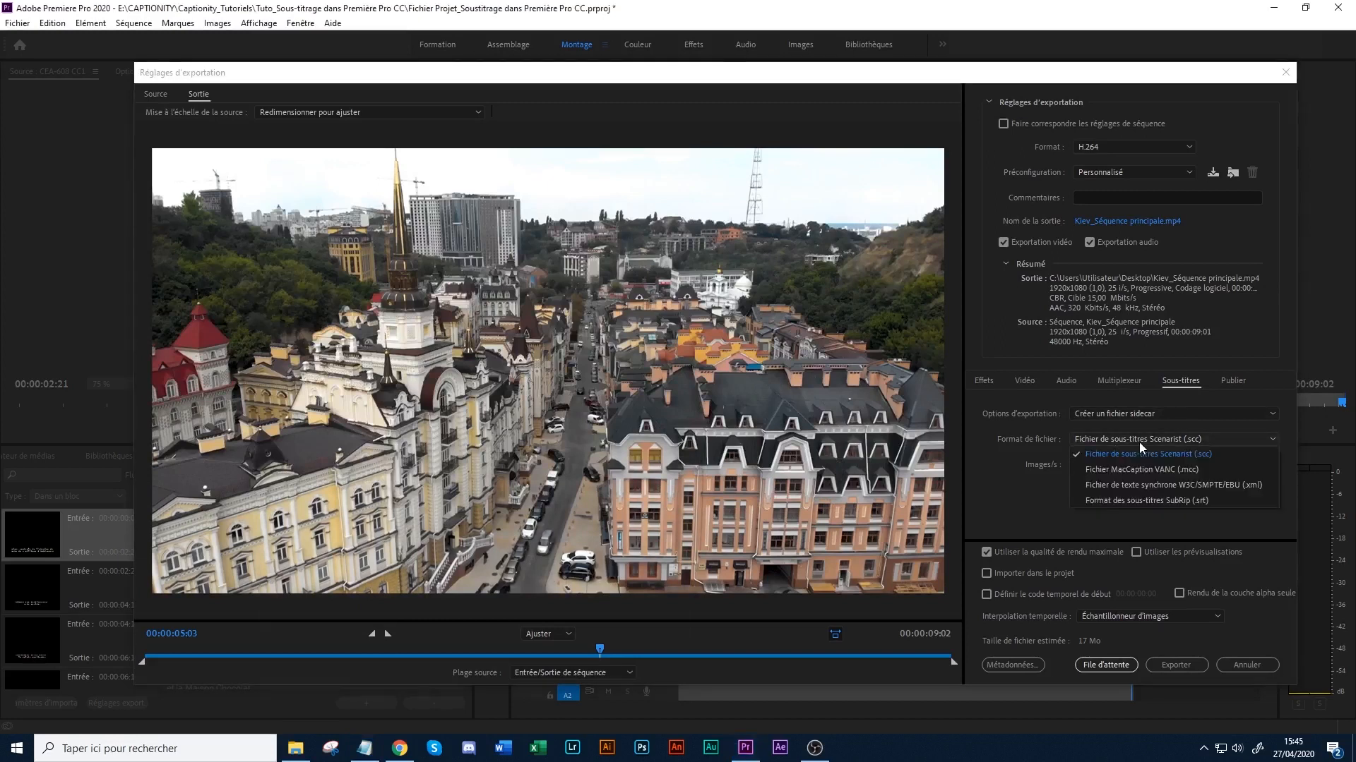
{"action": "left_click", "coordinate": [1154, 501]}
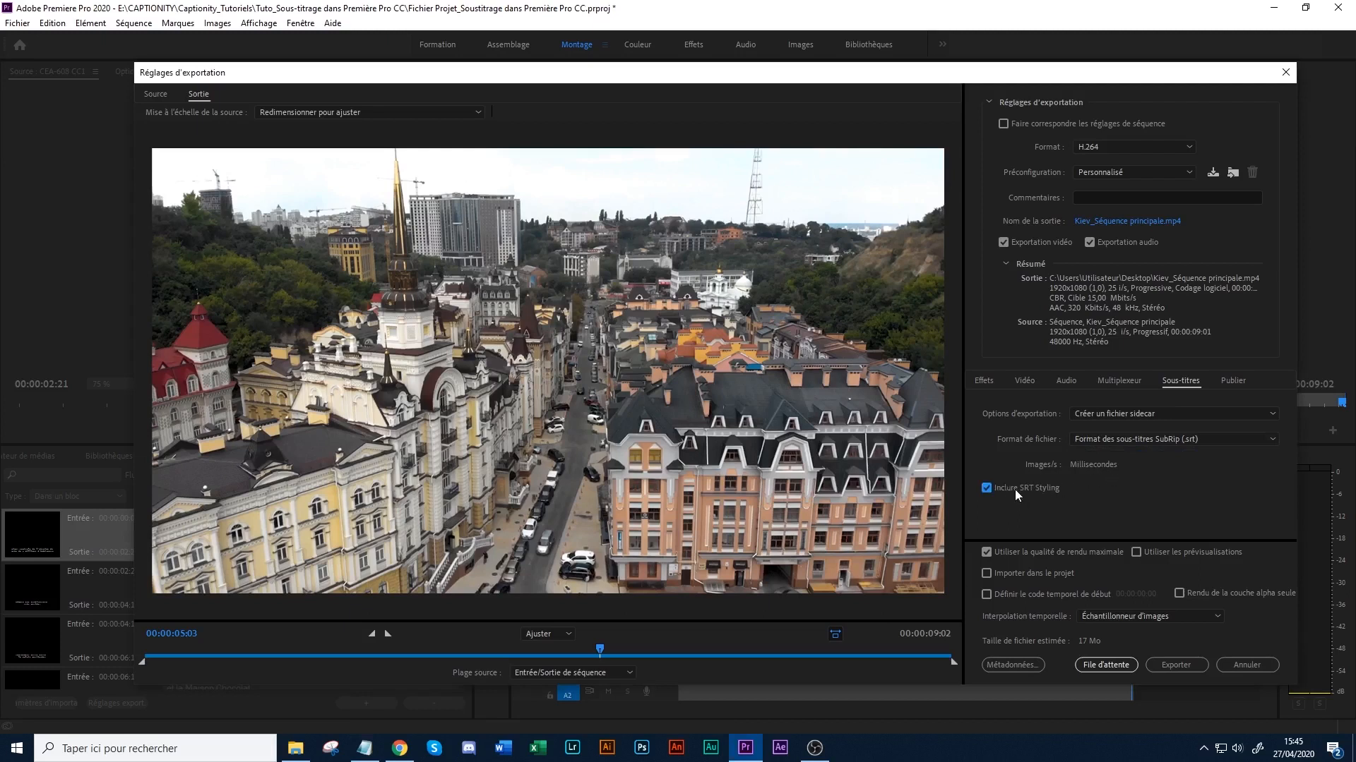
{"action": "left_click", "coordinate": [1003, 490]}
{"action": "left_click", "coordinate": [1026, 489]}
- For the export destination, create a folder named "Kiev_Version finale_Sous-titres codés" inside "Tuto_Sous-titrage dans Première Pro CC"
{"action": "left_click", "coordinate": [1134, 222]}
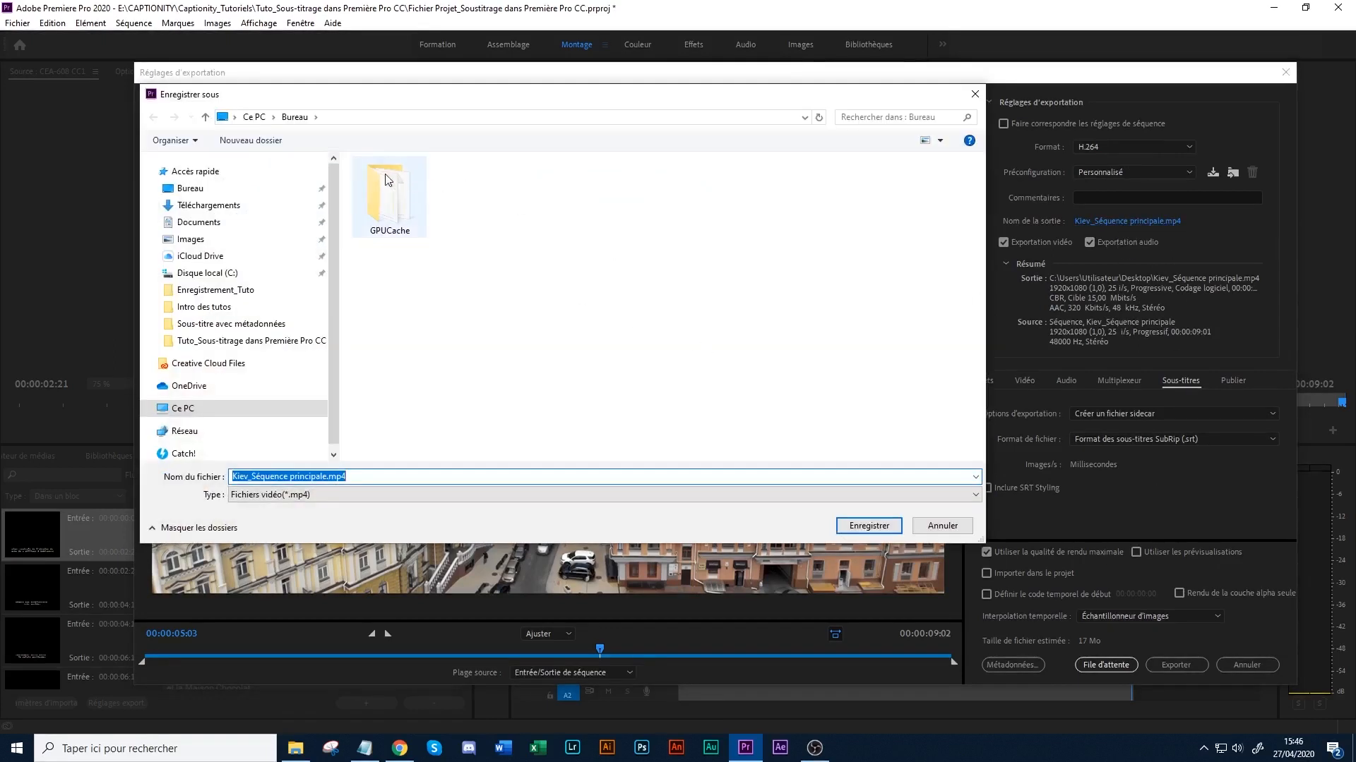
{"action": "left_click", "coordinate": [237, 342]}
{"action": "left_click", "coordinate": [251, 139]}
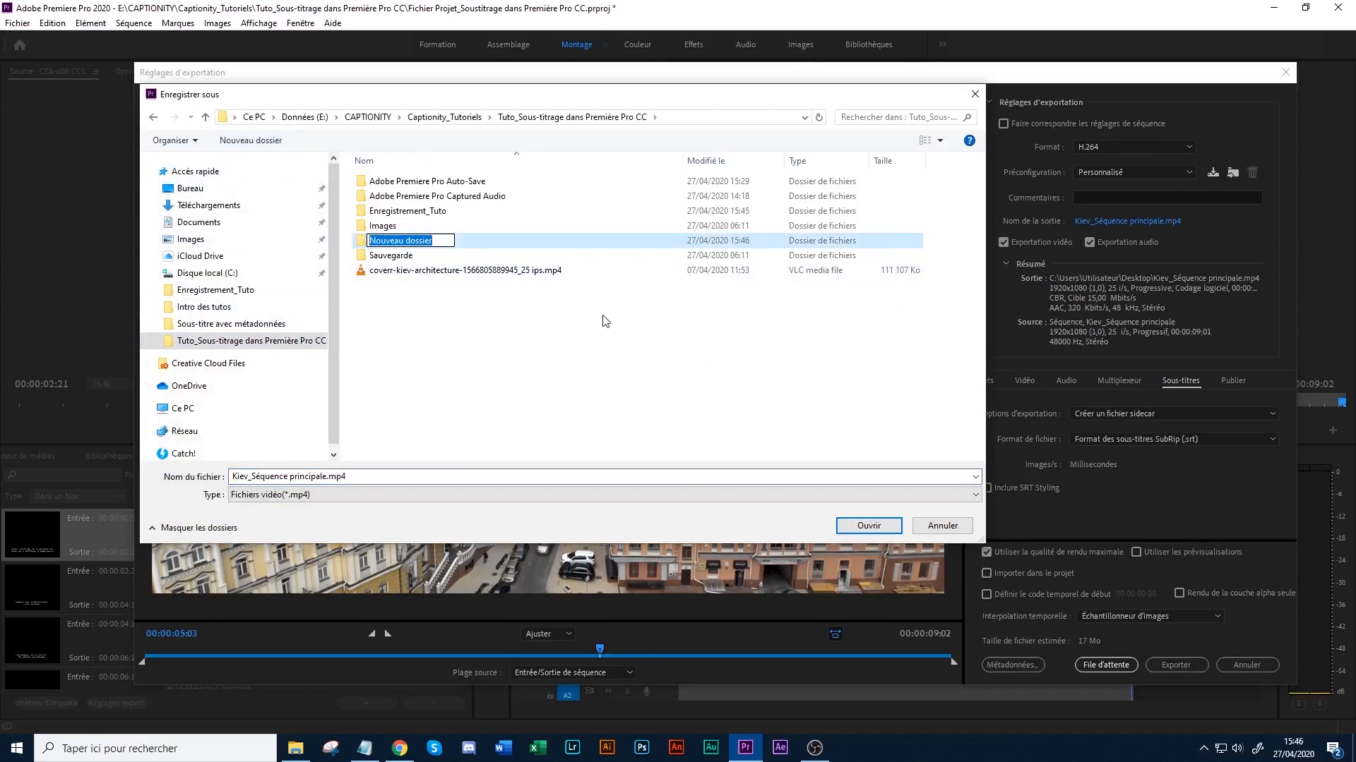
{"action": "type", "text": "Kiev_"}
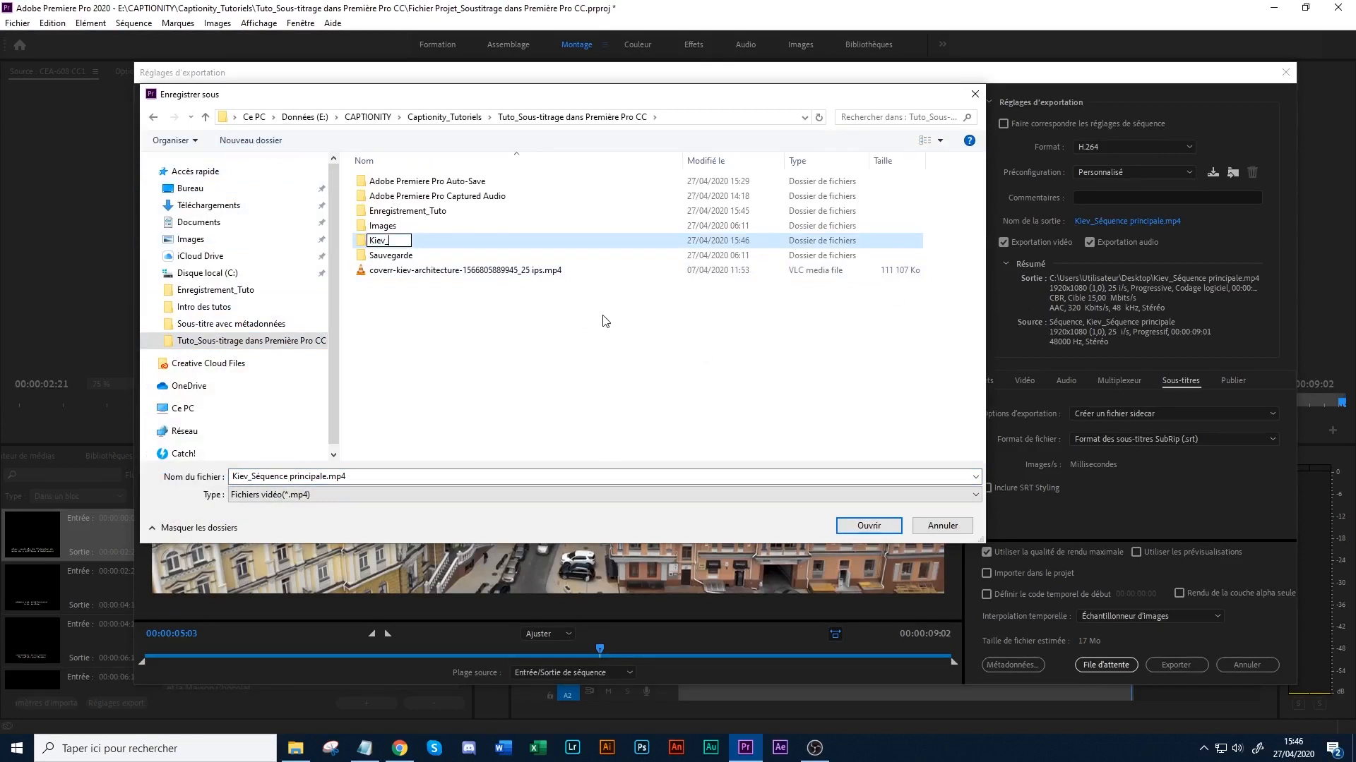
{"action": "type", "text": "Version finale_Sous-titre code"}
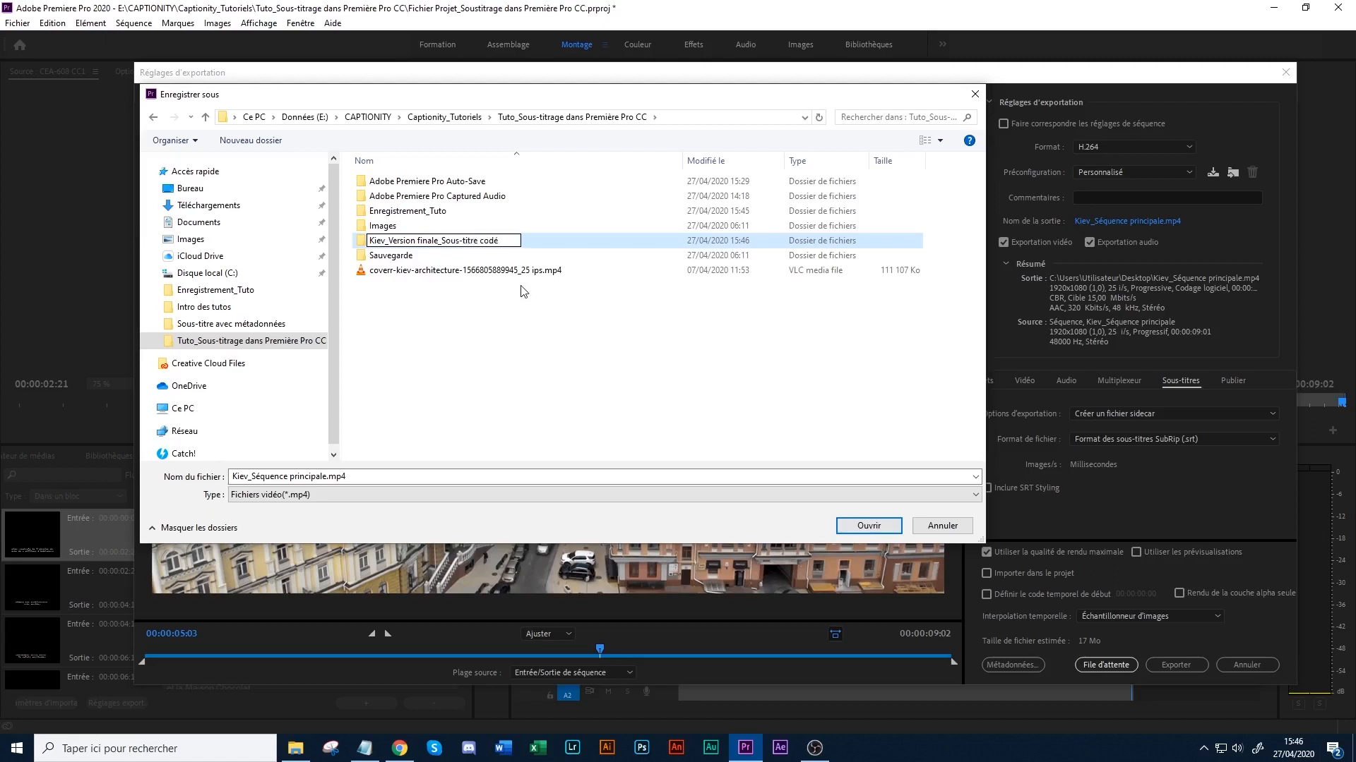
{"action": "left_click", "coordinate": [476, 243]}
{"action": "type", "text": "s"}
{"action": "left_click", "coordinate": [502, 241]}
{"action": "type", "text": "s"}
{"action": "left_click", "coordinate": [436, 339]}
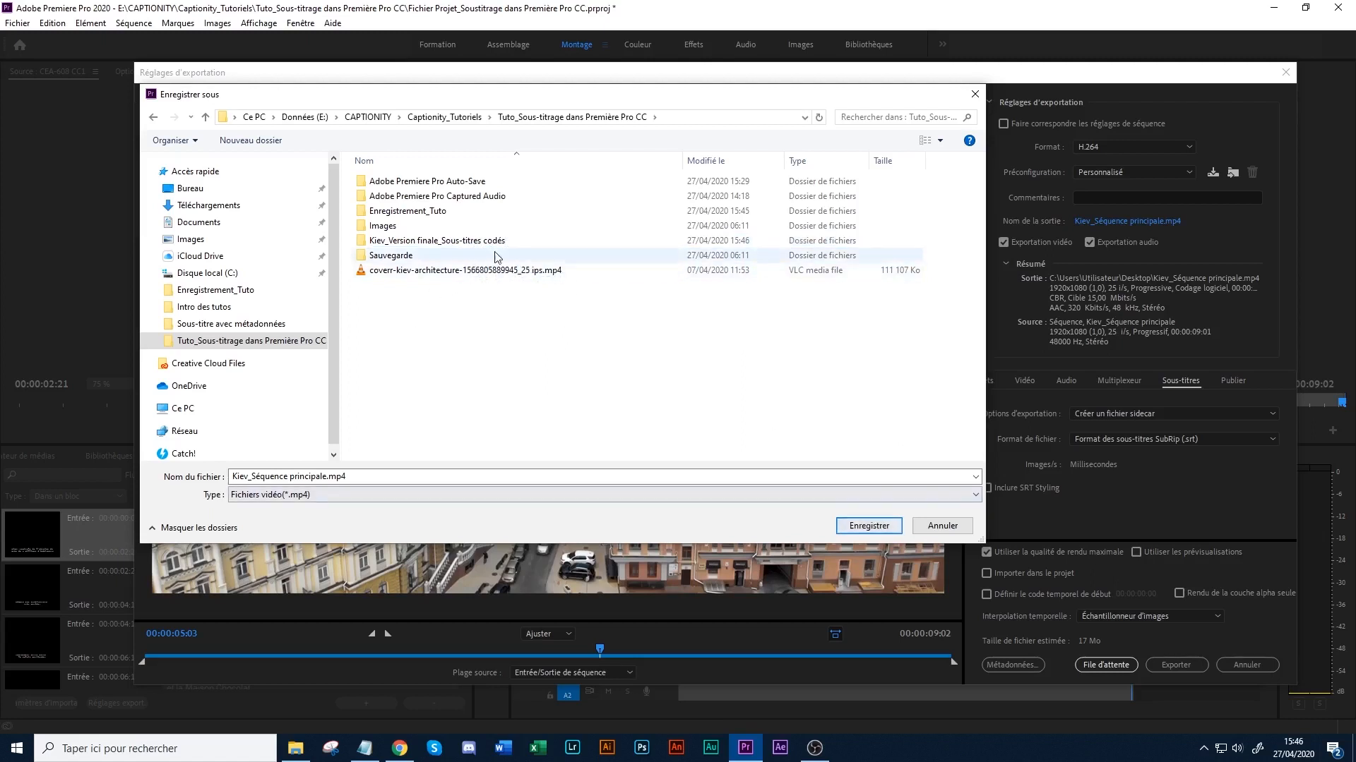
- Save the output in the new folder as "Kiev_Séquence principale_codée.mp4" and export the sequence
{"action": "left_click", "coordinate": [466, 241]}
{"action": "left_click", "coordinate": [868, 526]}
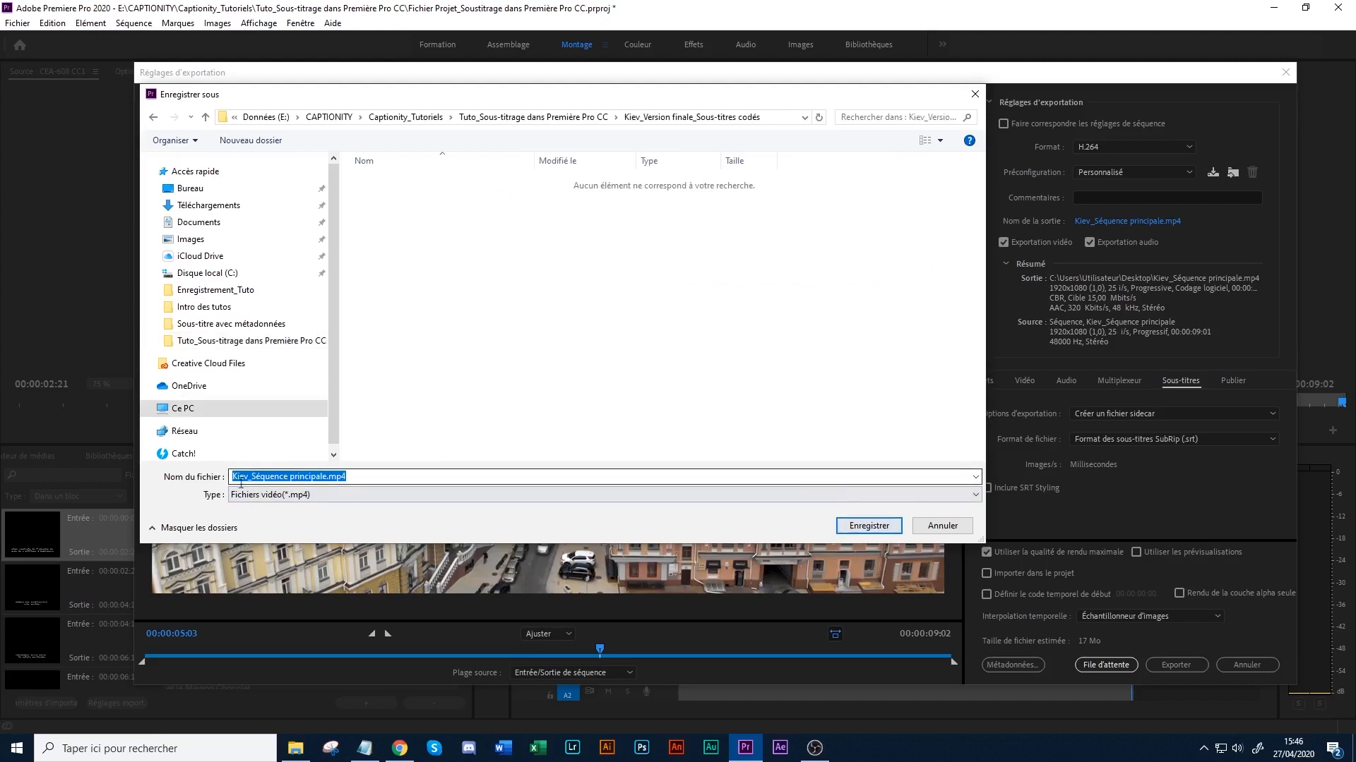
{"action": "left_click", "coordinate": [326, 476]}
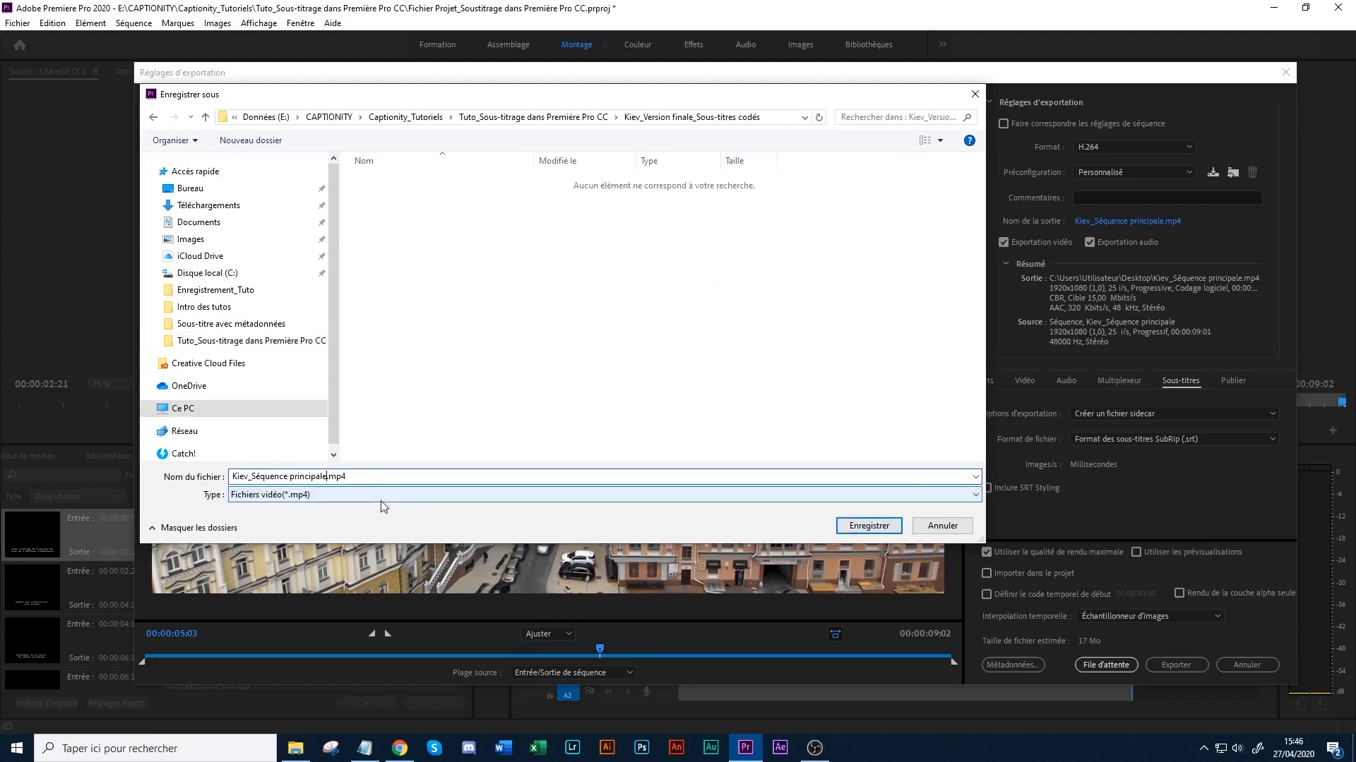
{"action": "type", "text": "_codée"}
{"action": "left_click", "coordinate": [869, 526]}
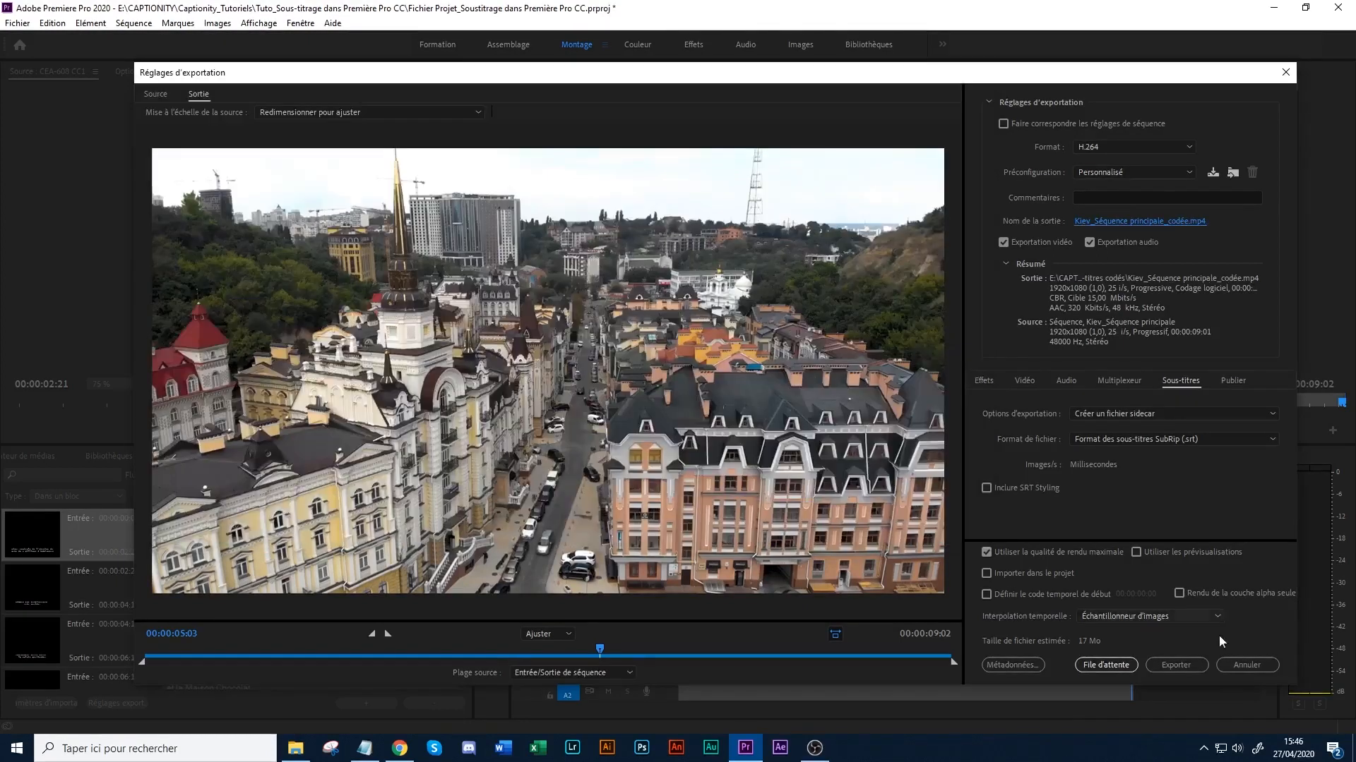
{"action": "left_click", "coordinate": [1166, 662]}
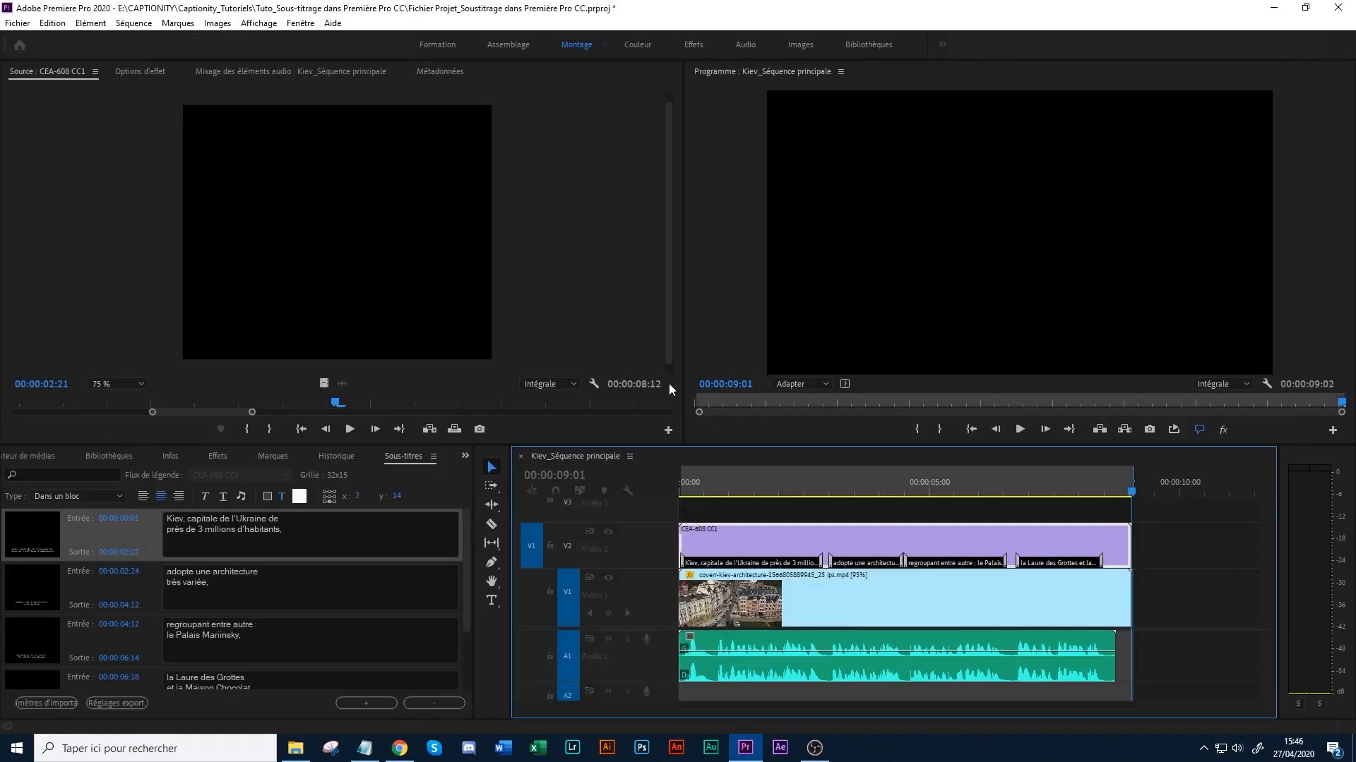
- Switch to File Explorer and check the exported video and SRT file in the "Kiev_Version finale_Sous-titres codés" folder
{"action": "left_click", "coordinate": [295, 749]}
{"action": "left_click", "coordinate": [349, 254]}
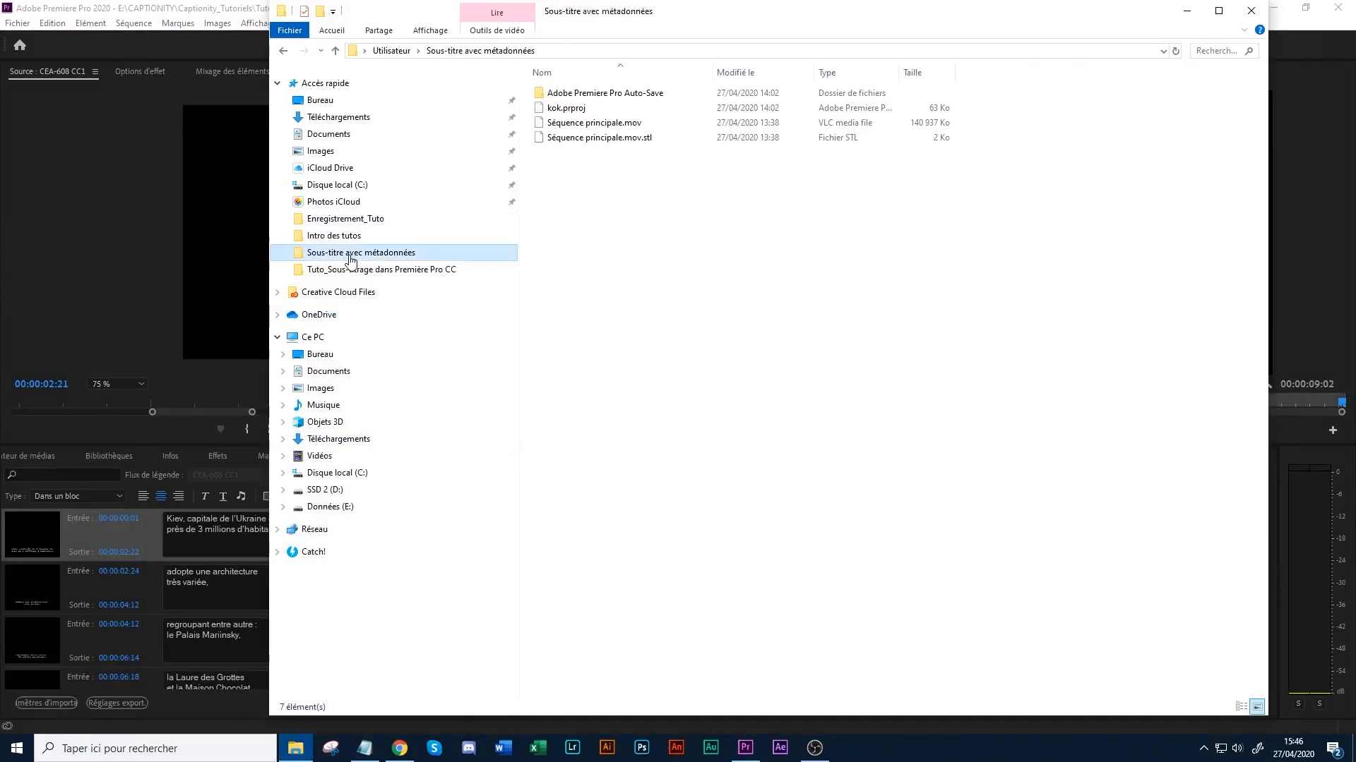
{"action": "left_click", "coordinate": [349, 270]}
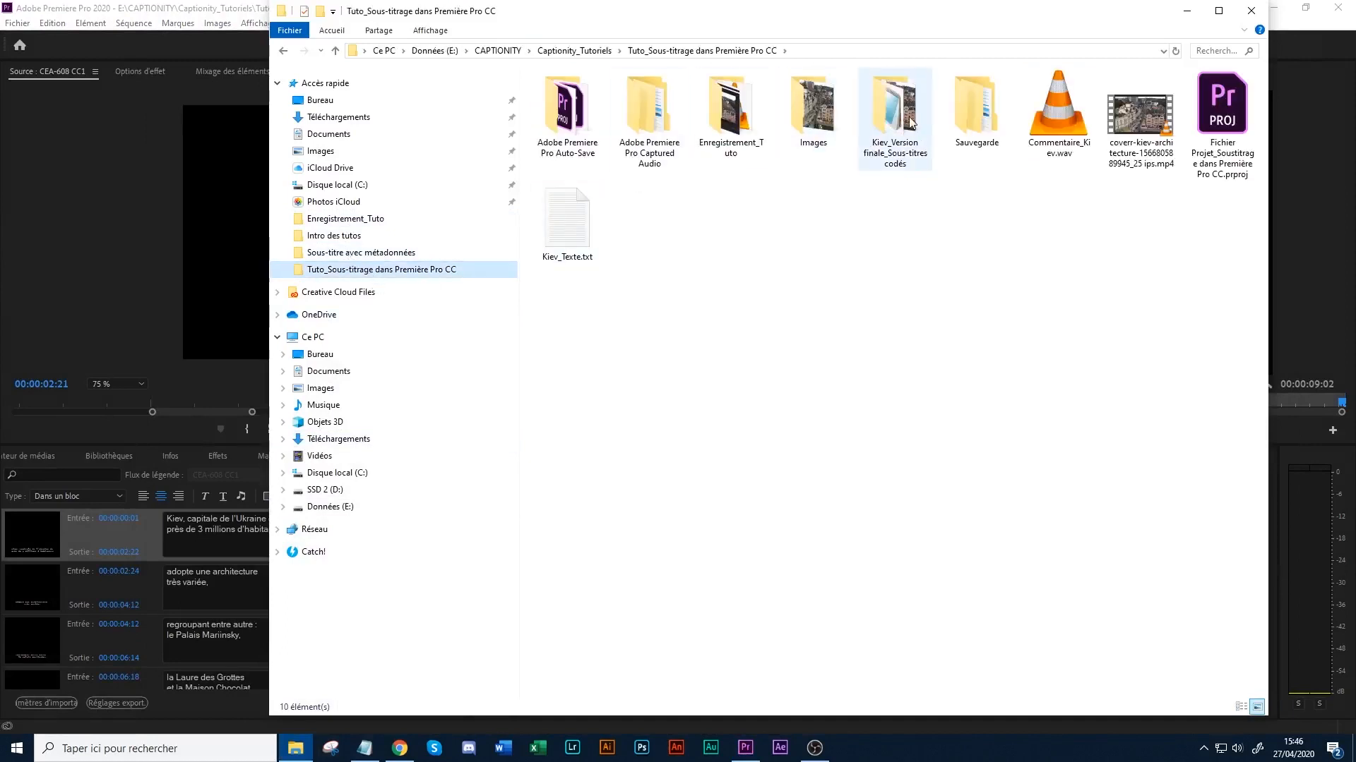
{"action": "left_click", "coordinate": [895, 152]}
{"action": "double_click", "coordinate": [913, 101]}
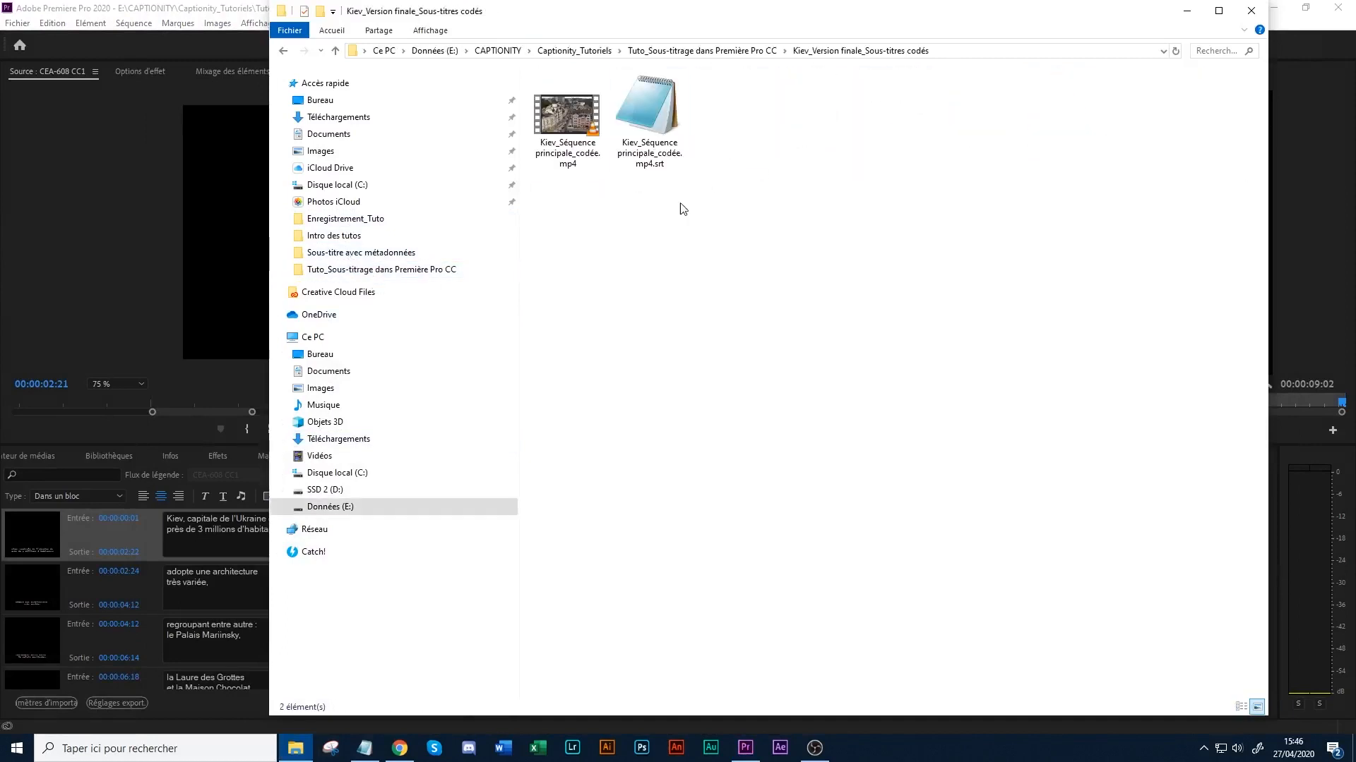
{"action": "left_click", "coordinate": [602, 167]}
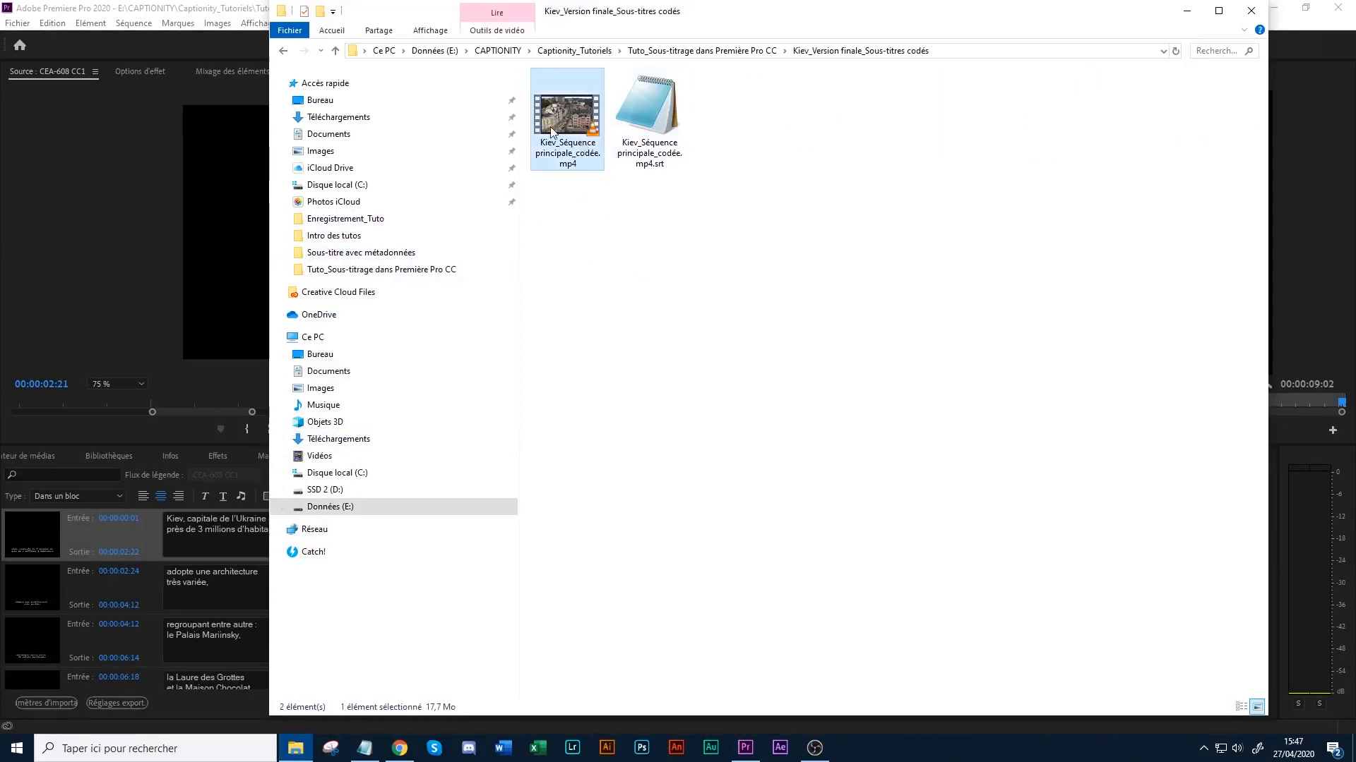
{"action": "left_click", "coordinate": [648, 120]}
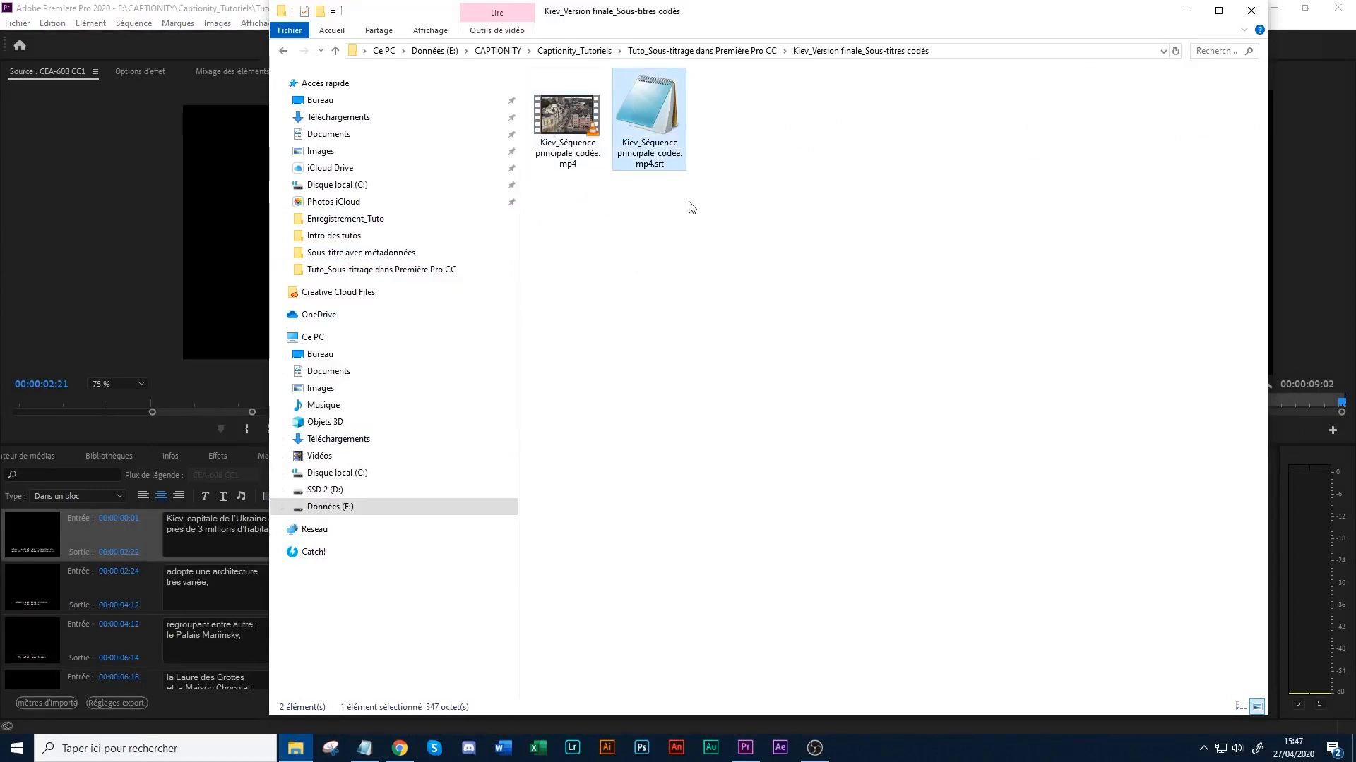
- Open Kiev_Séquence principale_codée.mp4.srt in Notepad, examine the subtitle timecodes and text, and close the file
{"action": "double_click", "coordinate": [660, 142]}
{"action": "left_click_drag", "start_coordinate": [434, 392], "coordinate": [417, 563]}
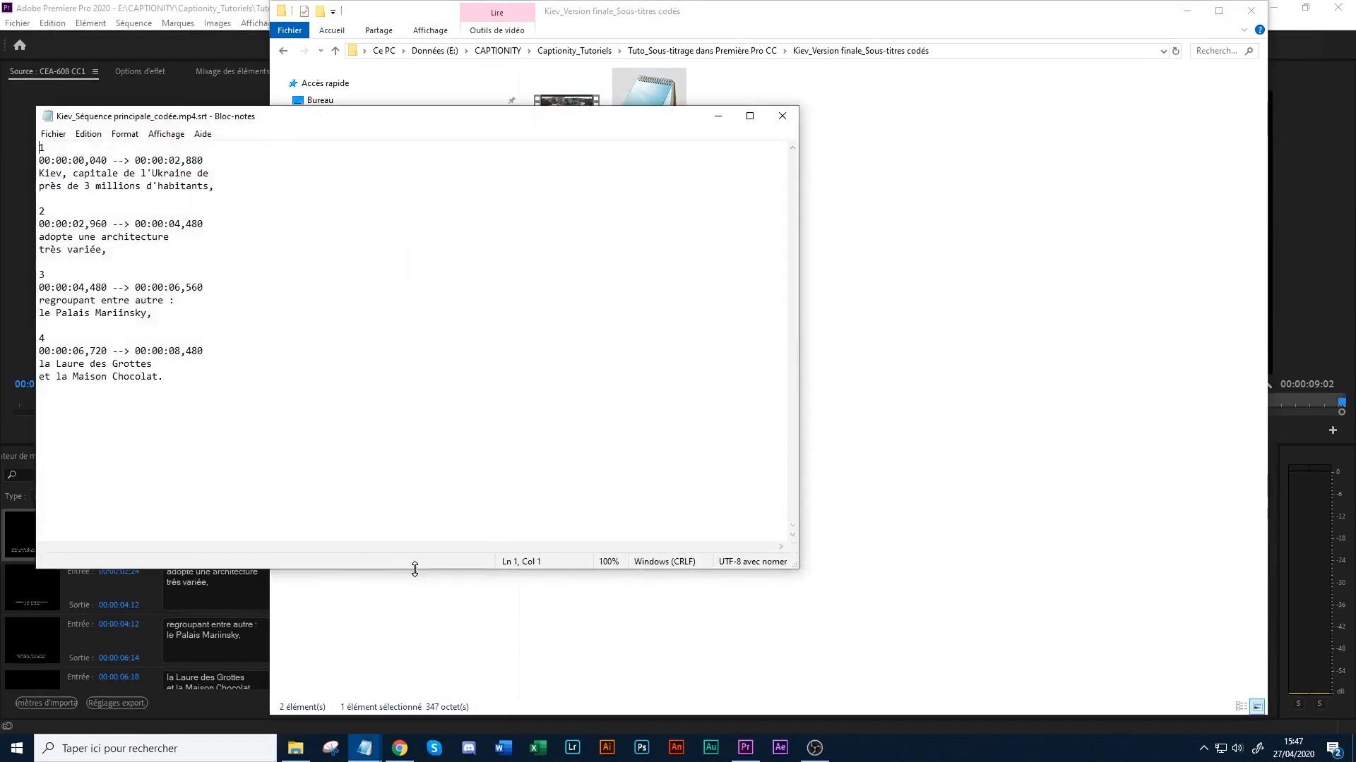
{"action": "left_click_drag", "start_coordinate": [50, 159], "coordinate": [83, 237]}
{"action": "left_click", "coordinate": [60, 161]}
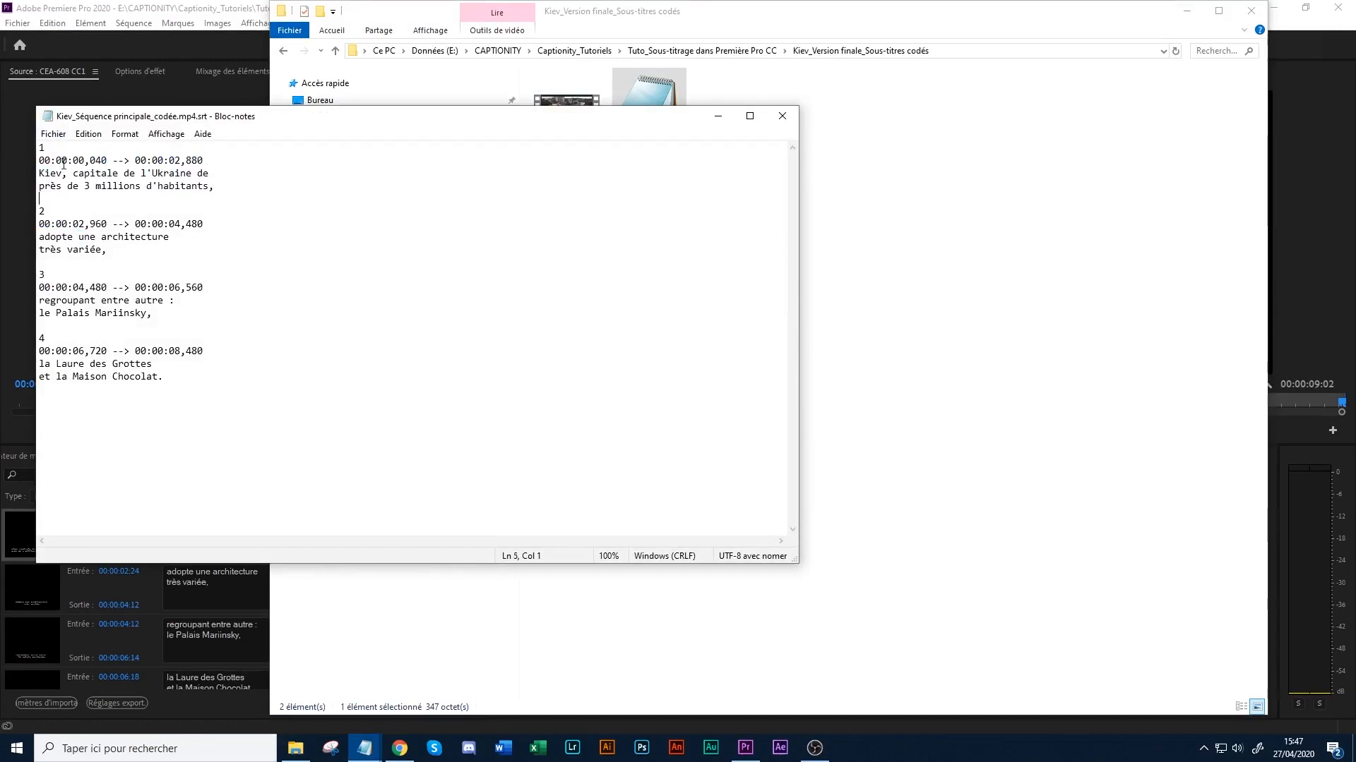
{"action": "left_click_drag", "start_coordinate": [57, 158], "coordinate": [181, 160]}
{"action": "left_click", "coordinate": [169, 161]}
{"action": "left_click", "coordinate": [168, 160]}
{"action": "mouse_move", "coordinate": [157, 160]}
{"action": "left_mouse_down"}
{"action": "mouse_move", "coordinate": [206, 162]}
{"action": "mouse_move", "coordinate": [141, 160]}
{"action": "mouse_move", "coordinate": [171, 155]}
{"action": "left_mouse_up"}
{"action": "left_click", "coordinate": [169, 186]}
{"action": "left_click", "coordinate": [94, 183]}
{"action": "left_click_drag", "start_coordinate": [210, 186], "coordinate": [198, 187]}
{"action": "left_click", "coordinate": [199, 187]}
{"action": "left_click", "coordinate": [214, 188]}
{"action": "left_click", "coordinate": [194, 159]}
{"action": "key", "text": "alt+F4"}
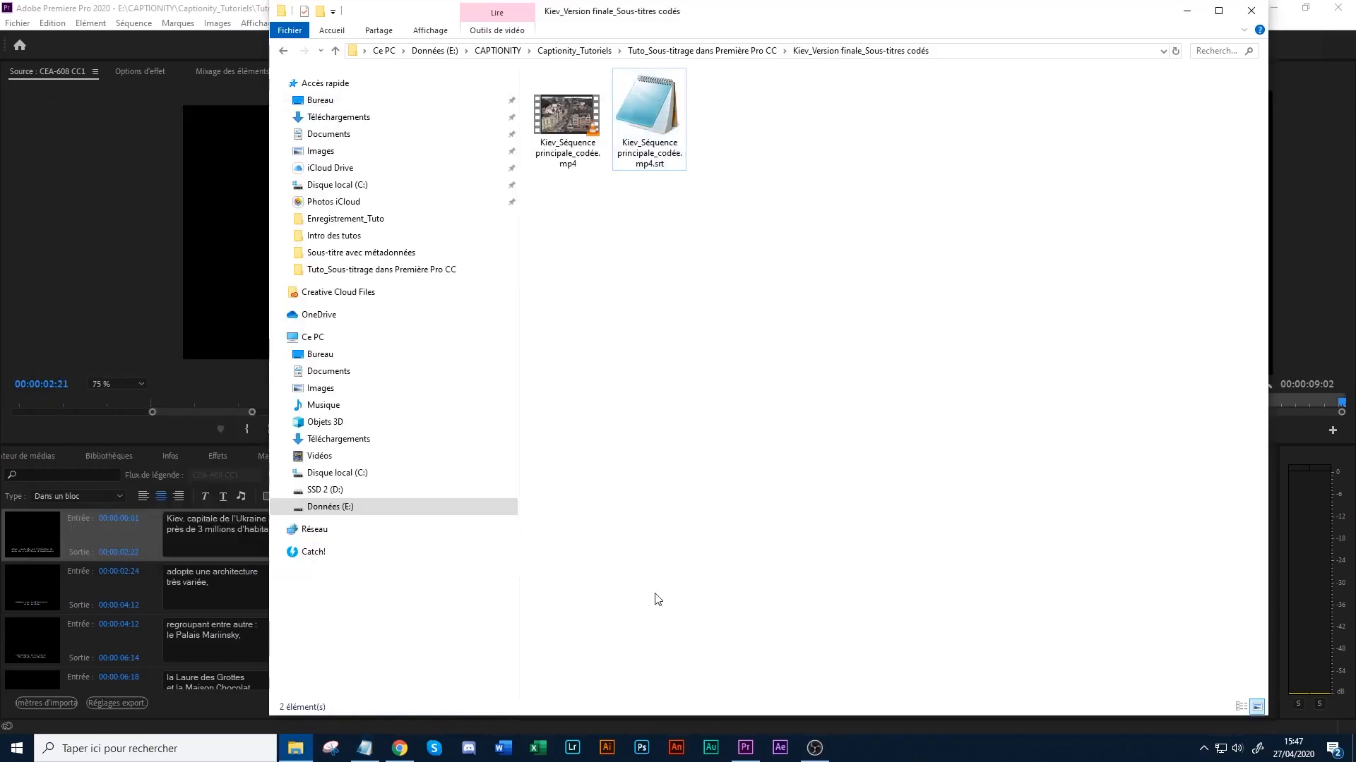
- Switch to YouTube Studio in Chrome and upload Kiev_Séquence principale_codée.mp4 from the "Kiev_Version finale_Sous-titres codés" folder
{"action": "left_click", "coordinate": [401, 749]}
{"action": "left_click", "coordinate": [664, 477]}
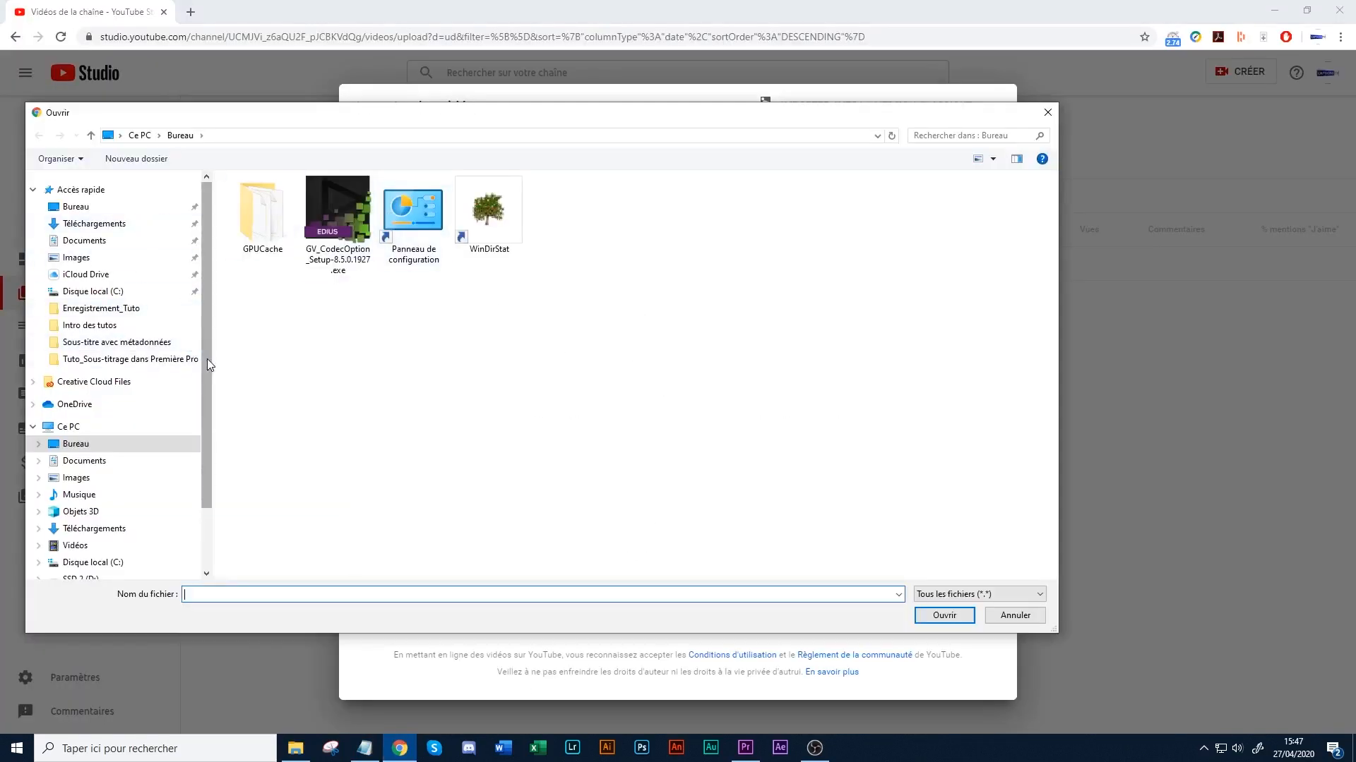
{"action": "left_click", "coordinate": [103, 364]}
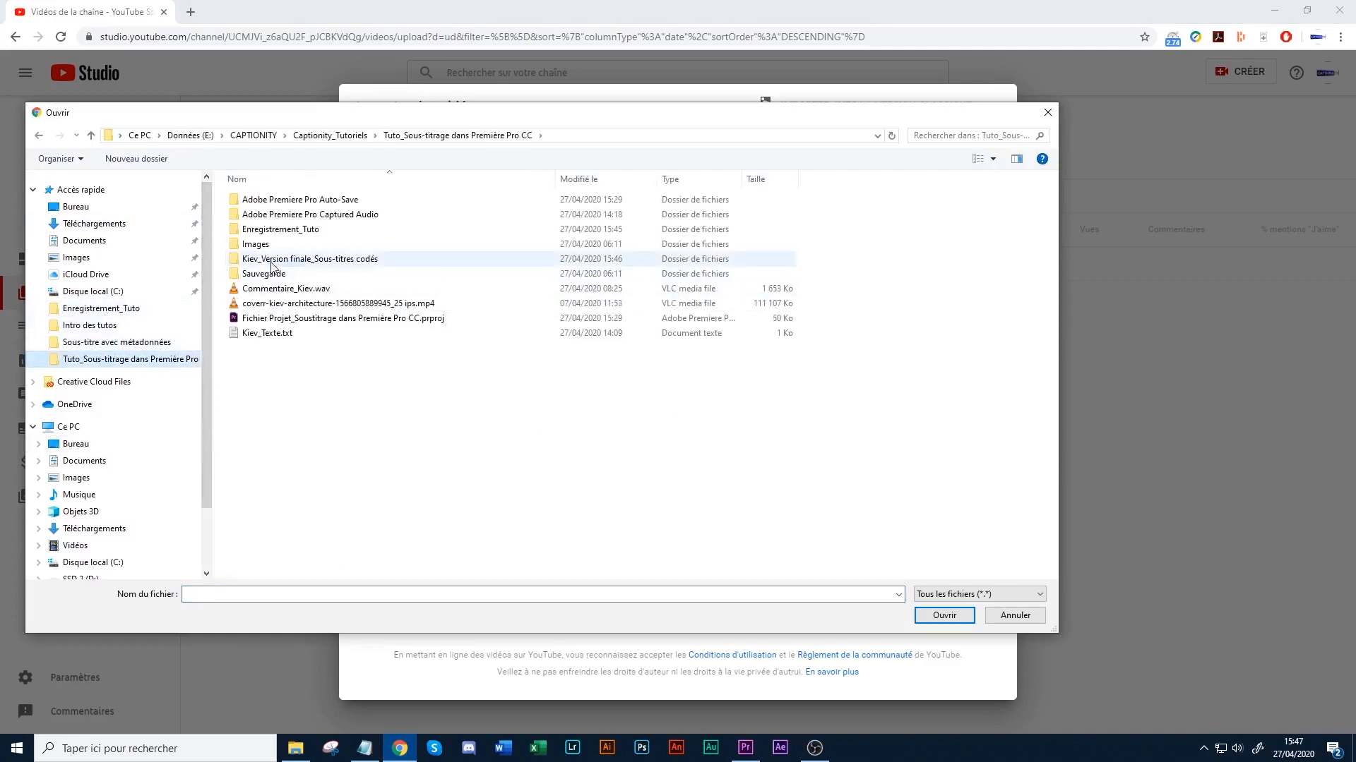
{"action": "double_click", "coordinate": [272, 261]}
{"action": "left_click", "coordinate": [275, 221]}
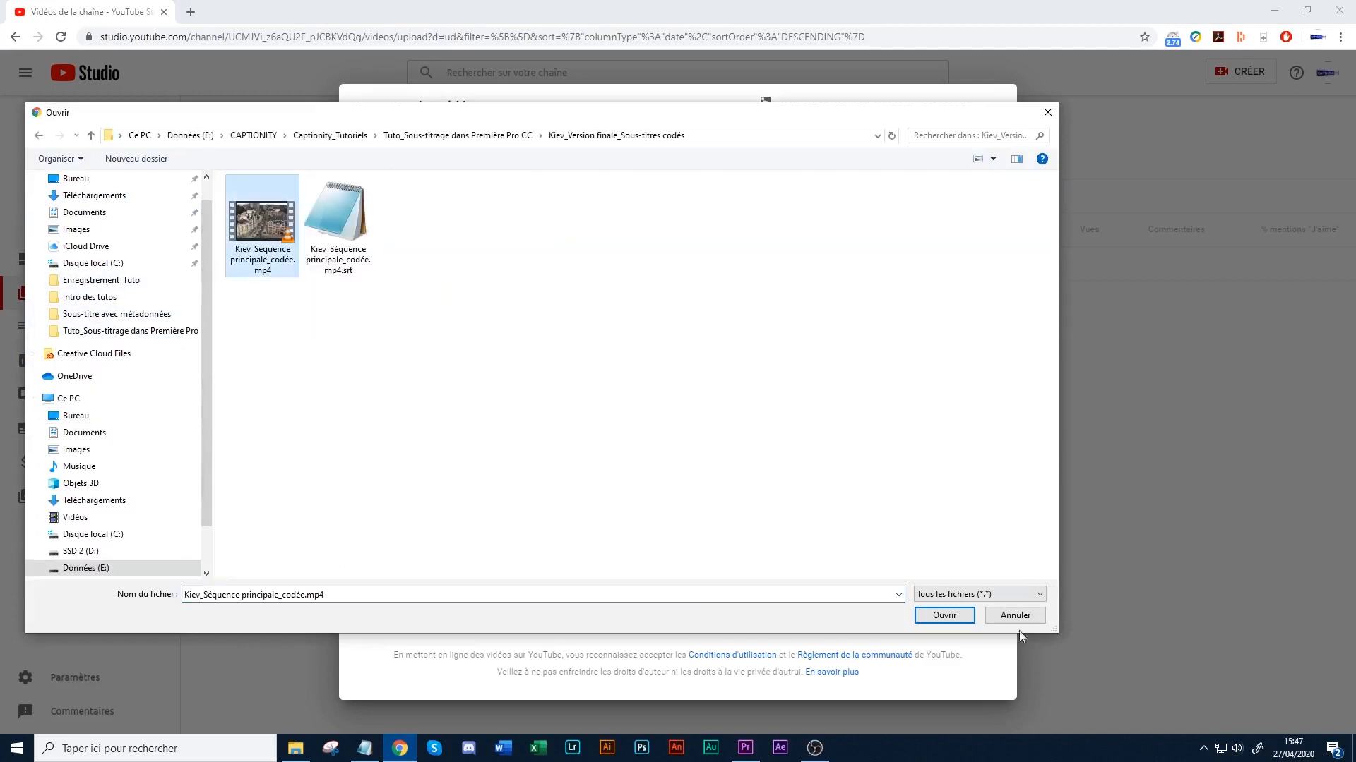
{"action": "left_click", "coordinate": [944, 615]}
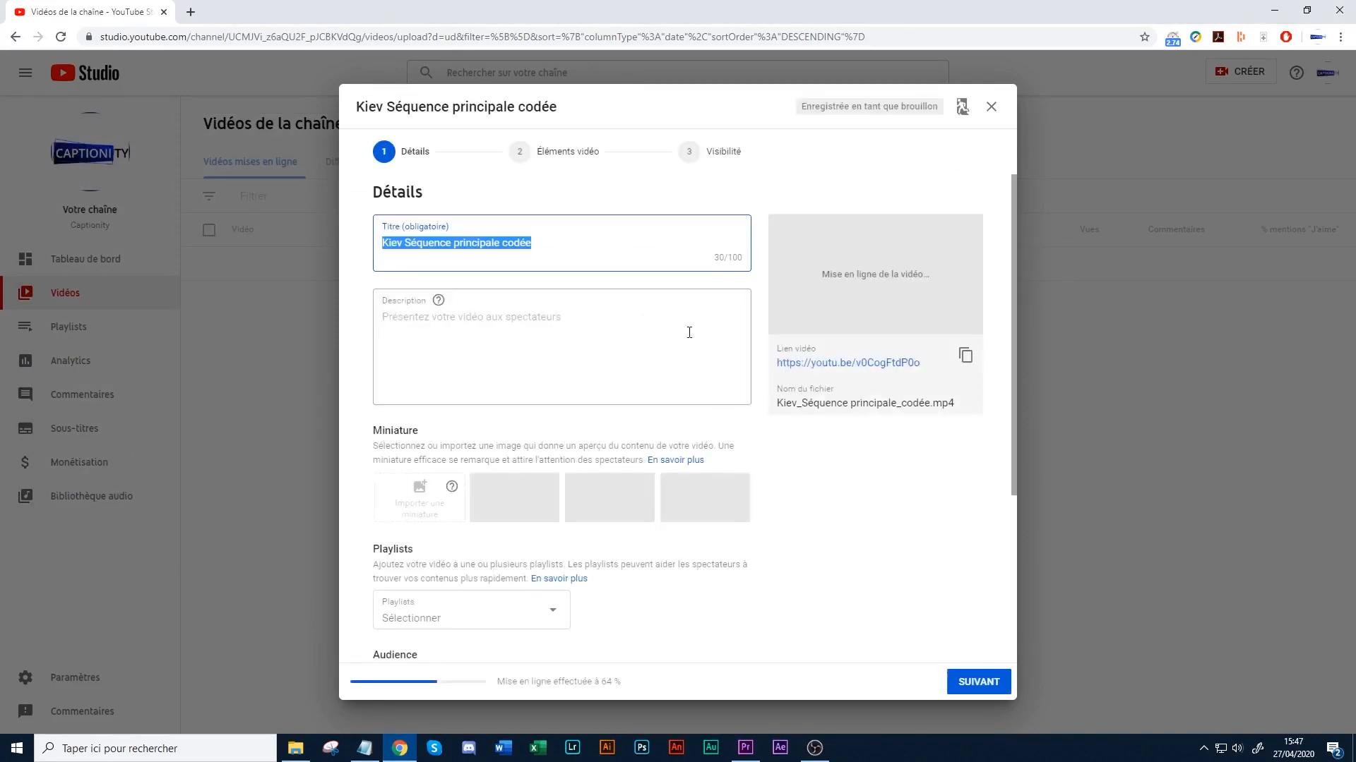
- Replace the video title with "Kiev_Test avec sous-titres codés"
{"action": "left_click_drag", "start_coordinate": [532, 243], "coordinate": [361, 251]}
{"action": "type", "text": "Kiev_Test avec sous"}
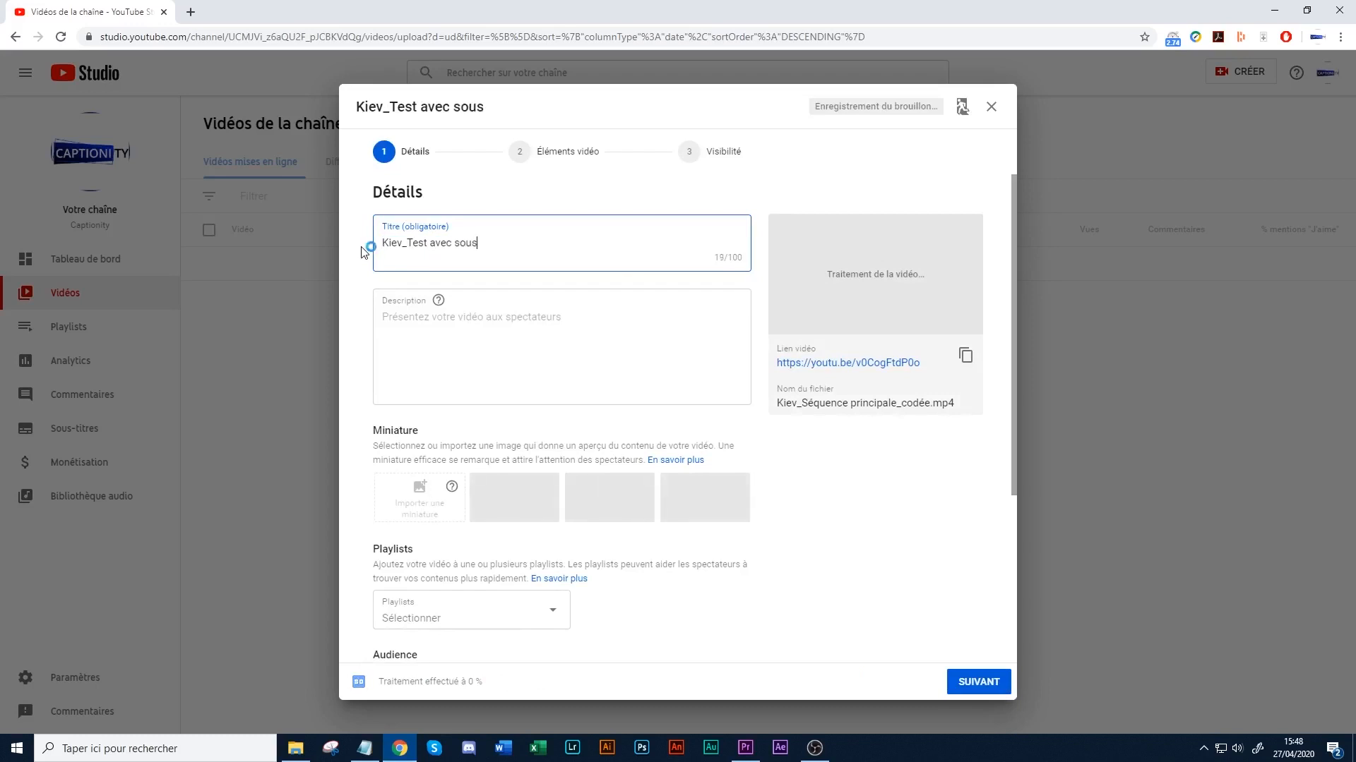
{"action": "type", "text": "-titres codés"}
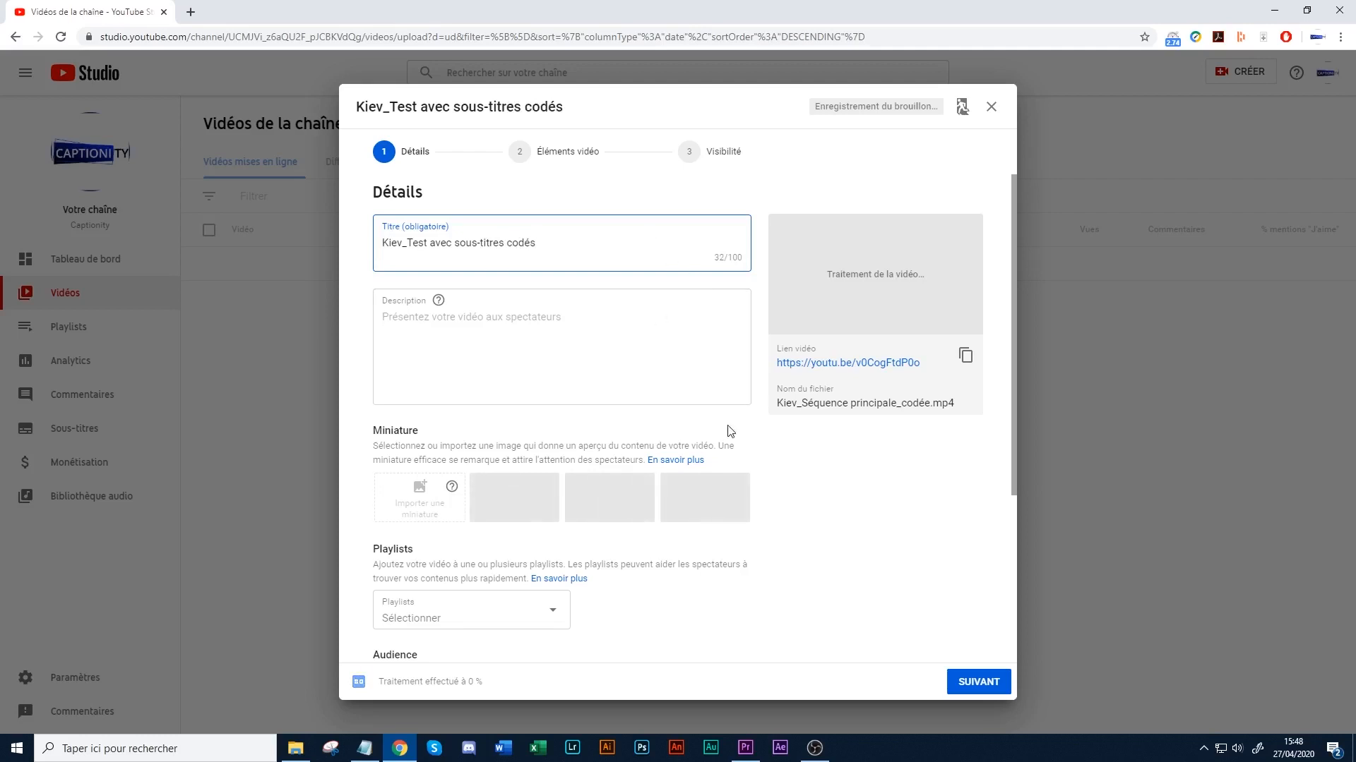
{"action": "left_click", "coordinate": [851, 520]}
- Declare the video as made for children and expand the additional video options
{"action": "scroll", "coordinate": [855, 519], "scroll_direction": "down", "scroll_amount": 4}
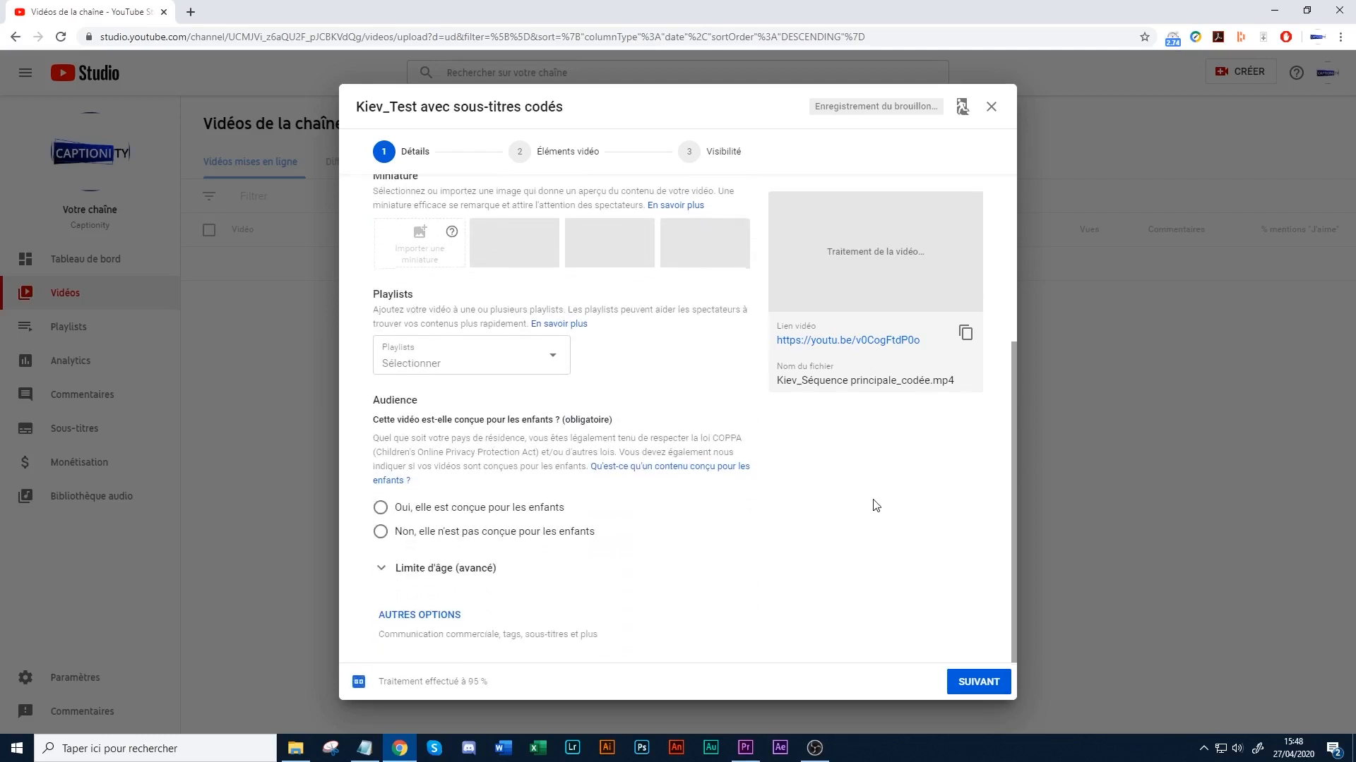
{"action": "left_click", "coordinate": [380, 507]}
{"action": "scroll", "coordinate": [451, 634], "scroll_direction": "down", "scroll_amount": 1}
{"action": "left_click", "coordinate": [396, 615]}
- Check the requirement for importing subtitles and set the video language to Français (France)
{"action": "scroll", "coordinate": [581, 578], "scroll_direction": "down", "scroll_amount": 4}
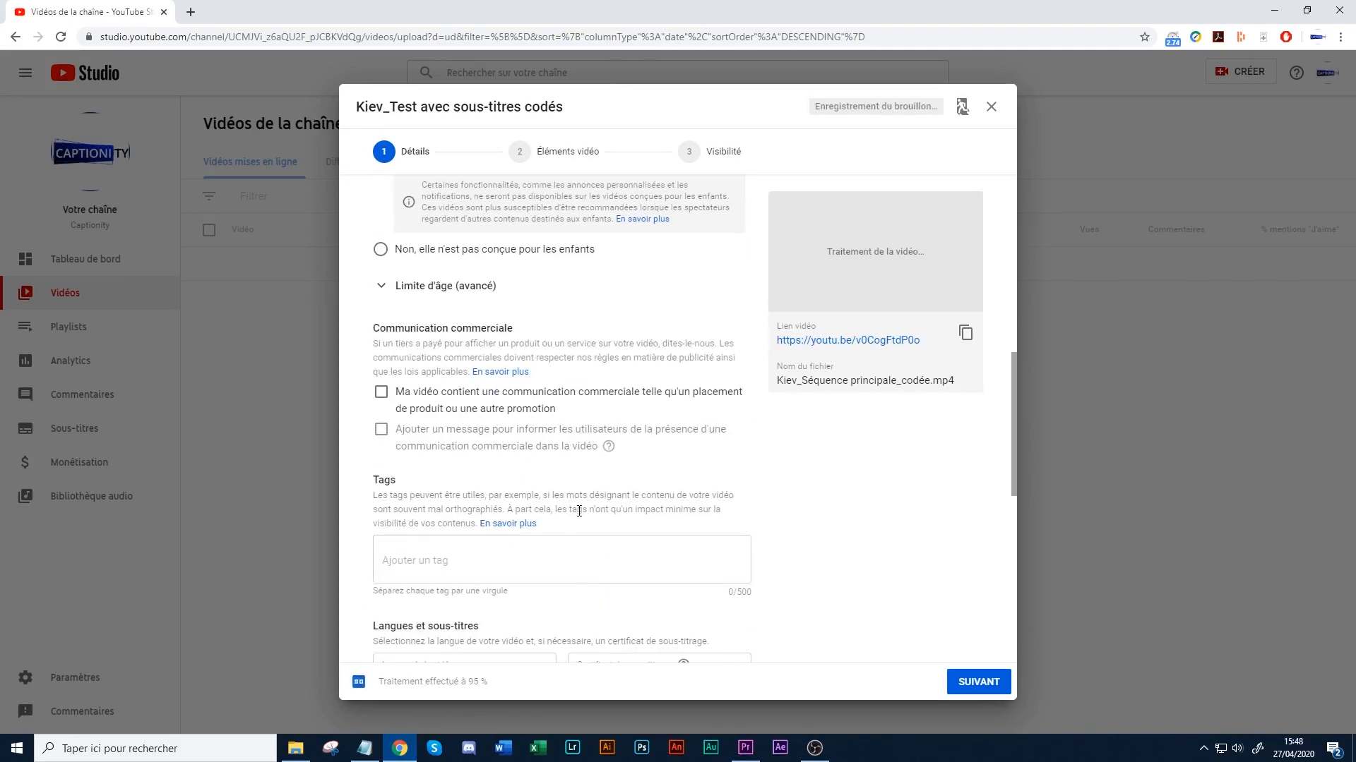
{"action": "scroll", "coordinate": [757, 521], "scroll_direction": "down", "scroll_amount": 4}
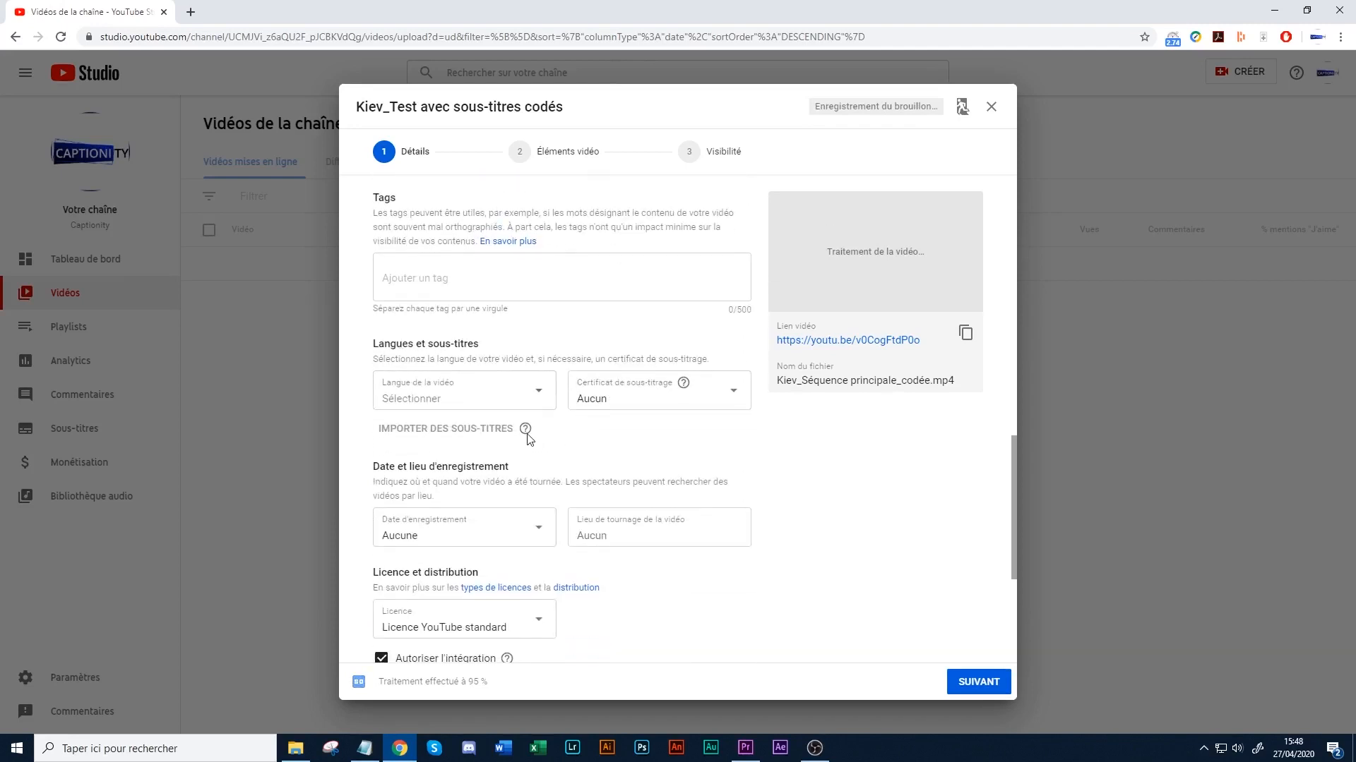
{"action": "left_click", "coordinate": [494, 431]}
{"action": "mouse_move", "coordinate": [526, 432]}
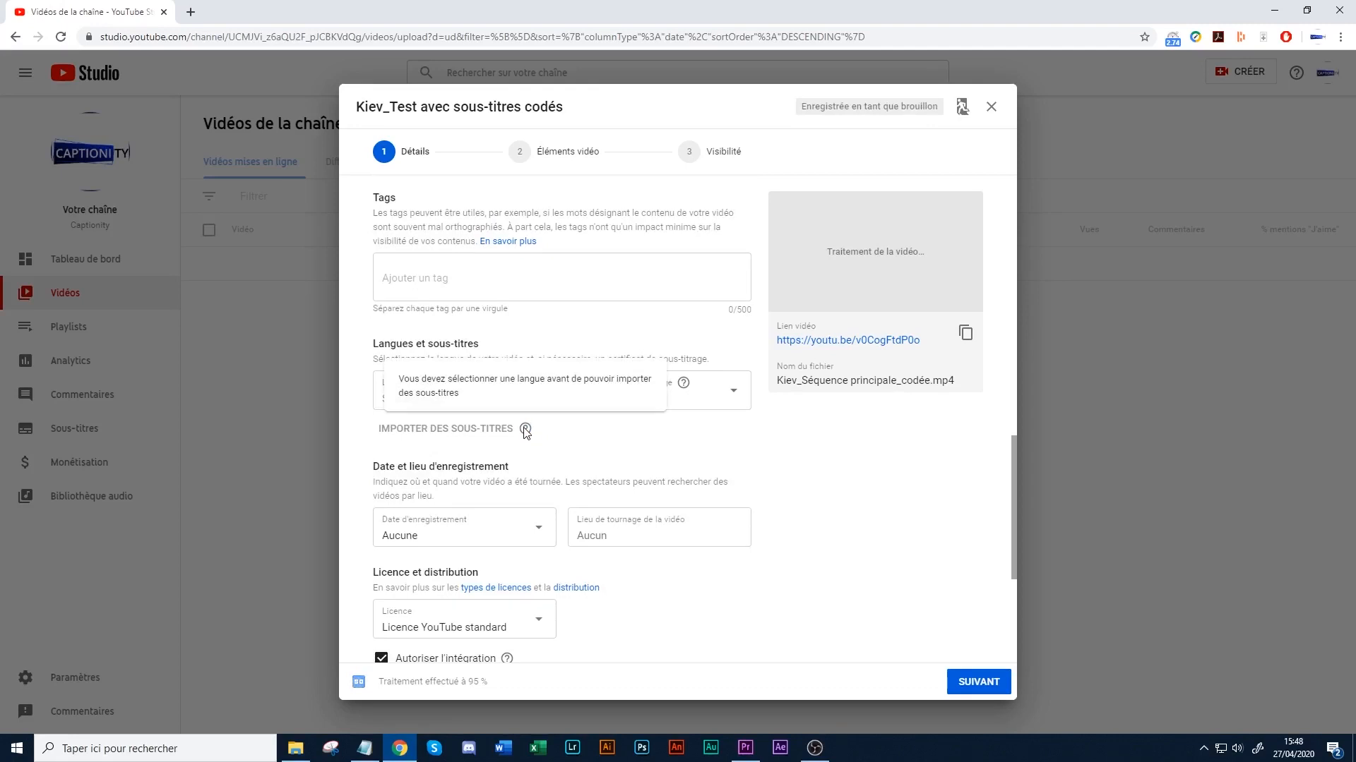
{"action": "left_click", "coordinate": [475, 397]}
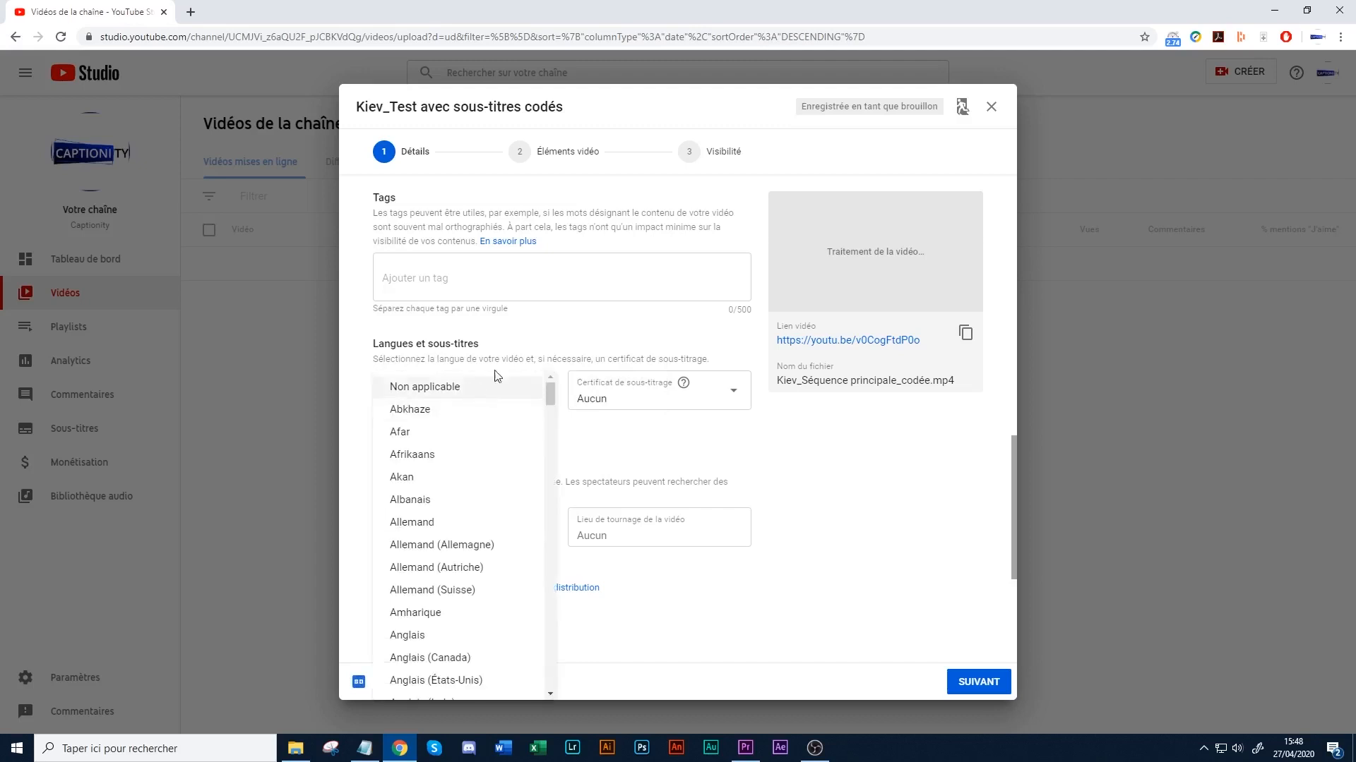
{"action": "left_click_drag", "start_coordinate": [550, 401], "coordinate": [550, 498]}
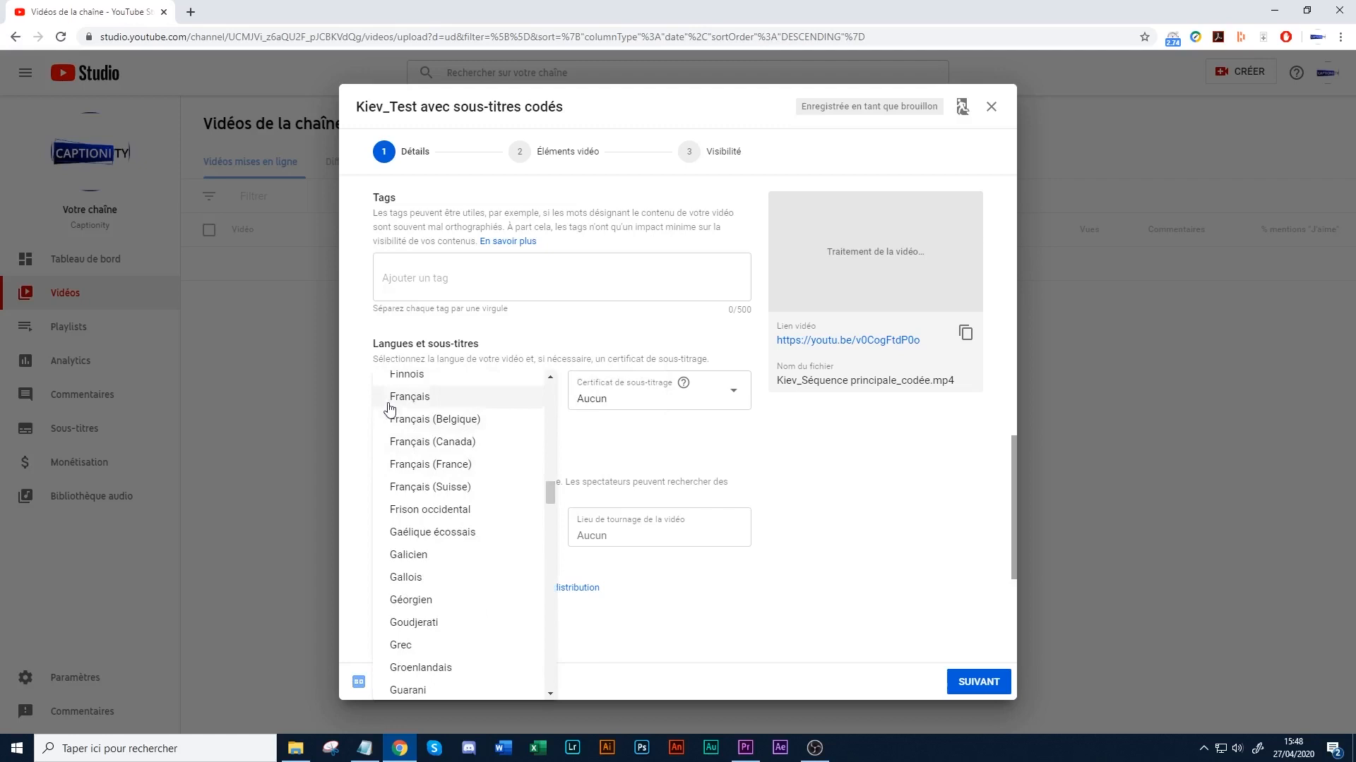
{"action": "left_click", "coordinate": [445, 464]}
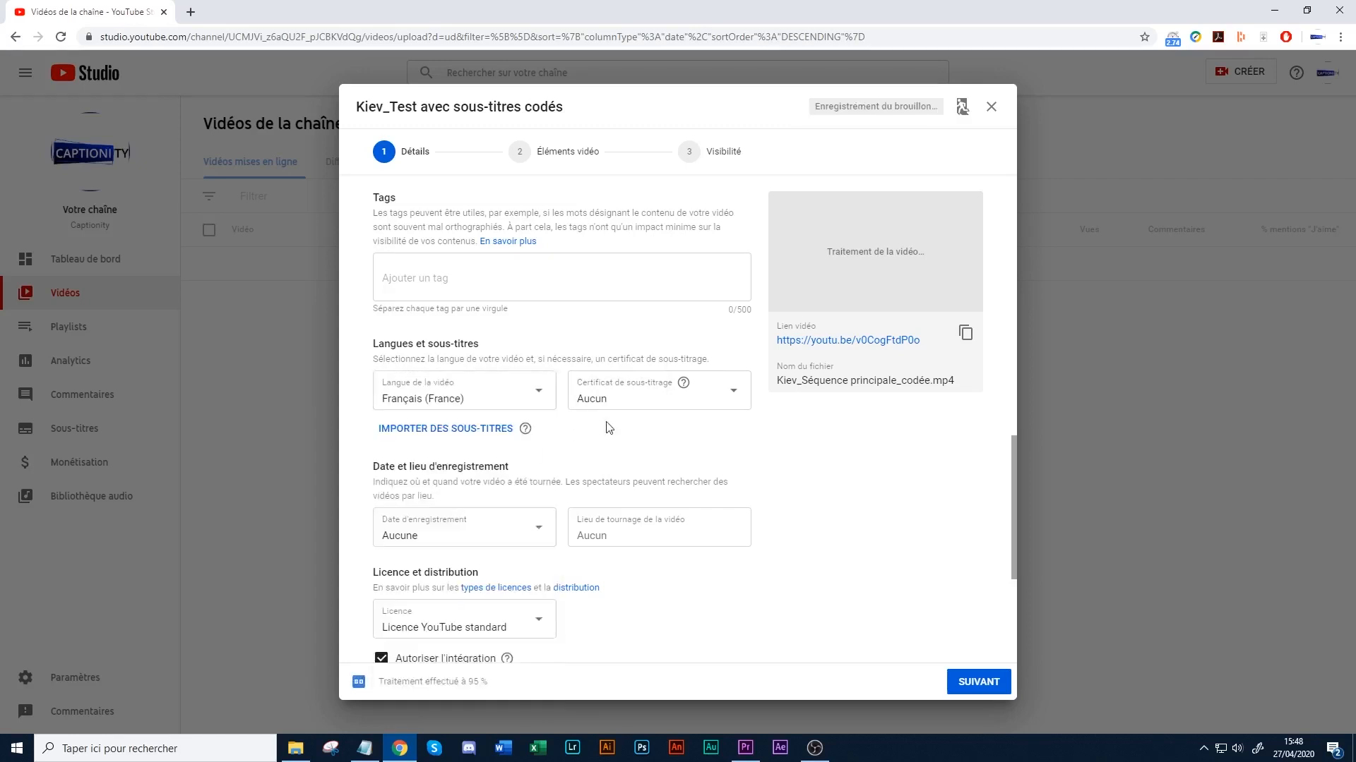
- Import Kiev_Séquence principale_codée.mp4.srt as the video's subtitles, using the file type with synchronisation data
{"action": "left_click", "coordinate": [464, 431]}
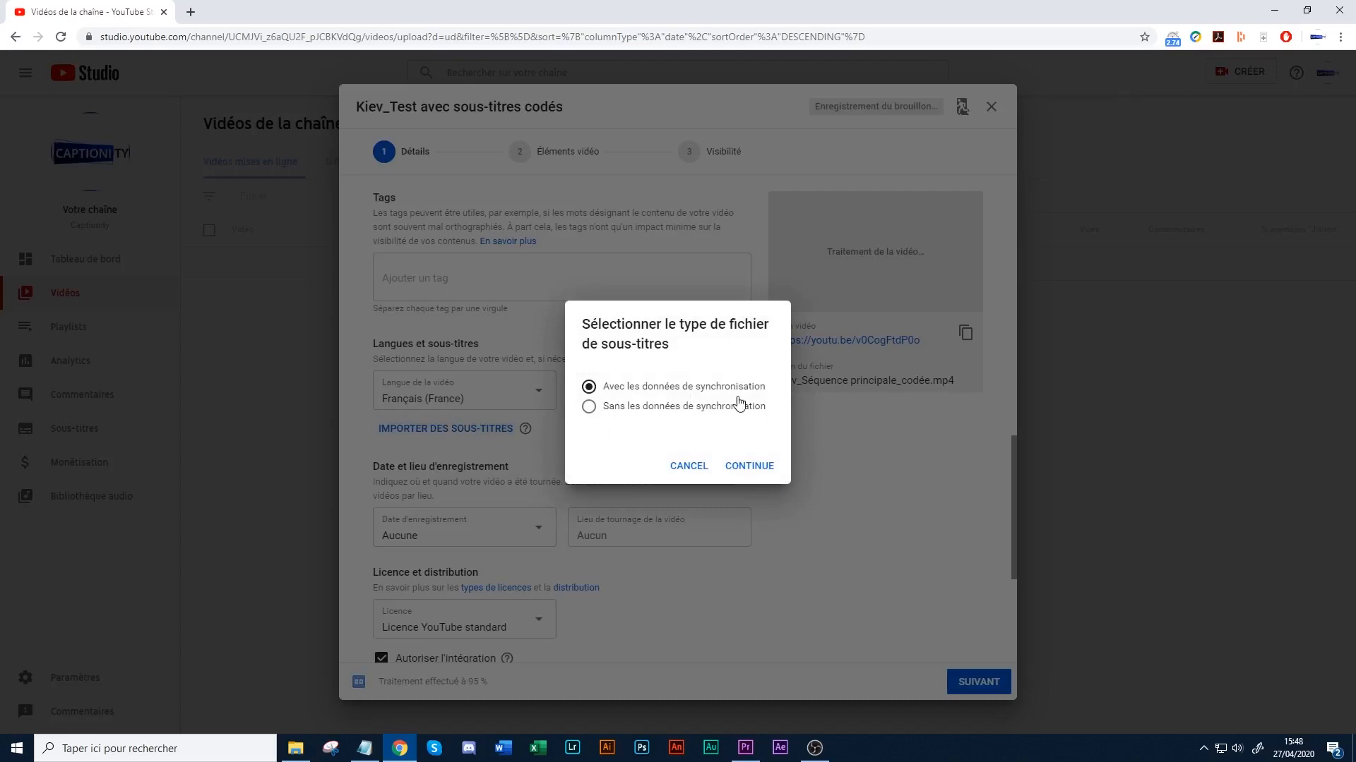
{"action": "left_click", "coordinate": [740, 466]}
{"action": "left_click", "coordinate": [339, 206]}
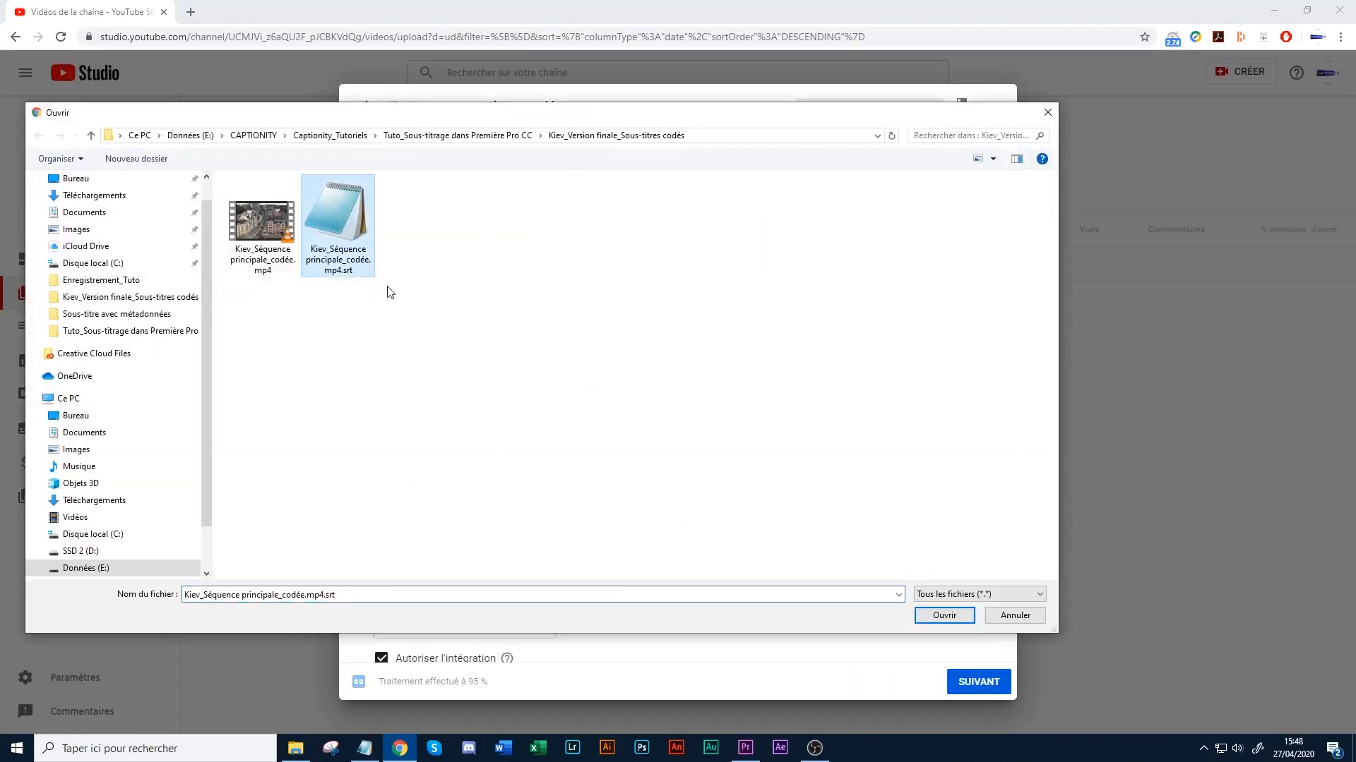
{"action": "left_click", "coordinate": [945, 615]}
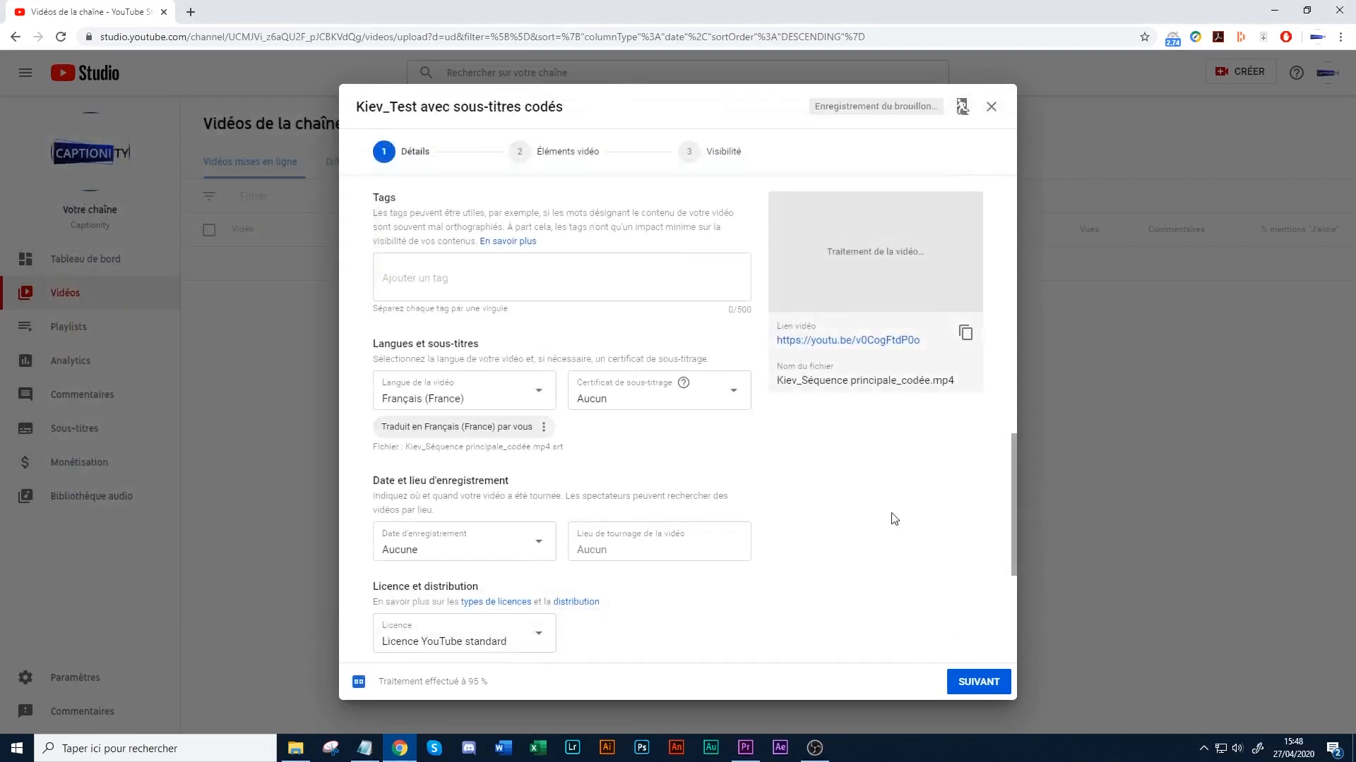
{"action": "scroll", "coordinate": [895, 547], "scroll_direction": "up", "scroll_amount": 10}
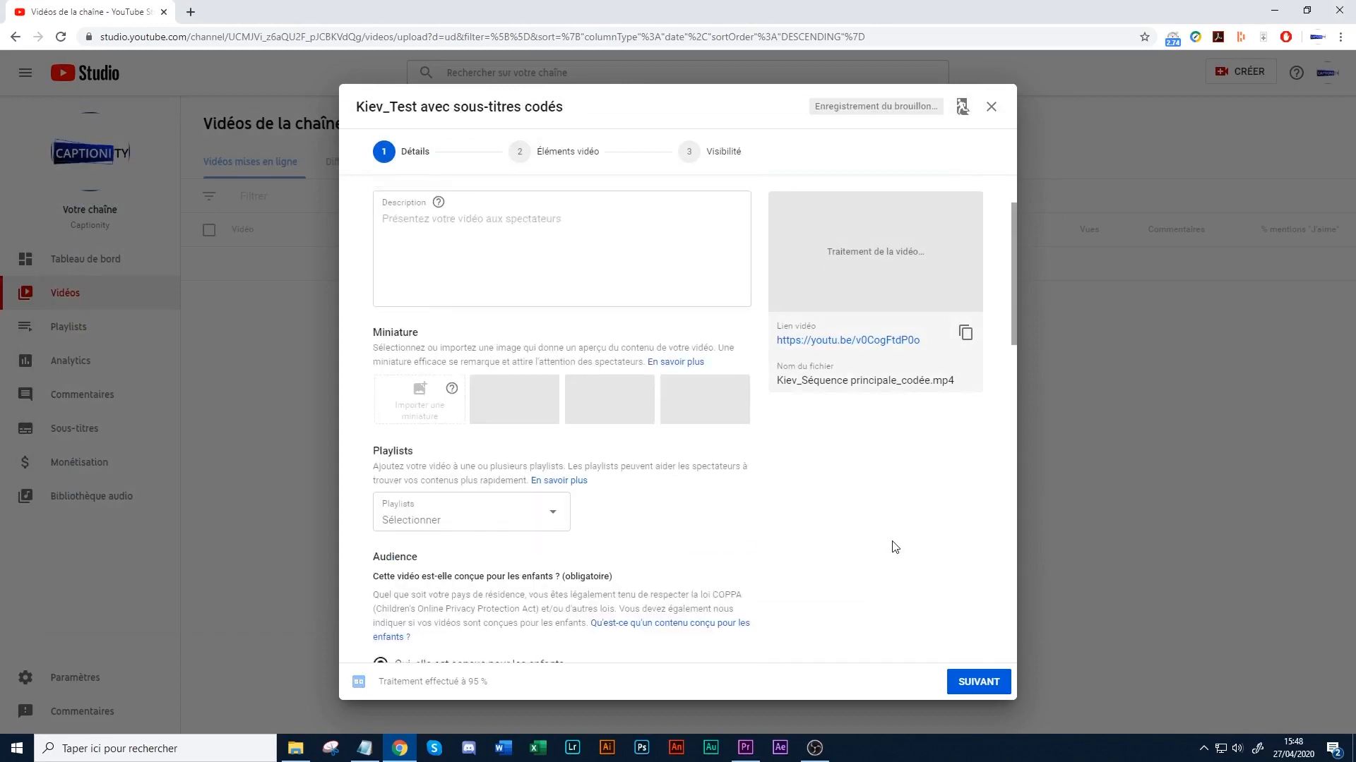
{"action": "scroll", "coordinate": [896, 539], "scroll_direction": "down", "scroll_amount": 8}
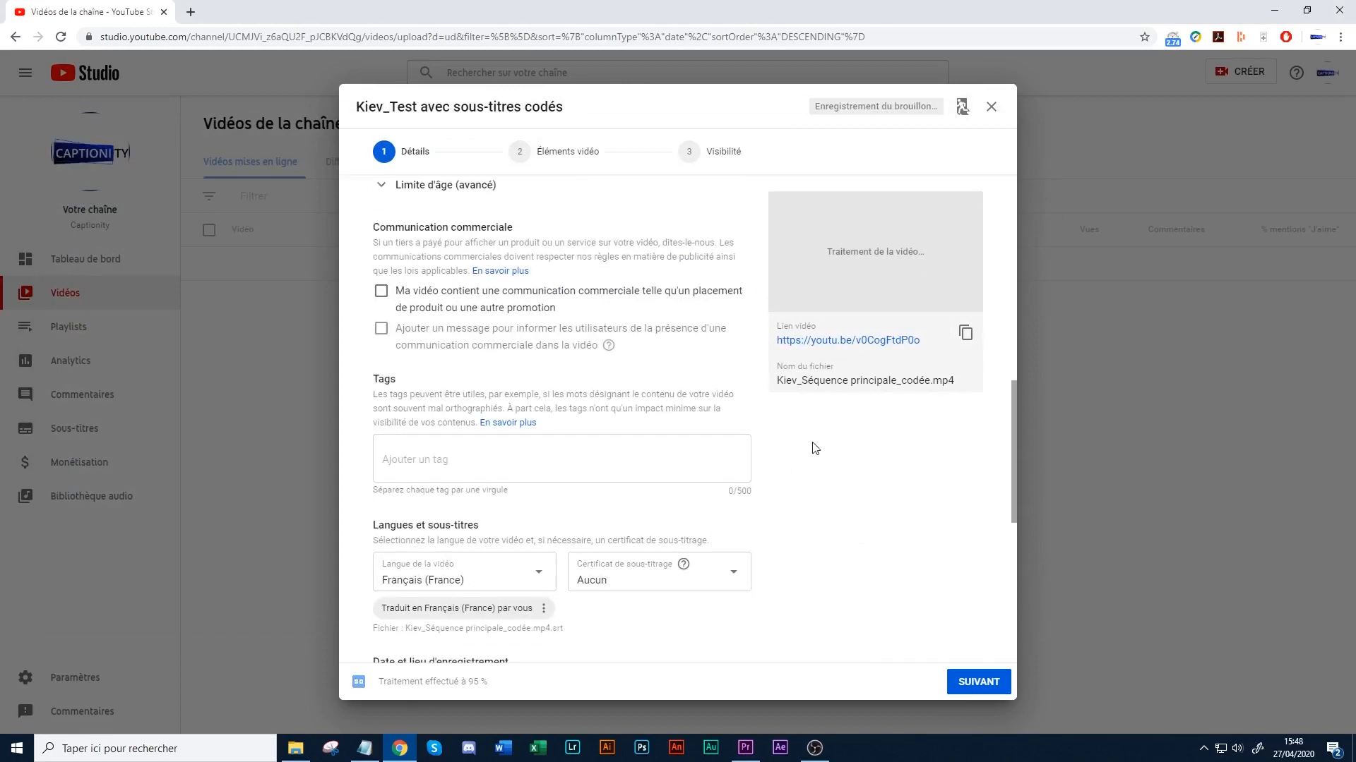
- Continue to the video's visibility settings, set it to Non répertoriée and save the upload
{"action": "scroll", "coordinate": [811, 447], "scroll_direction": "down", "scroll_amount": 2}
{"action": "scroll", "coordinate": [895, 521], "scroll_direction": "up", "scroll_amount": 10}
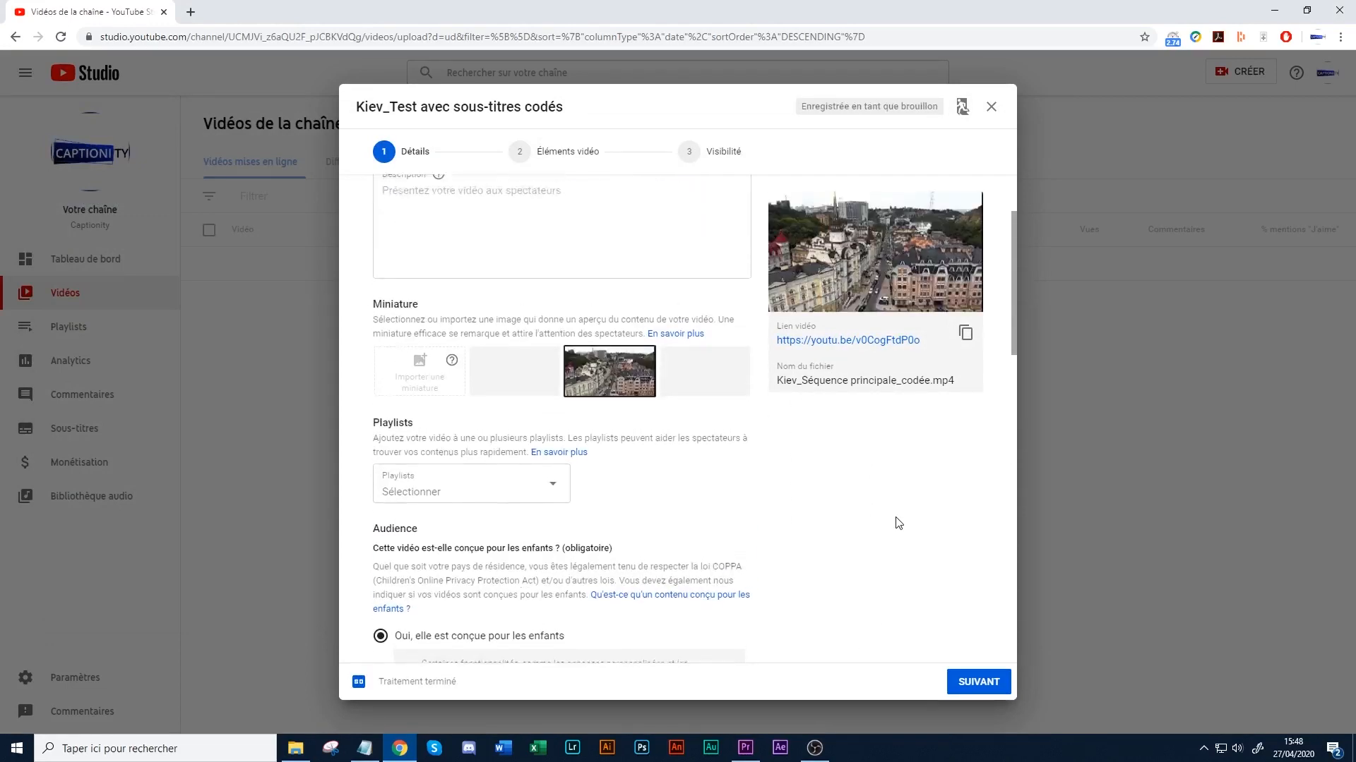
{"action": "left_click", "coordinate": [984, 683]}
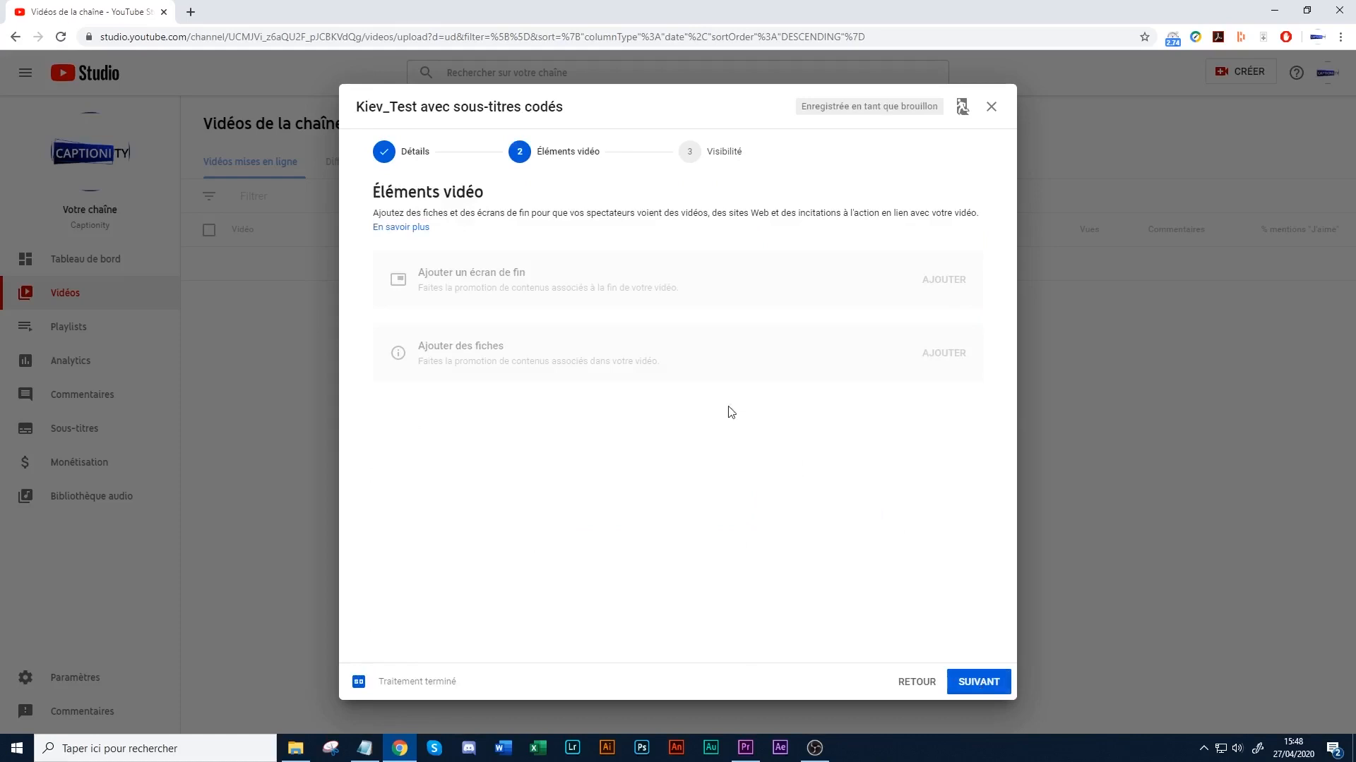
{"action": "left_click", "coordinate": [720, 152]}
{"action": "left_click", "coordinate": [417, 355]}
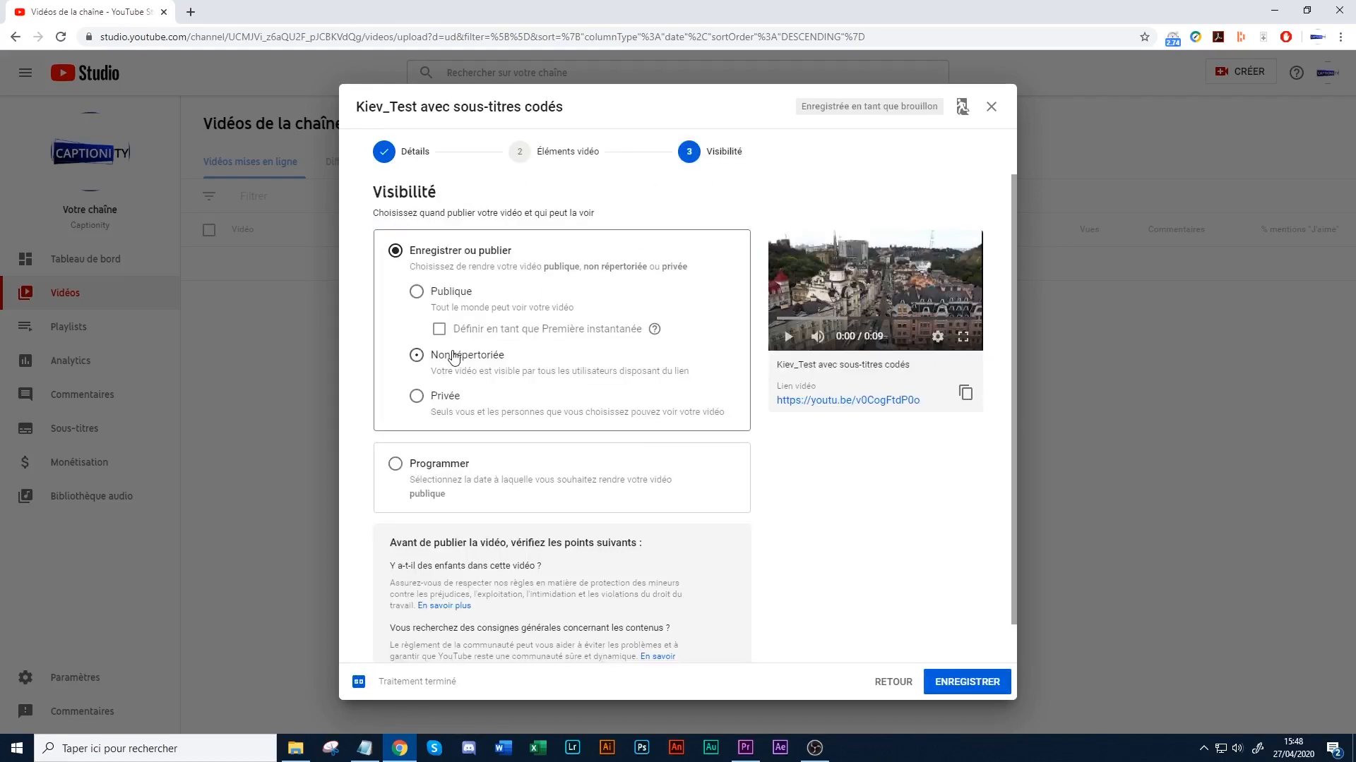
{"action": "left_click", "coordinate": [961, 682]}
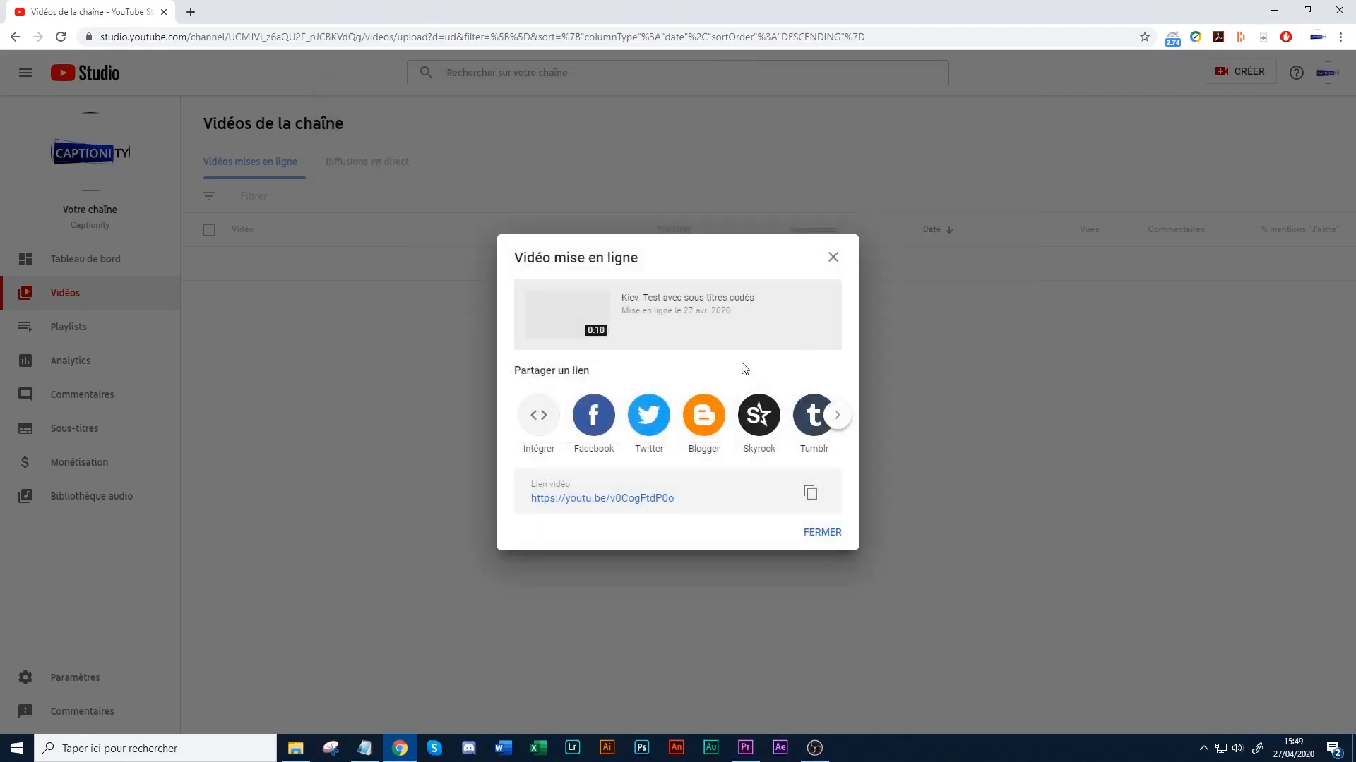
- Open the uploaded video from its link, play it with the French subtitles and switch the subtitles to Désactivés
{"action": "left_click", "coordinate": [638, 499]}
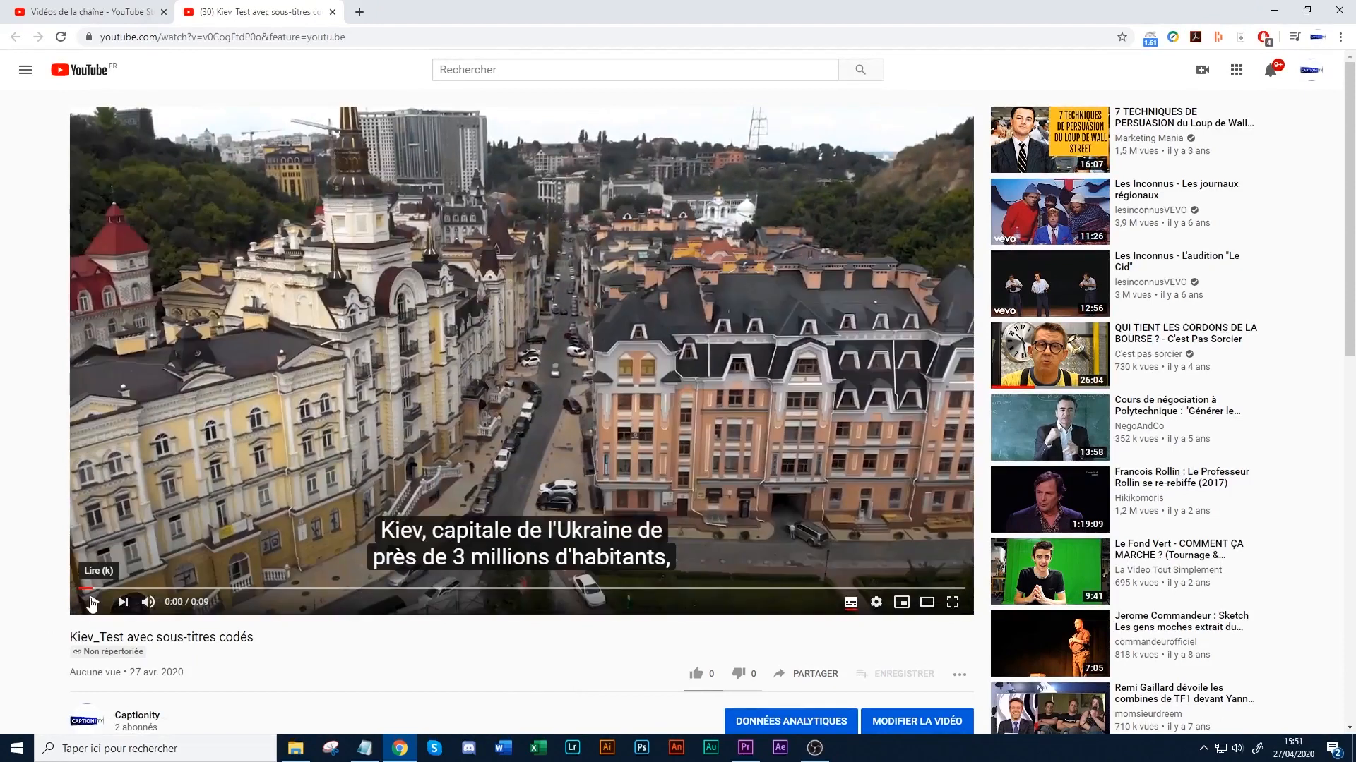
{"action": "left_click", "coordinate": [92, 602]}
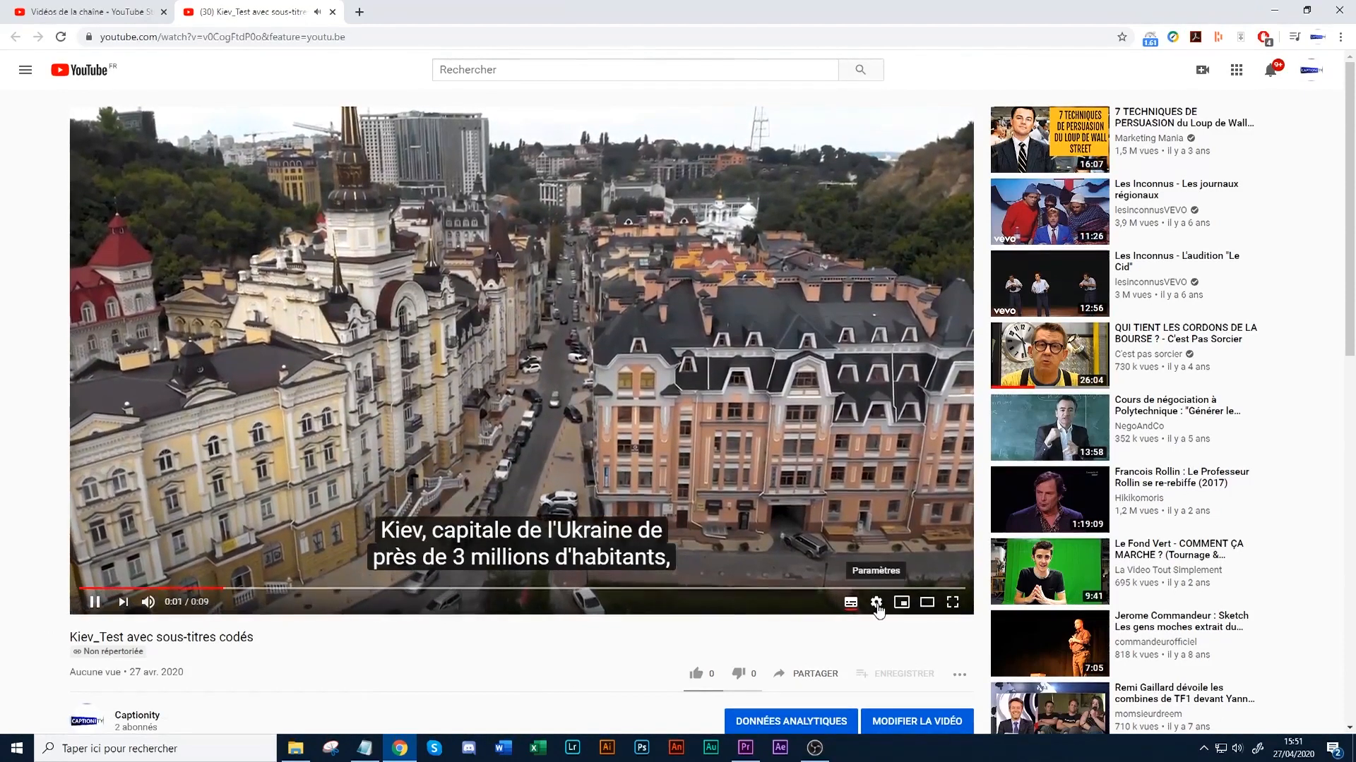
{"action": "left_click", "coordinate": [879, 606]}
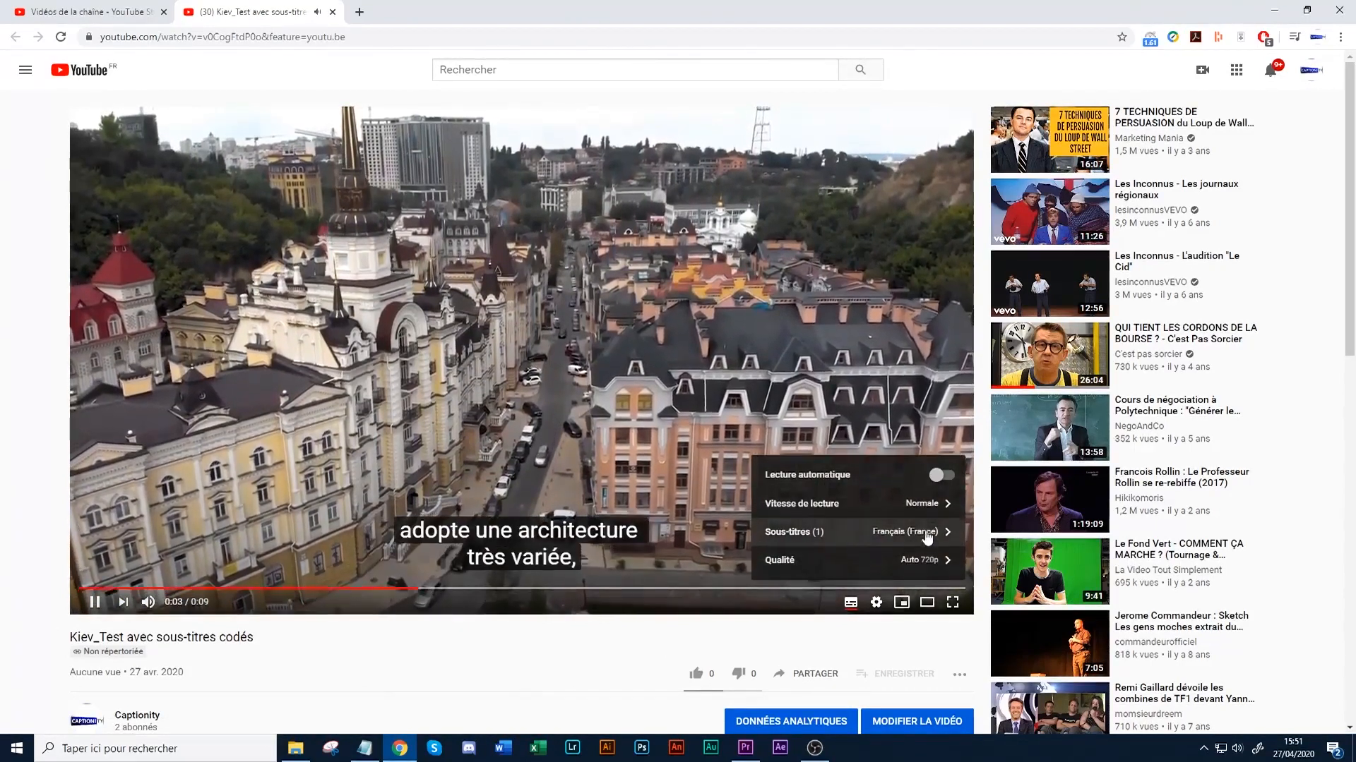
{"action": "left_click", "coordinate": [918, 533]}
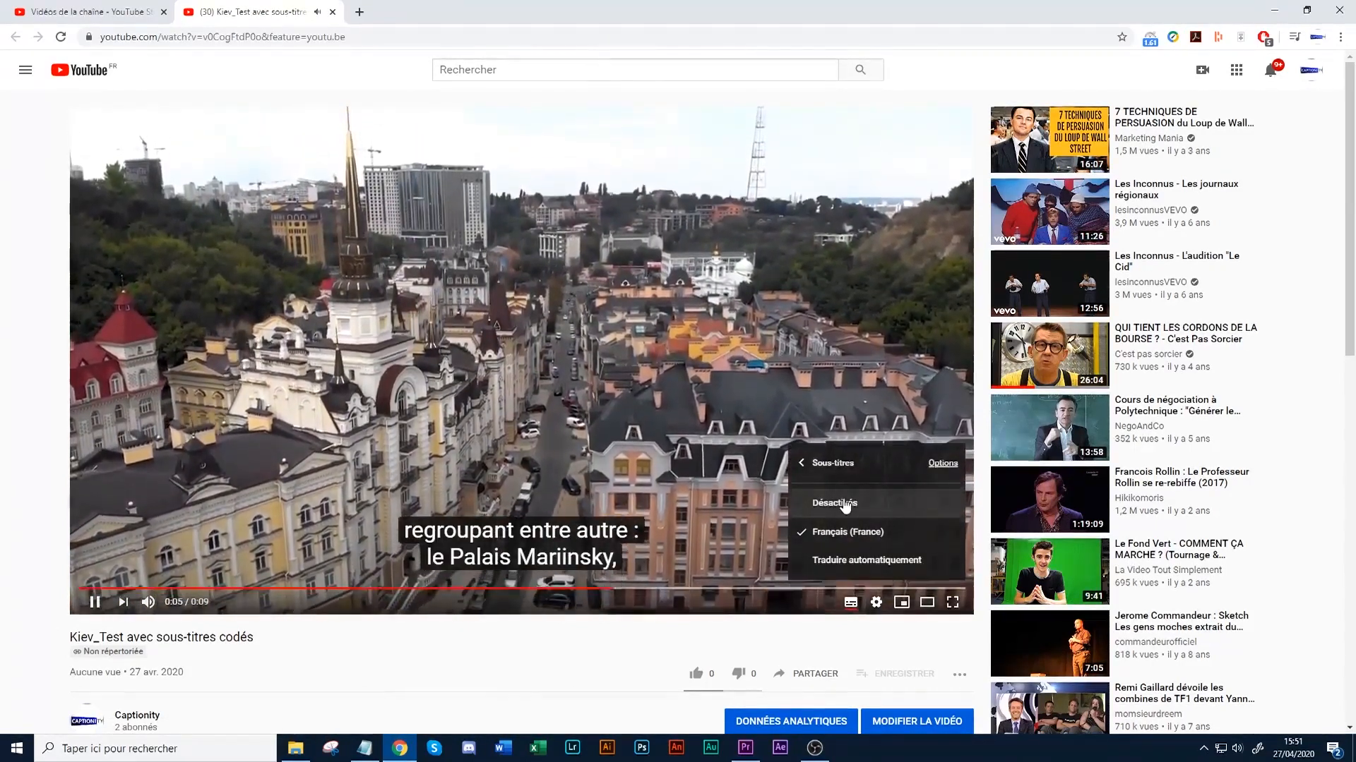
{"action": "left_click", "coordinate": [840, 504]}
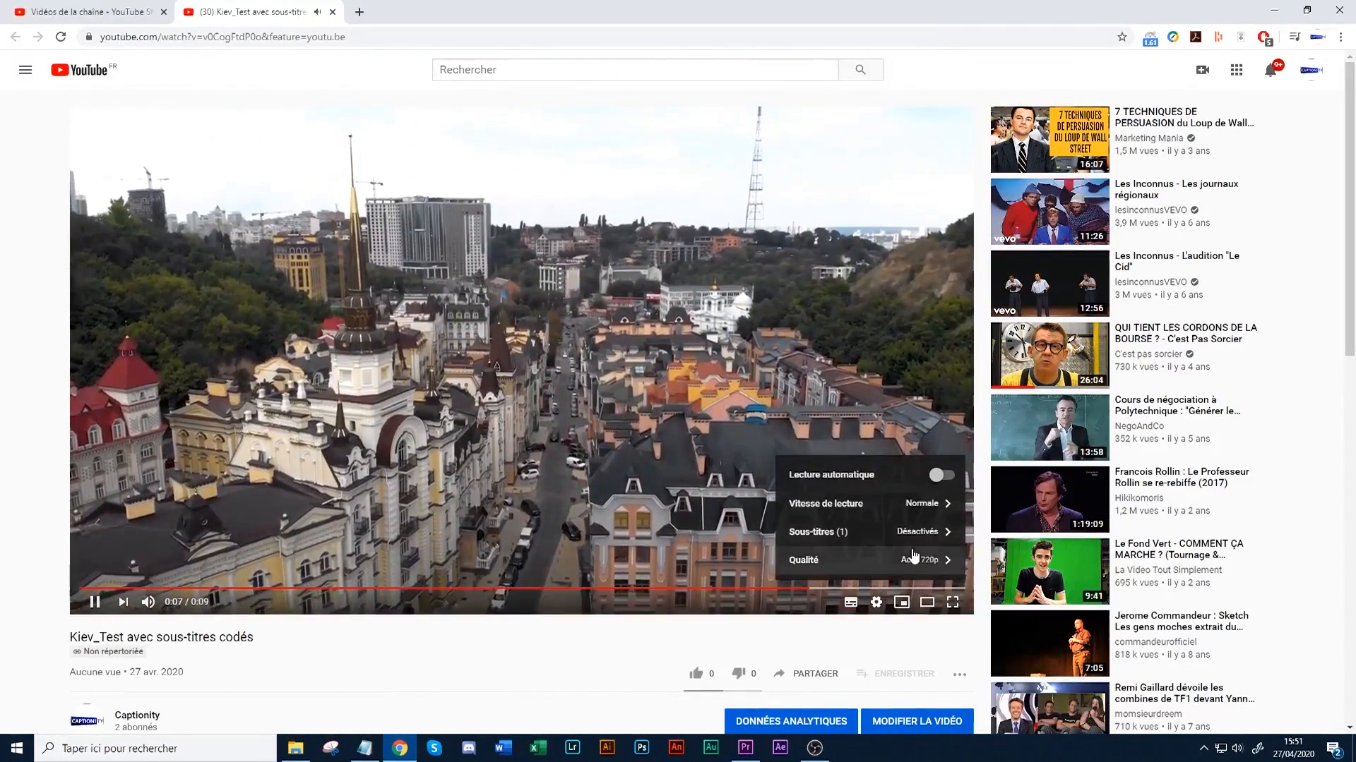
- Replay the uploaded video without subtitles, pause it near the start and look over its page
{"action": "left_click", "coordinate": [94, 603]}
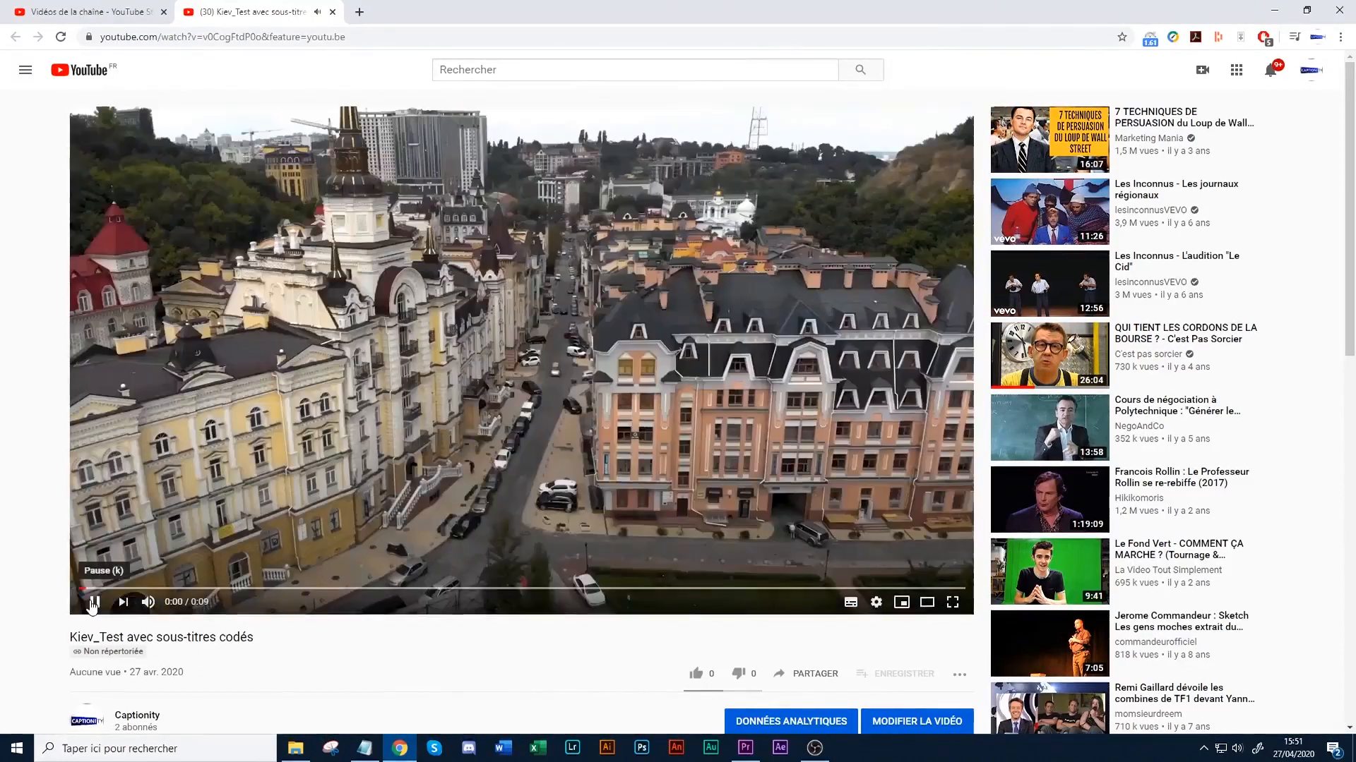
{"action": "left_click", "coordinate": [91, 604]}
{"action": "scroll", "coordinate": [531, 624], "scroll_direction": "down", "scroll_amount": 1}
{"action": "scroll", "coordinate": [532, 623], "scroll_direction": "up", "scroll_amount": 1}
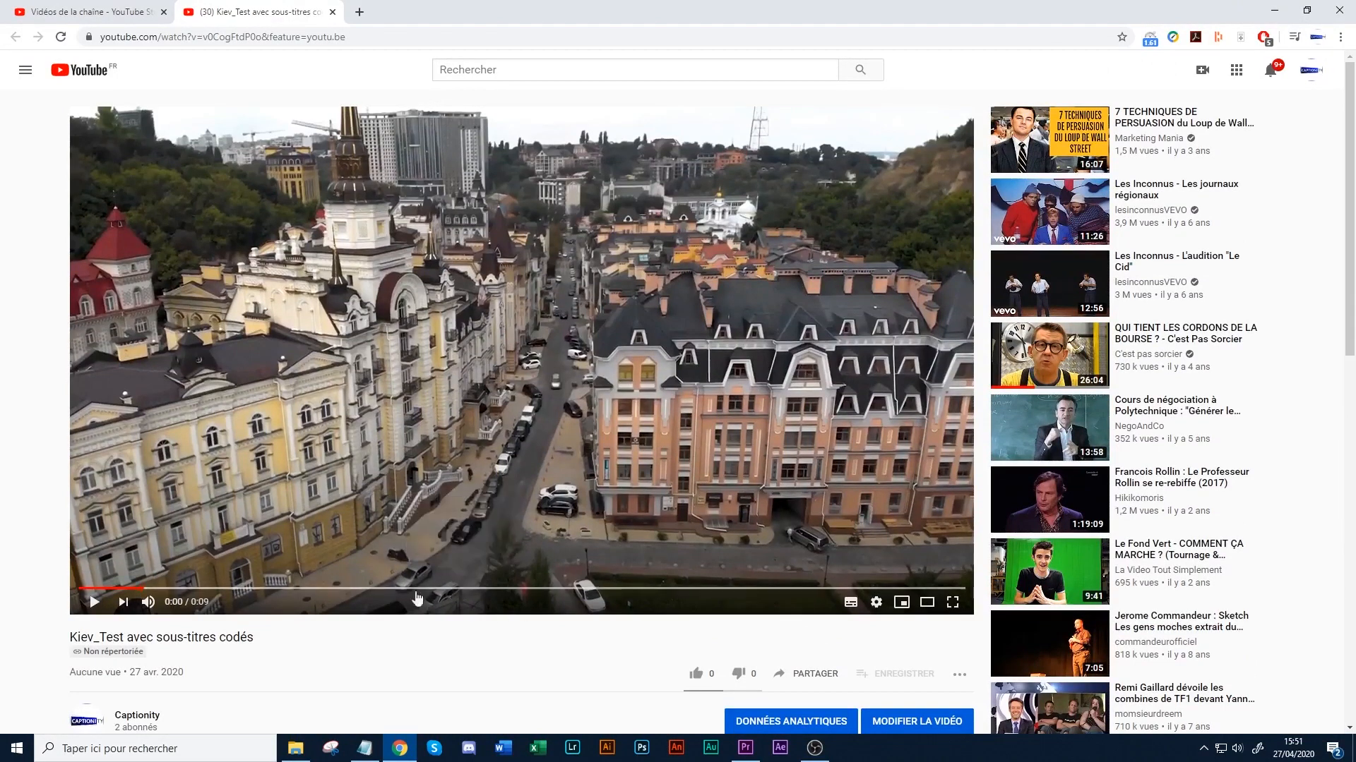
{"action": "scroll", "coordinate": [393, 625], "scroll_direction": "down", "scroll_amount": 1}
{"action": "scroll", "coordinate": [392, 625], "scroll_direction": "up", "scroll_amount": 1}
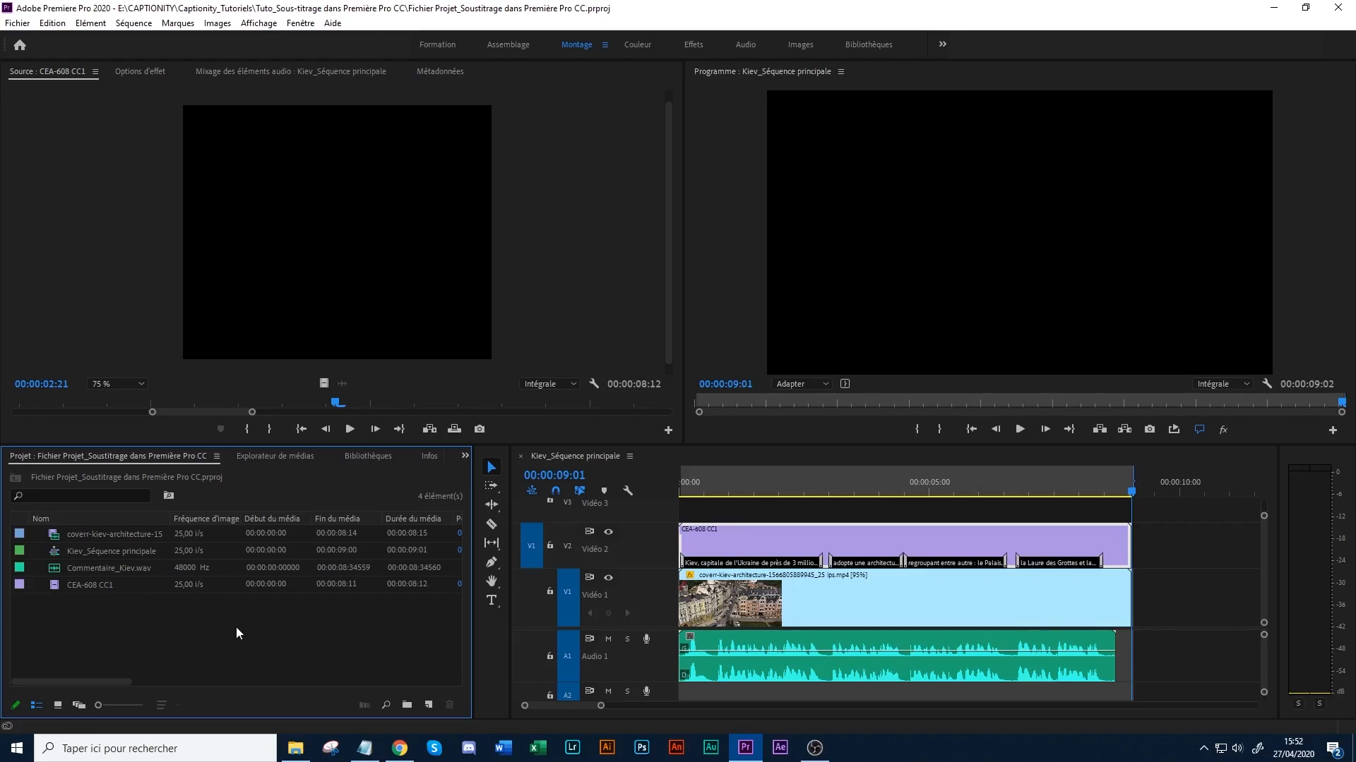
- Widen the project panel and create a captions item with the Sous-titres en clair standard, a 25,00 i/s timebase and a 1920 × 1080 frame
{"action": "left_click_drag", "start_coordinate": [472, 543], "coordinate": [499, 540]}
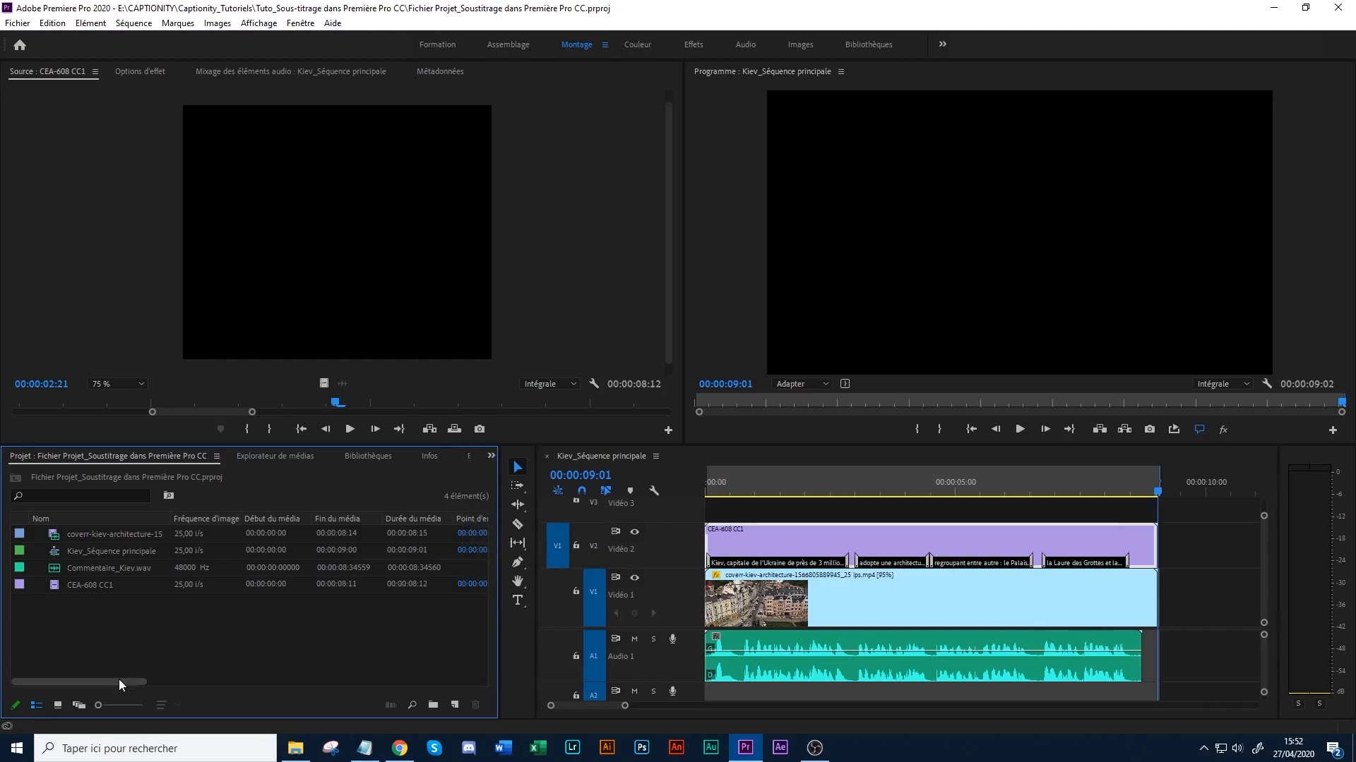
{"action": "left_click", "coordinate": [456, 706]}
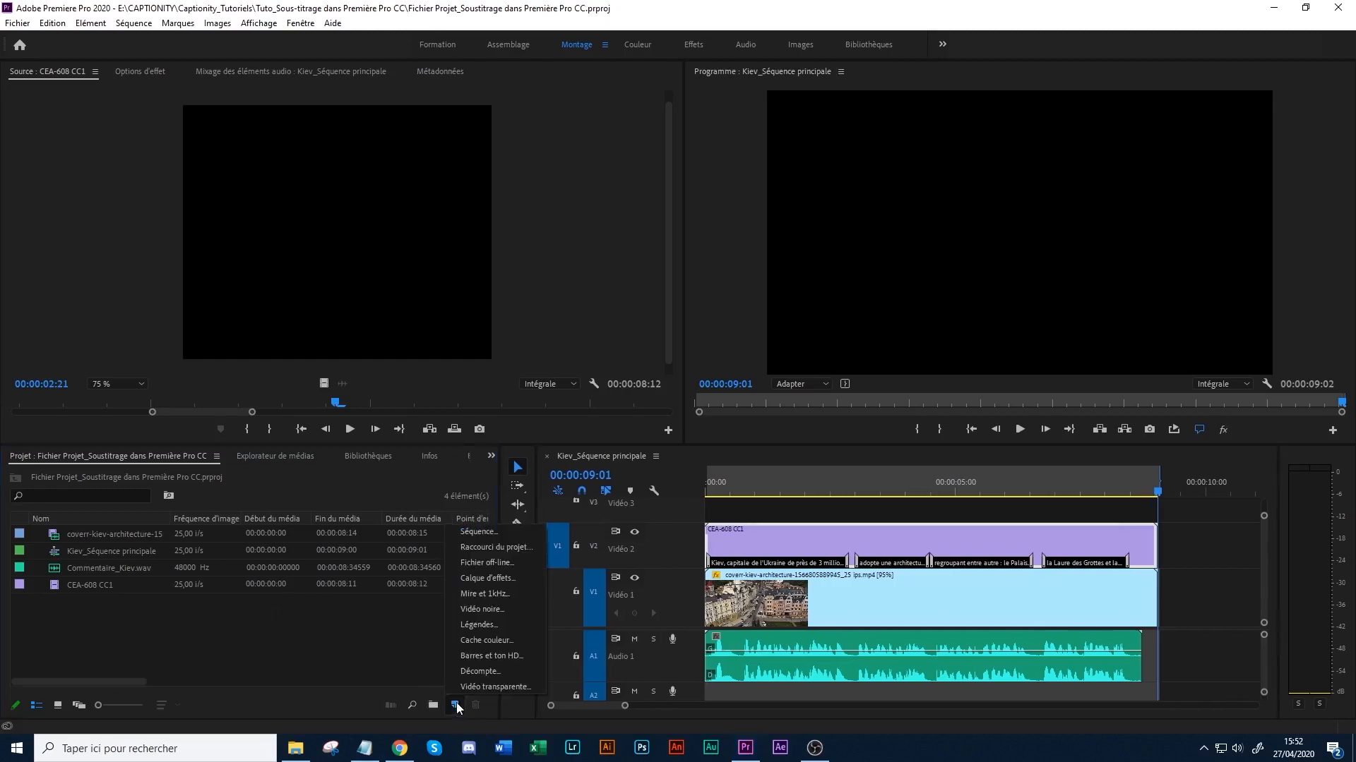
{"action": "left_click", "coordinate": [492, 621]}
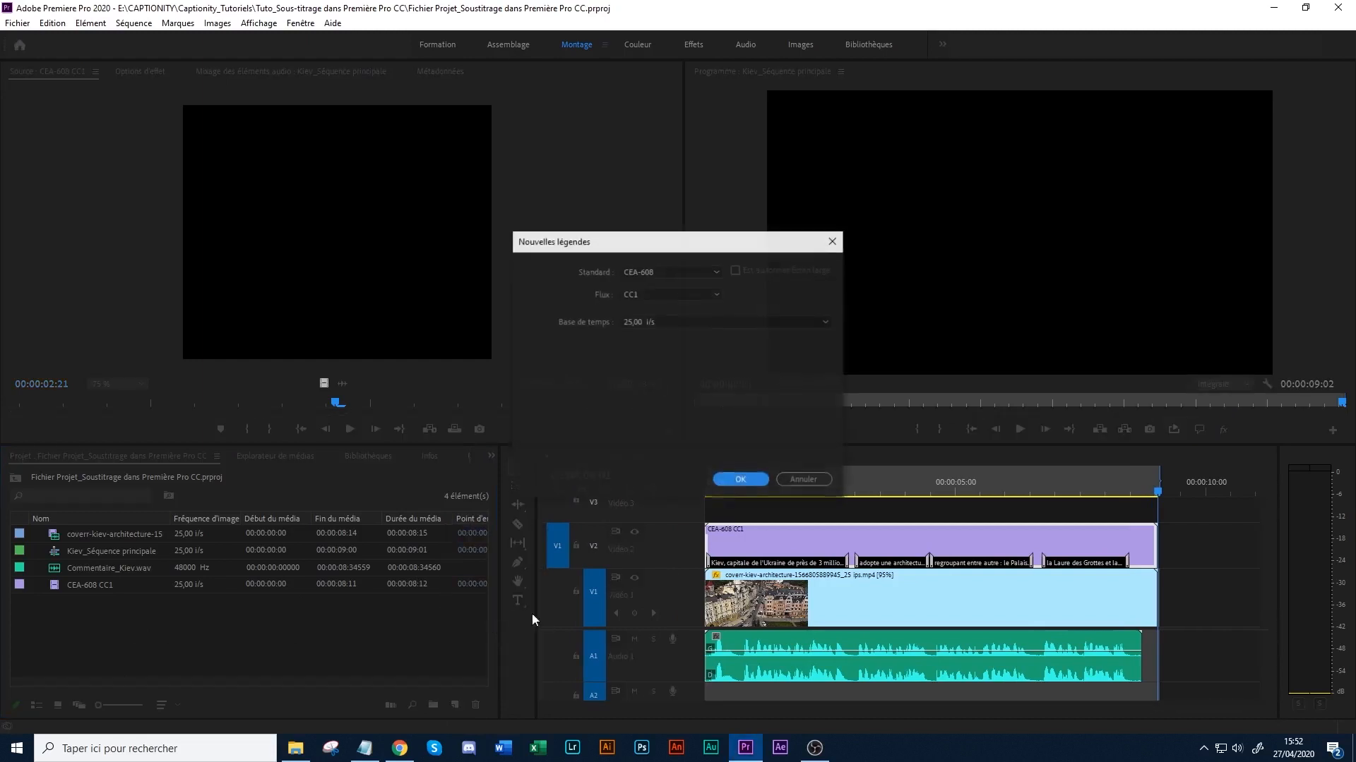
{"action": "left_click", "coordinate": [658, 269]}
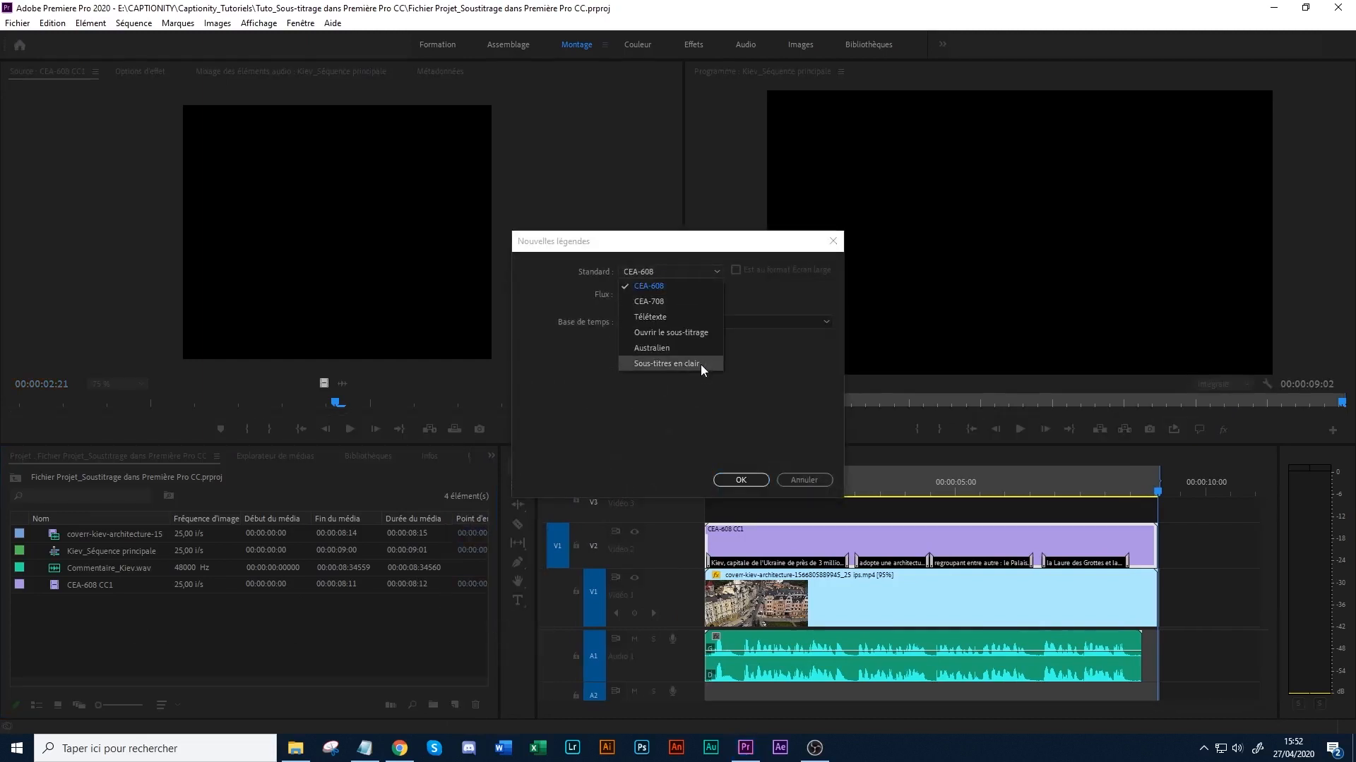
{"action": "left_click", "coordinate": [700, 365]}
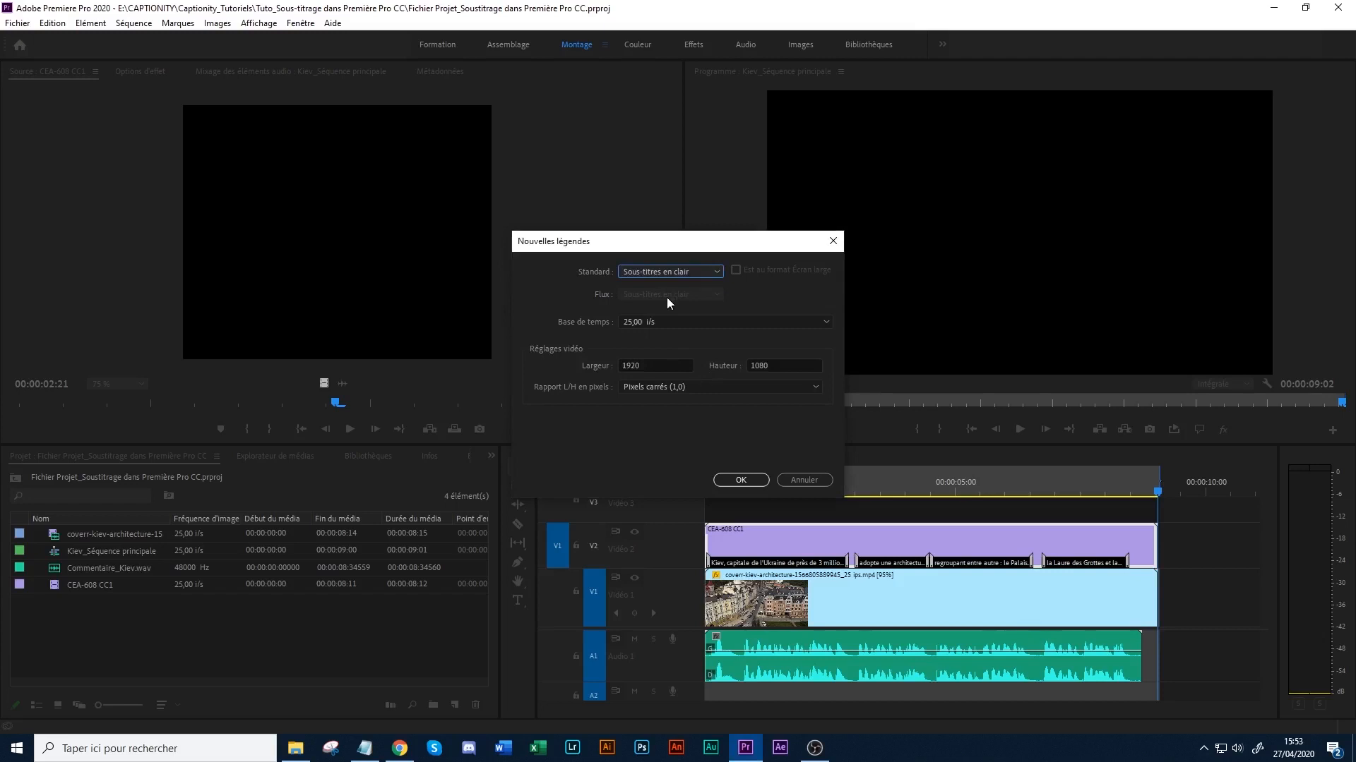
{"action": "left_click", "coordinate": [645, 322]}
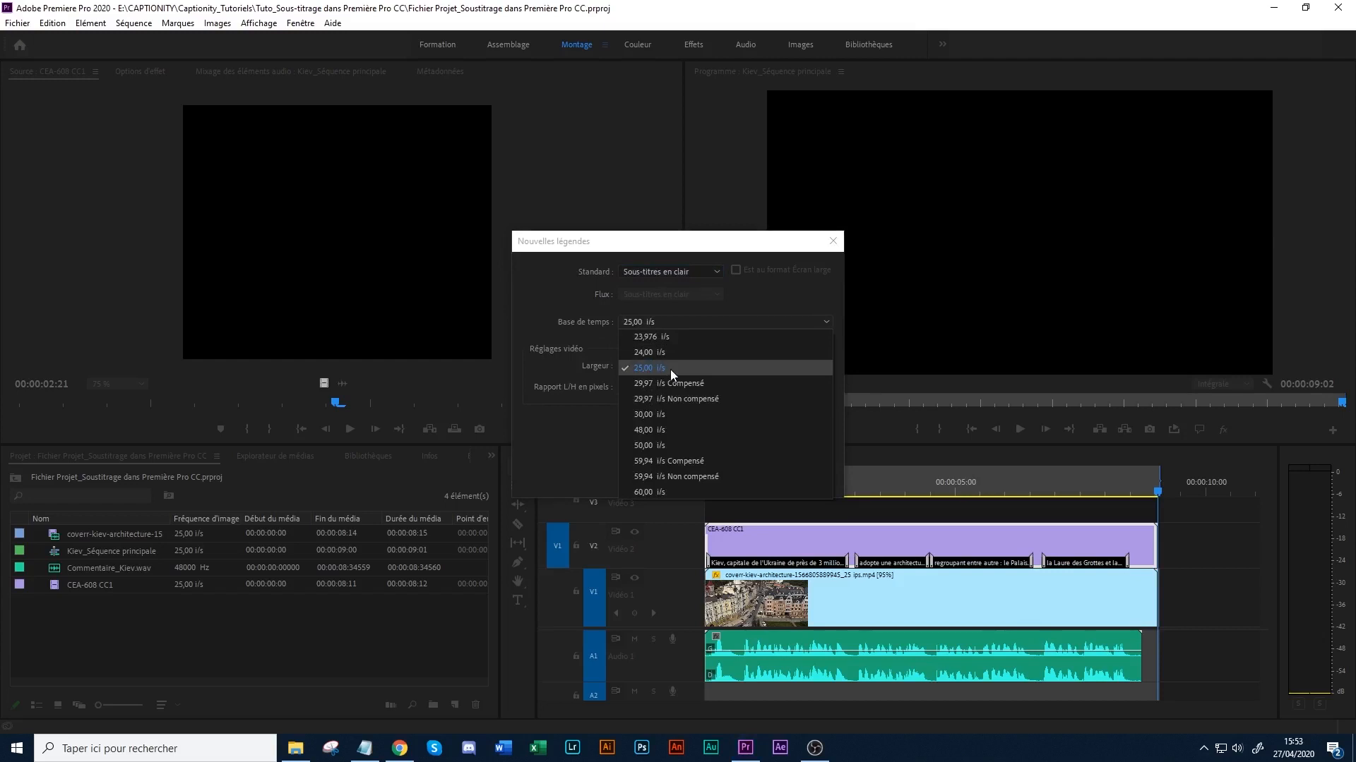
{"action": "left_click", "coordinate": [647, 368]}
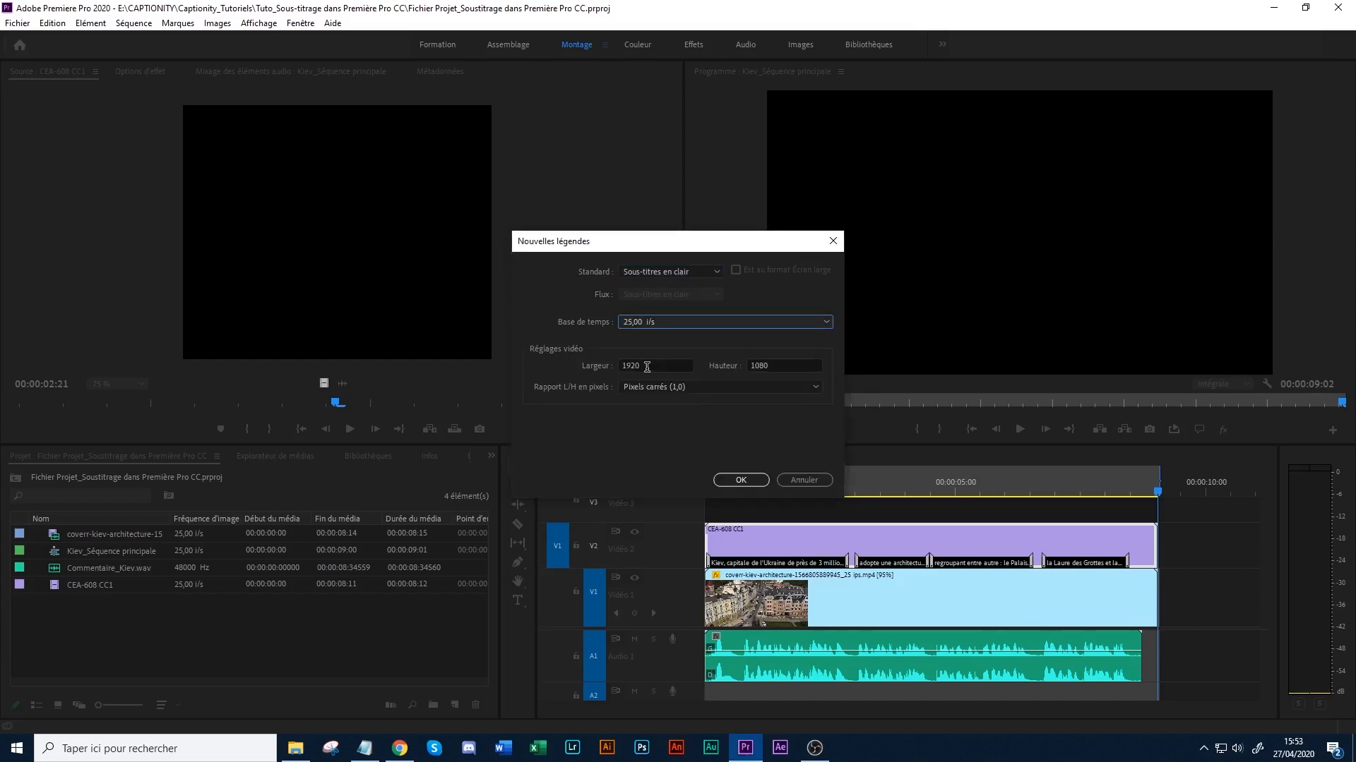
{"action": "left_click", "coordinate": [651, 319]}
{"action": "left_click", "coordinate": [634, 328]}
{"action": "left_click", "coordinate": [783, 366]}
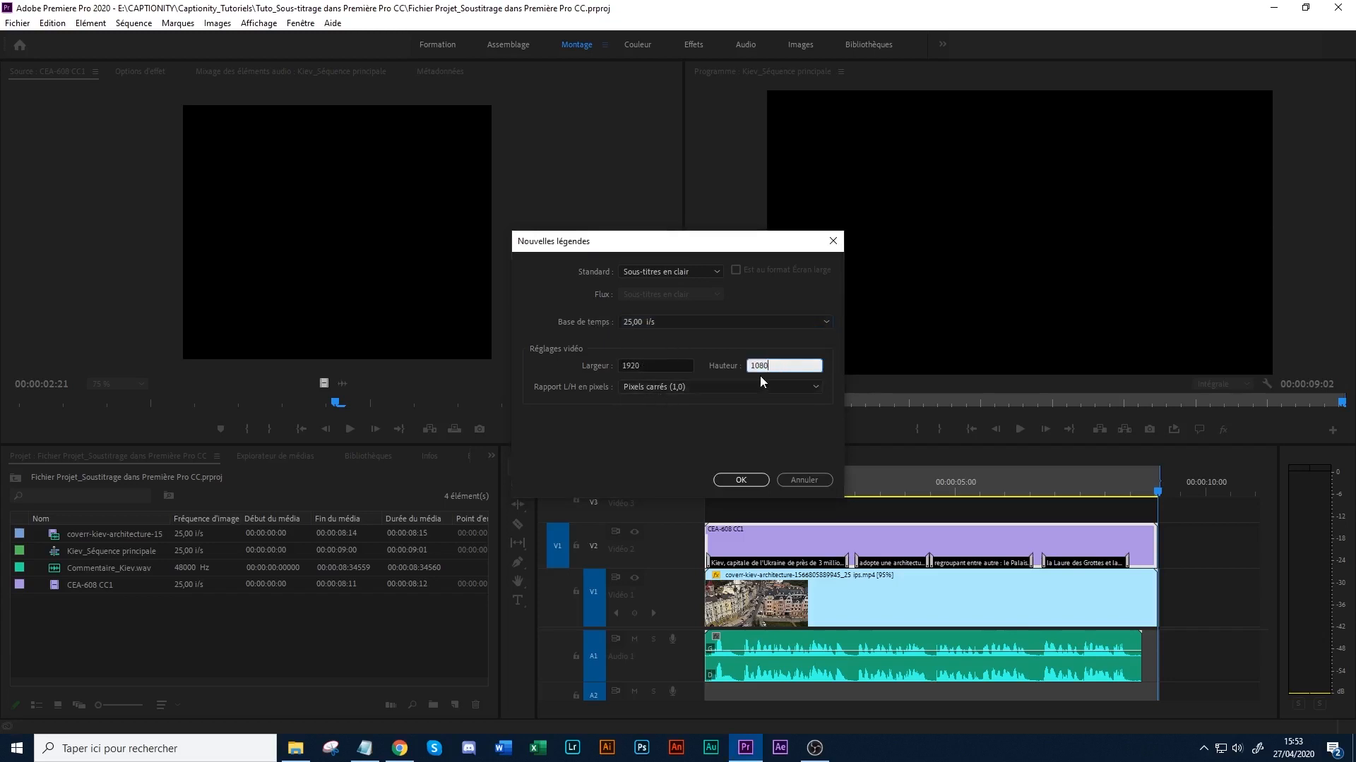
{"action": "left_click", "coordinate": [738, 480]}
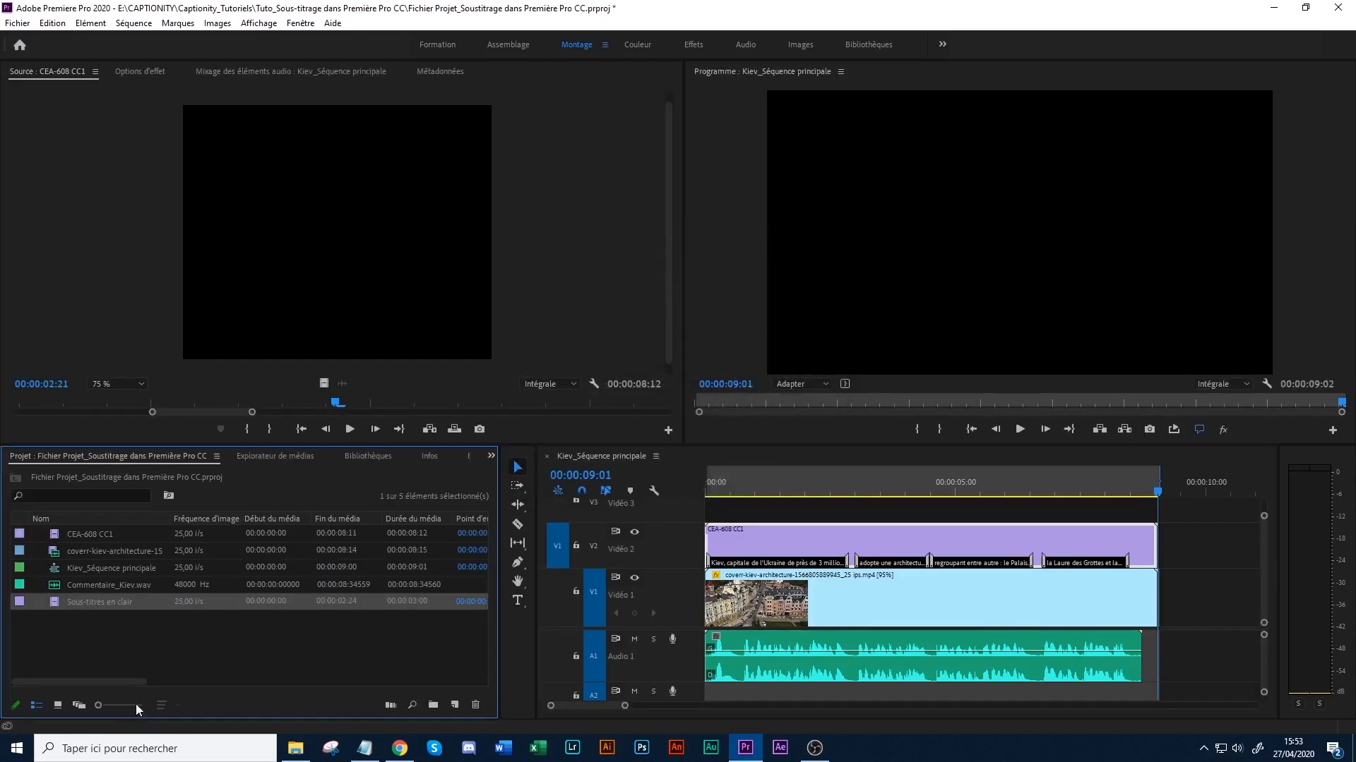
- Create a project bin named "Sous-titres codés"
{"action": "left_click", "coordinate": [130, 644]}
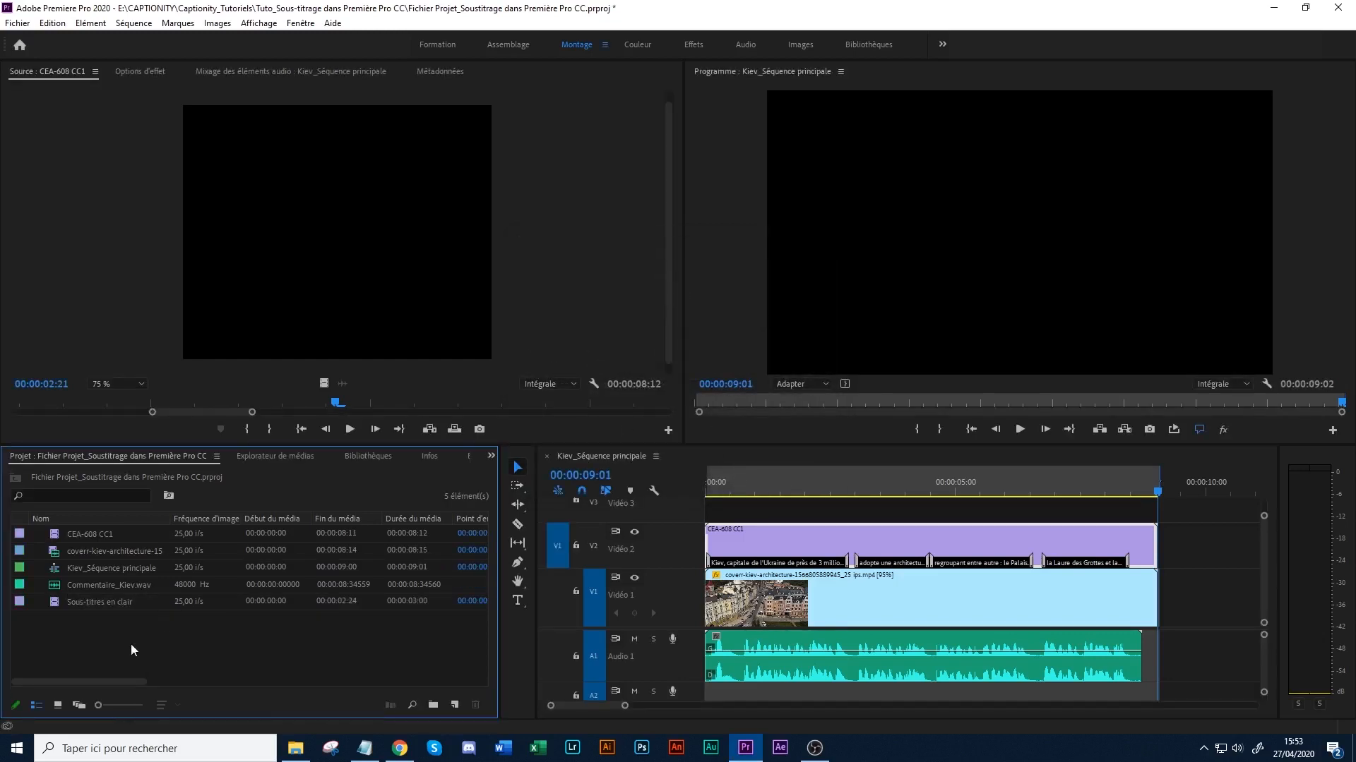
{"action": "left_click", "coordinate": [72, 605]}
{"action": "left_click", "coordinate": [54, 623]}
{"action": "left_click", "coordinate": [433, 704]}
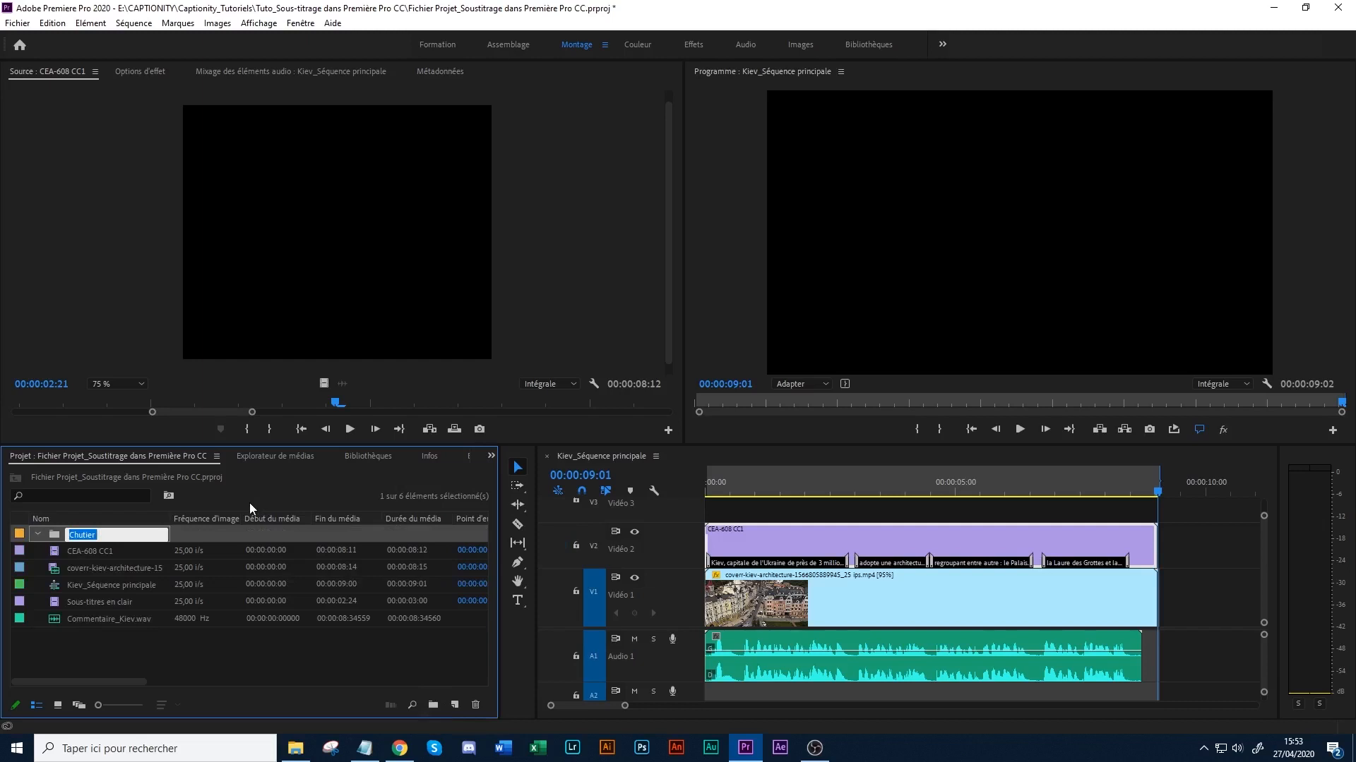
{"action": "type", "text": "Sous-"}
{"action": "type", "text": "titres codés"}
{"action": "left_click", "coordinate": [115, 646]}
- Move the CEA-608 CC1 captions and the Kiev_Séquence principale sequence into the Sous-titres codés bin
{"action": "left_click", "coordinate": [108, 552]}
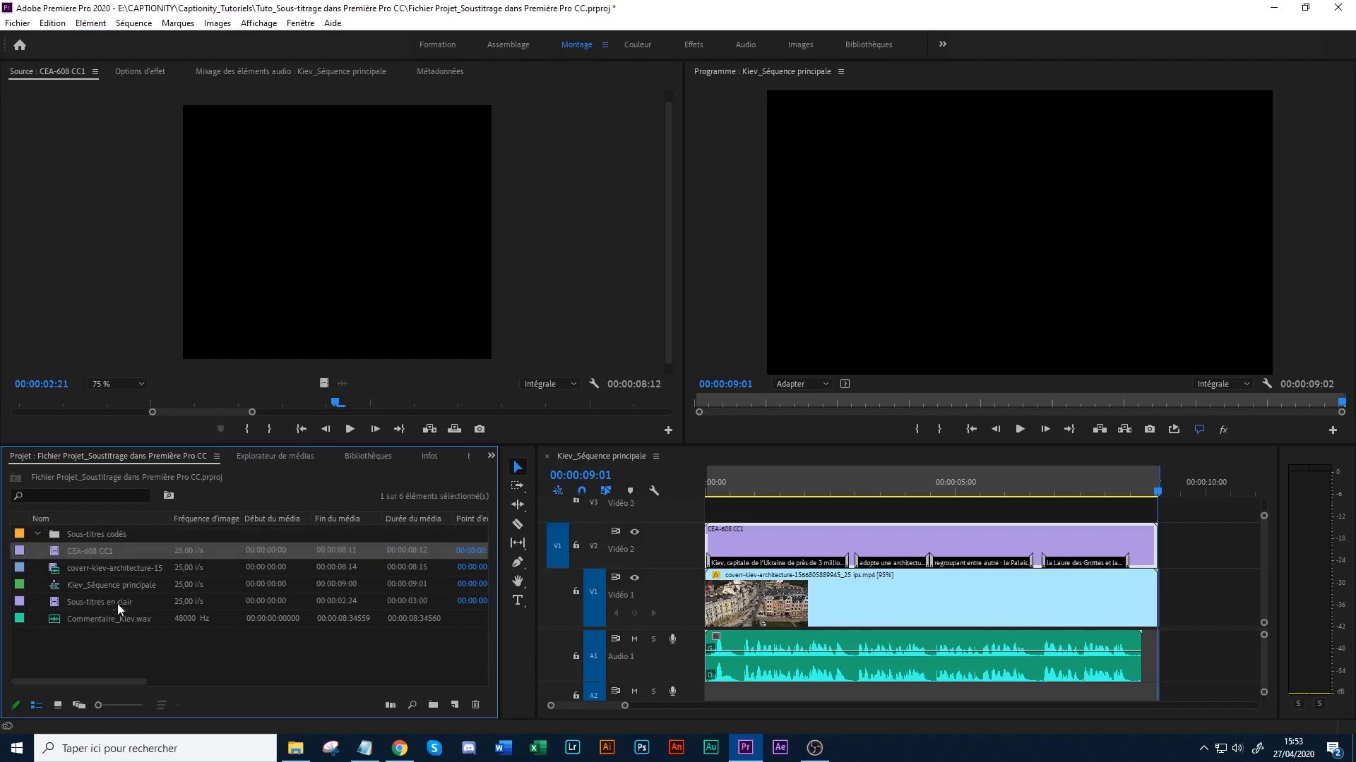
{"action": "left_click_drag", "start_coordinate": [101, 558], "coordinate": [96, 536]}
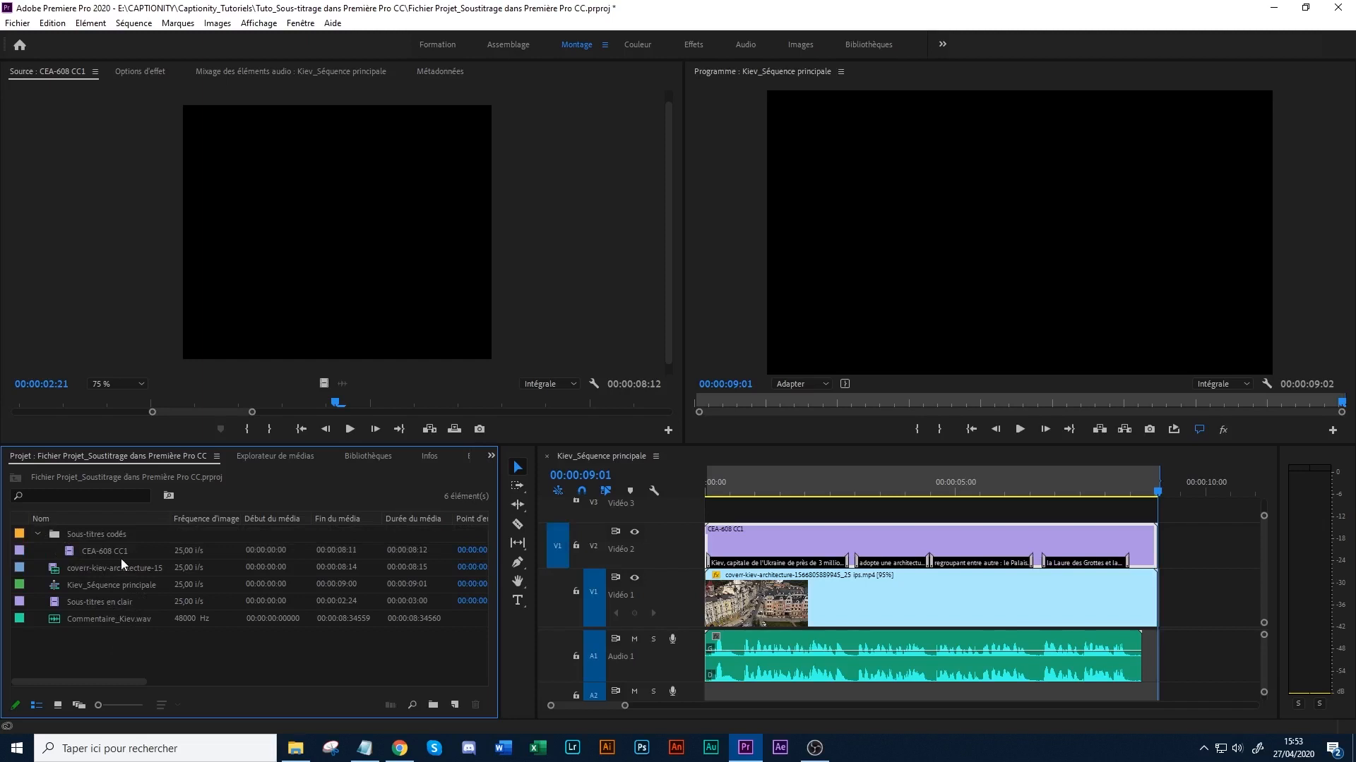
{"action": "left_click_drag", "start_coordinate": [98, 583], "coordinate": [93, 536]}
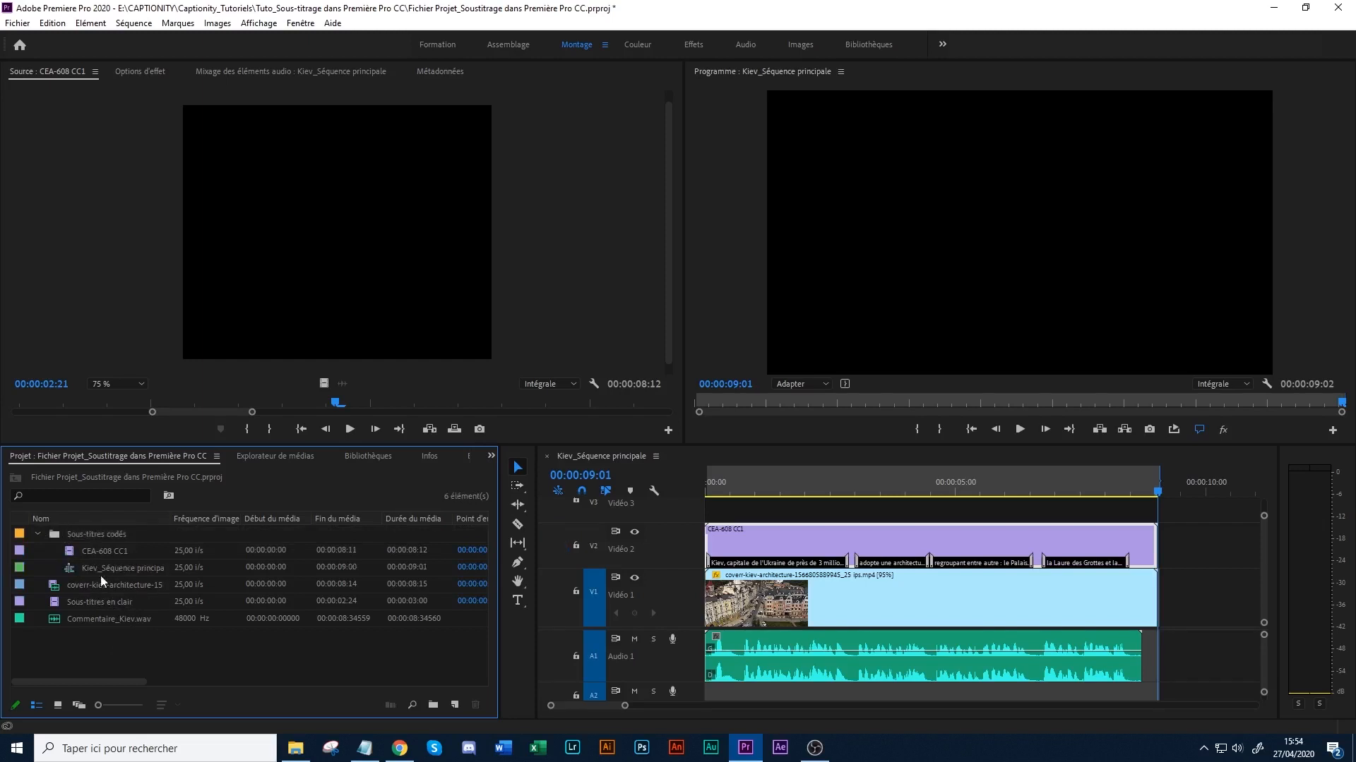
{"action": "left_click", "coordinate": [97, 579]}
{"action": "left_click", "coordinate": [87, 599]}
{"action": "left_click", "coordinate": [101, 631]}
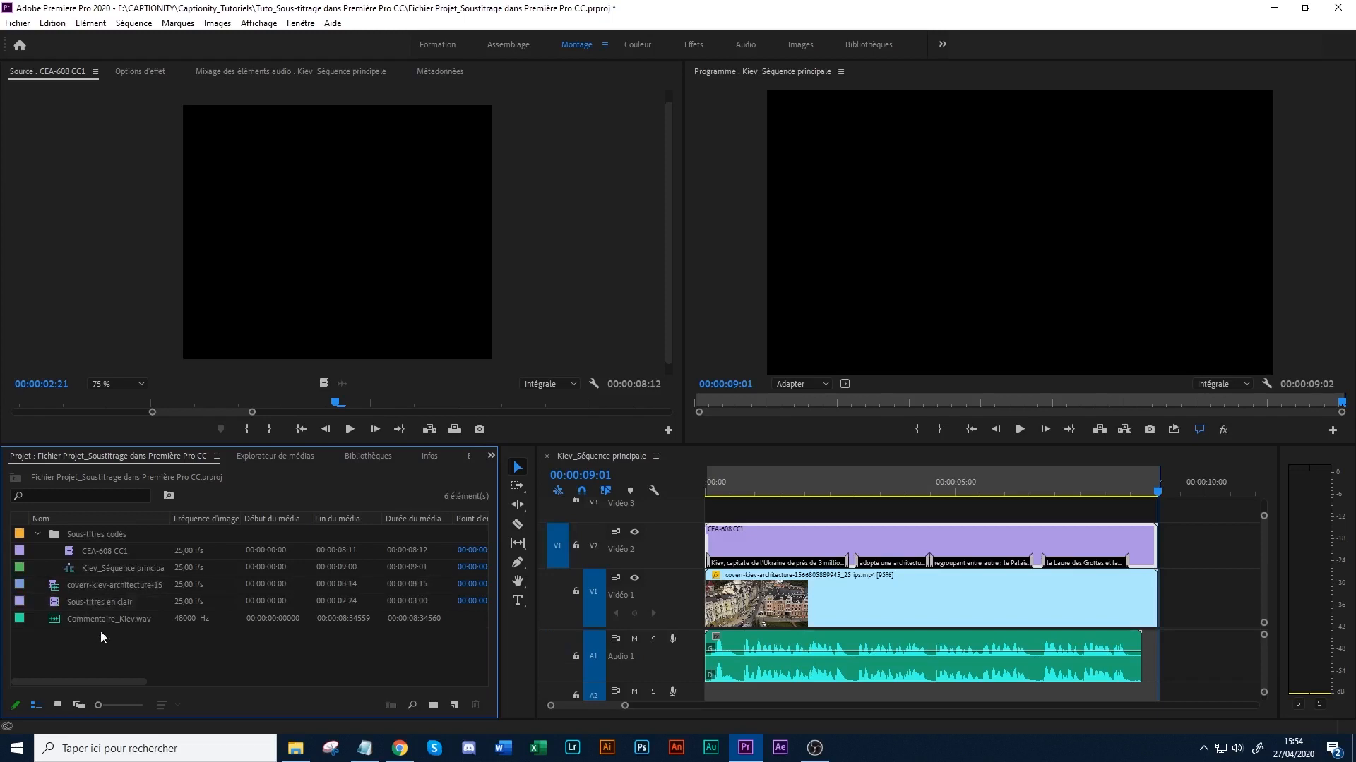
{"action": "left_click", "coordinate": [38, 533]}
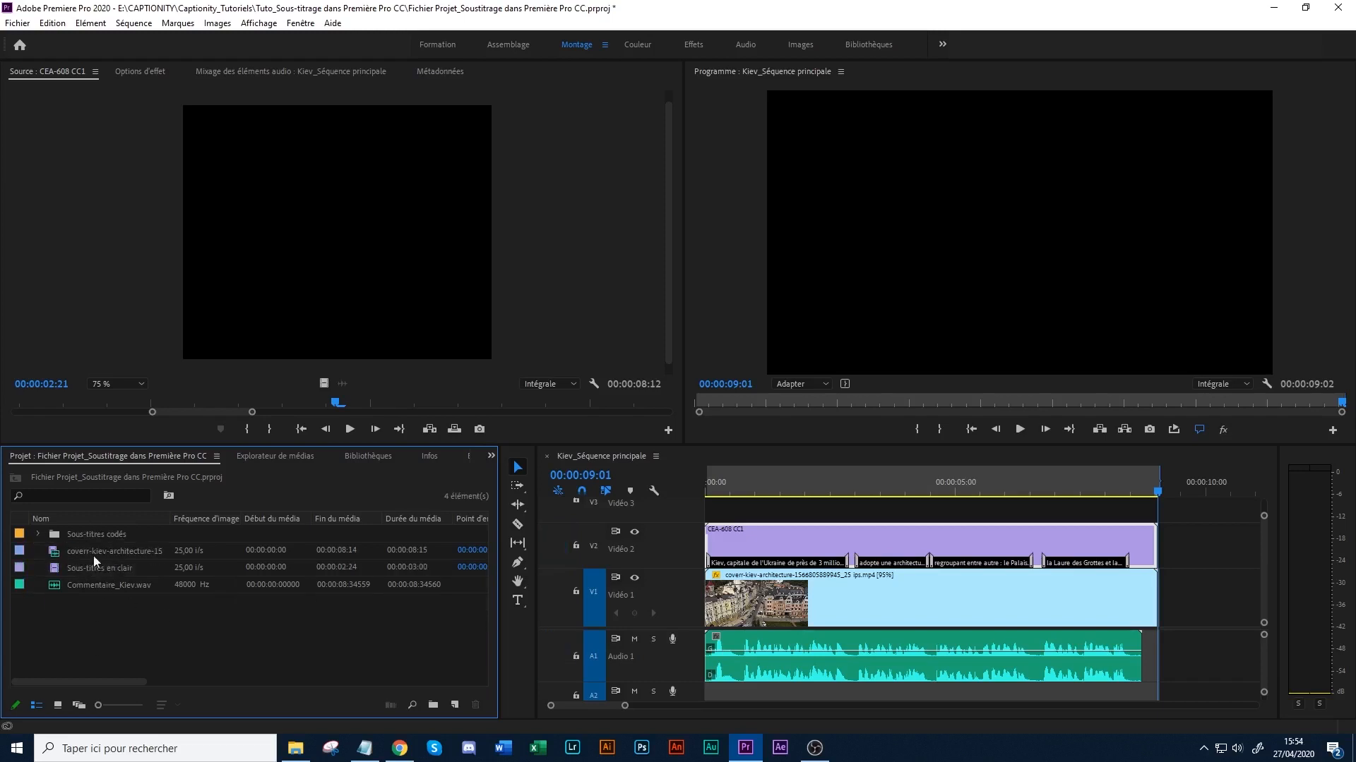
{"action": "left_click", "coordinate": [38, 534]}
- Copy the Kiev_Séquence principale sequence to the project's root level and rename the copy "Kiev_Séquence principale_sous-titres gravés"
{"action": "left_click", "coordinate": [104, 567]}
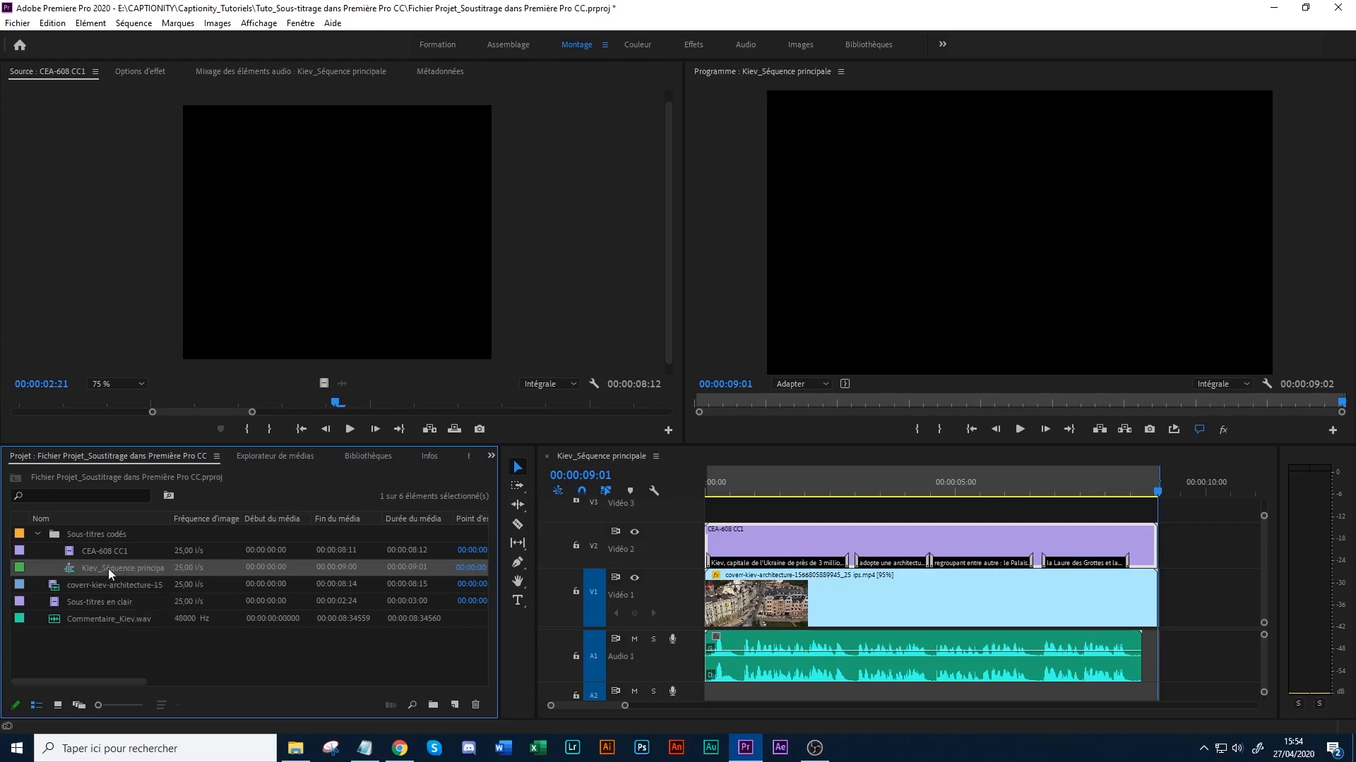
{"action": "key", "text": "ctrl+v"}
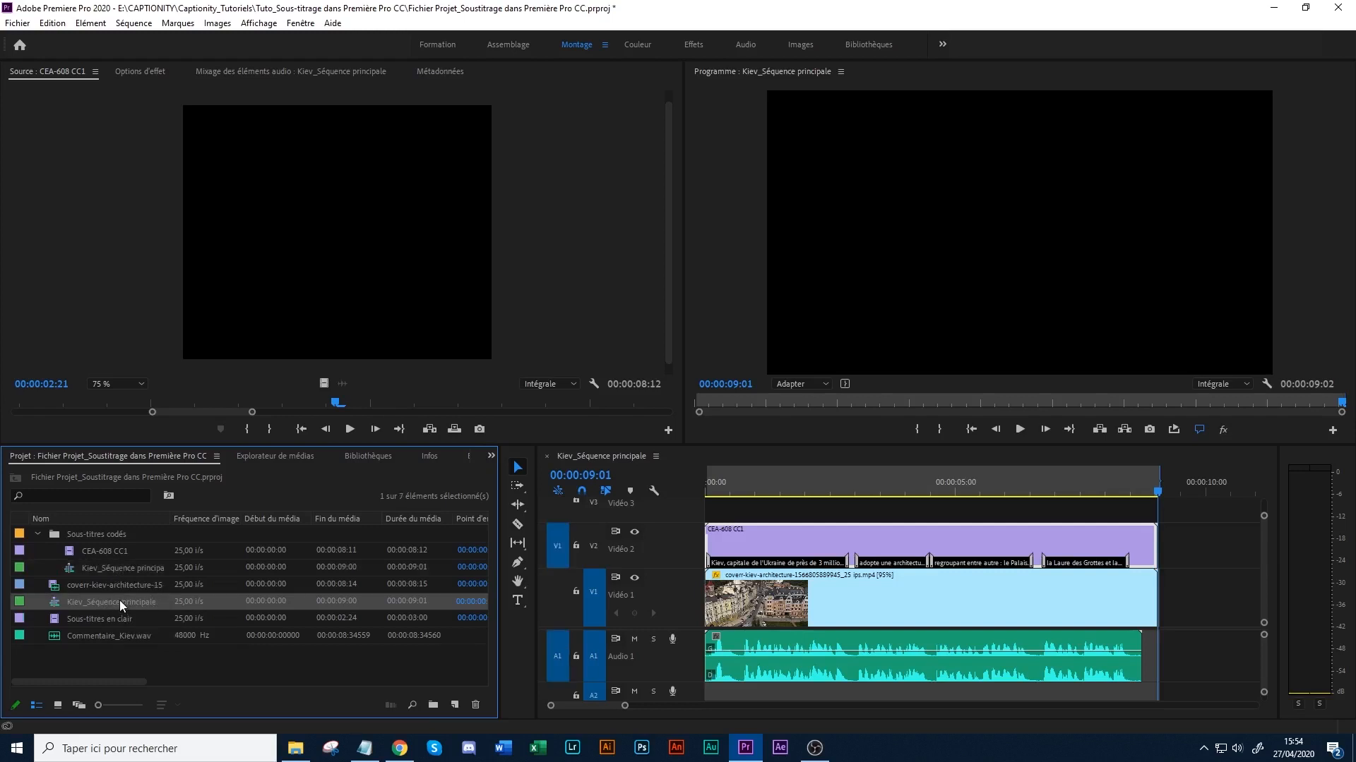
{"action": "left_click", "coordinate": [120, 600]}
{"action": "left_click", "coordinate": [156, 598]}
{"action": "type", "text": "_"}
{"action": "type", "text": "sous-titres grav"}
{"action": "type", "text": "és"}
{"action": "key", "text": "Return"}
{"action": "left_click", "coordinate": [199, 669]}
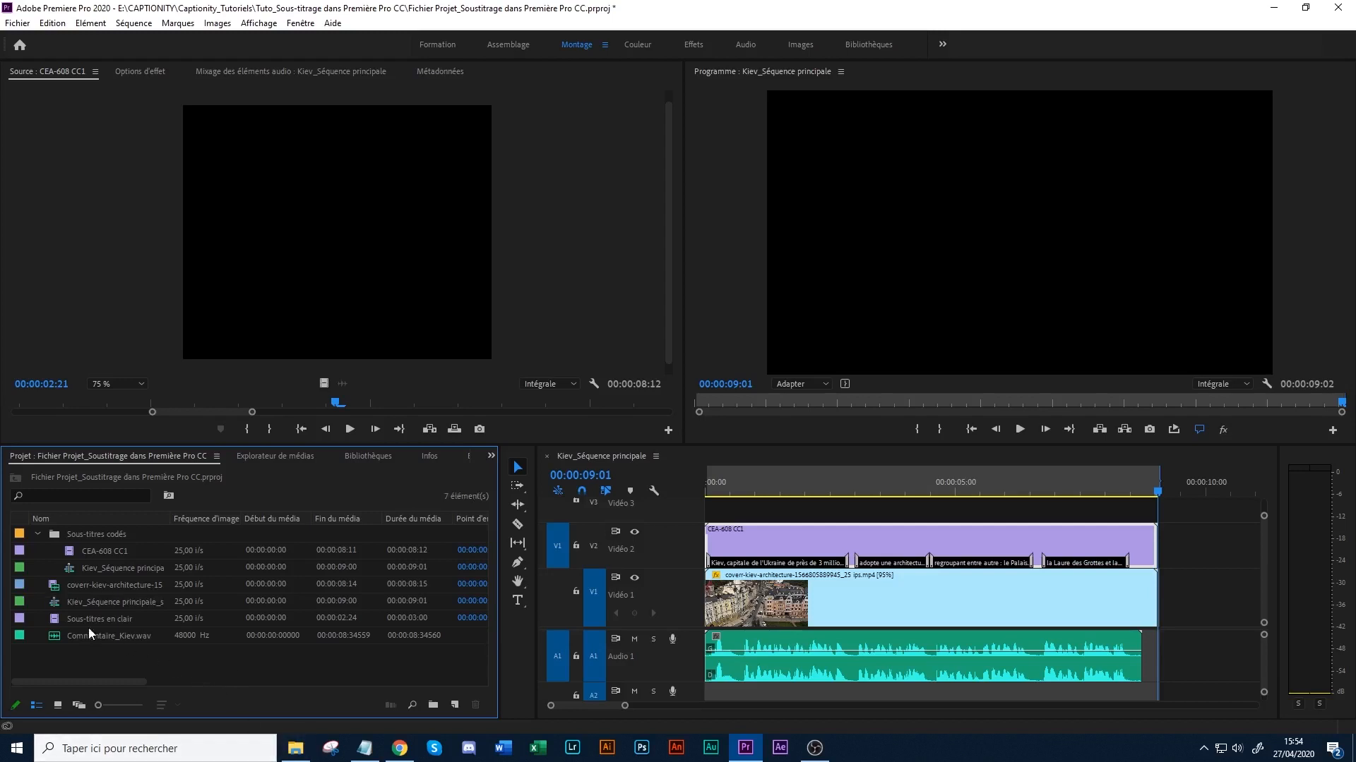
- Open Kiev_Séquence principale_sous-titres gravés, delete its CEA-608 CC1 caption clip and move the playhead to 00:00:00:22
{"action": "double_click", "coordinate": [57, 603]}
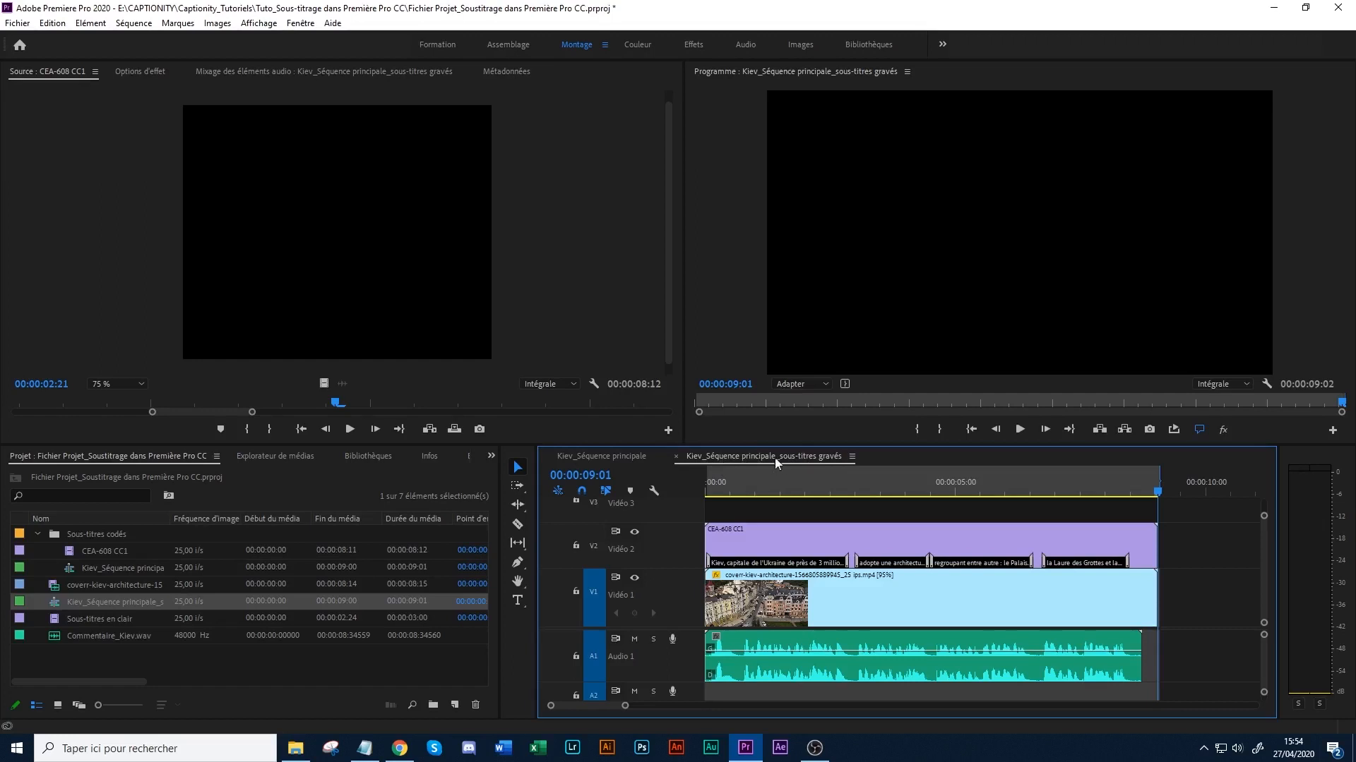
{"action": "left_click", "coordinate": [1123, 540]}
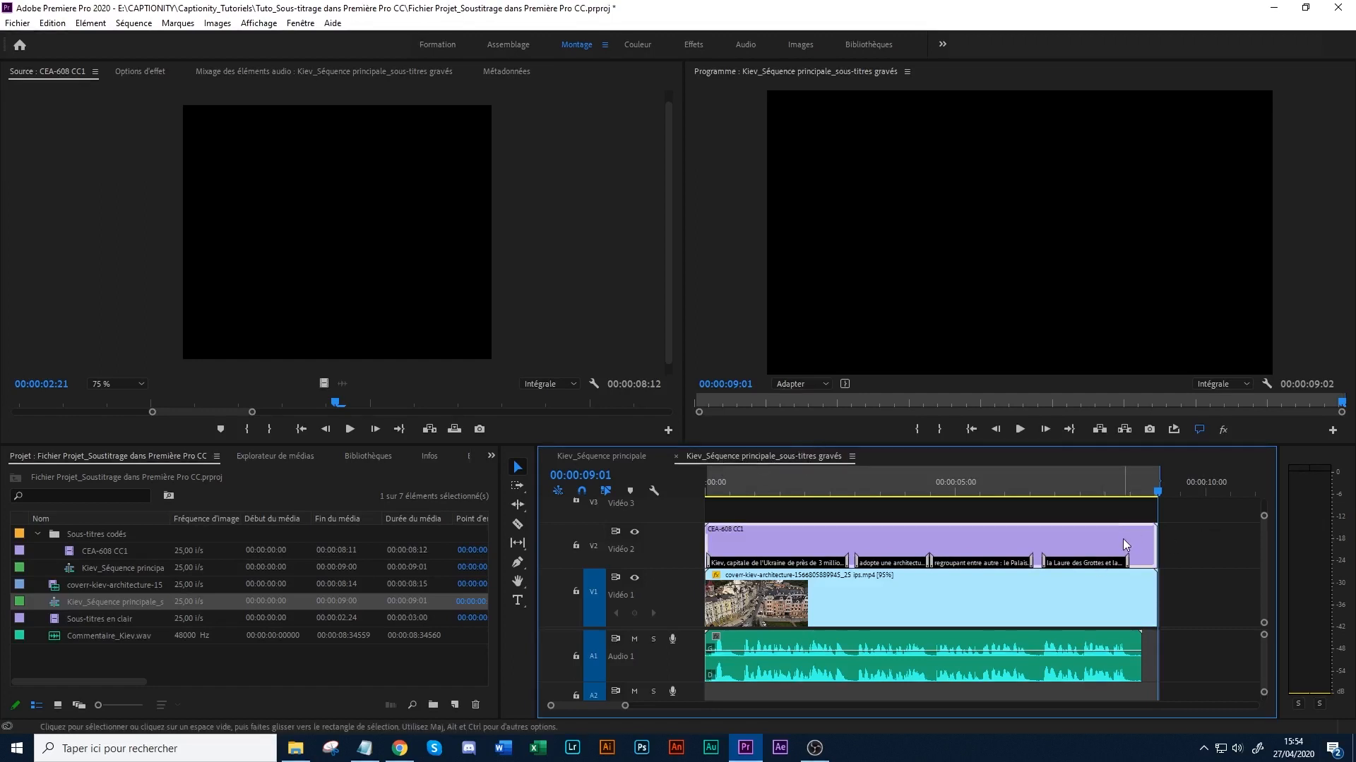
{"action": "key", "text": "Delete"}
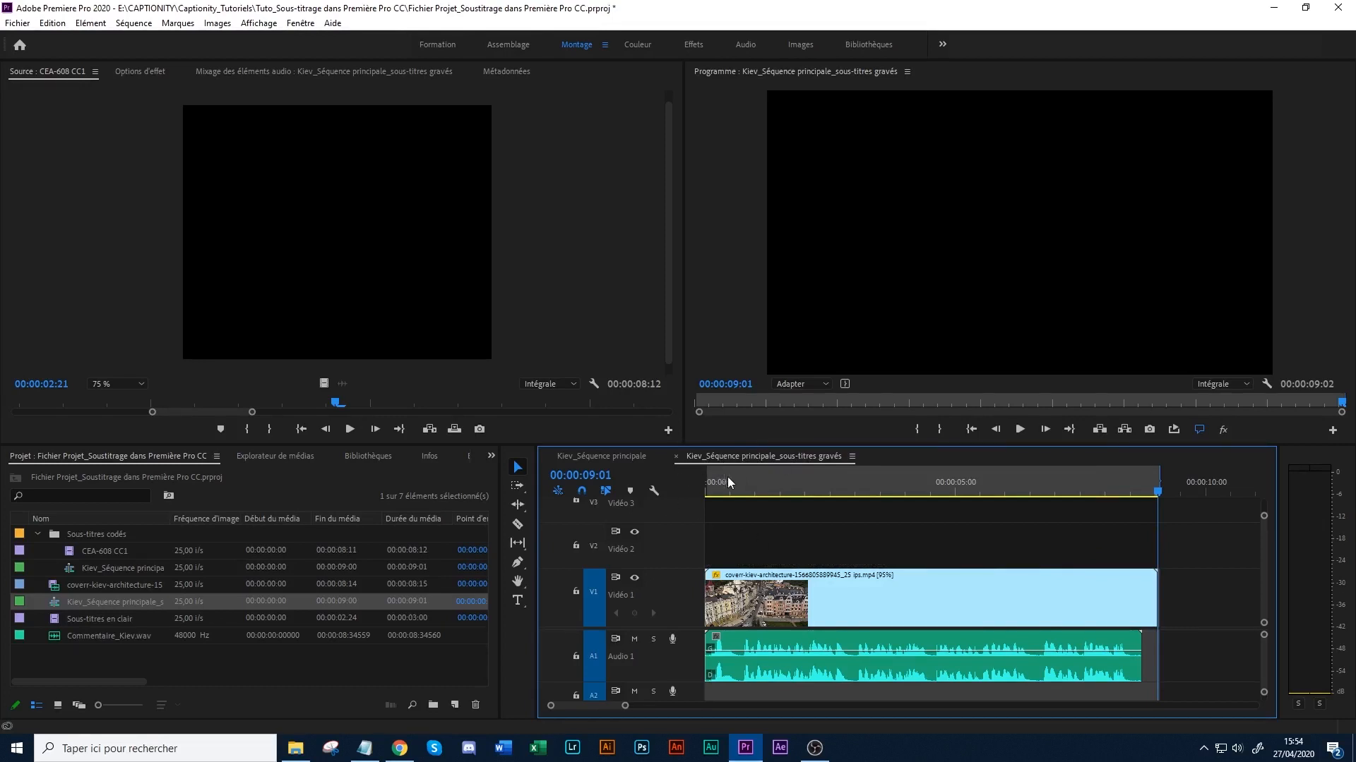
{"action": "left_click_drag", "start_coordinate": [734, 483], "coordinate": [748, 489]}
{"action": "left_click", "coordinate": [85, 623]}
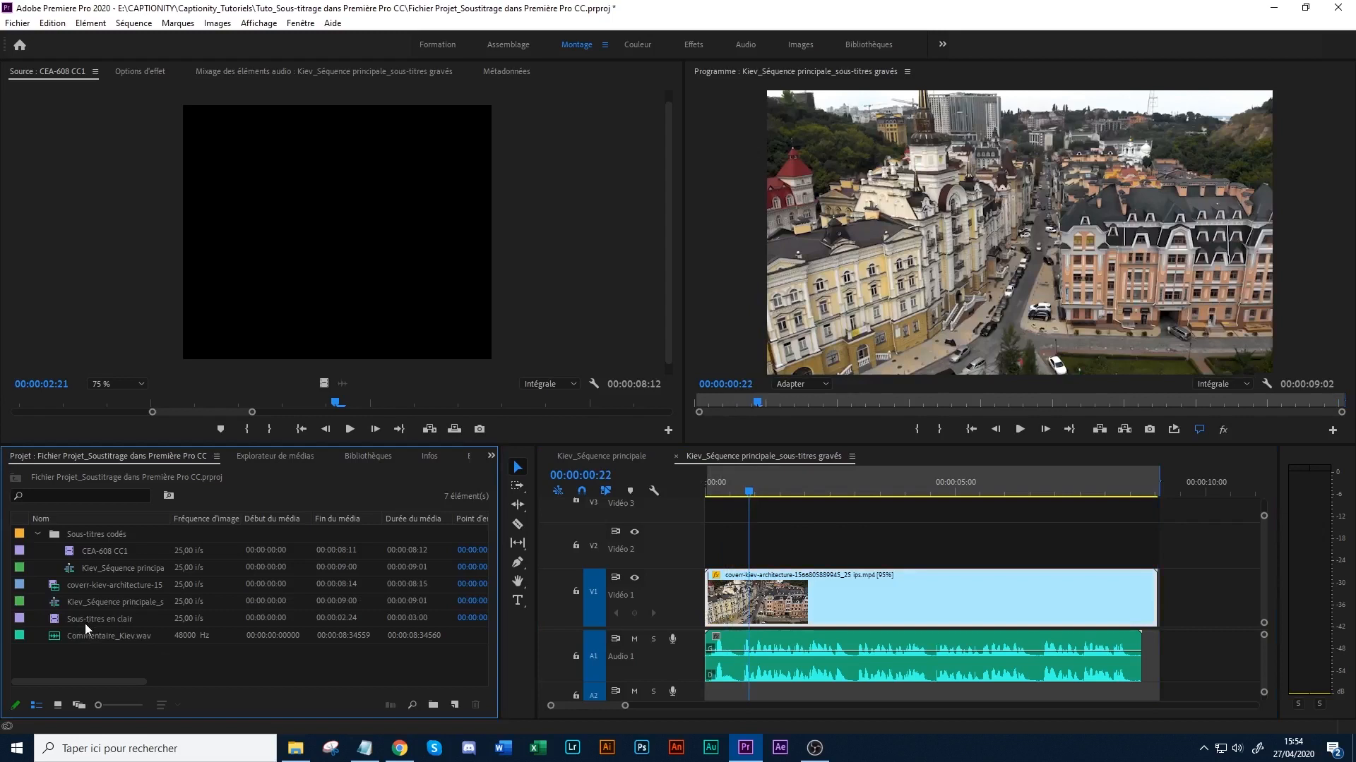
- Place the Sous-titres en clair clip on track V2 spanning the whole video and shorten its caption to end at about 00:00:01:19
{"action": "left_click_drag", "start_coordinate": [88, 616], "coordinate": [715, 554]}
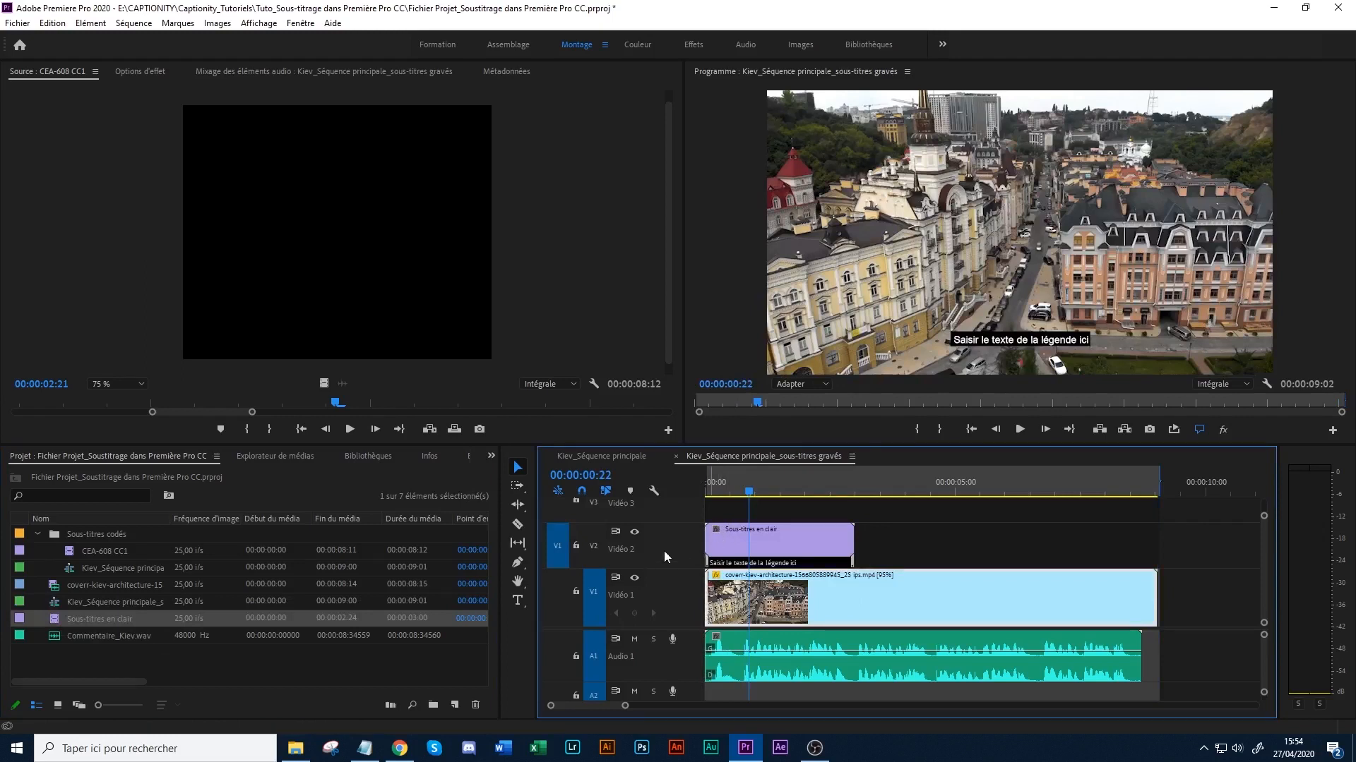
{"action": "left_click", "coordinate": [710, 480]}
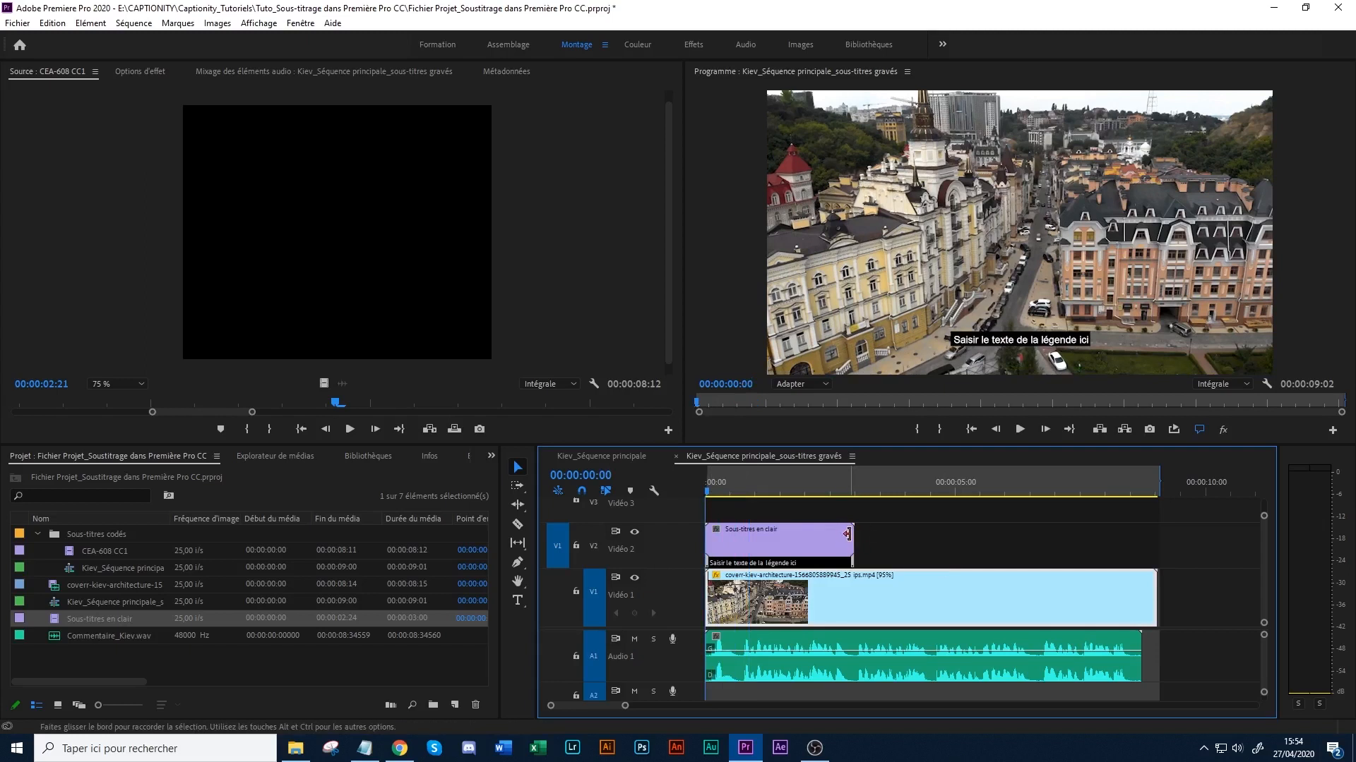
{"action": "left_click_drag", "start_coordinate": [853, 543], "coordinate": [1156, 539]}
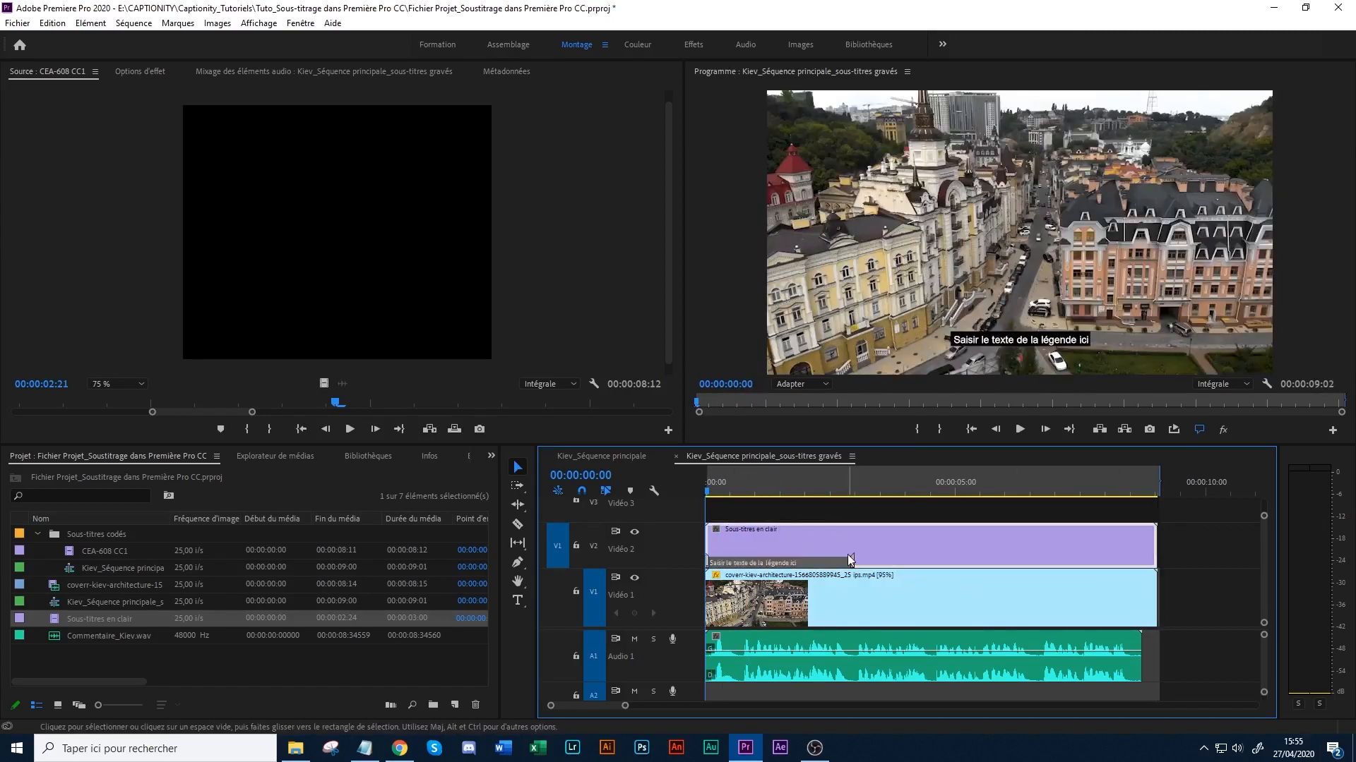
{"action": "left_click_drag", "start_coordinate": [855, 565], "coordinate": [791, 565]}
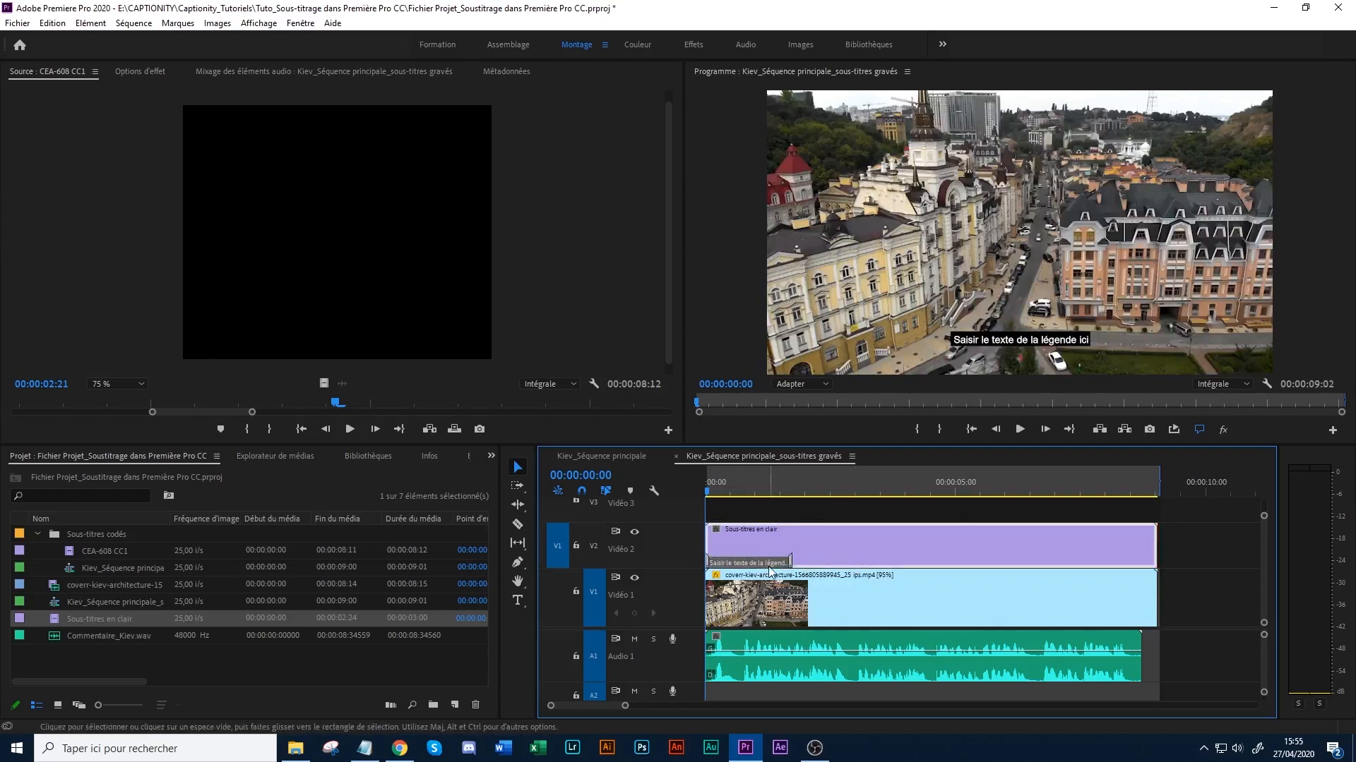
- Open the Sous-titres en clair captions for editing and set the placeholder caption's font to Lato
{"action": "double_click", "coordinate": [51, 621]}
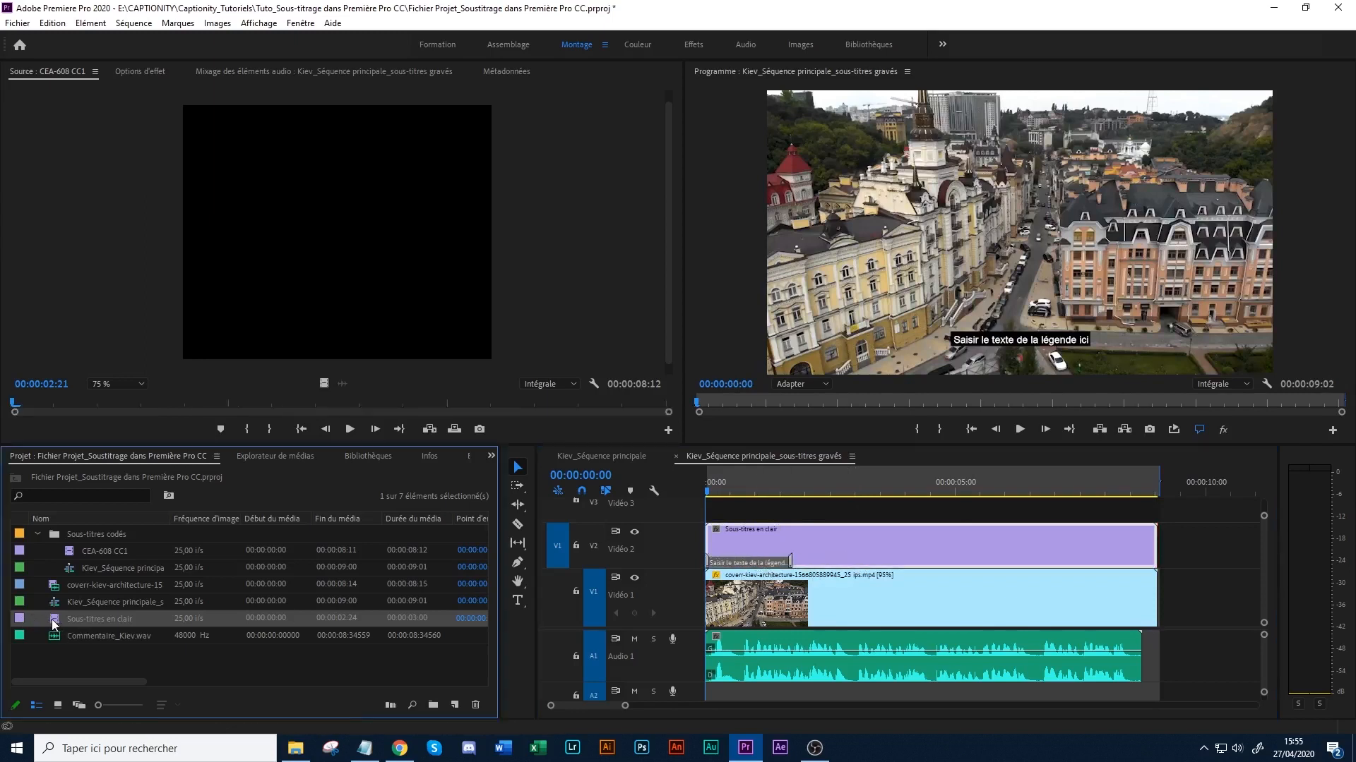
{"action": "left_click", "coordinate": [317, 558]}
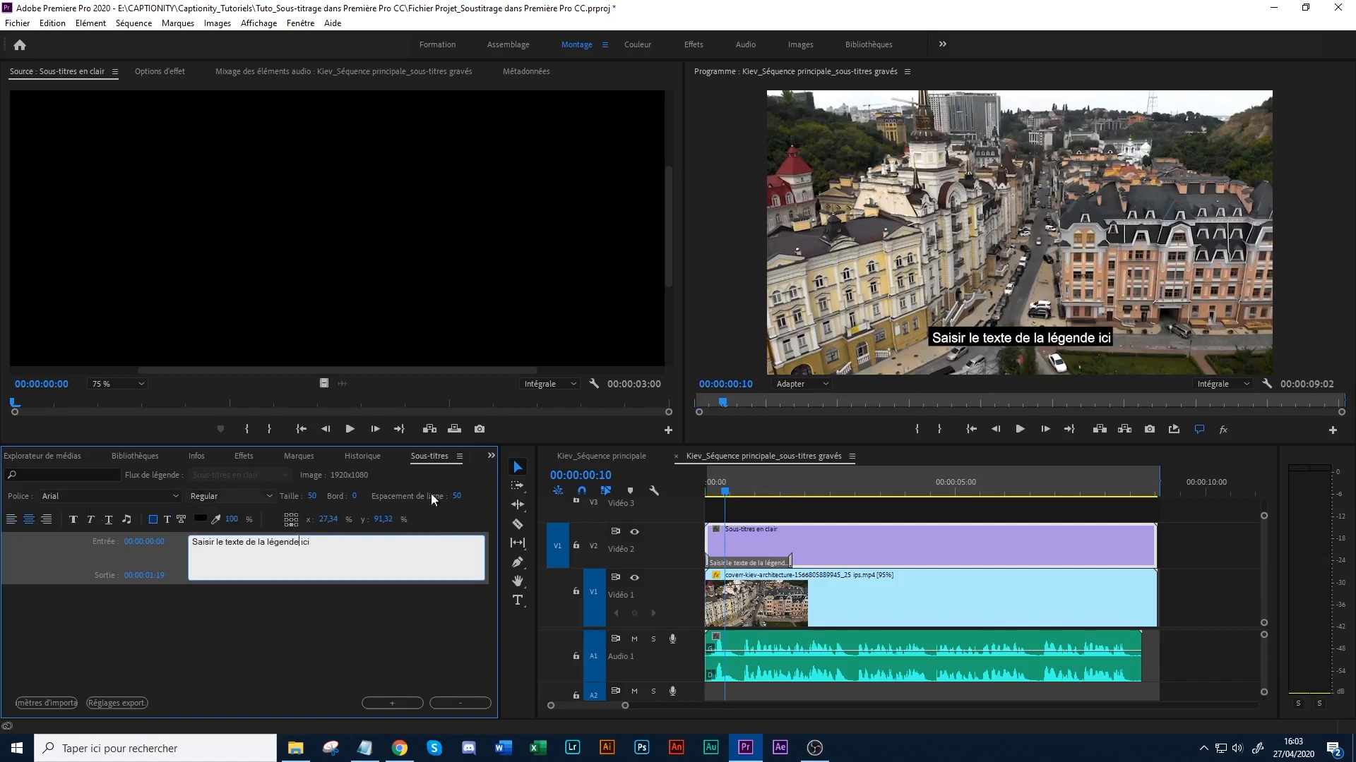
{"action": "left_click", "coordinate": [377, 549]}
{"action": "left_click_drag", "start_coordinate": [377, 550], "coordinate": [96, 543]}
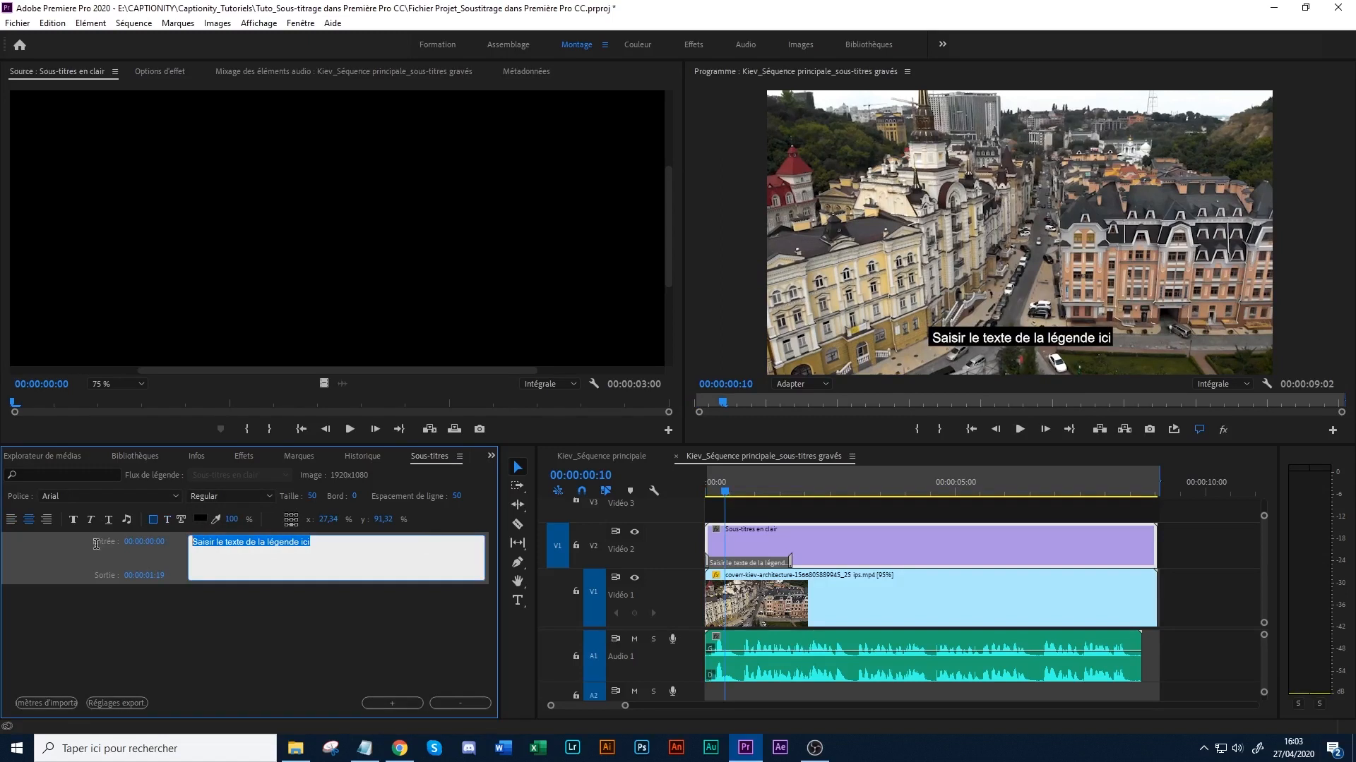
{"action": "left_click", "coordinate": [121, 495]}
{"action": "left_click_drag", "start_coordinate": [180, 40], "coordinate": [178, 241]}
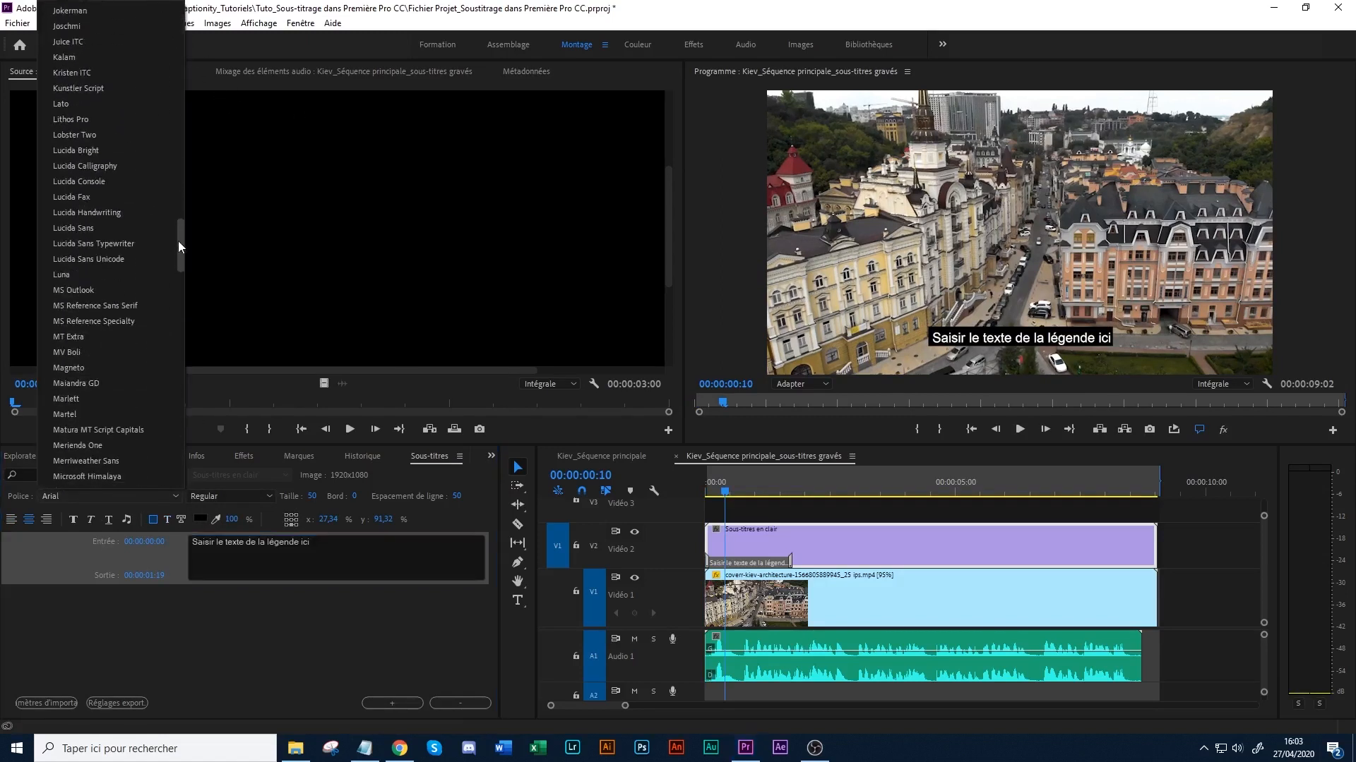
{"action": "left_click", "coordinate": [85, 104]}
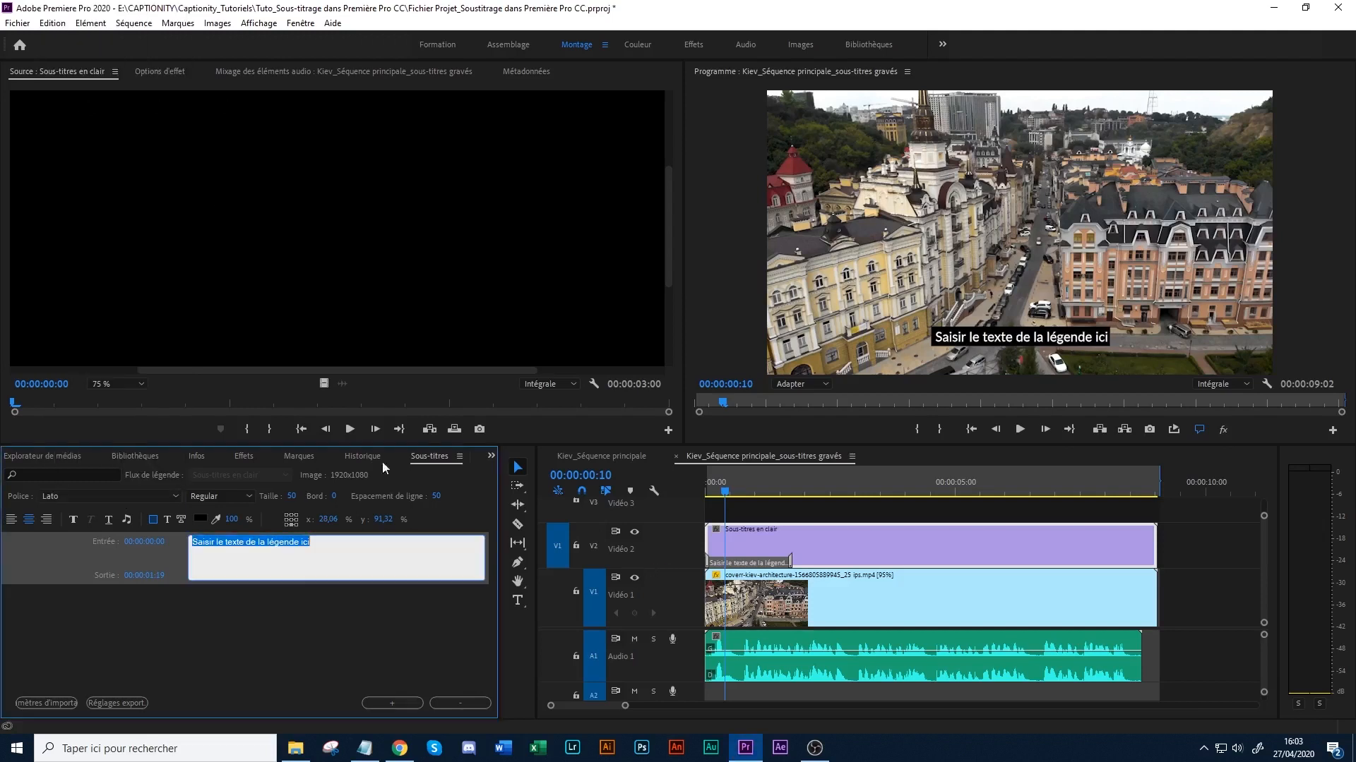
- Set the placeholder caption's font weight to Regular and keep its size at 50
{"action": "left_click", "coordinate": [341, 547]}
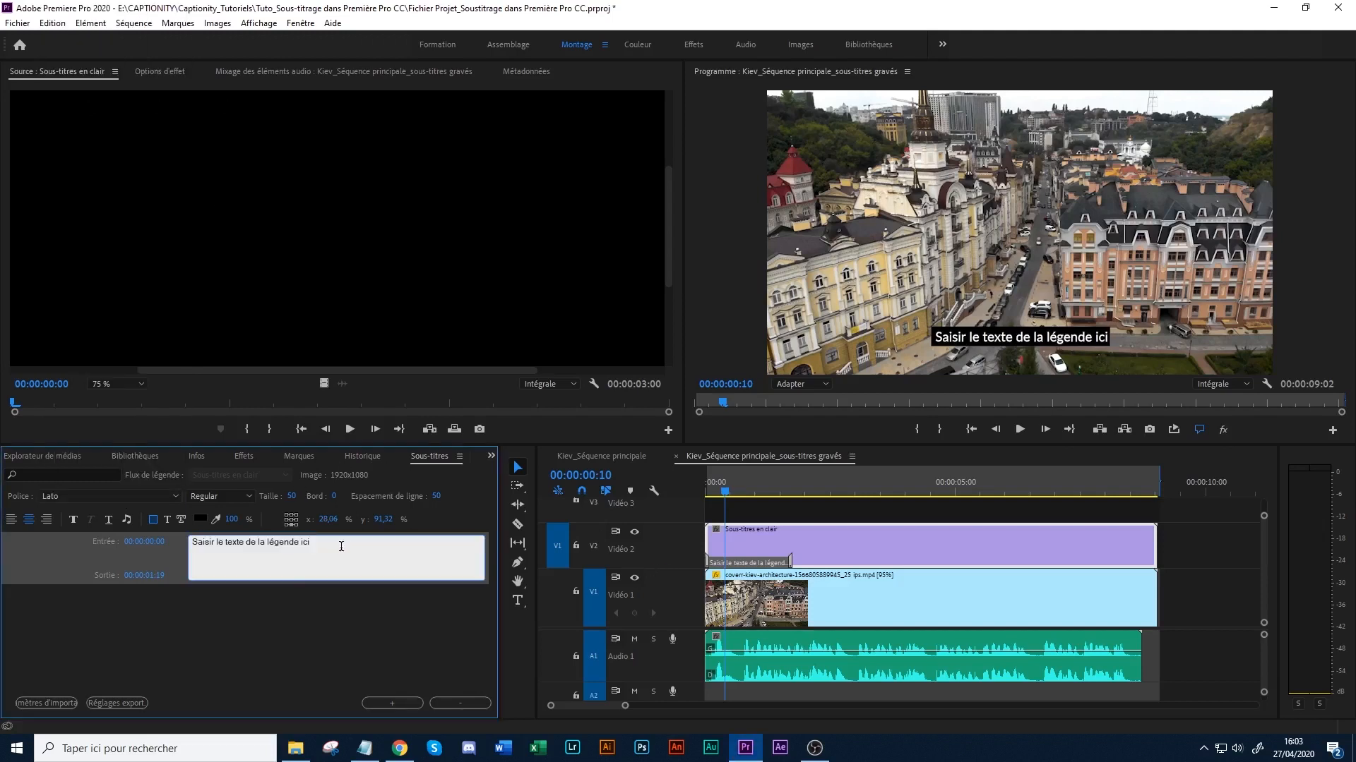
{"action": "left_click", "coordinate": [231, 496]}
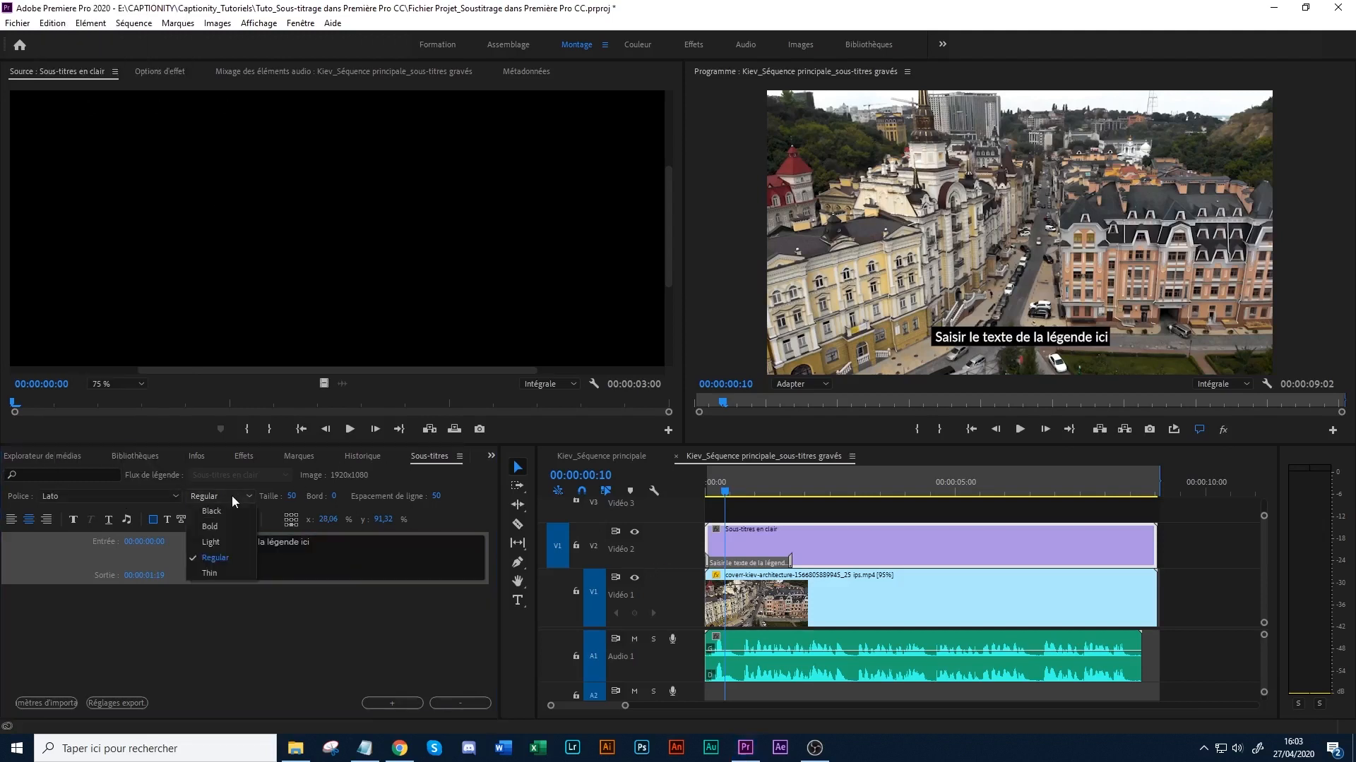
{"action": "left_click", "coordinate": [226, 558]}
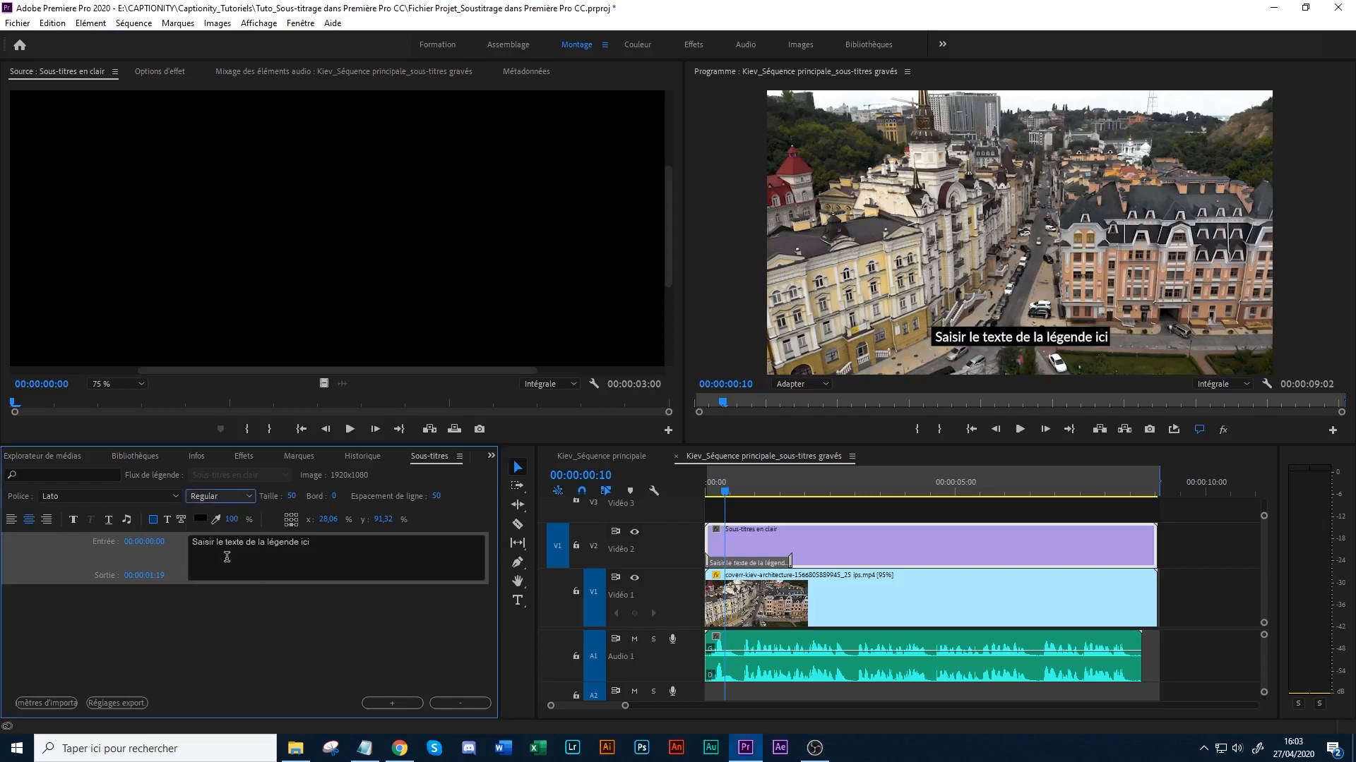
{"action": "left_click", "coordinate": [291, 496]}
{"action": "left_click", "coordinate": [326, 538]}
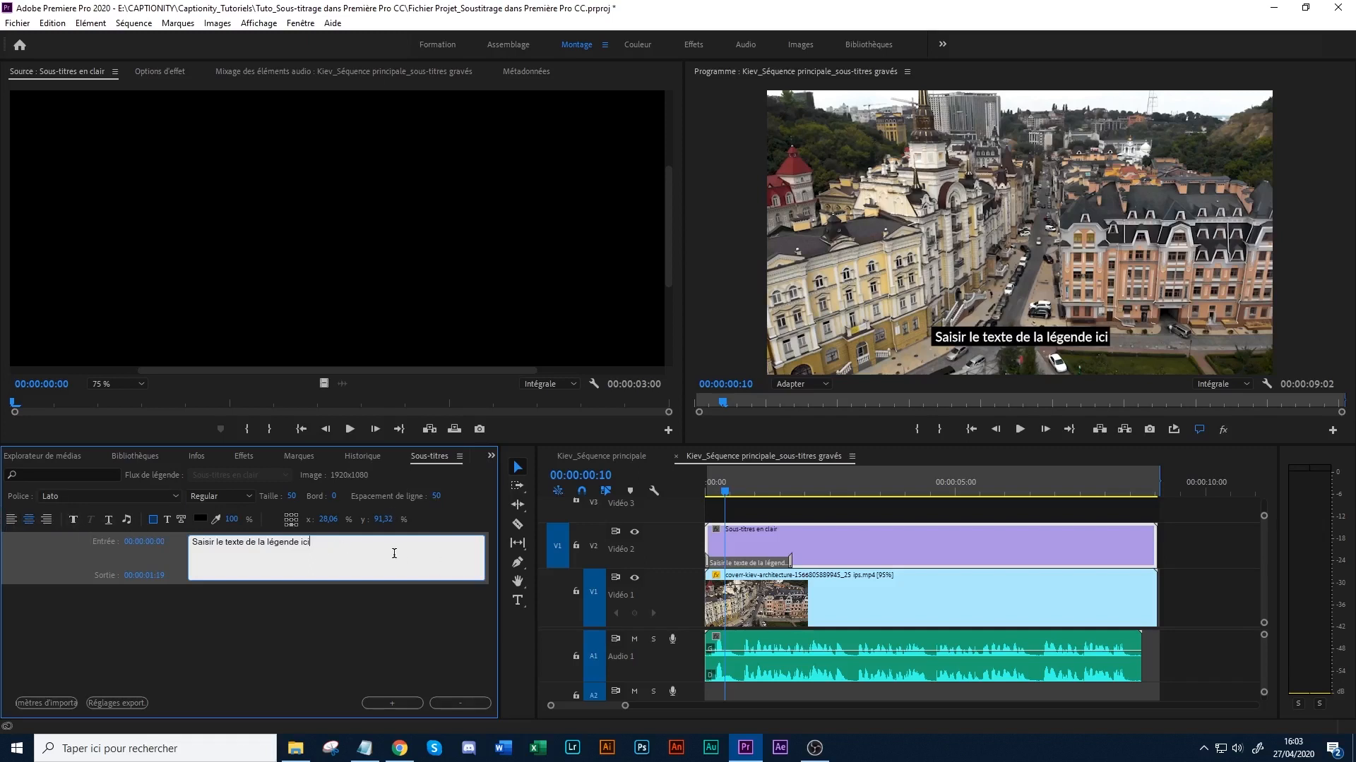
- Try bold formatting on the entire caption text and switch it back to the Regular weight
{"action": "key", "text": "ctrl+a"}
{"action": "left_click", "coordinate": [74, 520]}
{"action": "left_click", "coordinate": [74, 521]}
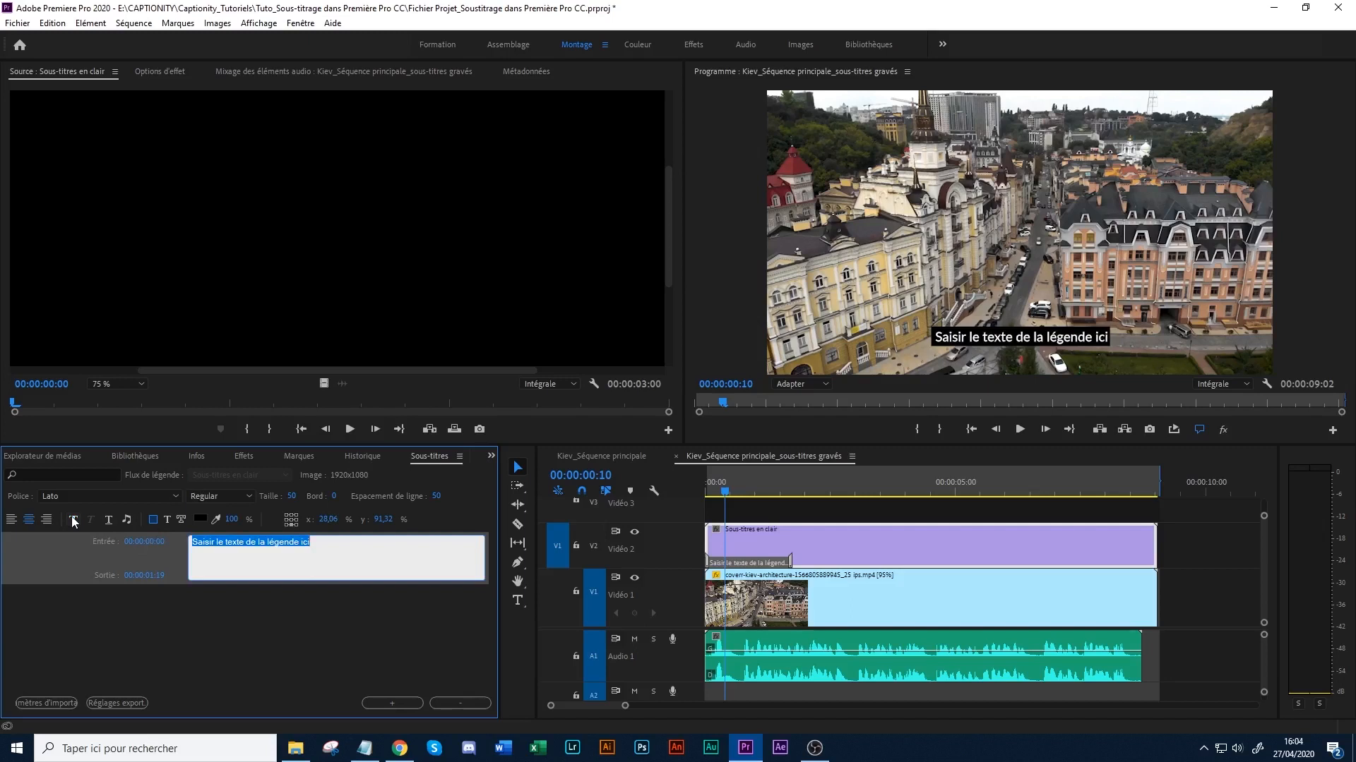
{"action": "left_click", "coordinate": [73, 520]}
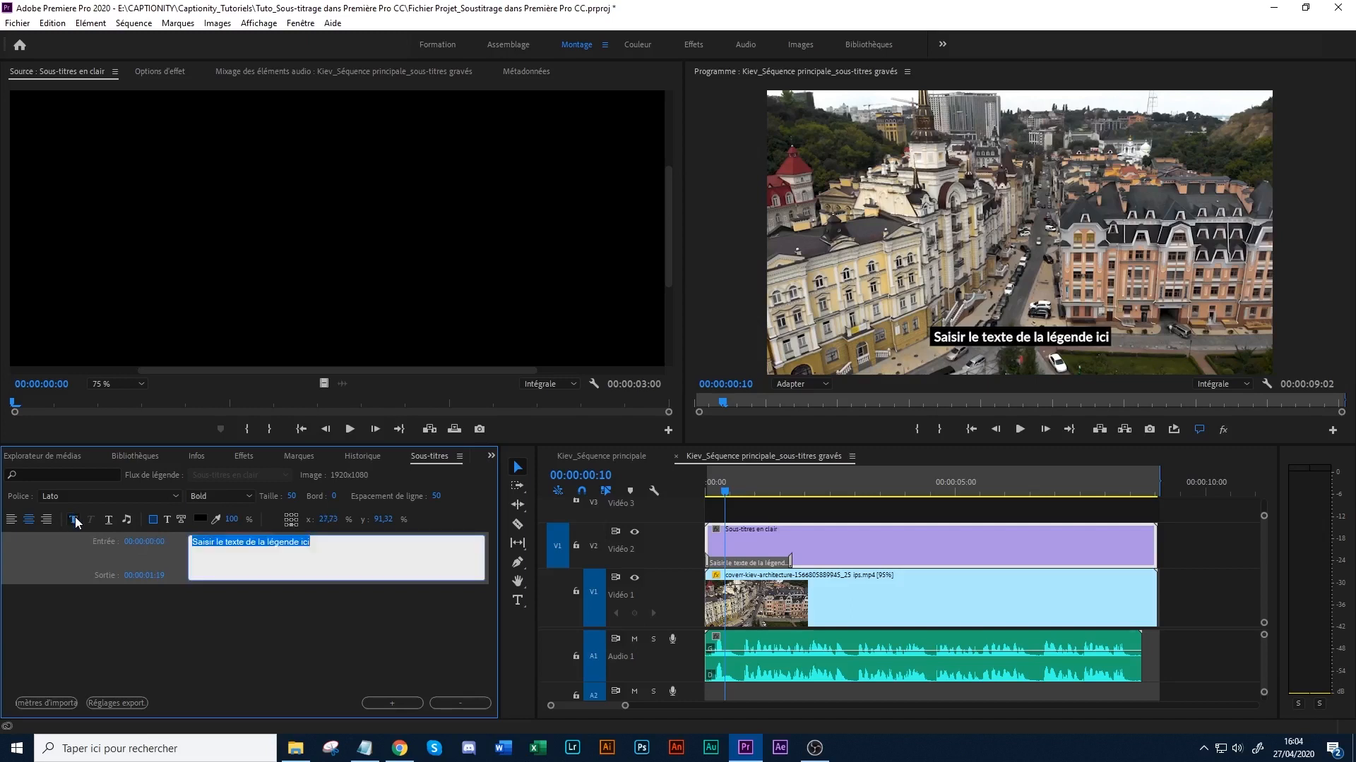
{"action": "left_click", "coordinate": [75, 519]}
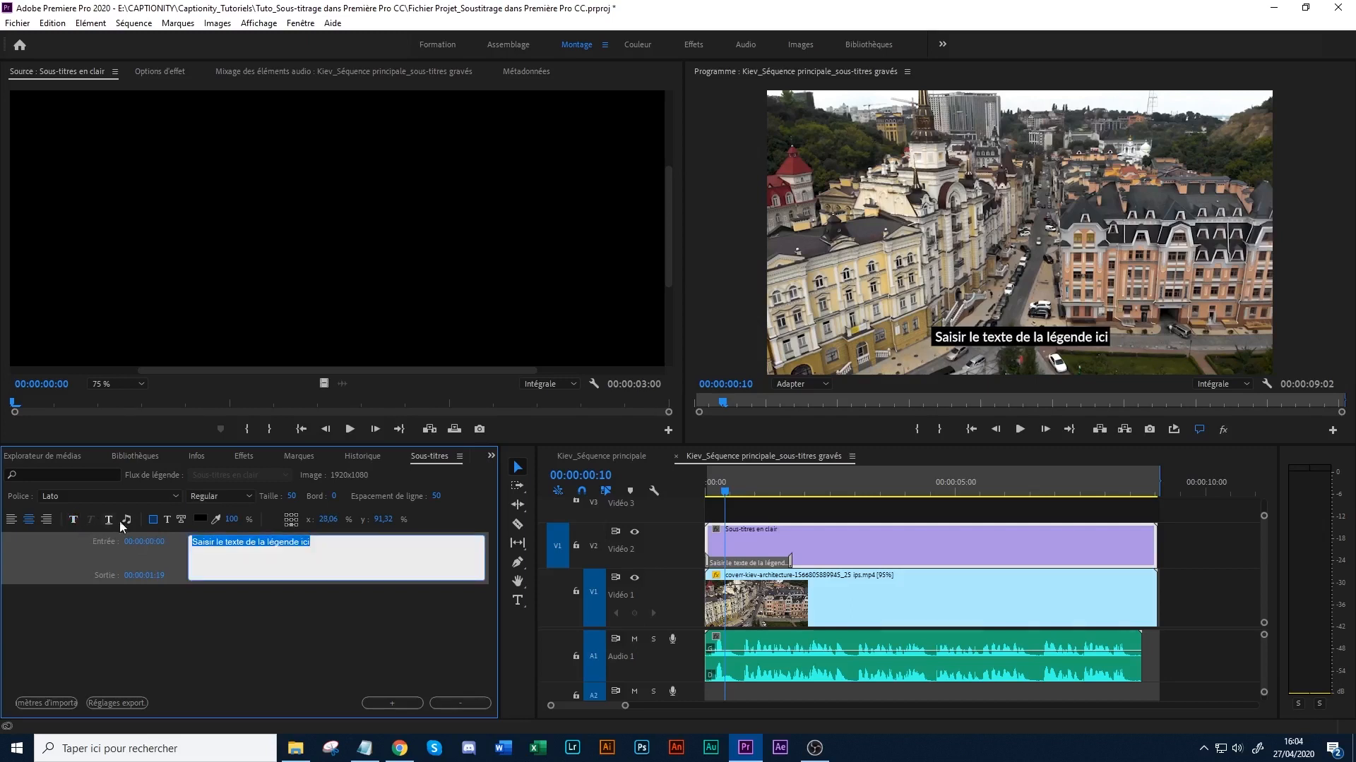
{"action": "left_click", "coordinate": [73, 520]}
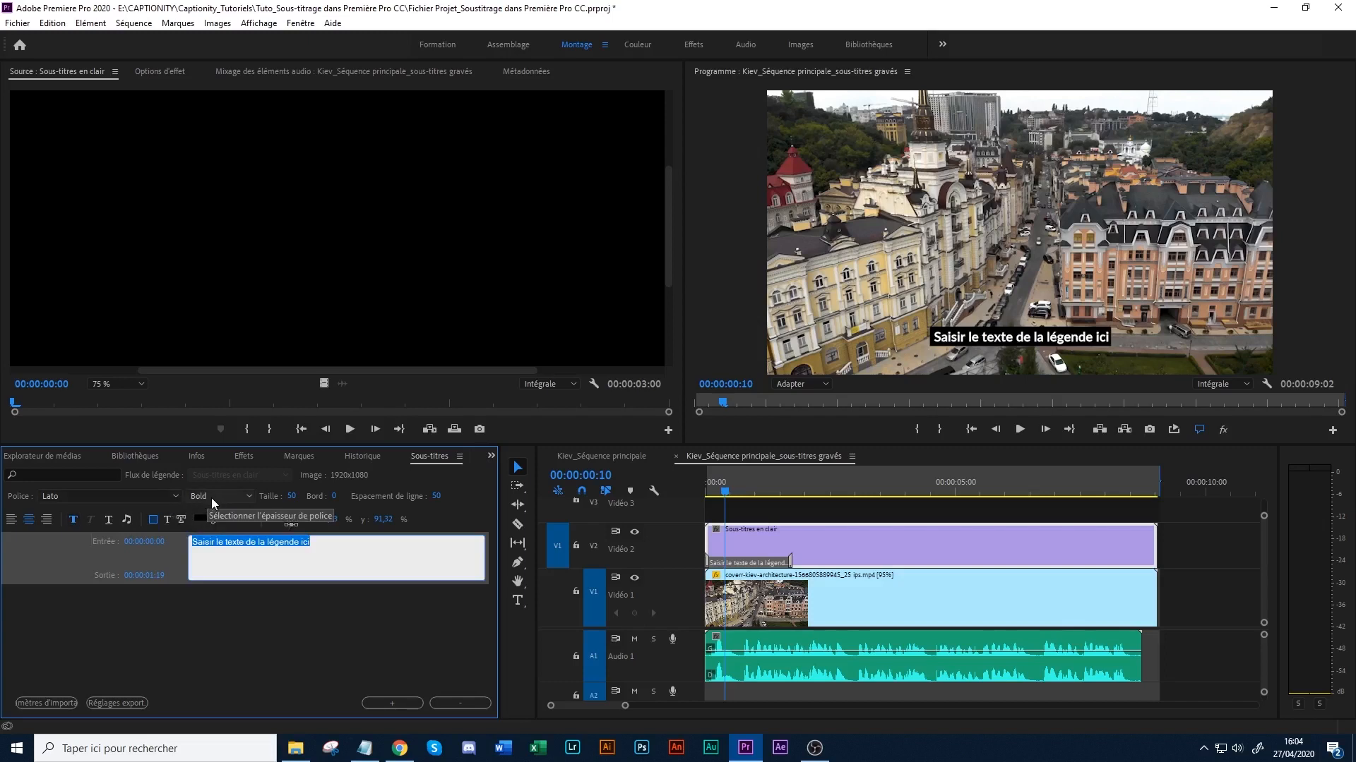
{"action": "left_click", "coordinate": [75, 520]}
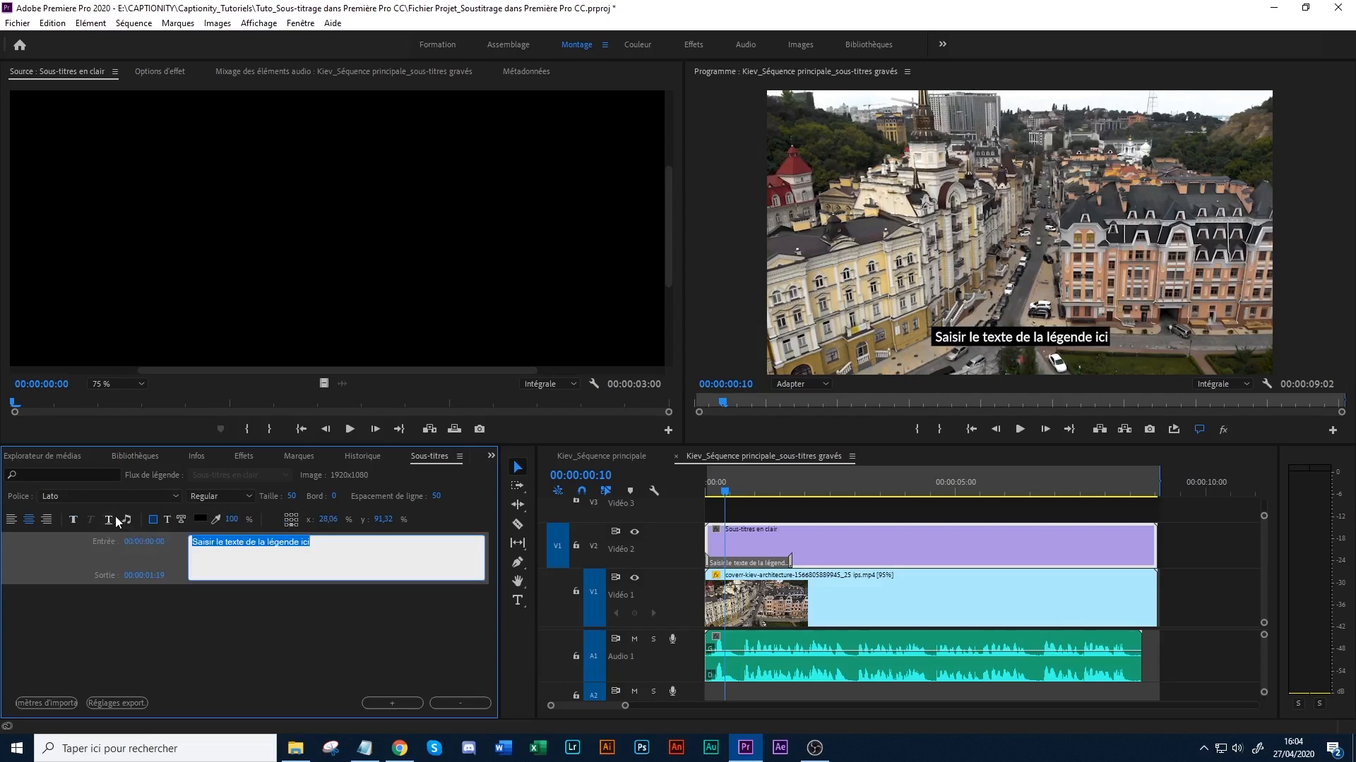
- Try inserting two music note symbols before the caption text, delete them and select the whole text
{"action": "left_click", "coordinate": [192, 541]}
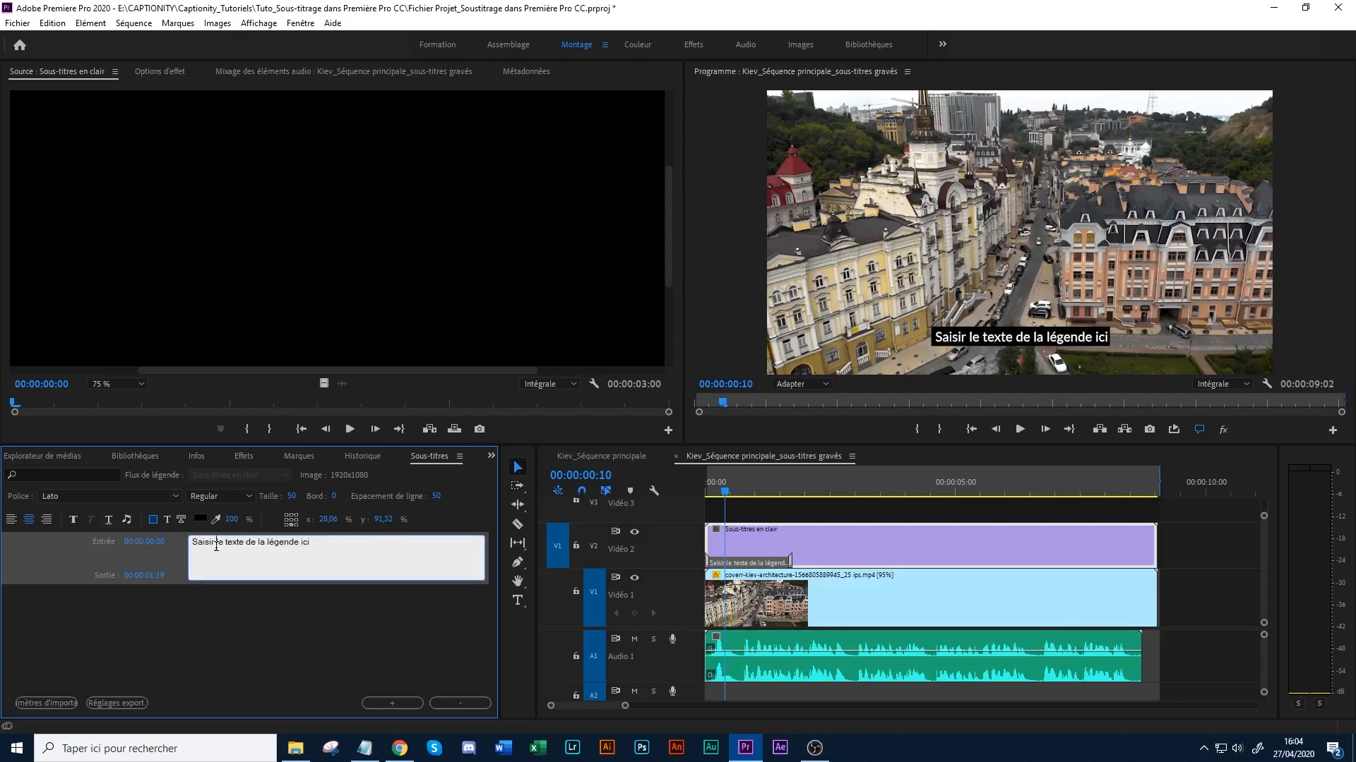
{"action": "left_click", "coordinate": [127, 520]}
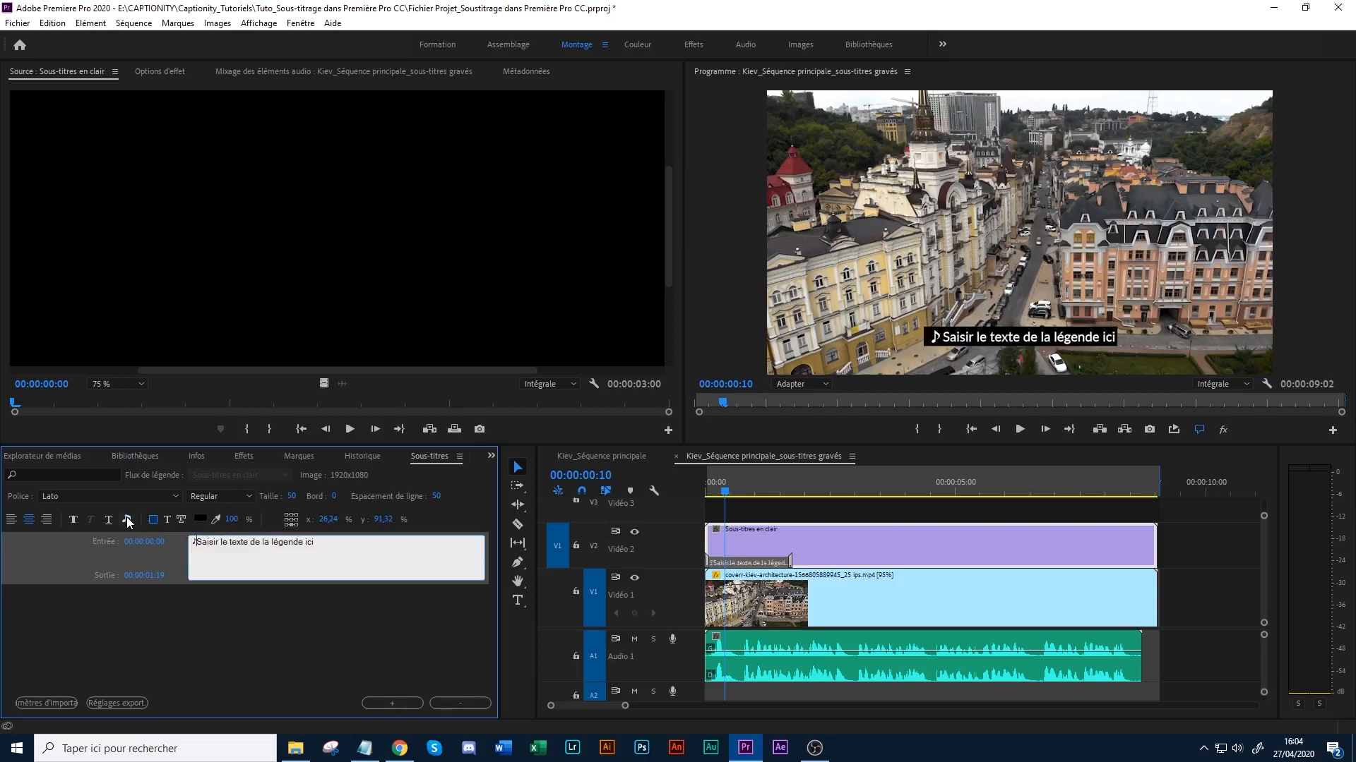
{"action": "left_click", "coordinate": [127, 521]}
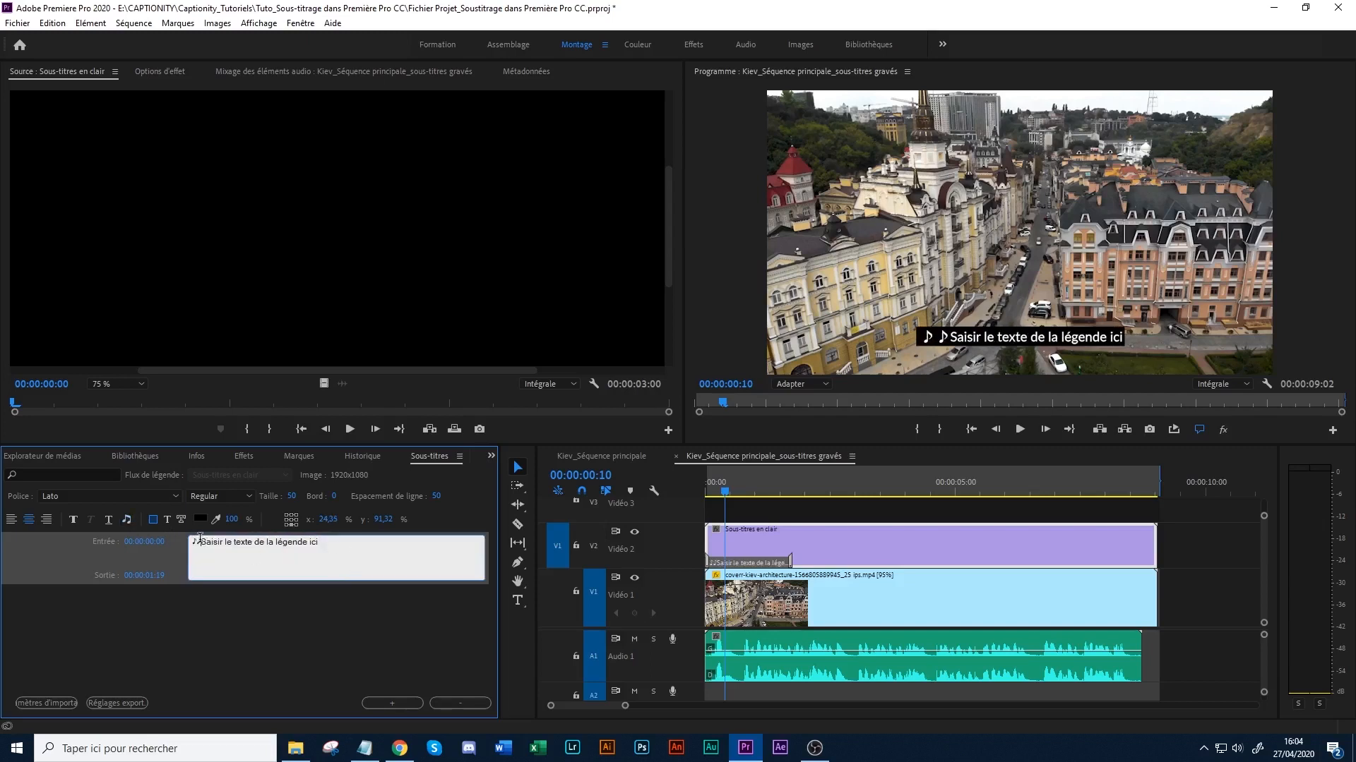
{"action": "key", "text": "BackSpace"}
{"action": "key", "text": "BackSpace"}
{"action": "left_click_drag", "start_coordinate": [314, 546], "coordinate": [156, 540]}
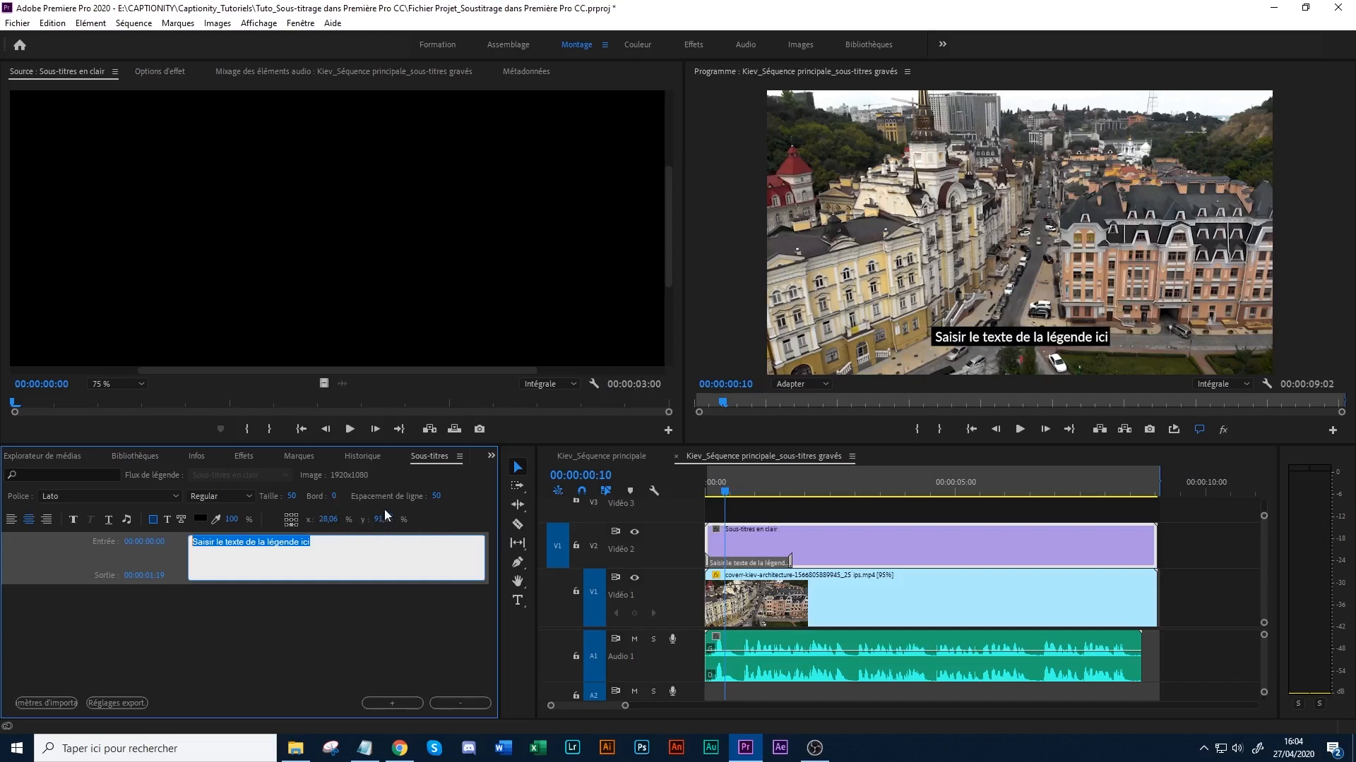
- Select the whole placeholder caption text and set its background opacity to 85%
{"action": "left_click", "coordinate": [357, 545]}
{"action": "left_click_drag", "start_coordinate": [357, 545], "coordinate": [161, 549]}
{"action": "left_click", "coordinate": [289, 569]}
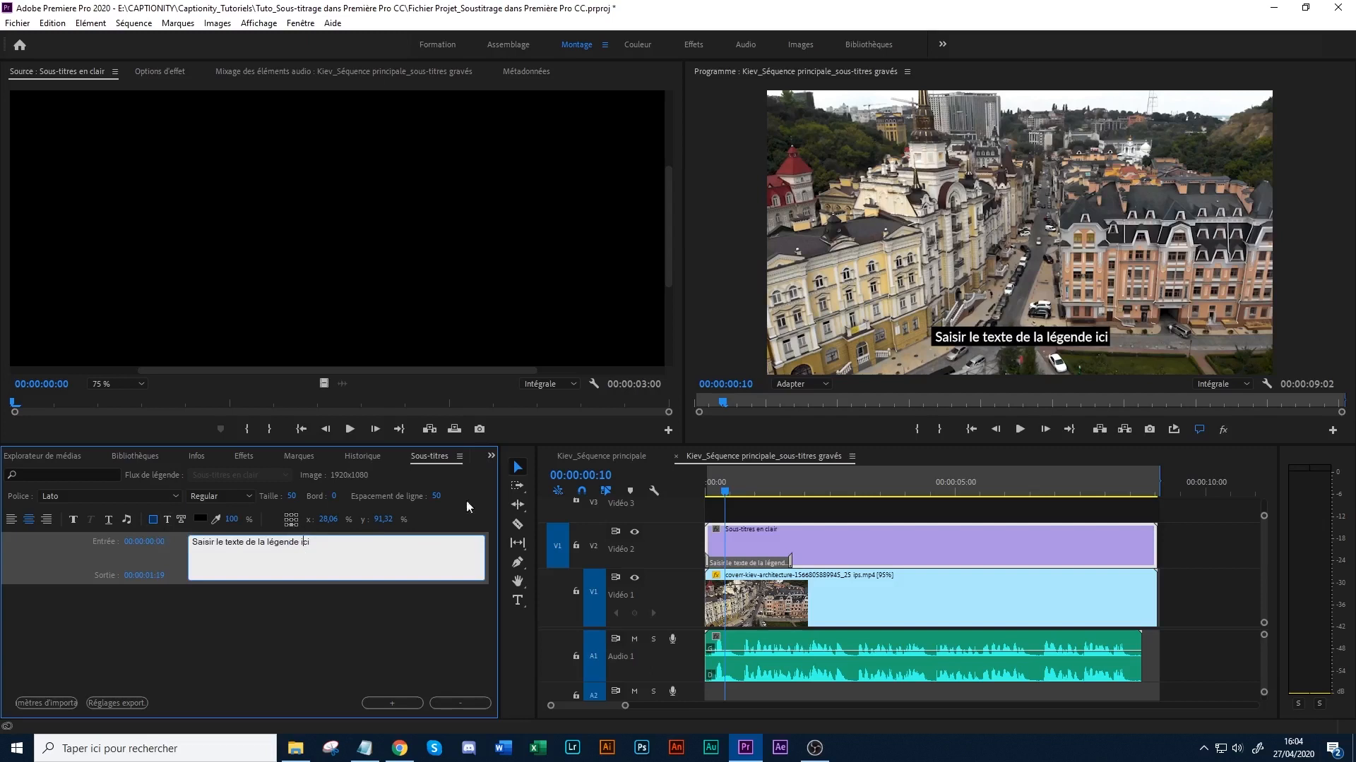
{"action": "left_click_drag", "start_coordinate": [310, 561], "coordinate": [156, 540]}
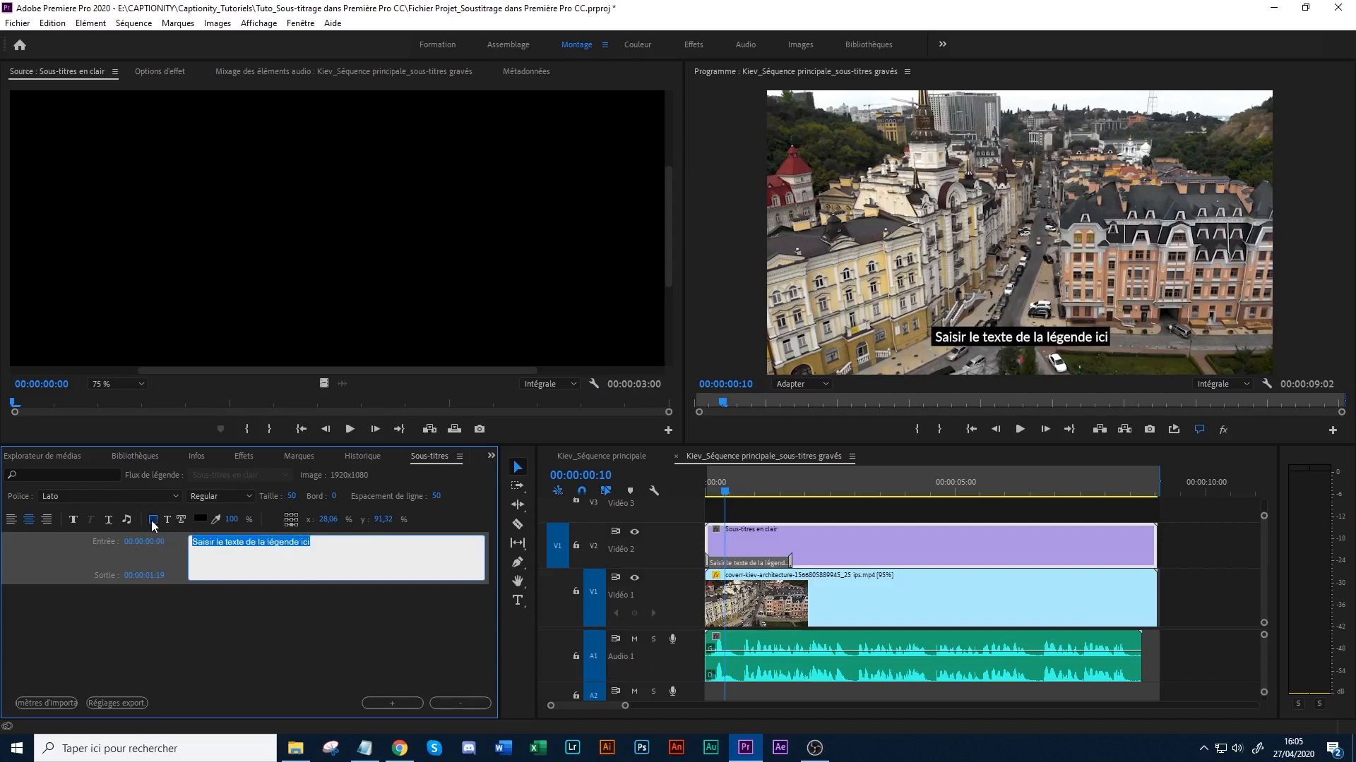
{"action": "left_click", "coordinate": [153, 521]}
{"action": "left_click", "coordinate": [233, 521]}
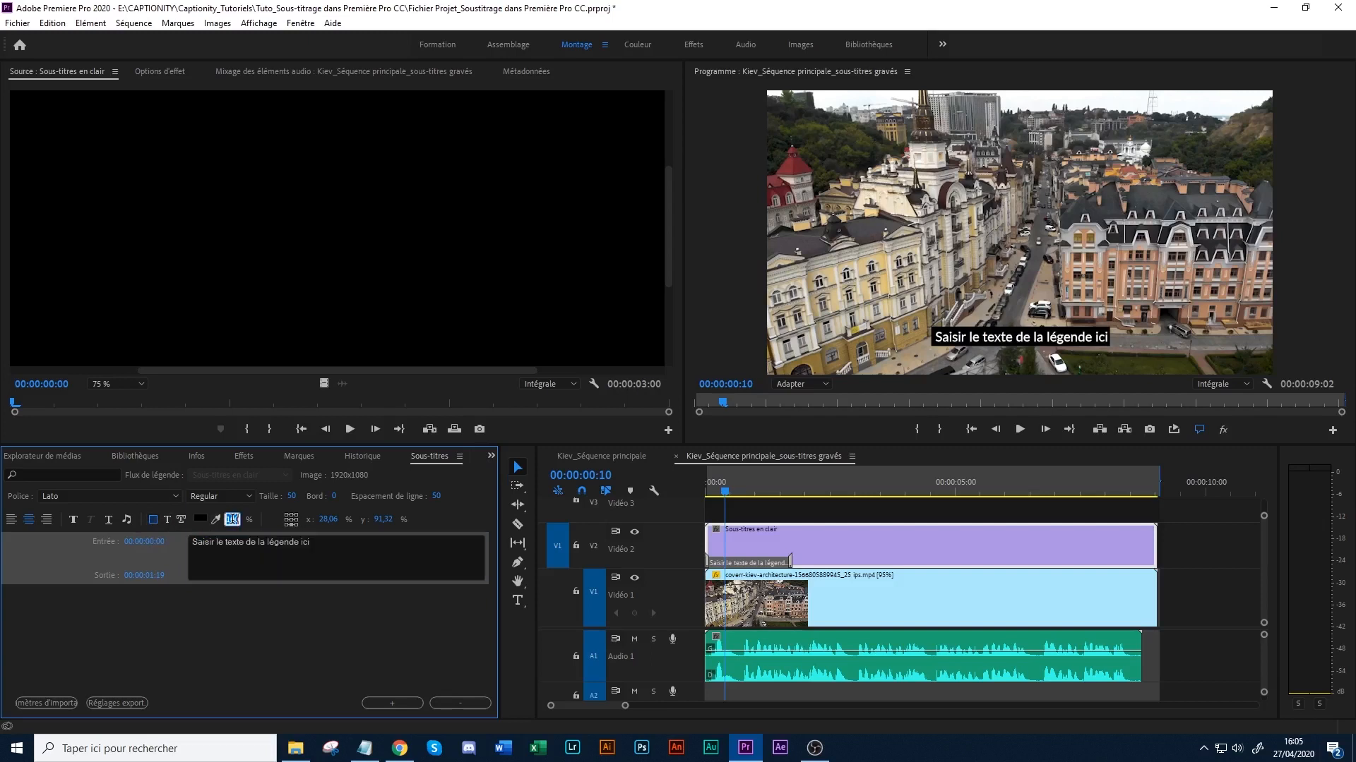
{"action": "type", "text": "85"}
{"action": "key", "text": "Return"}
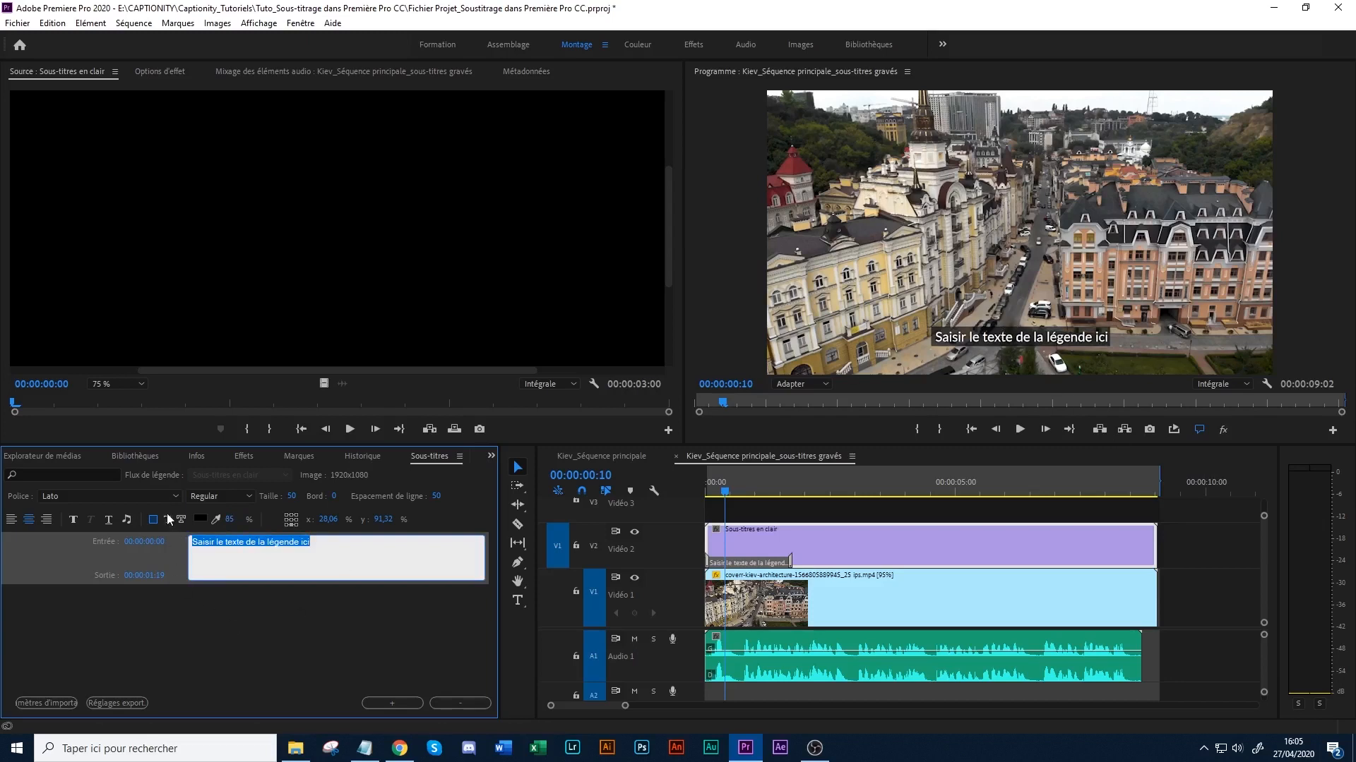
{"action": "left_click", "coordinate": [310, 555]}
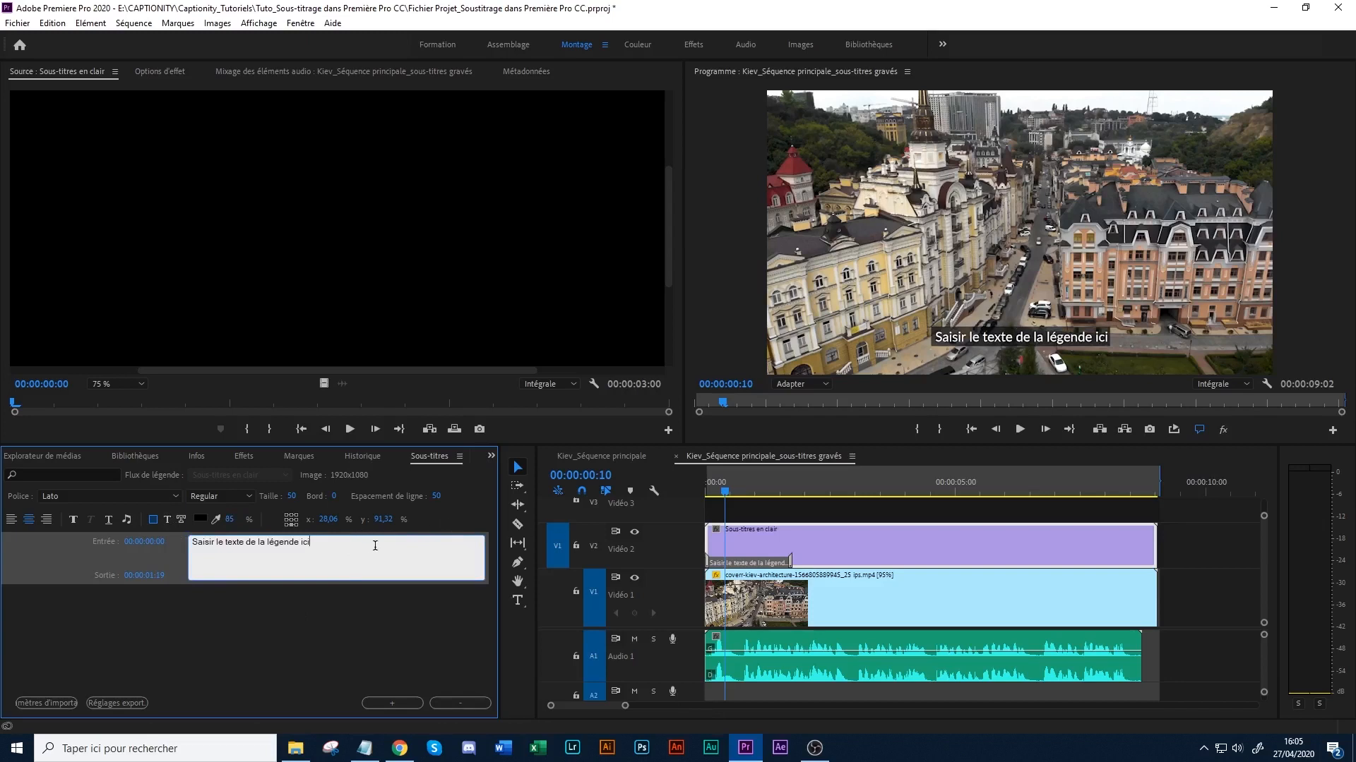
{"action": "left_click", "coordinate": [474, 561]}
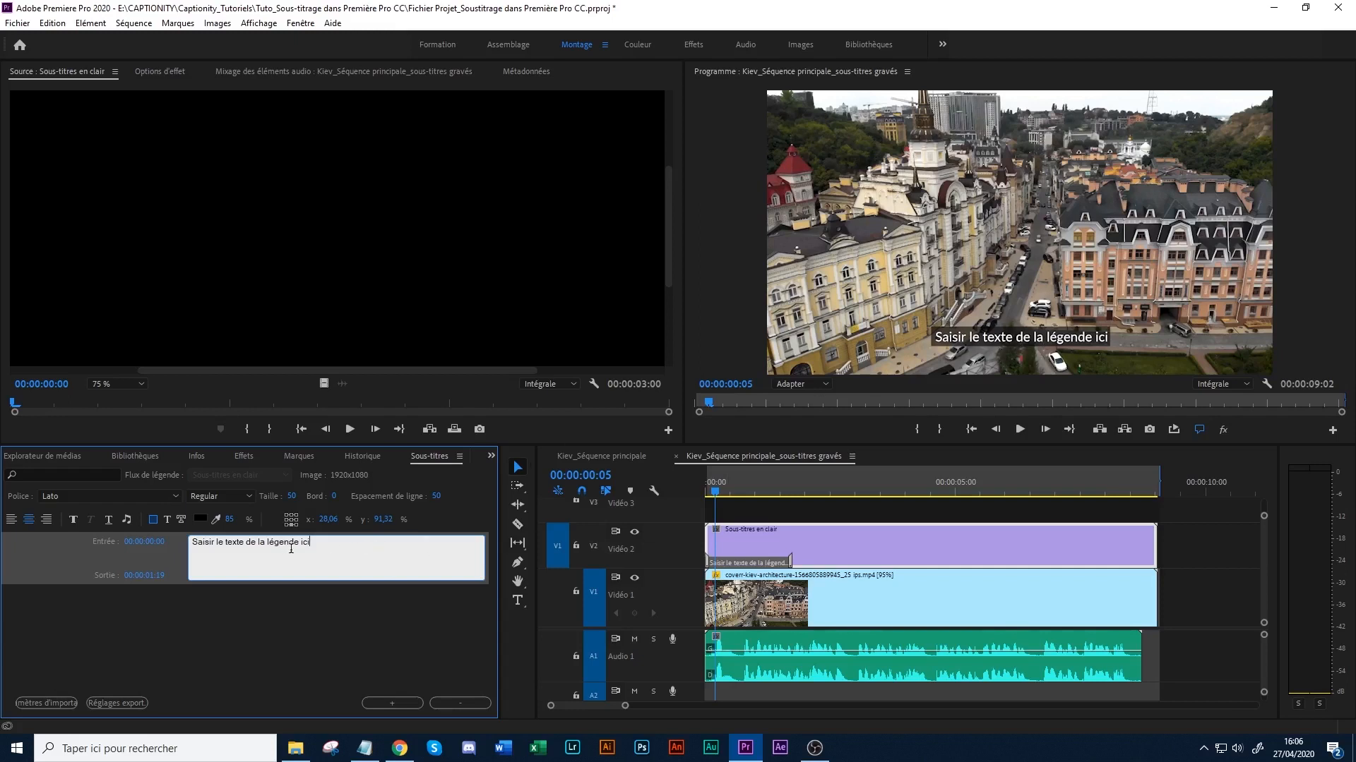
- Try lengthening the placeholder caption with random filler characters, and delete them back to the original text
{"action": "type", "text": "oqjfoqjfopqjsfojaz,fdéaznf"}
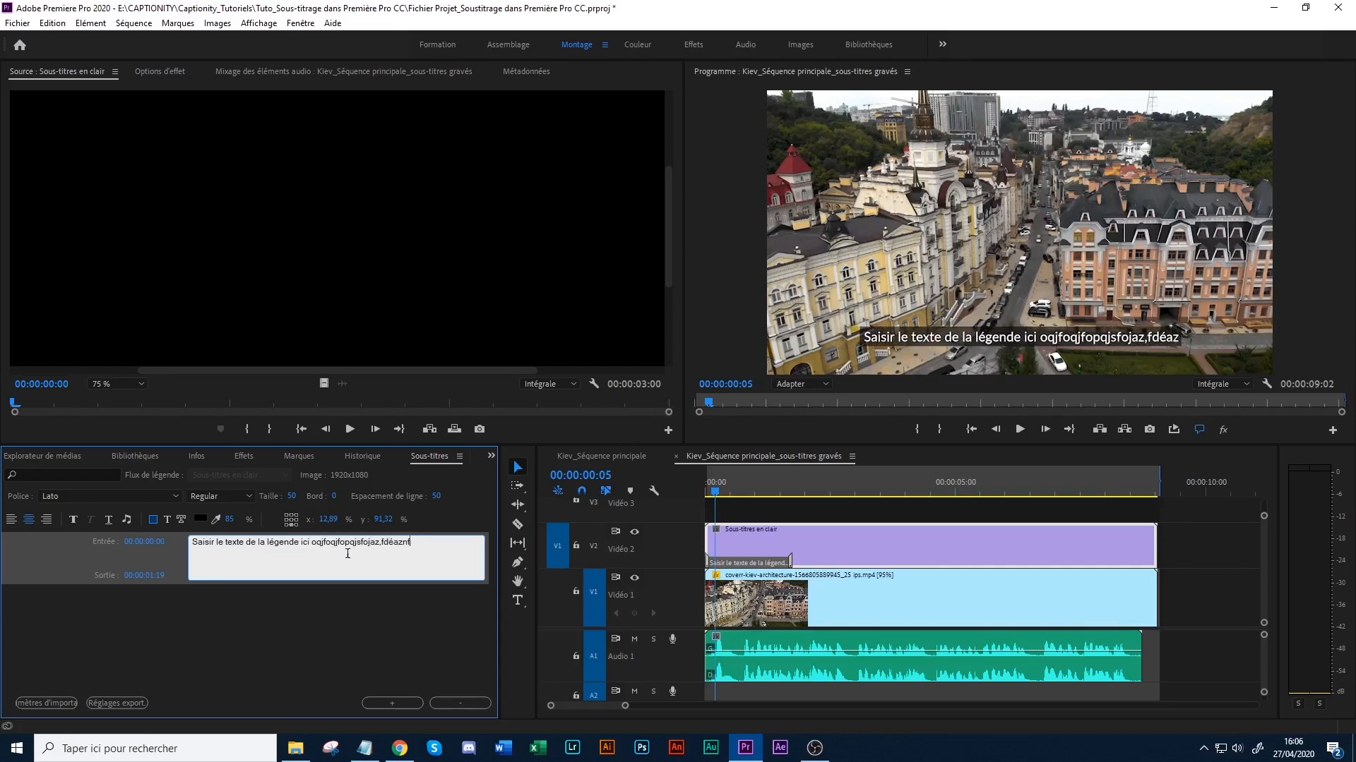
{"action": "type", "text": "opnazpfnopaznfopazf"}
{"action": "key", "text": "BackSpace"}
{"action": "key", "text": "BackSpace"}
{"action": "key", "text": "BackSpace"}
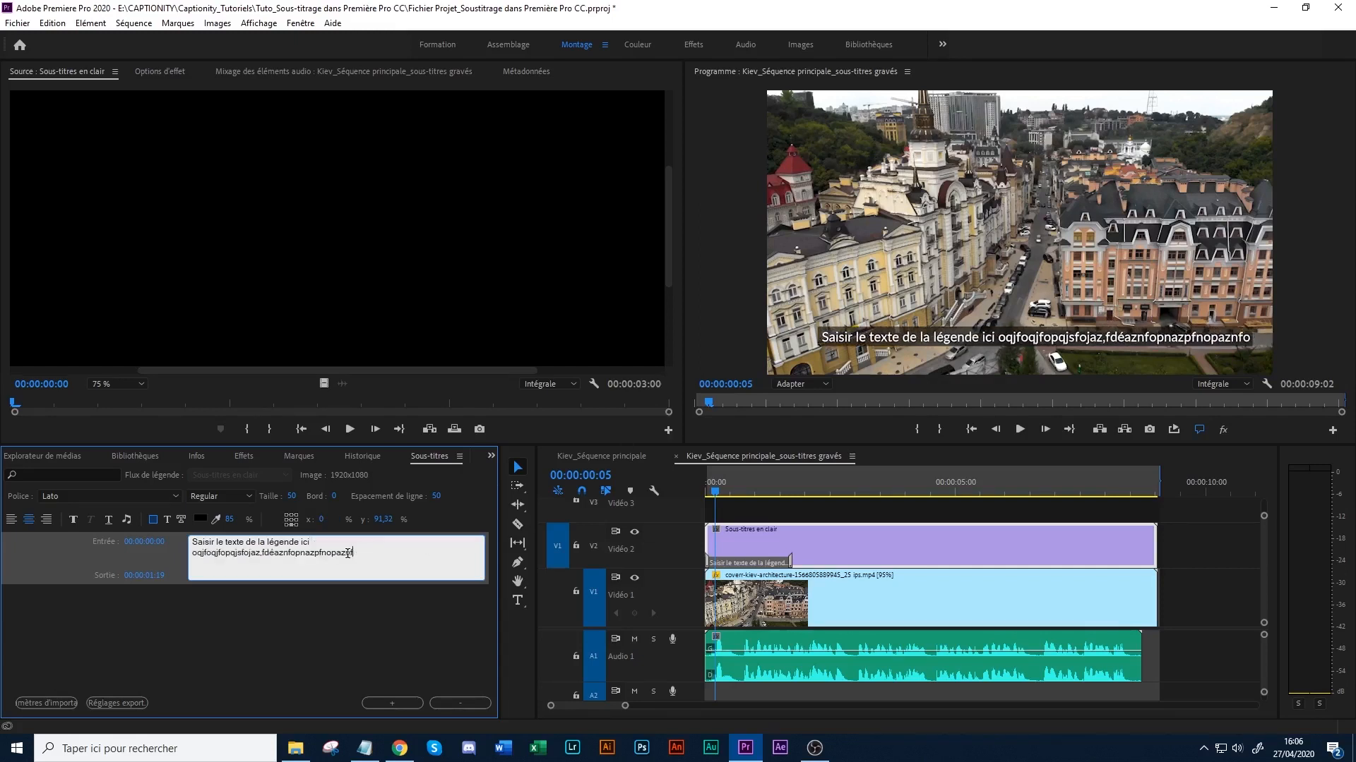
{"action": "key", "text": "BackSpace"}
{"action": "key", "text": "BackSpace"}
{"action": "key", "text": "BackSpace"}
{"action": "key", "text": "BackSpace"}
{"action": "key", "text": "BackSpace"}
{"action": "key", "text": "BackSpace"}
{"action": "key", "text": "BackSpace"}
{"action": "key", "text": "BackSpace"}
{"action": "key", "text": "BackSpace"}
{"action": "key", "text": "BackSpace"}
{"action": "key", "text": "BackSpace"}
{"action": "key", "text": "BackSpace"}
{"action": "key", "text": "BackSpace"}
{"action": "key", "text": "BackSpace"}
{"action": "key", "text": "BackSpace"}
{"action": "key", "text": "BackSpace"}
{"action": "key", "text": "BackSpace"}
{"action": "key", "text": "BackSpace"}
{"action": "key", "text": "BackSpace"}
{"action": "key", "text": "BackSpace"}
{"action": "key", "text": "BackSpace"}
{"action": "key", "text": "BackSpace"}
{"action": "key", "text": "BackSpace"}
{"action": "key", "text": "BackSpace"}
{"action": "key", "text": "BackSpace"}
{"action": "key", "text": "BackSpace"}
{"action": "key", "text": "BackSpace"}
{"action": "key", "text": "BackSpace"}
{"action": "key", "text": "BackSpace"}
{"action": "key", "text": "BackSpace"}
{"action": "key", "text": "BackSpace"}
{"action": "key", "text": "BackSpace"}
{"action": "key", "text": "BackSpace"}
{"action": "key", "text": "BackSpace"}
{"action": "key", "text": "BackSpace"}
{"action": "key", "text": "BackSpace"}
{"action": "key", "text": "BackSpace"}
{"action": "type", "text": "isir le texte de la légende ici"}
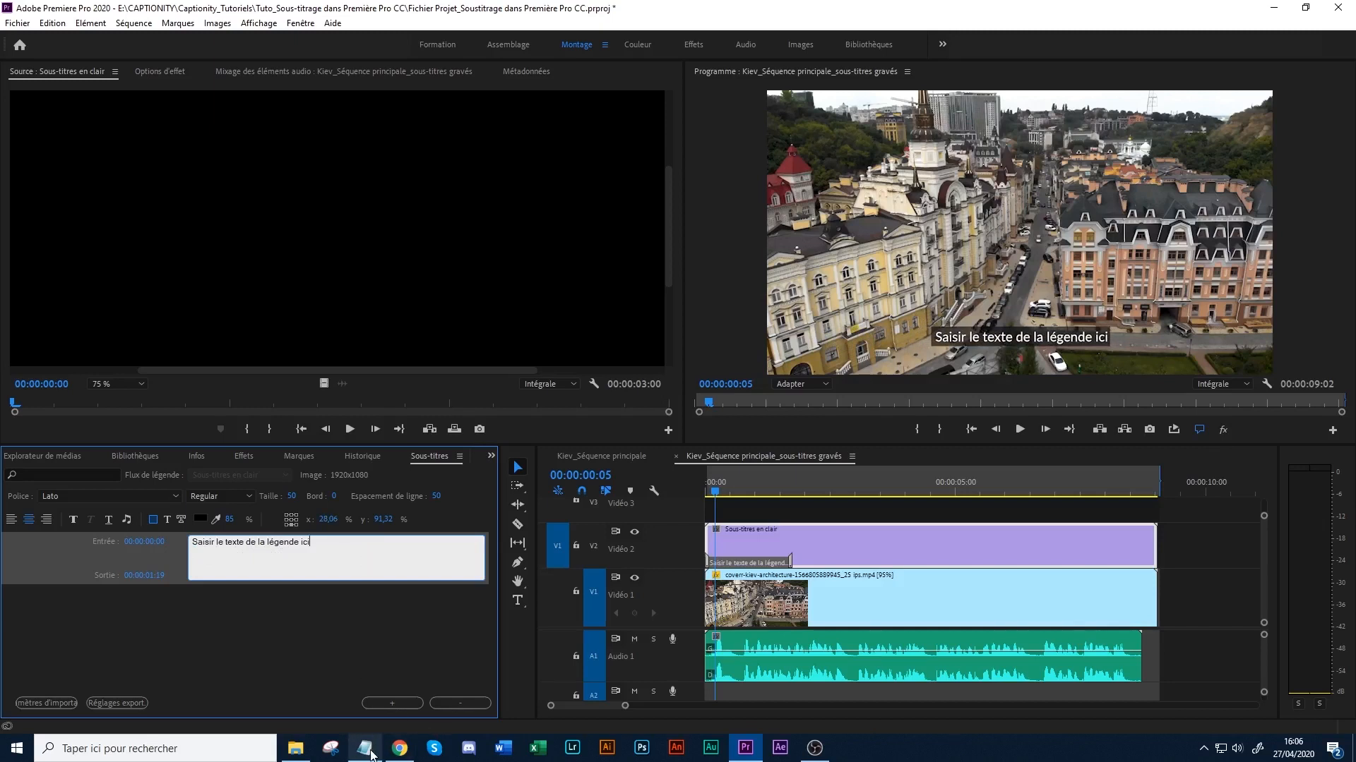
- Play the opening of the sequence, try trimming the caption's end to an earlier point, and undo the trim
{"action": "left_click", "coordinate": [737, 698]}
{"action": "left_click_drag", "start_coordinate": [621, 705], "coordinate": [614, 709]}
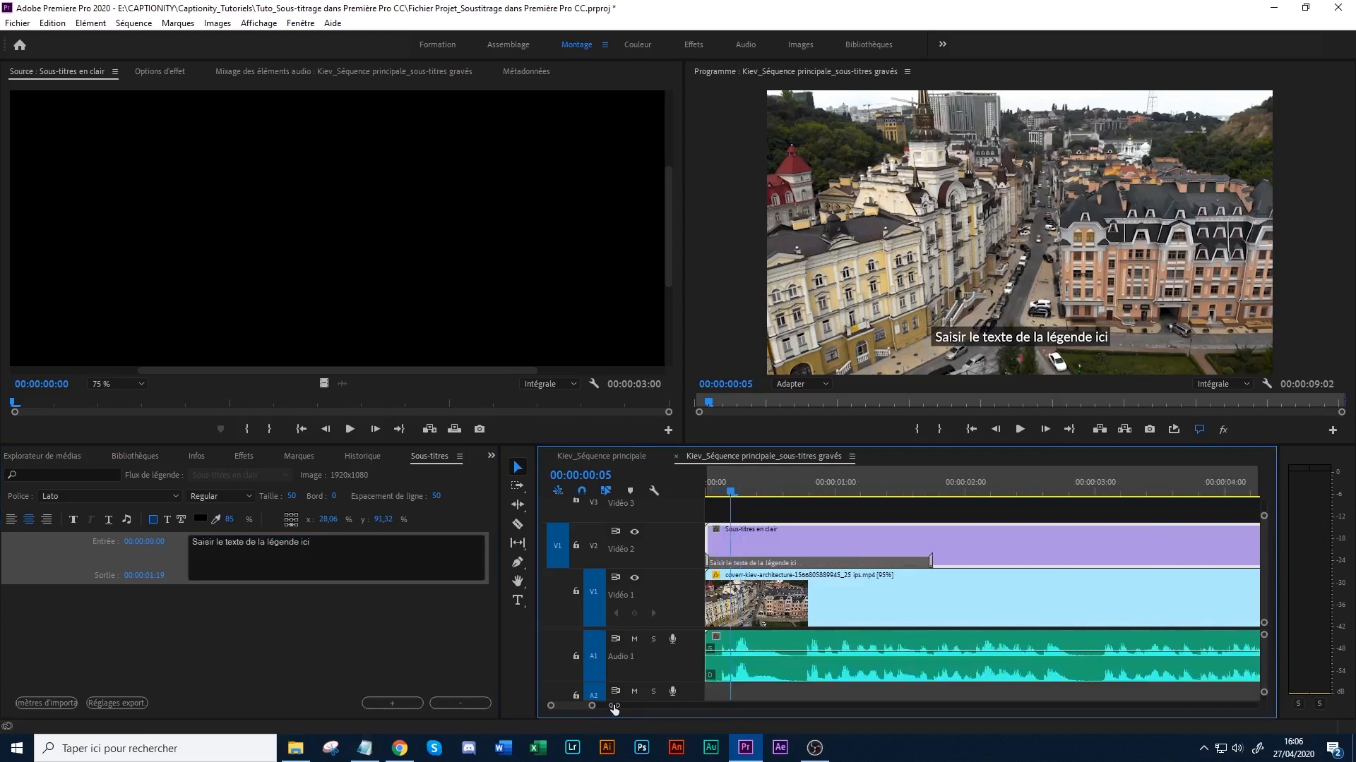
{"action": "left_click", "coordinate": [1021, 430]}
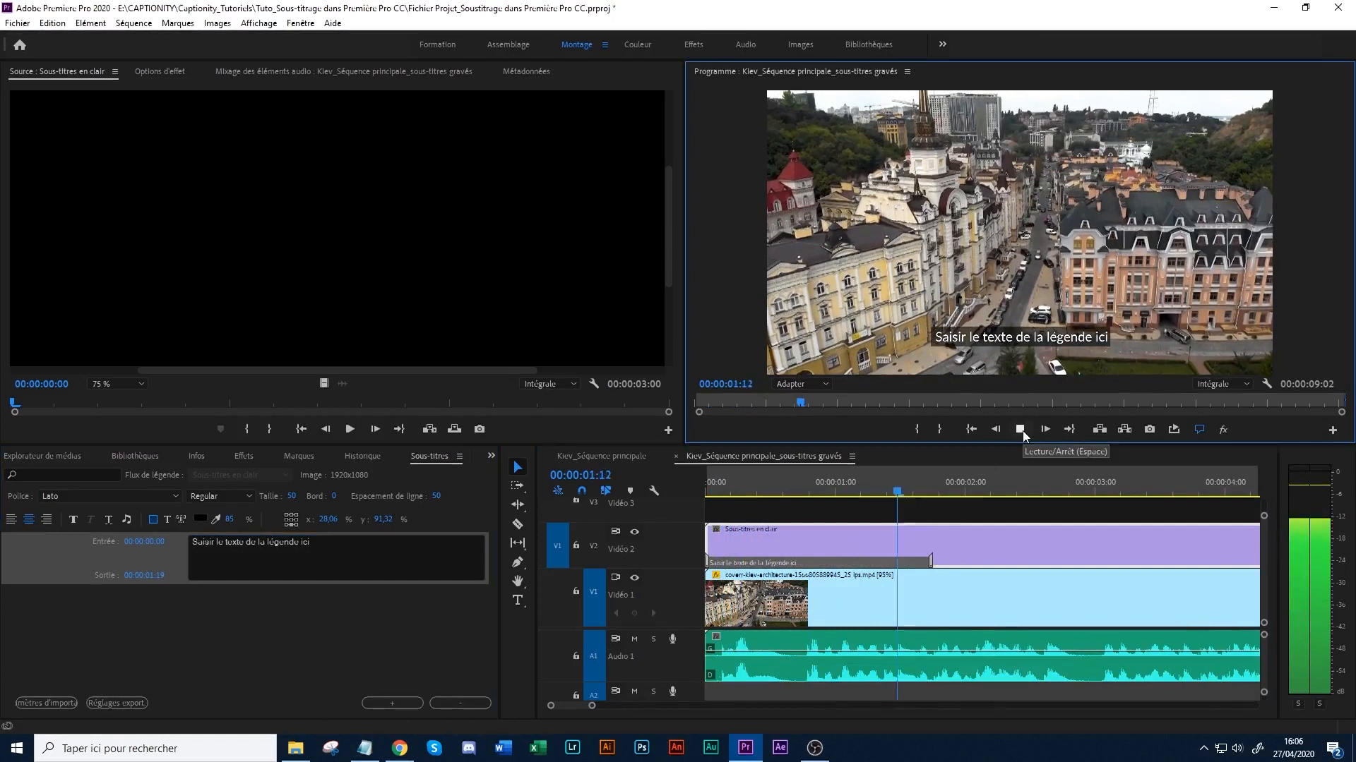
{"action": "left_click", "coordinate": [1021, 430]}
{"action": "left_click_drag", "start_coordinate": [934, 556], "coordinate": [750, 584]}
{"action": "key", "text": "ctrl+z"}
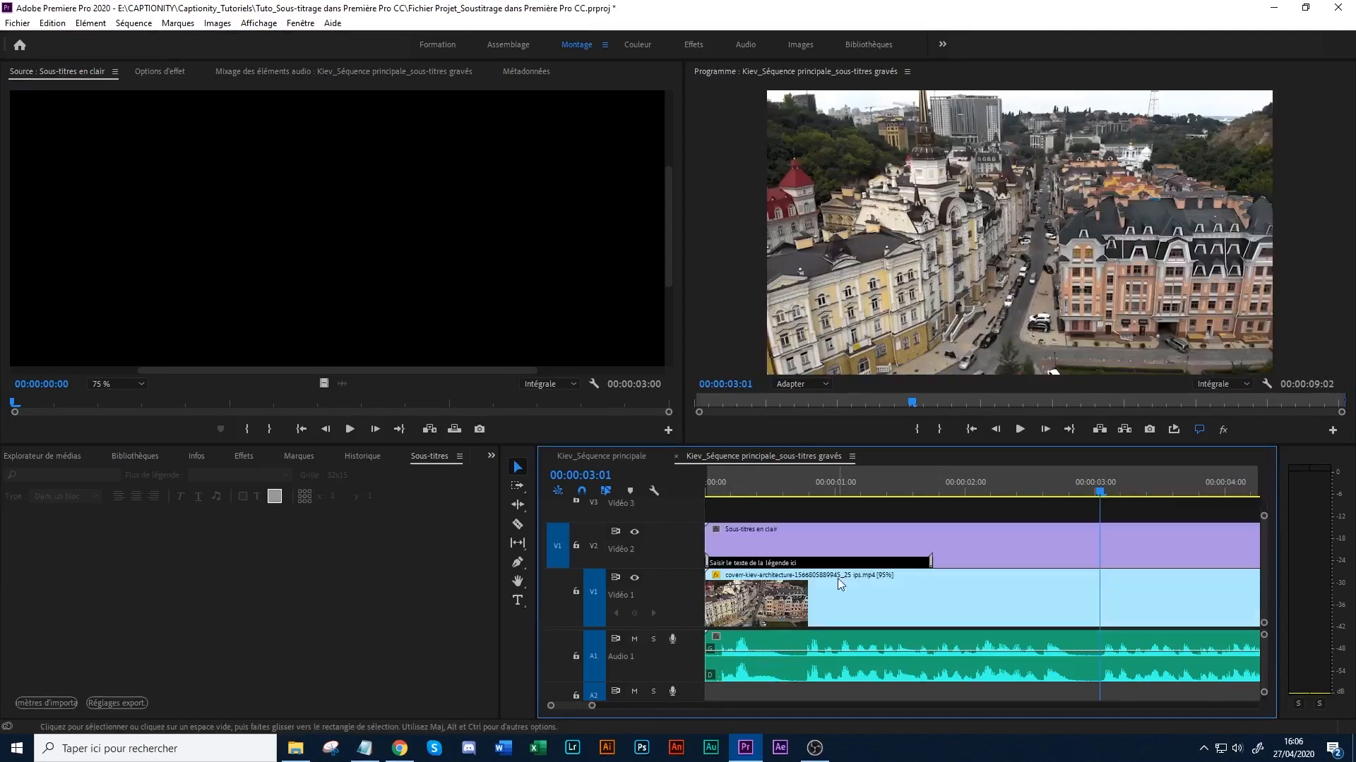
- Shift the placeholder caption block within the Sous-titres en clair clip to start at 00:00:00:01
{"action": "left_click_drag", "start_coordinate": [960, 488], "coordinate": [929, 489]}
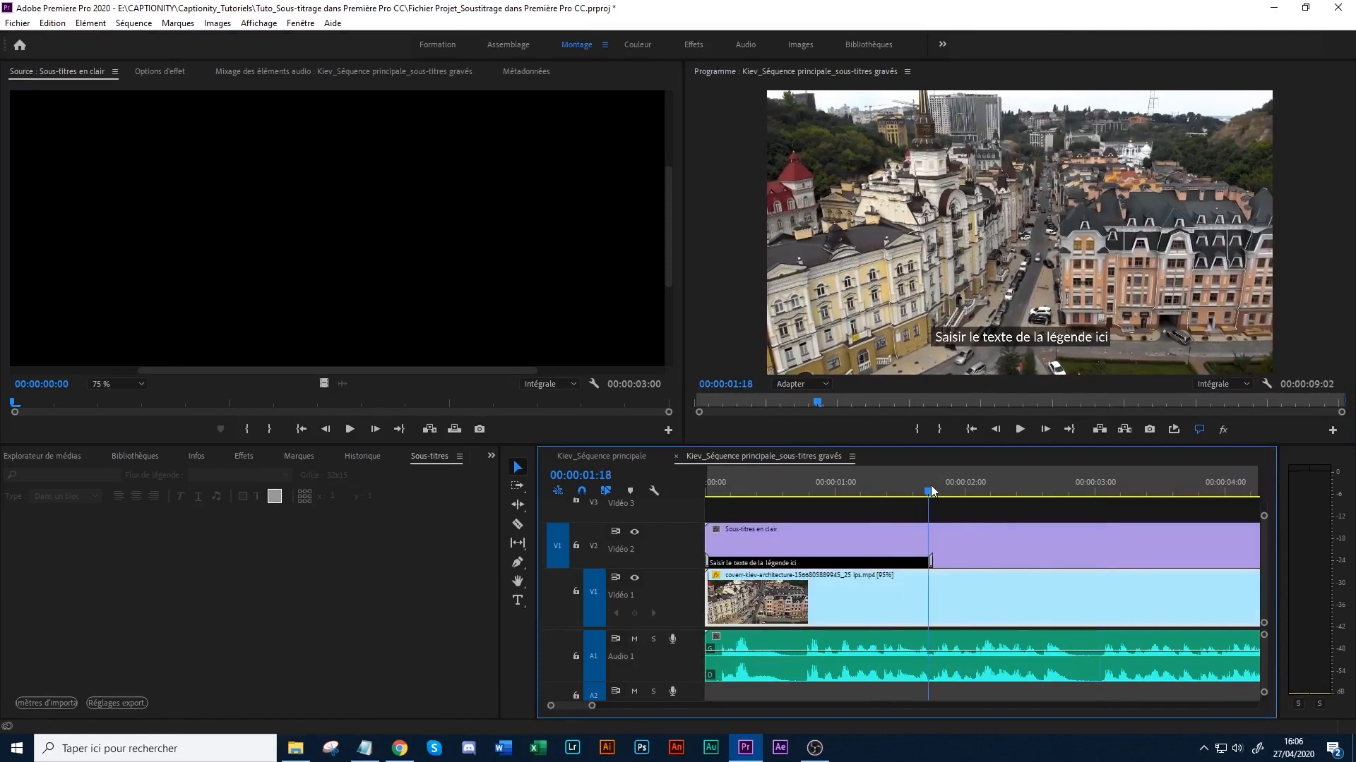
{"action": "mouse_move", "coordinate": [849, 563]}
{"action": "left_mouse_down"}
{"action": "mouse_move", "coordinate": [838, 567]}
{"action": "mouse_move", "coordinate": [849, 567]}
{"action": "left_mouse_up"}
{"action": "left_click_drag", "start_coordinate": [929, 488], "coordinate": [922, 489]}
{"action": "left_click", "coordinate": [912, 600]}
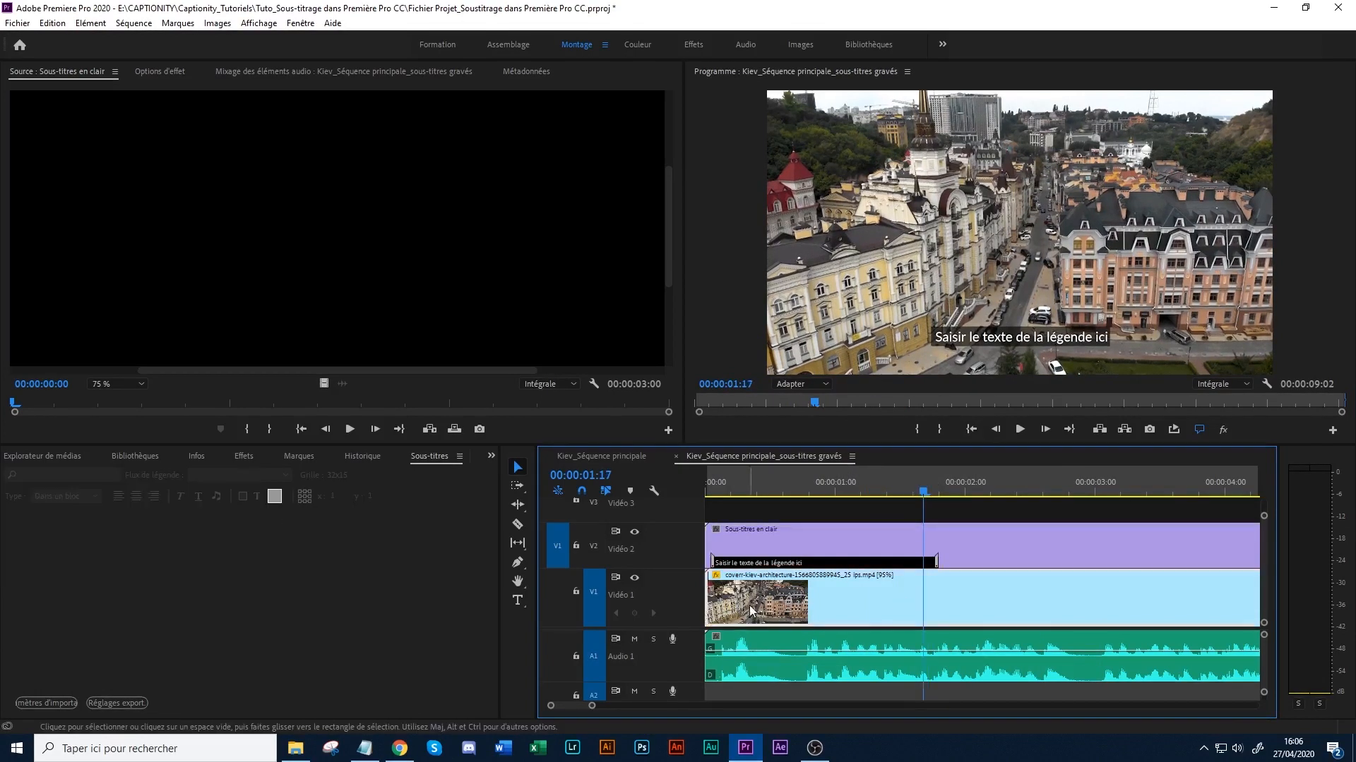
{"action": "left_click_drag", "start_coordinate": [814, 489], "coordinate": [830, 489]}
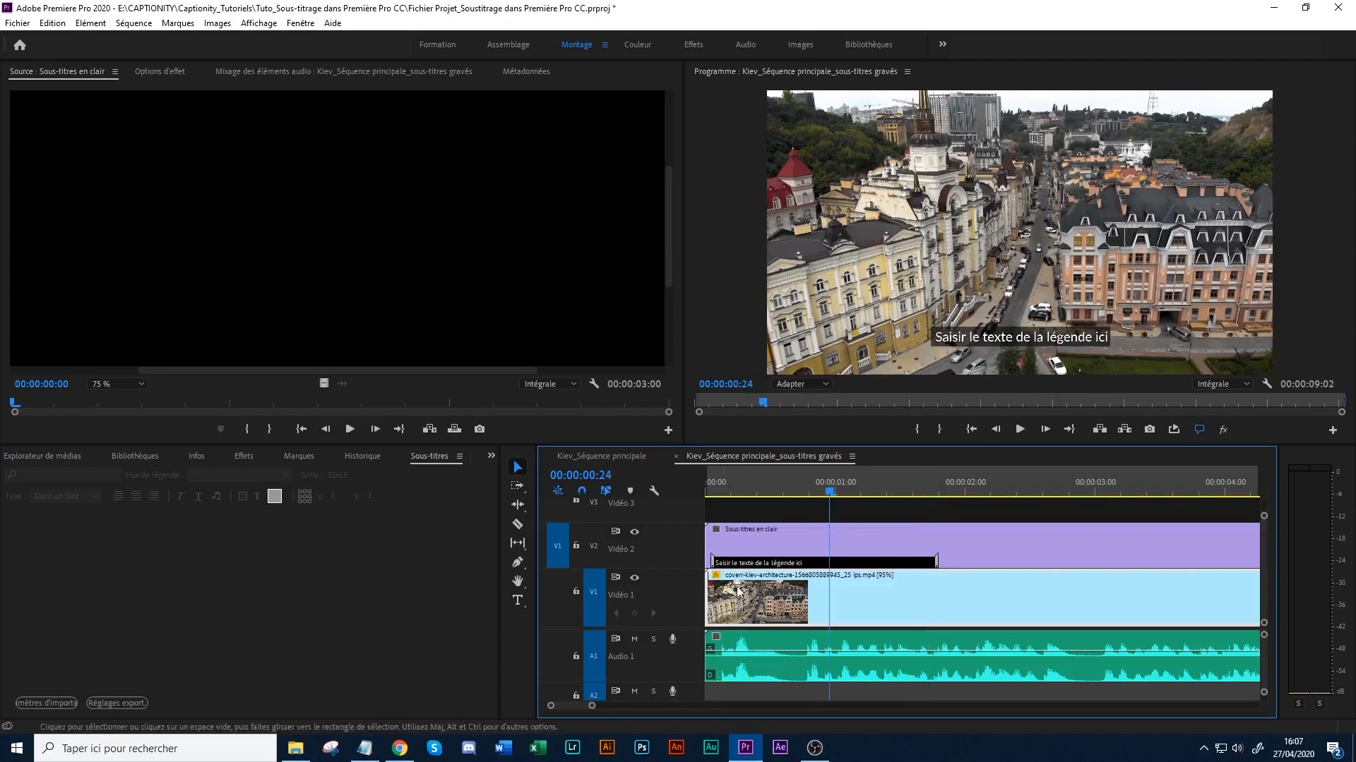
- Lock the Vidéo 1 track and return the playhead to the start of the sequence
{"action": "left_click", "coordinate": [575, 592]}
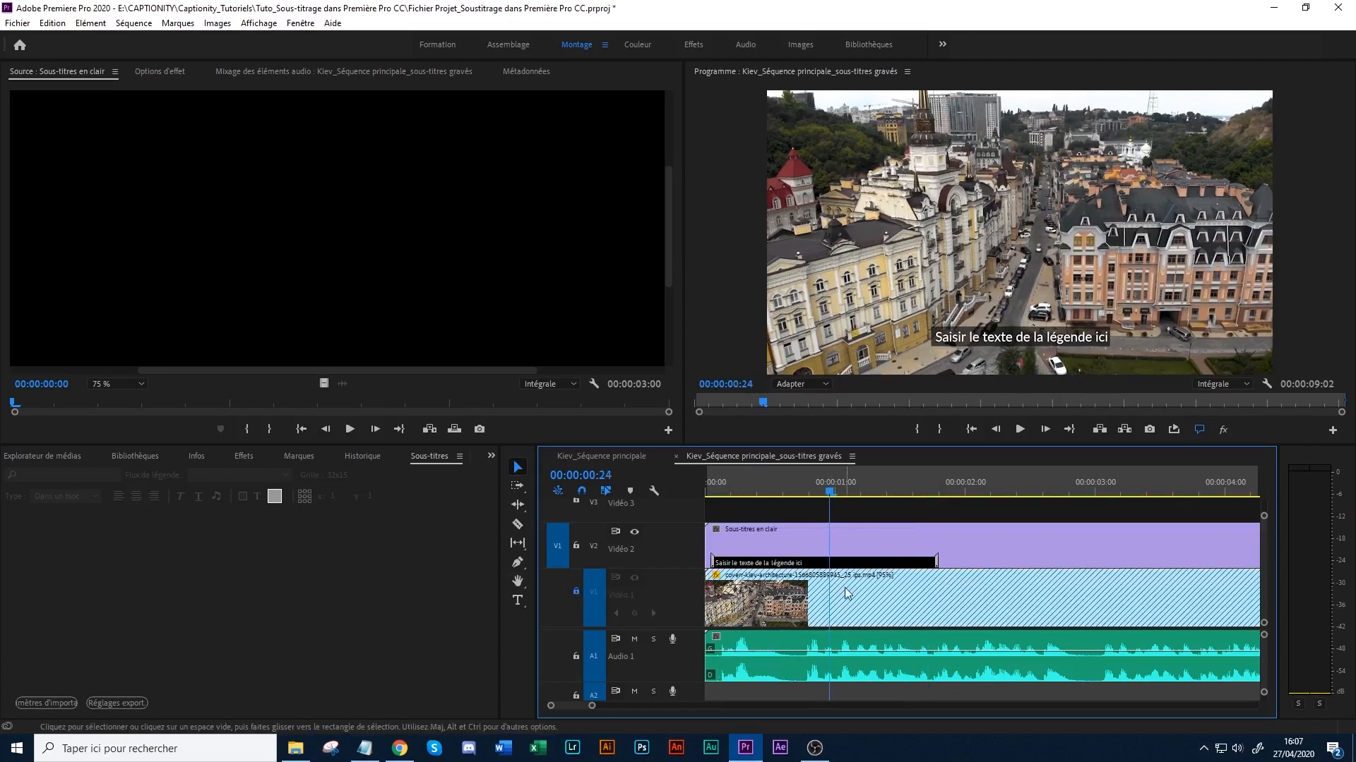
{"action": "left_click", "coordinate": [710, 491]}
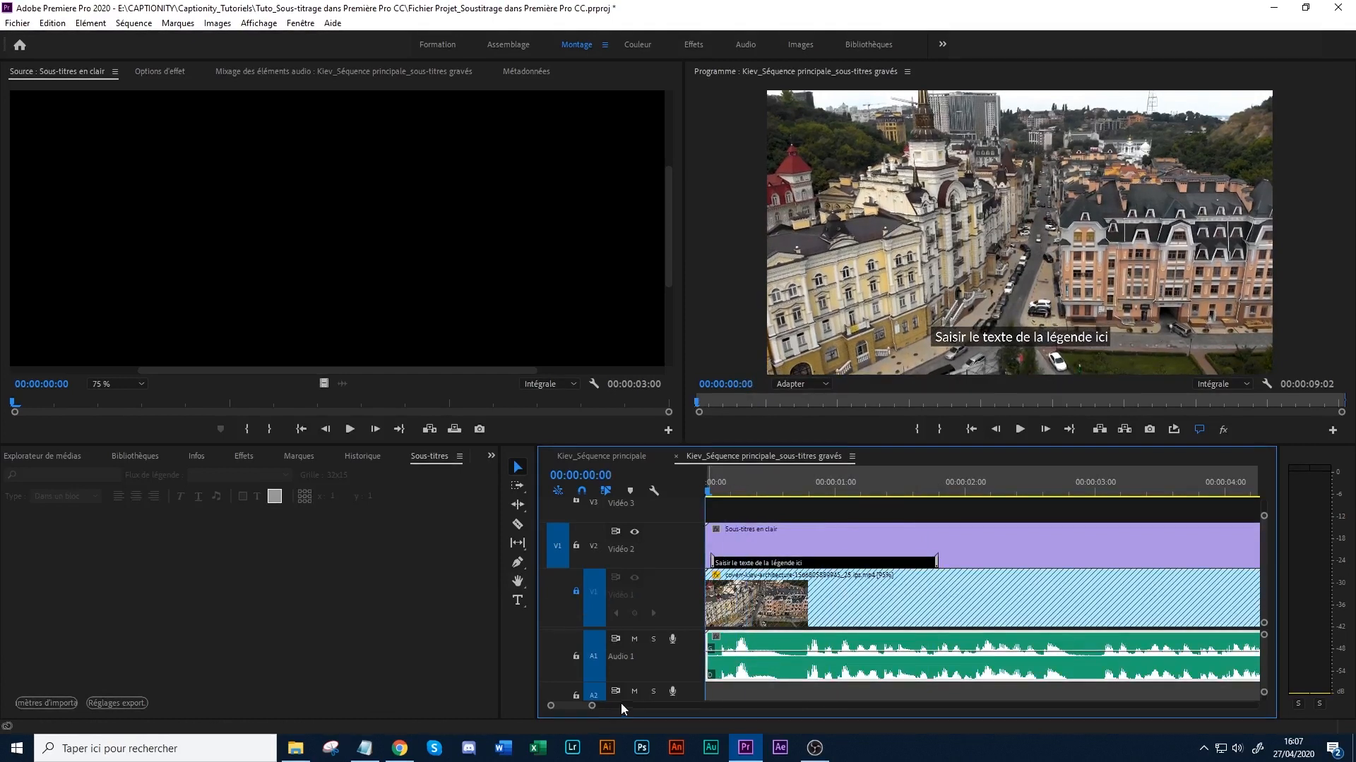
{"action": "left_click_drag", "start_coordinate": [592, 705], "coordinate": [620, 699]}
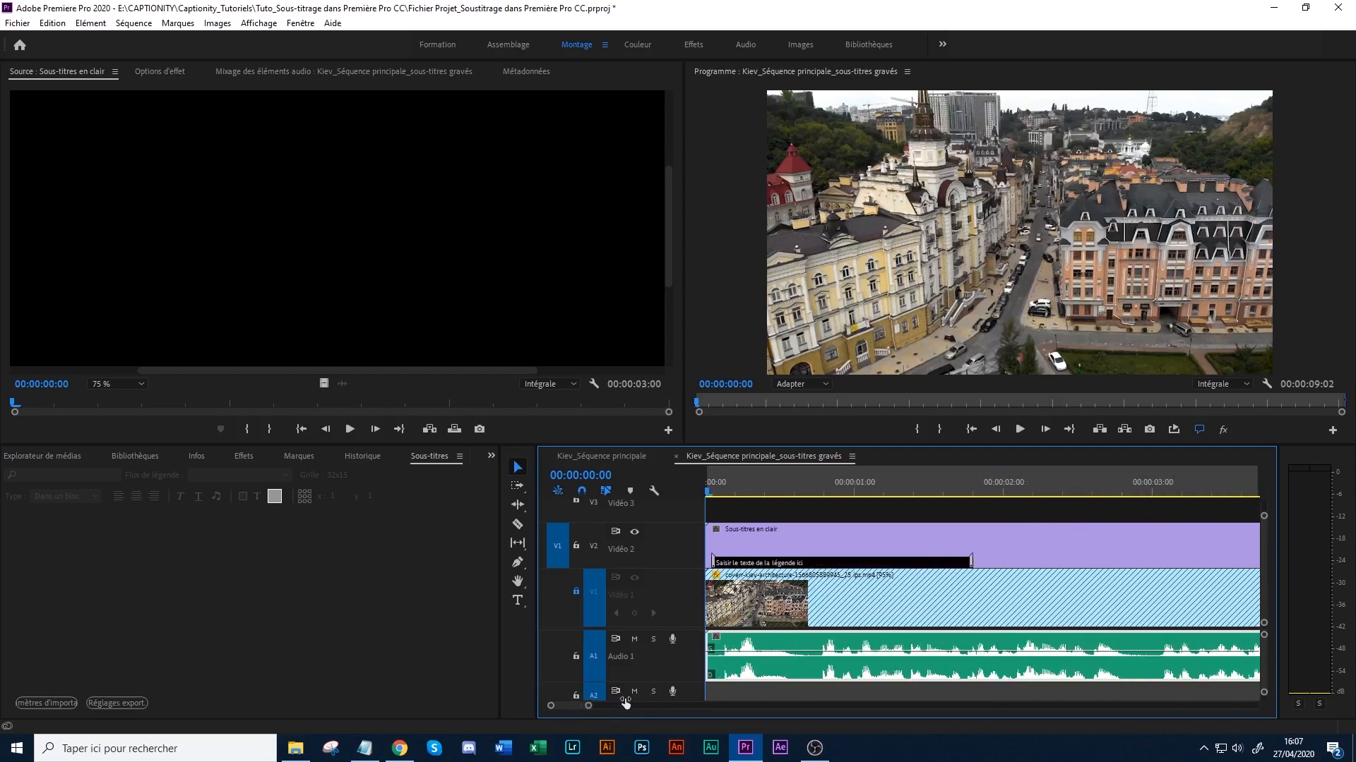
- Play the narration to find the end of the first phrase and extend the caption's end to 00:00:02:21
{"action": "left_click", "coordinate": [756, 532]}
{"action": "left_click", "coordinate": [741, 563]}
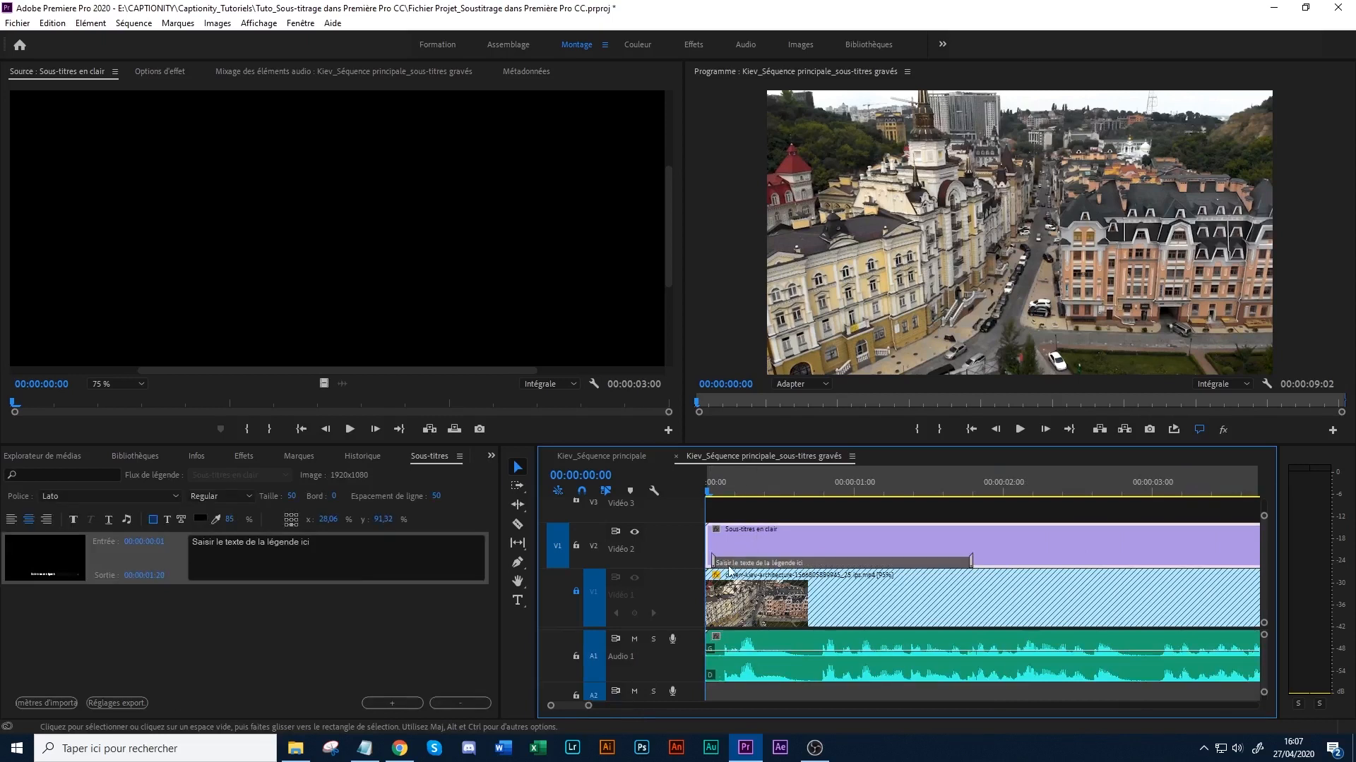
{"action": "left_click_drag", "start_coordinate": [879, 483], "coordinate": [1011, 482]}
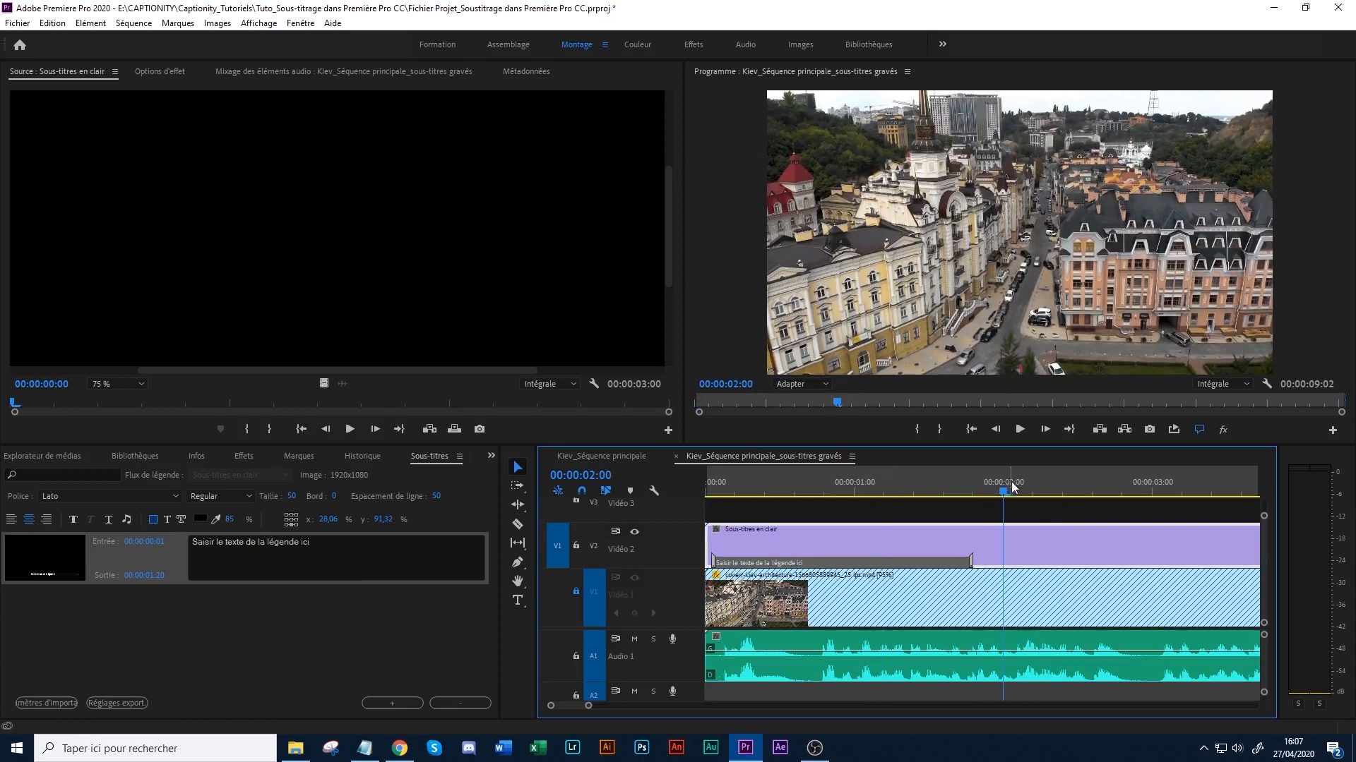
{"action": "key", "text": "space"}
{"action": "key", "text": "space"}
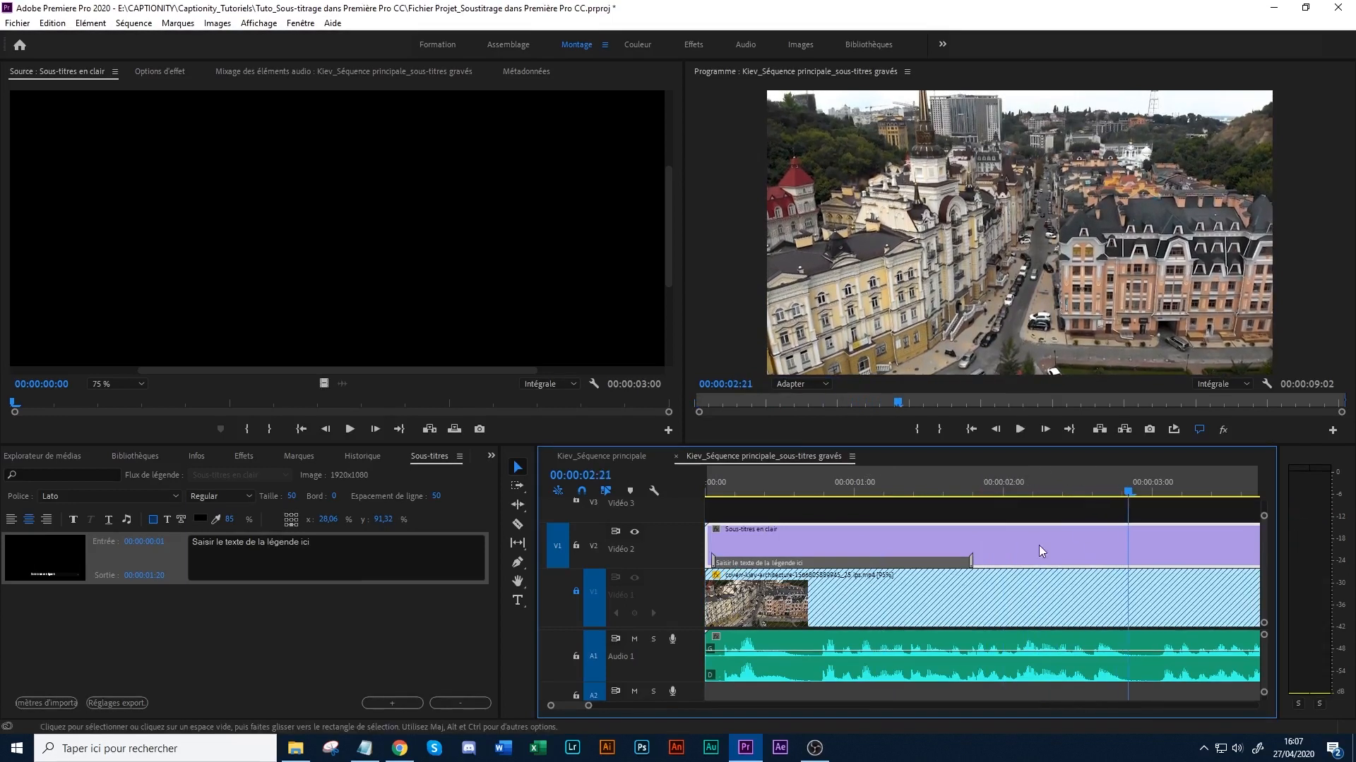
{"action": "left_click_drag", "start_coordinate": [975, 561], "coordinate": [977, 562]}
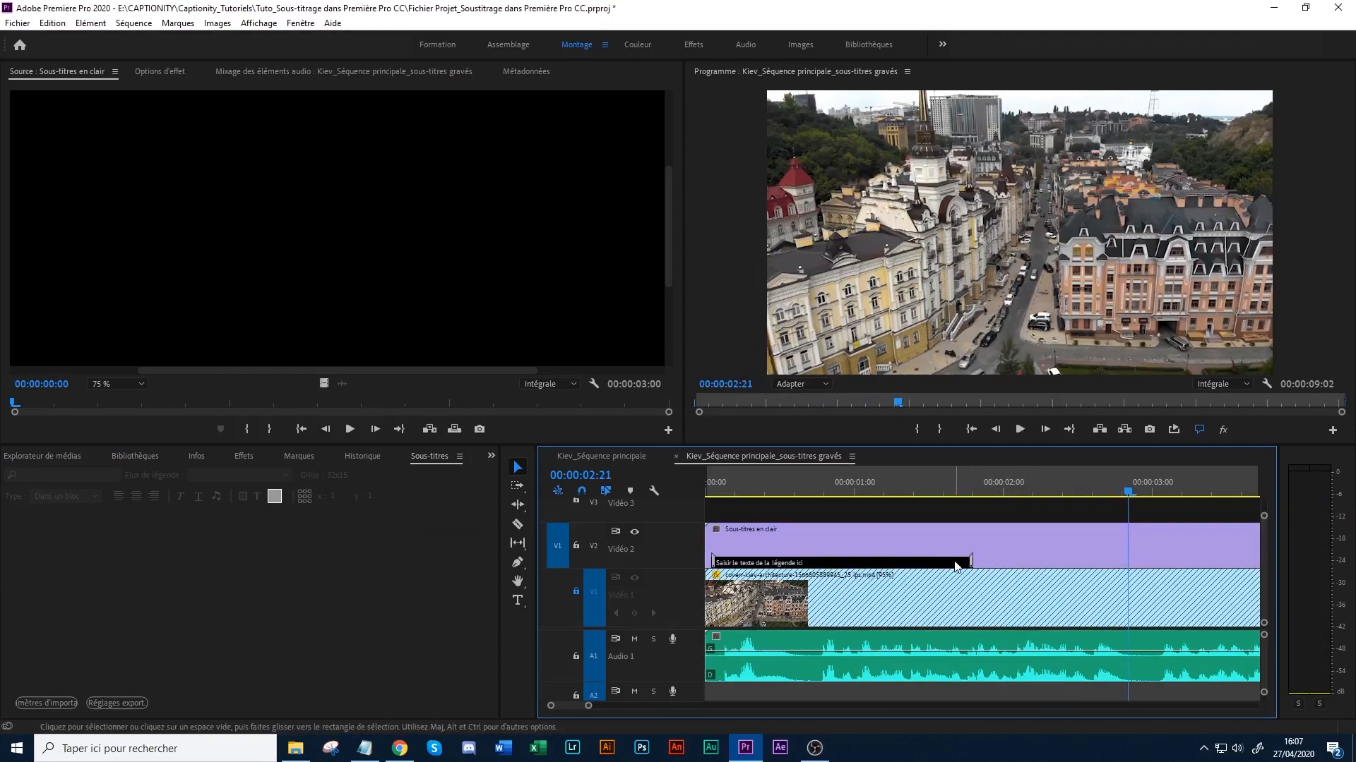
{"action": "left_click", "coordinate": [959, 564]}
{"action": "left_click", "coordinate": [968, 561]}
{"action": "left_click", "coordinate": [960, 564]}
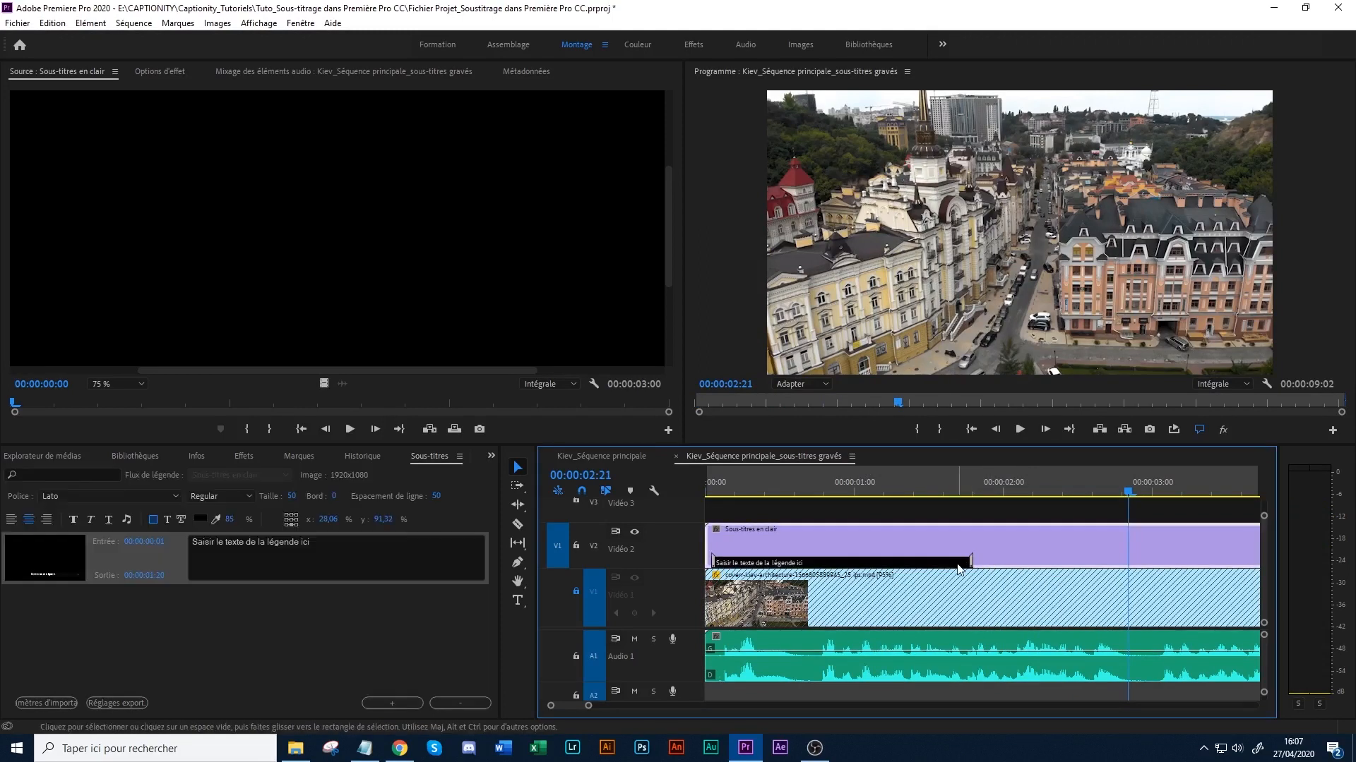
{"action": "left_click_drag", "start_coordinate": [970, 561], "coordinate": [1128, 574]}
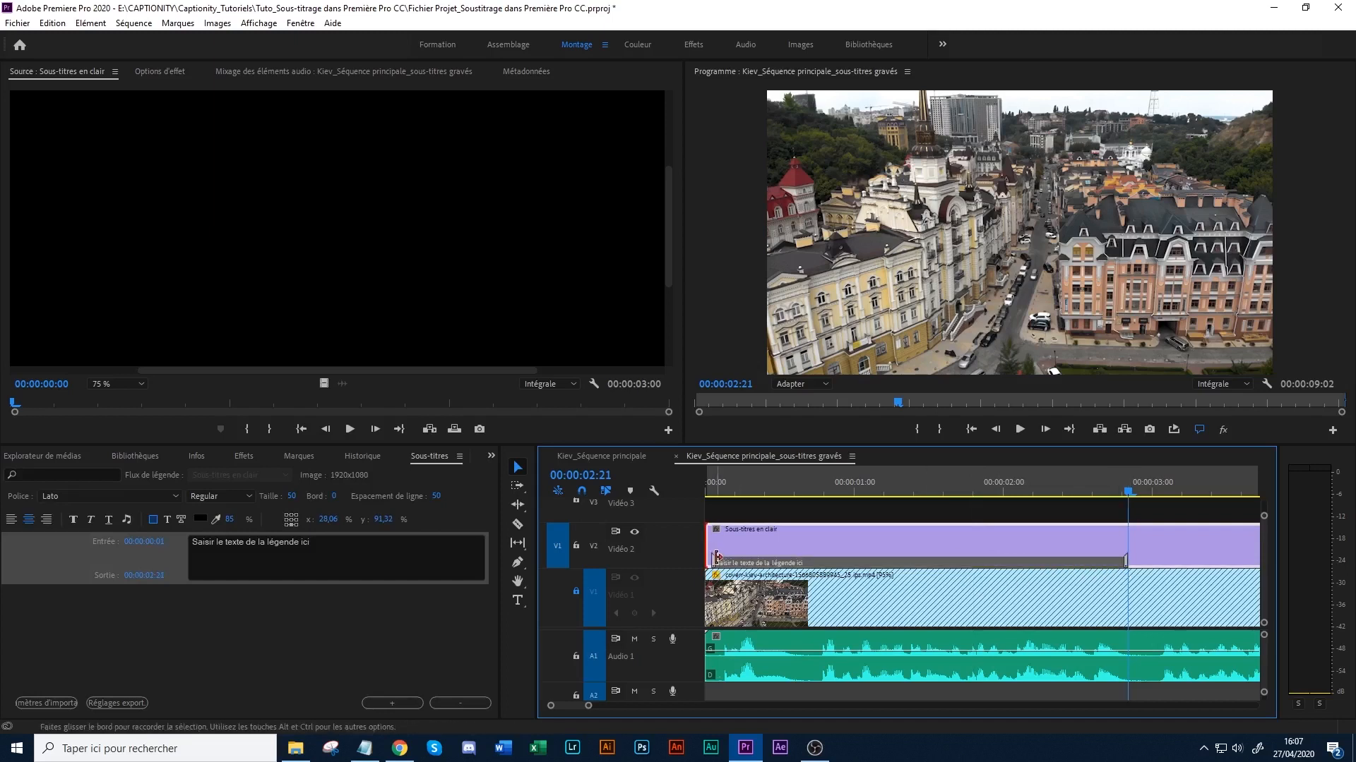
{"action": "left_click", "coordinate": [721, 564]}
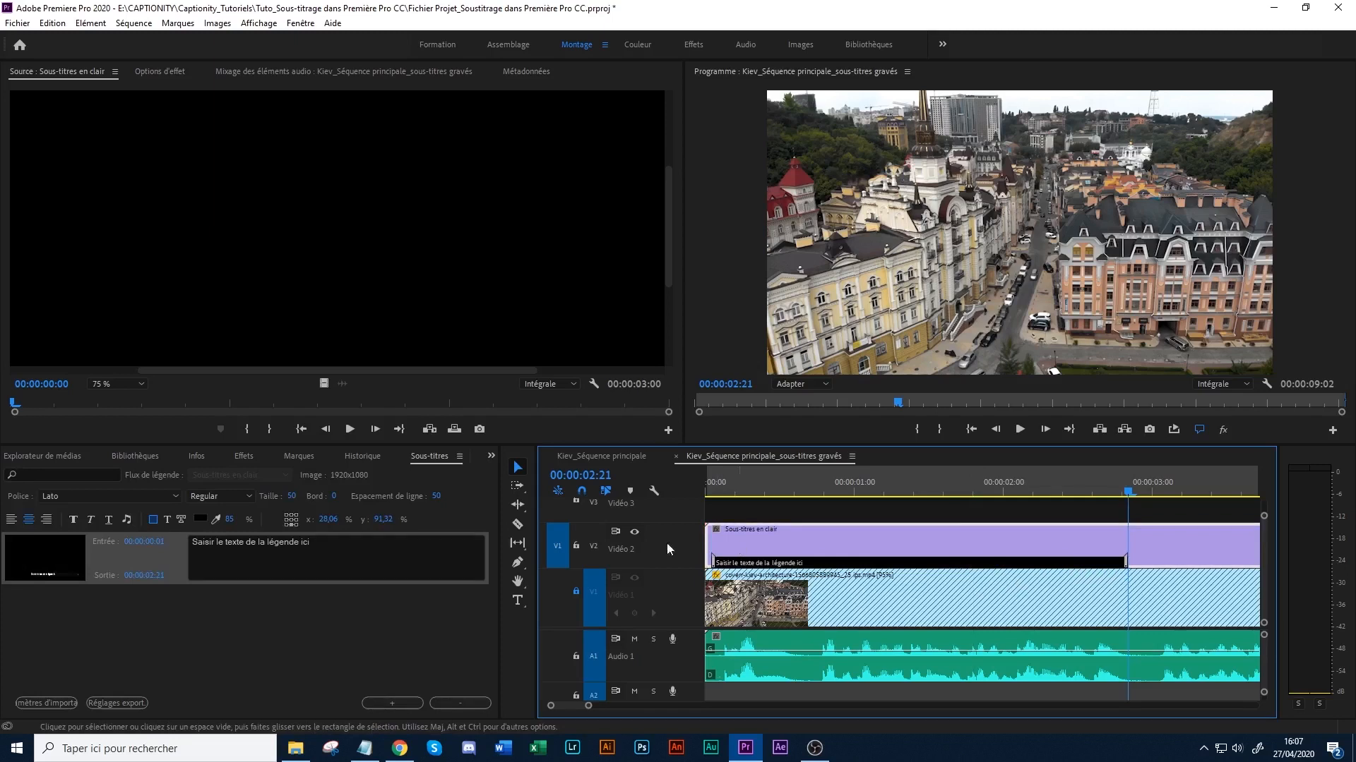
- Replace the placeholder with Kiev_Texte.txt's first line, "Kiev, capitale de l'Ukraine de près de trois millions d'habitants,", copied from Notepad, and preview it at 00:00:01:05
{"action": "left_click", "coordinate": [342, 553]}
{"action": "left_click", "coordinate": [365, 747]}
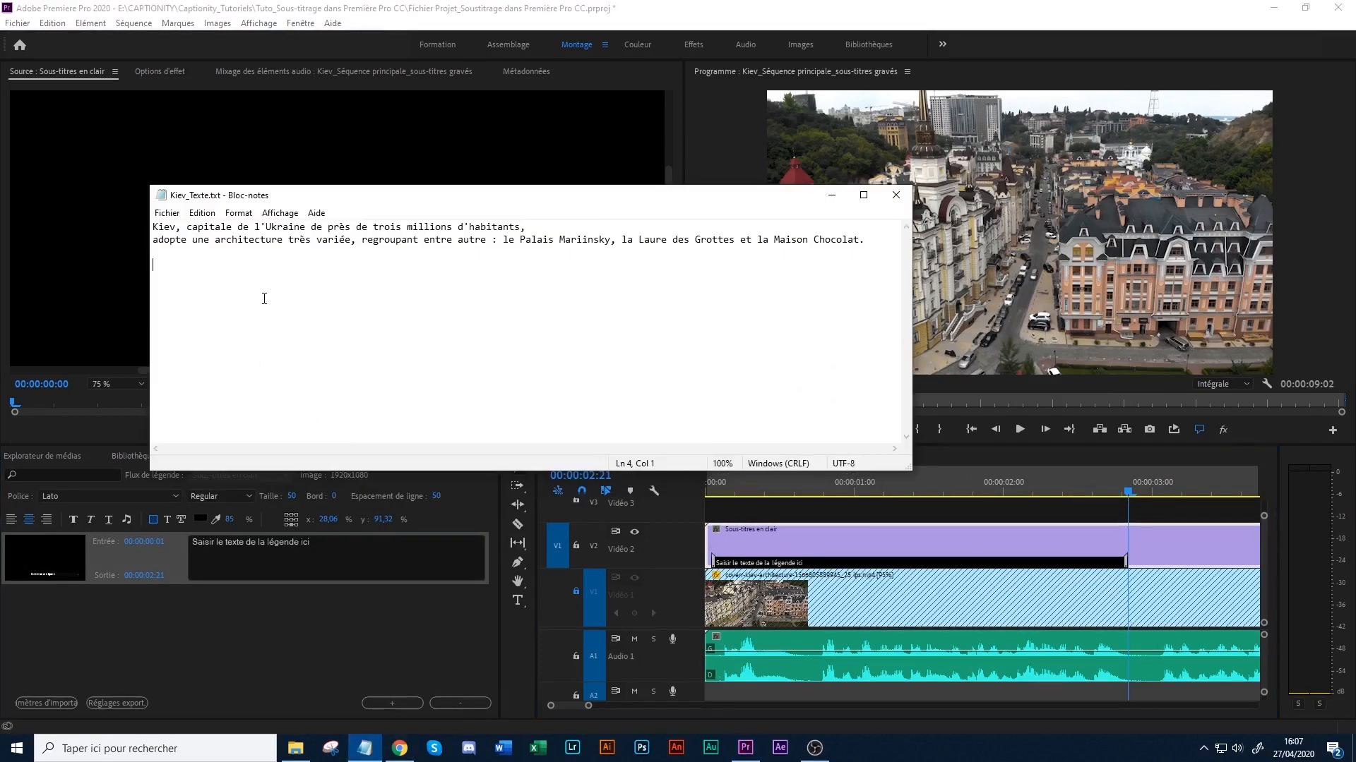
{"action": "left_click_drag", "start_coordinate": [533, 225], "coordinate": [152, 228]}
{"action": "key", "text": "ctrl+c"}
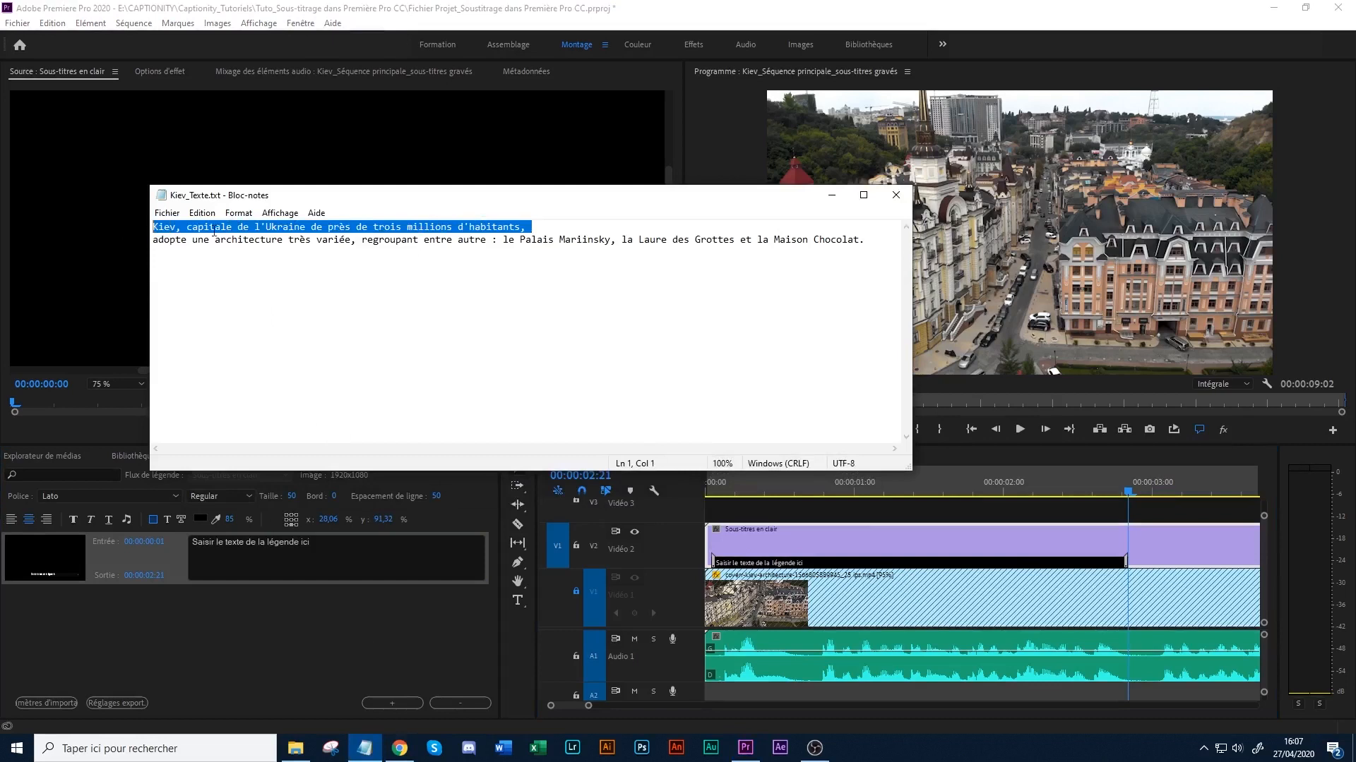
{"action": "left_click", "coordinate": [832, 195]}
{"action": "left_click_drag", "start_coordinate": [311, 542], "coordinate": [191, 542]}
{"action": "key", "text": "ctrl+v"}
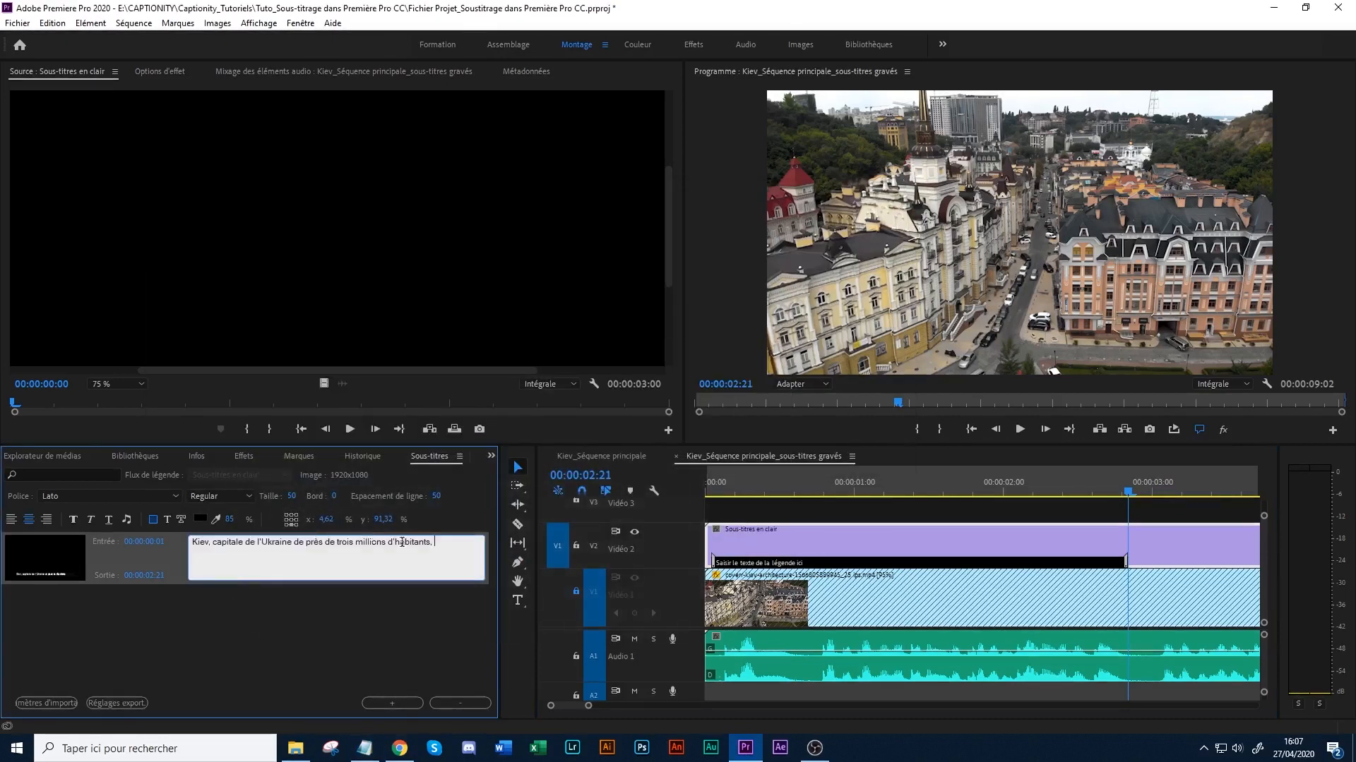
{"action": "left_click", "coordinate": [911, 487]}
{"action": "left_click", "coordinate": [884, 492]}
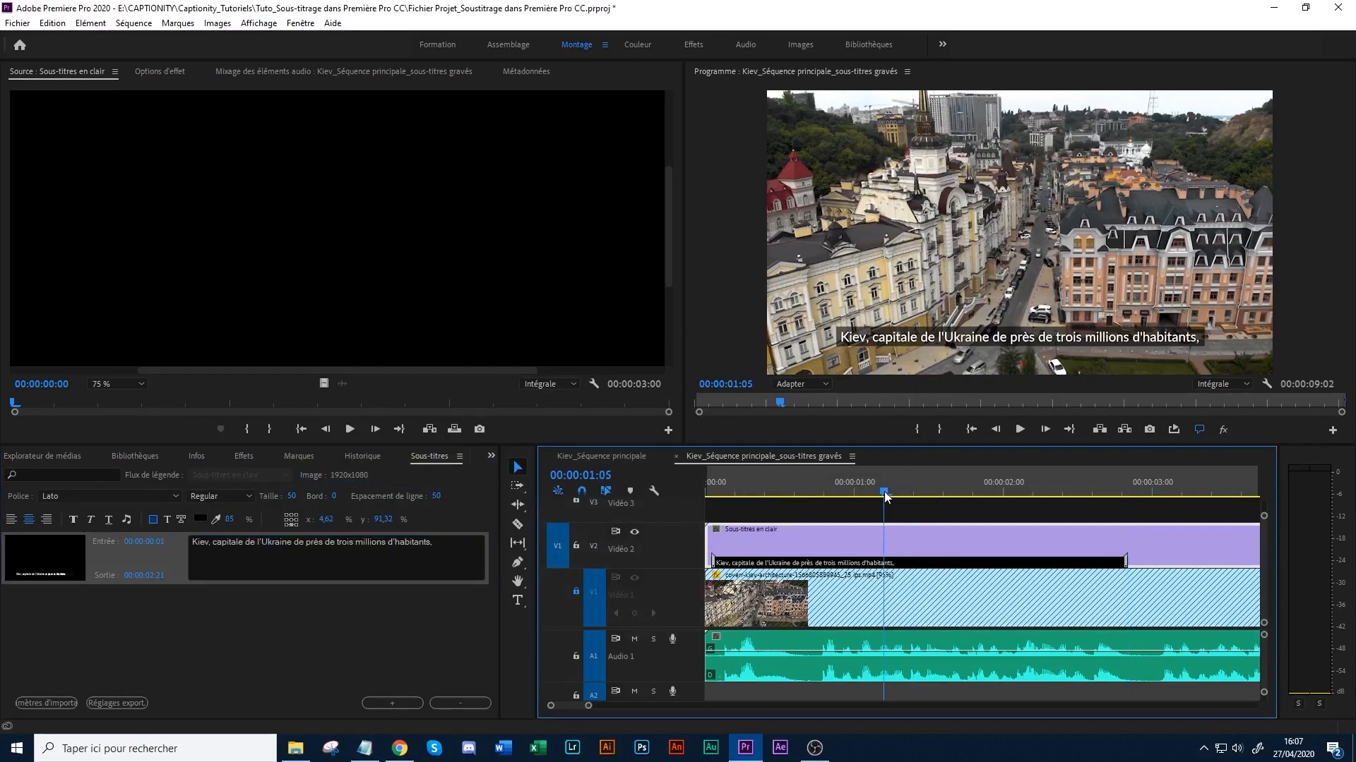
- Break the first caption onto two lines after "l'Ukraine" and remove the extra trailing space
{"action": "left_click", "coordinate": [305, 569]}
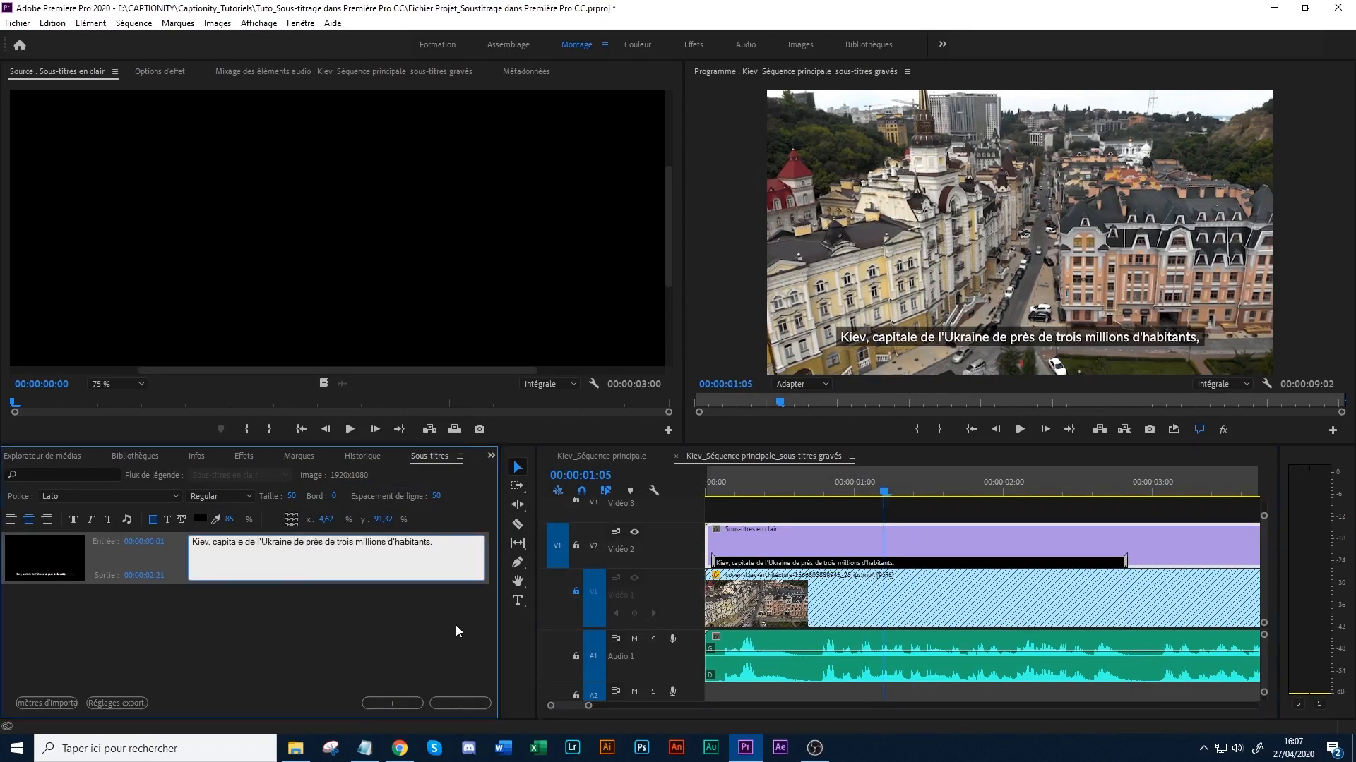
{"action": "key", "text": "Return"}
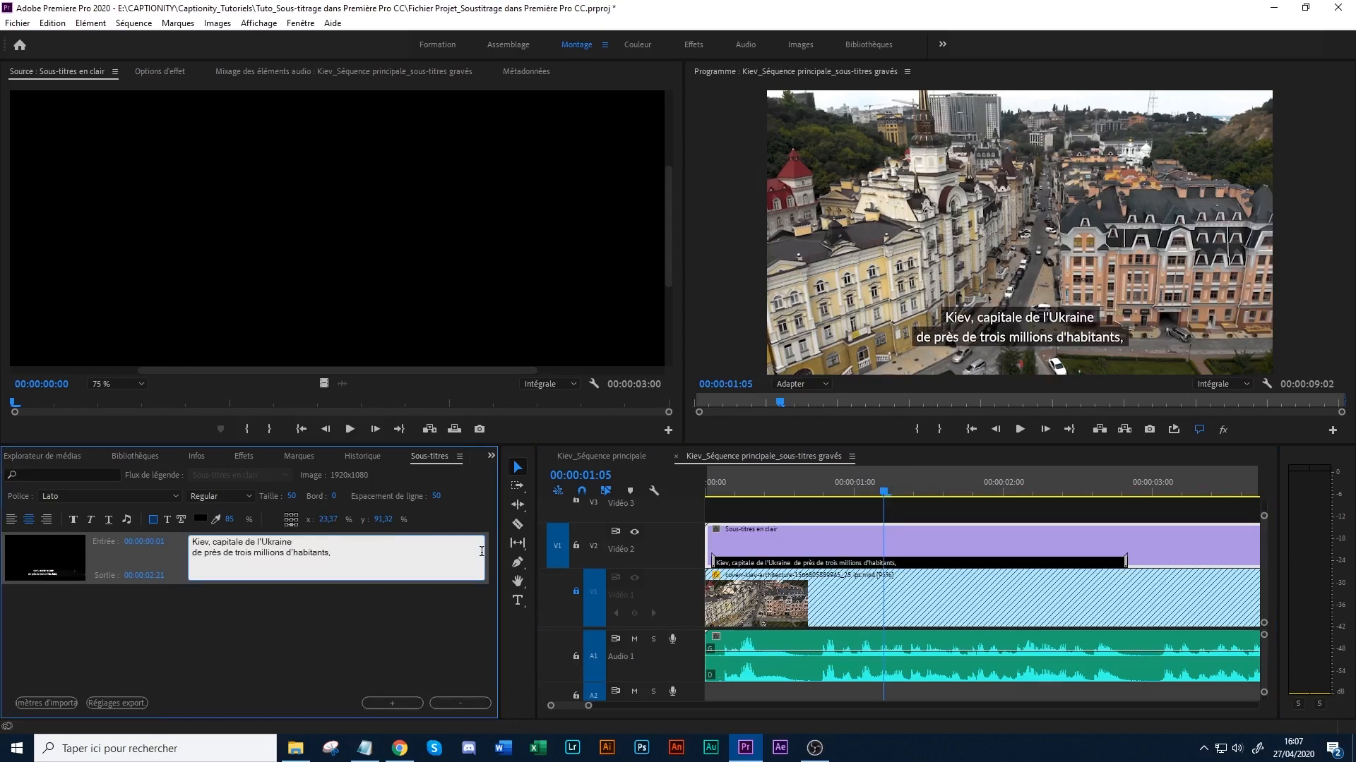
{"action": "key", "text": "BackSpace"}
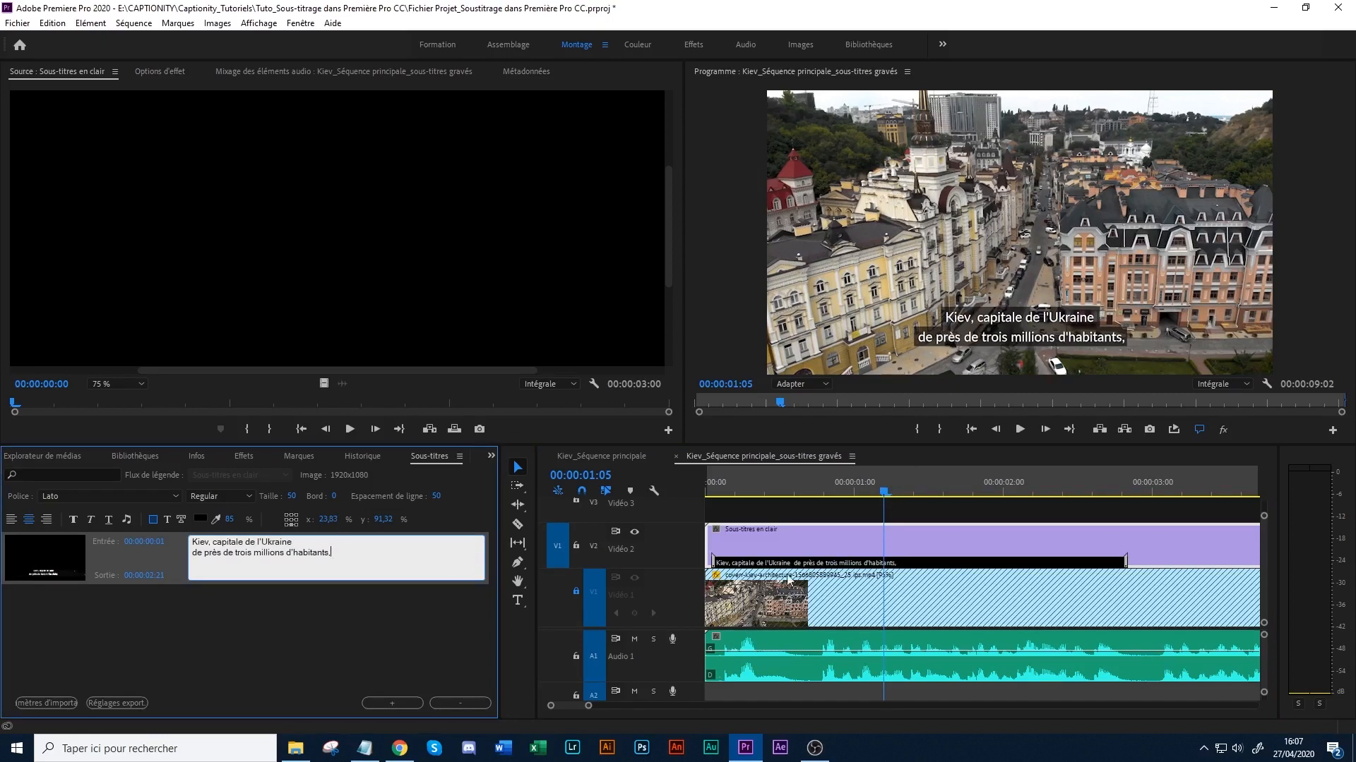
- Move the playhead past the first caption to 00:00:03:00 and add a second caption to the open captions clip
{"action": "left_click_drag", "start_coordinate": [968, 489], "coordinate": [1039, 494]}
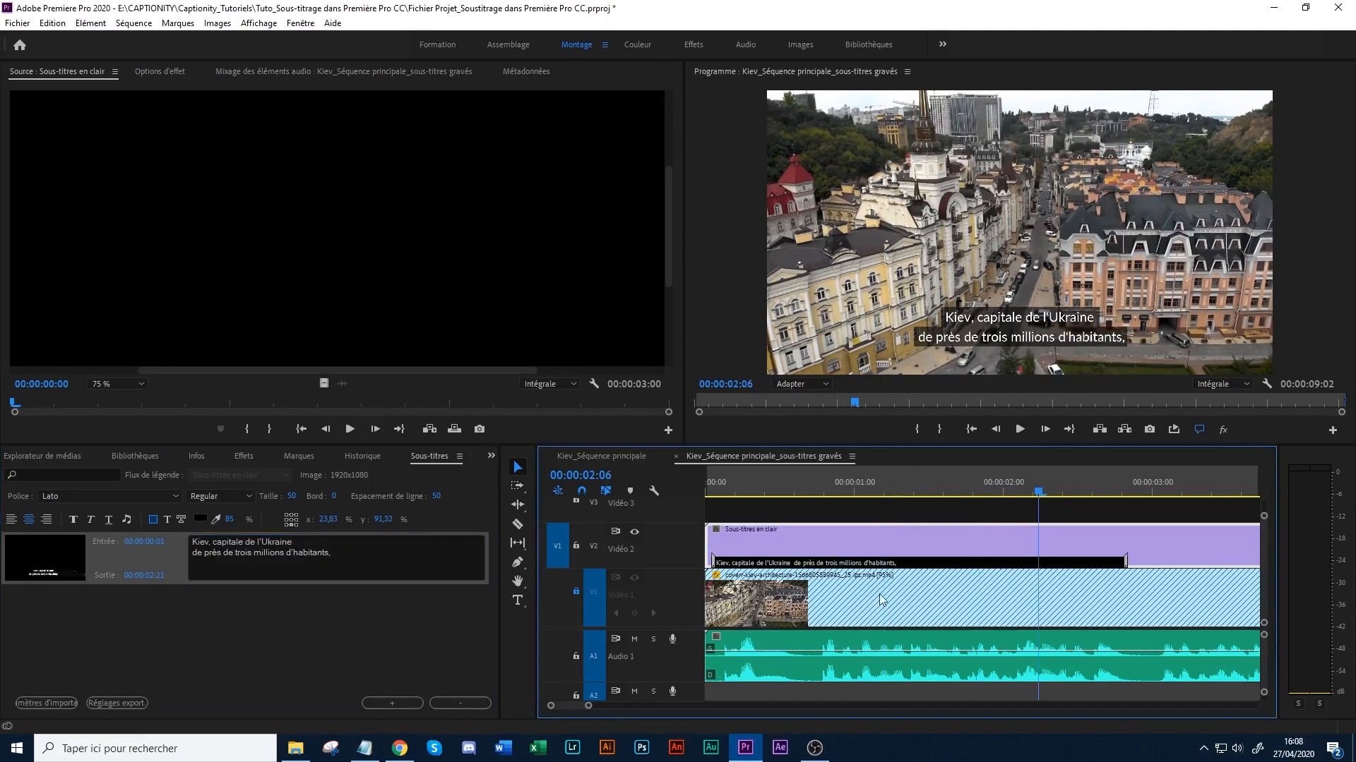
{"action": "left_click_drag", "start_coordinate": [591, 709], "coordinate": [615, 708]}
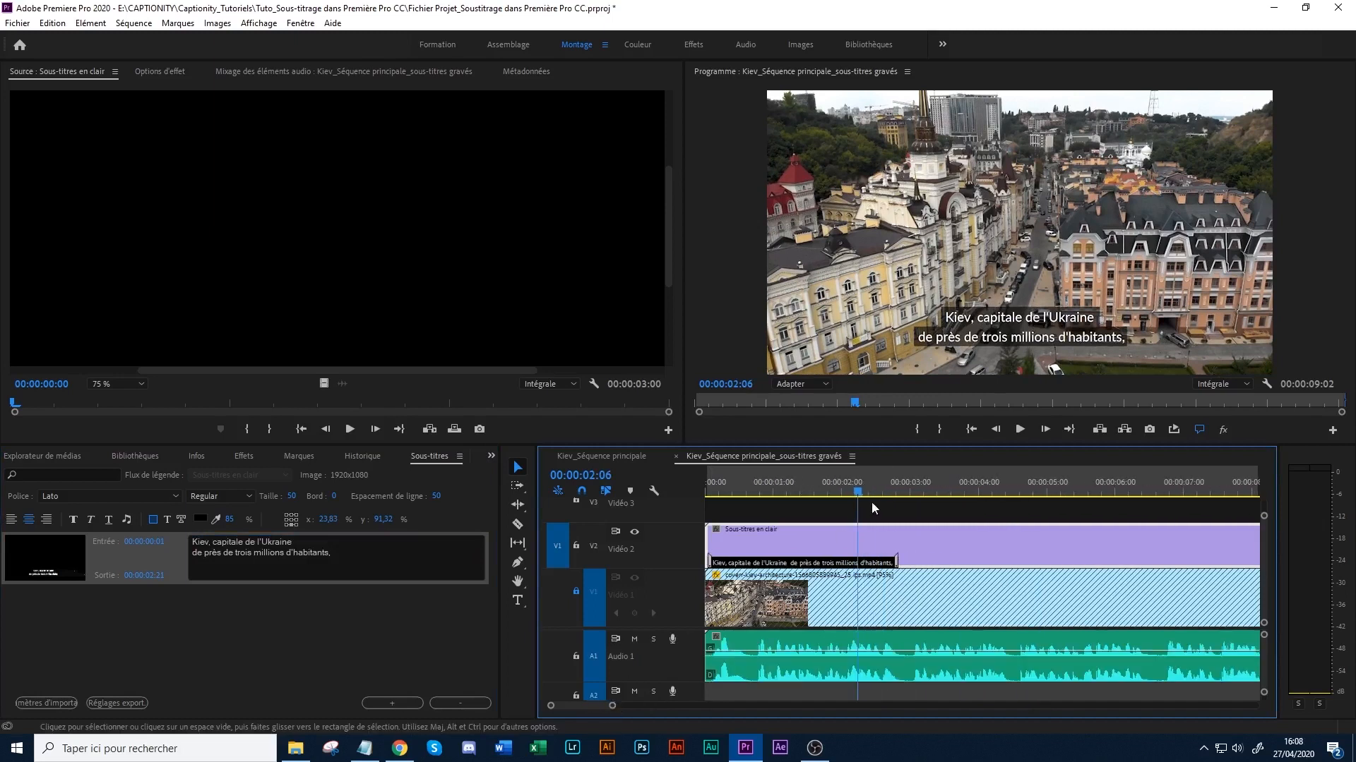
{"action": "left_click", "coordinate": [910, 488]}
{"action": "left_click", "coordinate": [365, 560]}
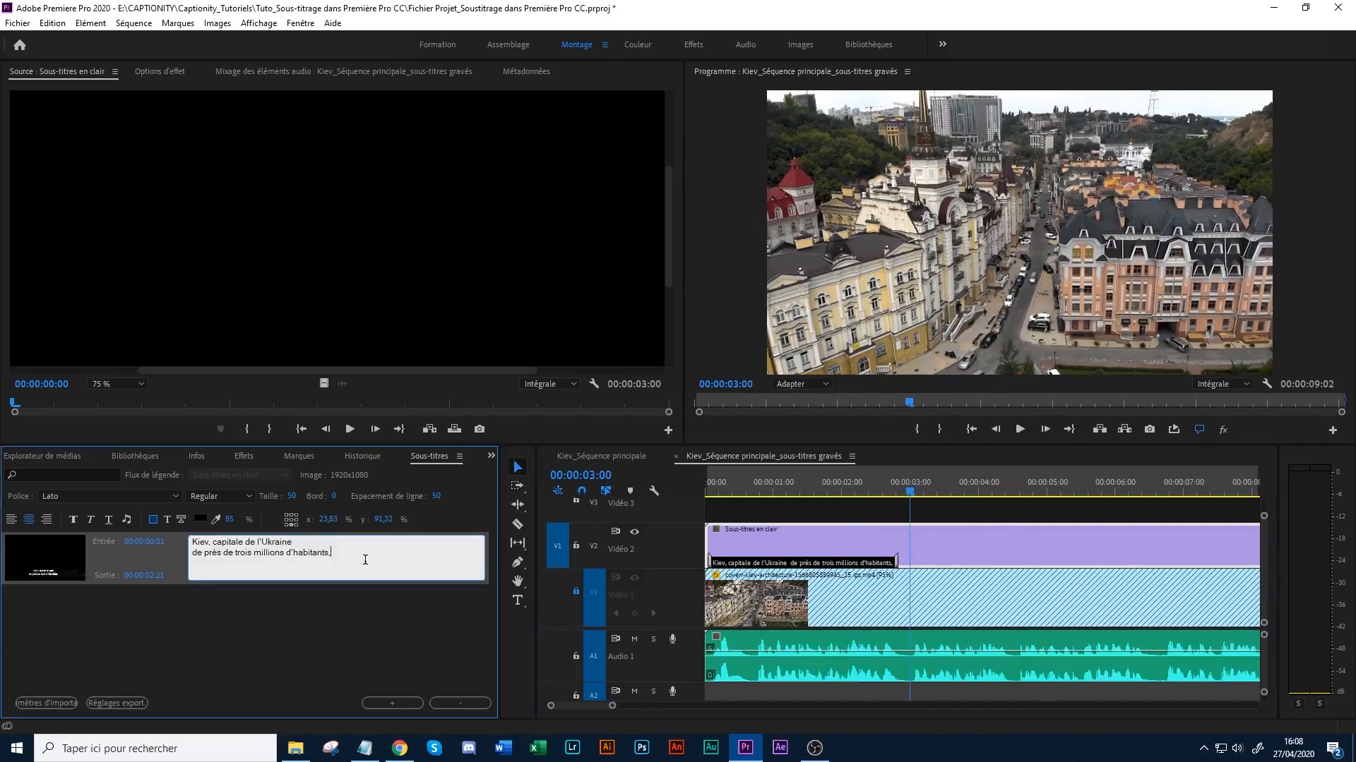
{"action": "left_click", "coordinate": [380, 701]}
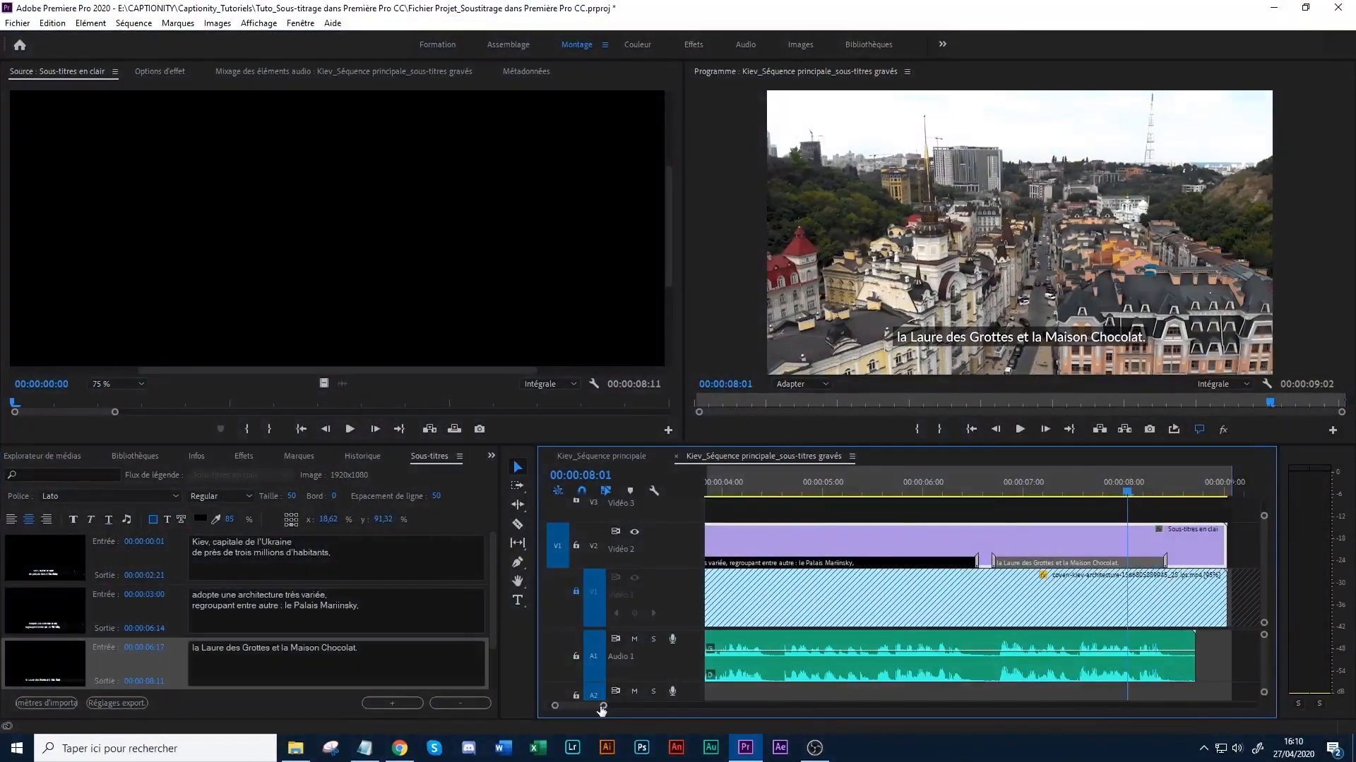
- Unlock the Vidéo 1 track and return the playhead to the start of the captioned sequence
{"action": "left_click_drag", "start_coordinate": [602, 706], "coordinate": [623, 706]}
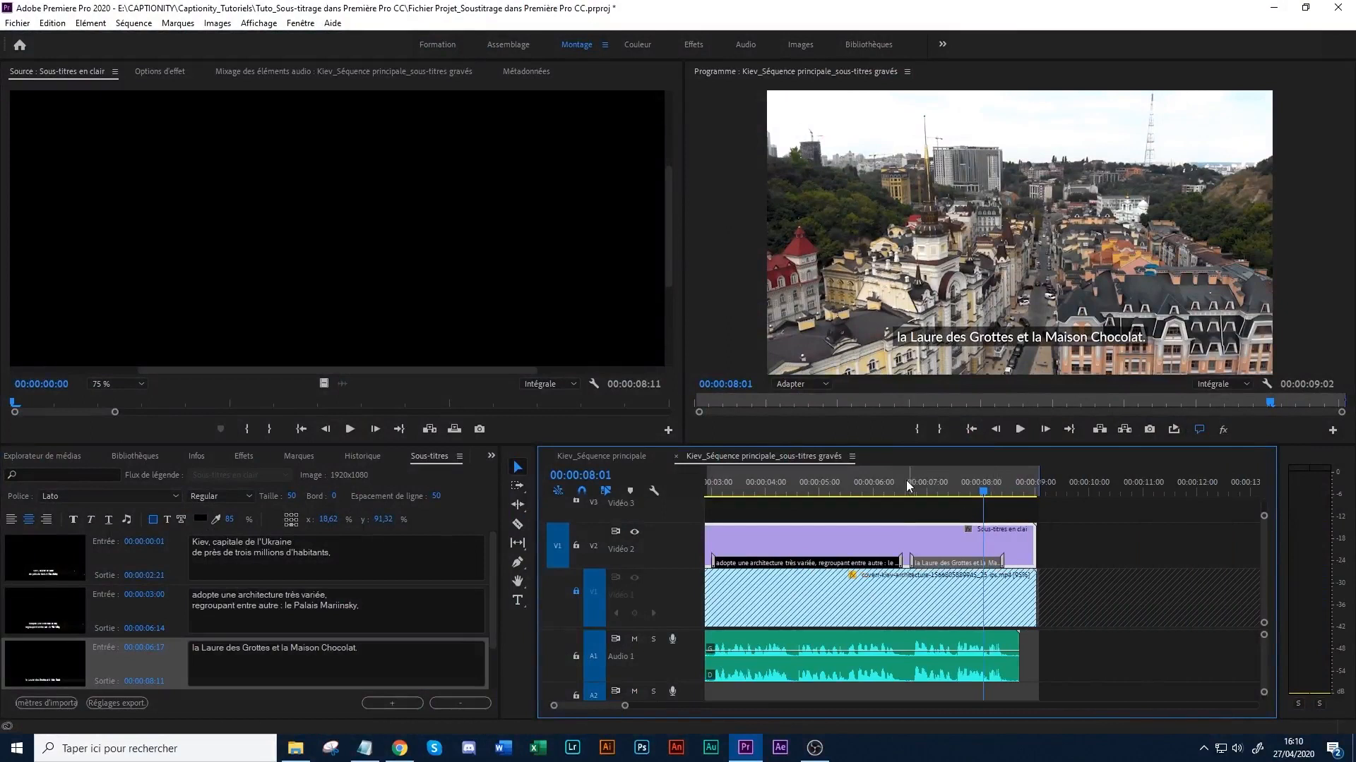
{"action": "left_click", "coordinate": [576, 592]}
{"action": "left_click_drag", "start_coordinate": [789, 482], "coordinate": [651, 490]}
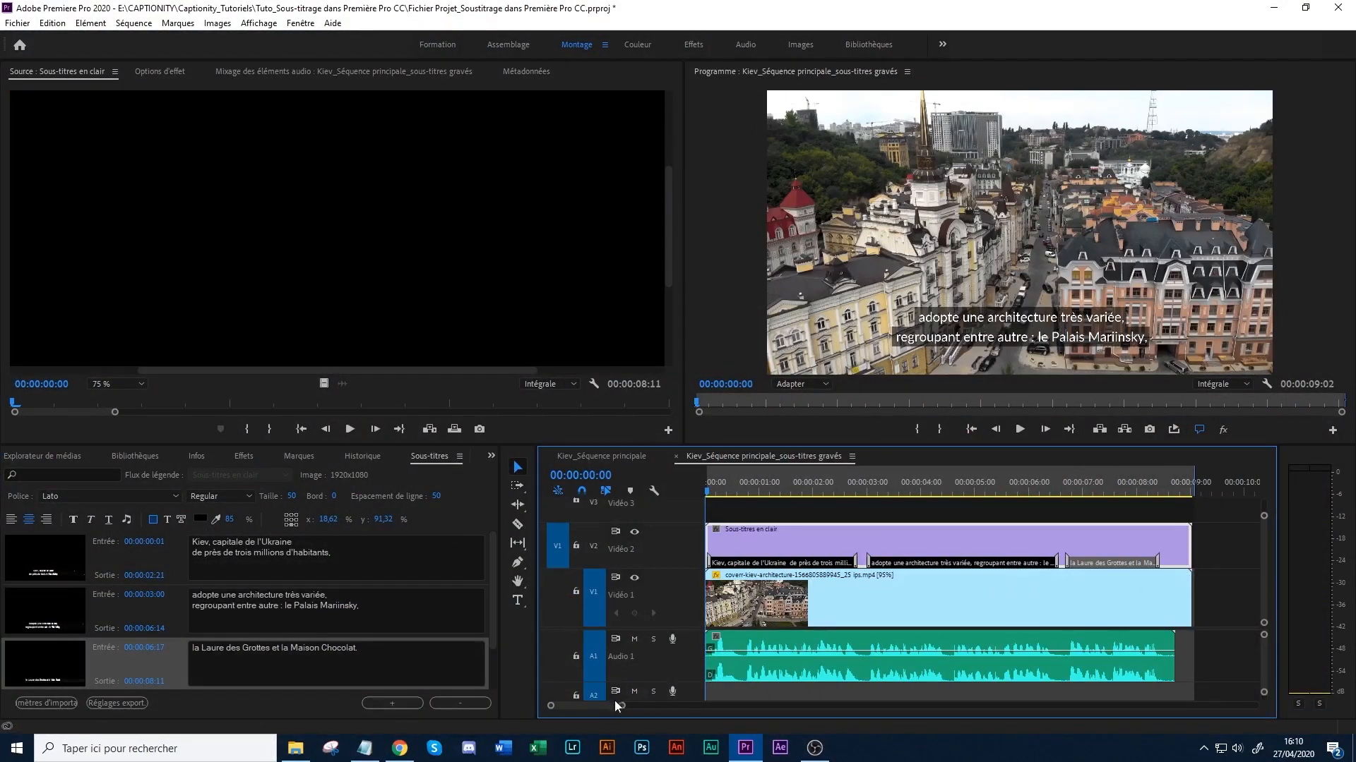
{"action": "left_click_drag", "start_coordinate": [621, 706], "coordinate": [634, 705]}
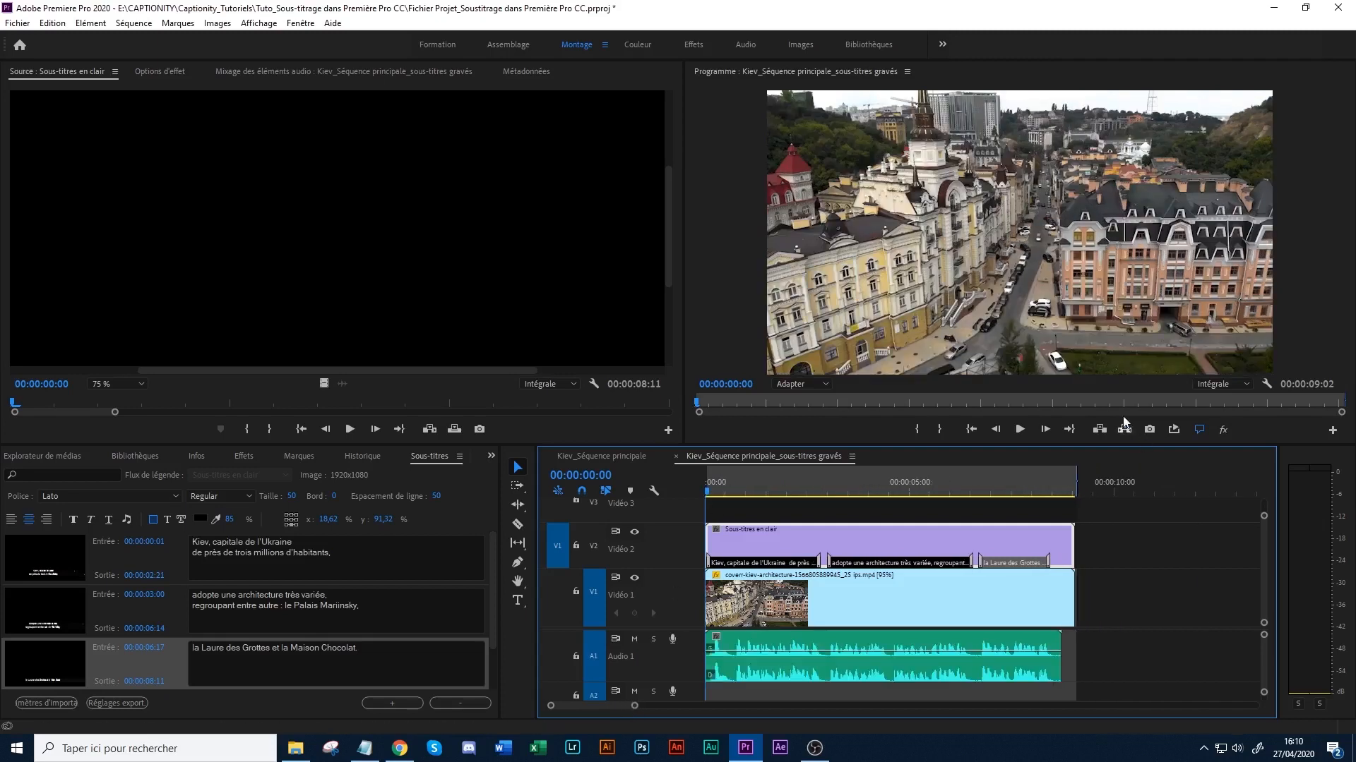
- Play the sequence to check all three captions against the narration, and park the playhead at 00:00:07:07 on the last caption
{"action": "left_click", "coordinate": [1019, 430]}
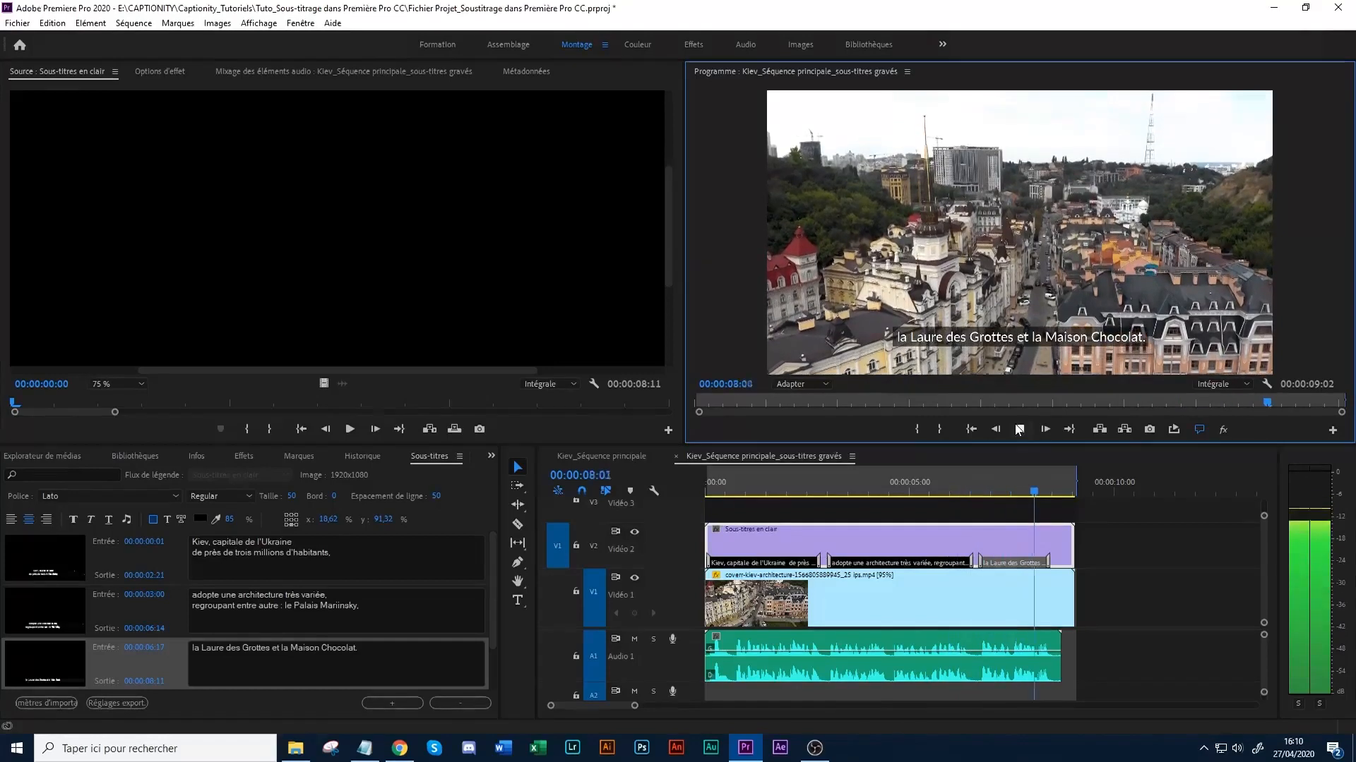
{"action": "left_click", "coordinate": [1018, 430]}
{"action": "left_click", "coordinate": [1004, 483]}
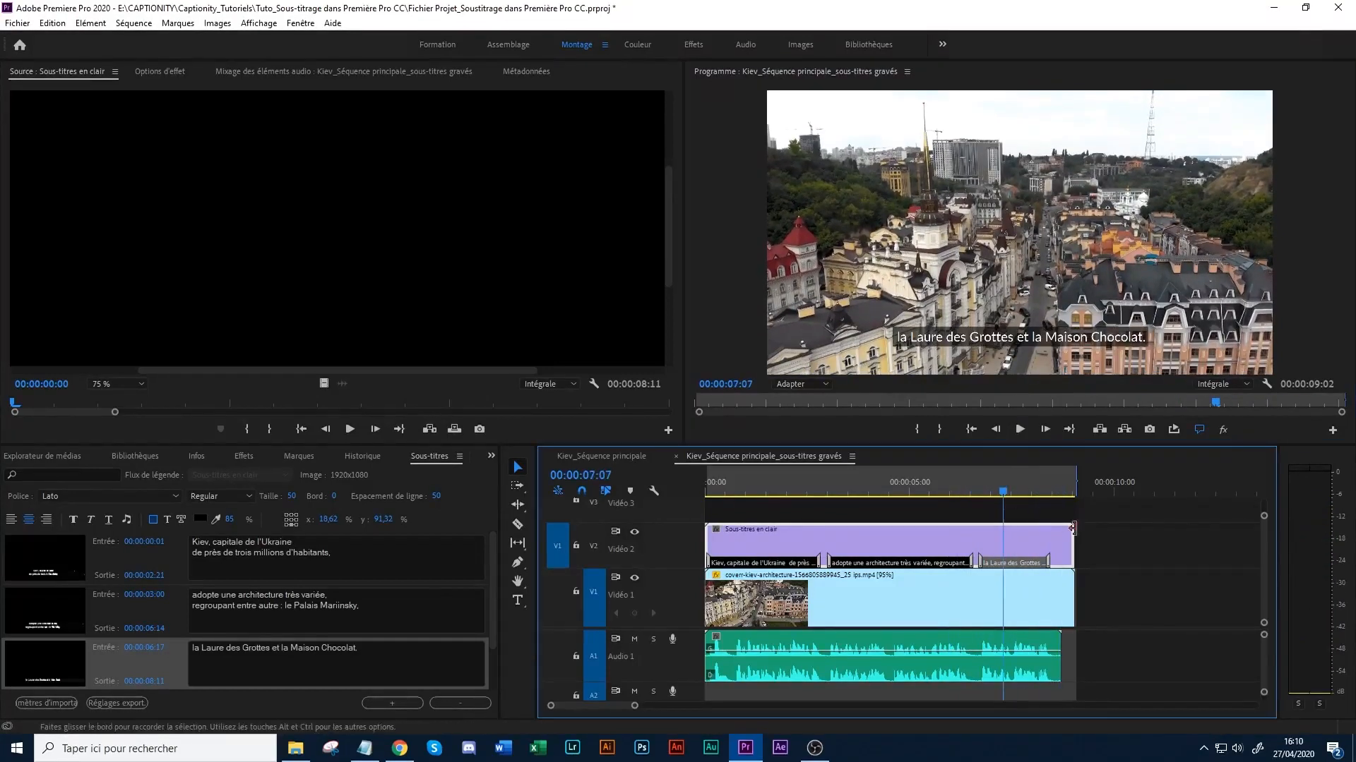
{"action": "left_click_drag", "start_coordinate": [1110, 546], "coordinate": [741, 692]}
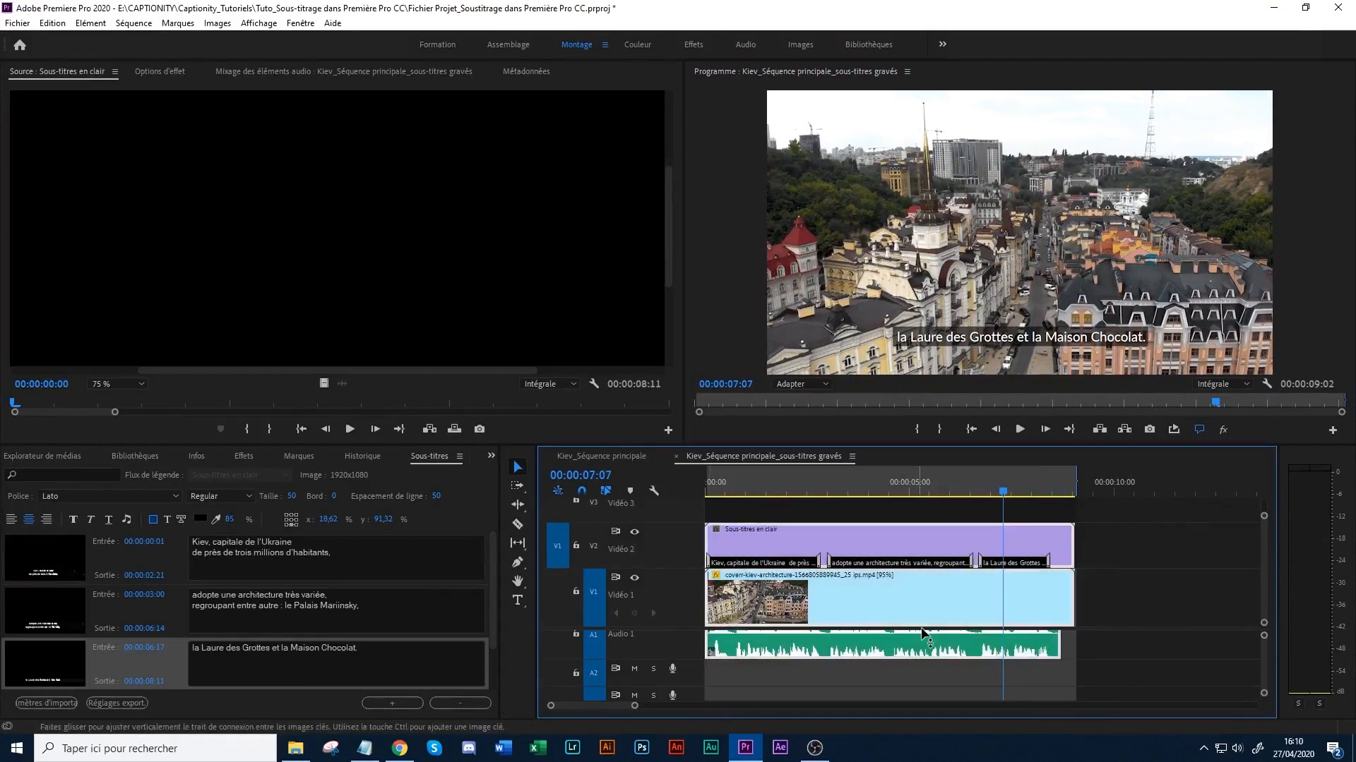
{"action": "key", "text": "ctrl+m"}
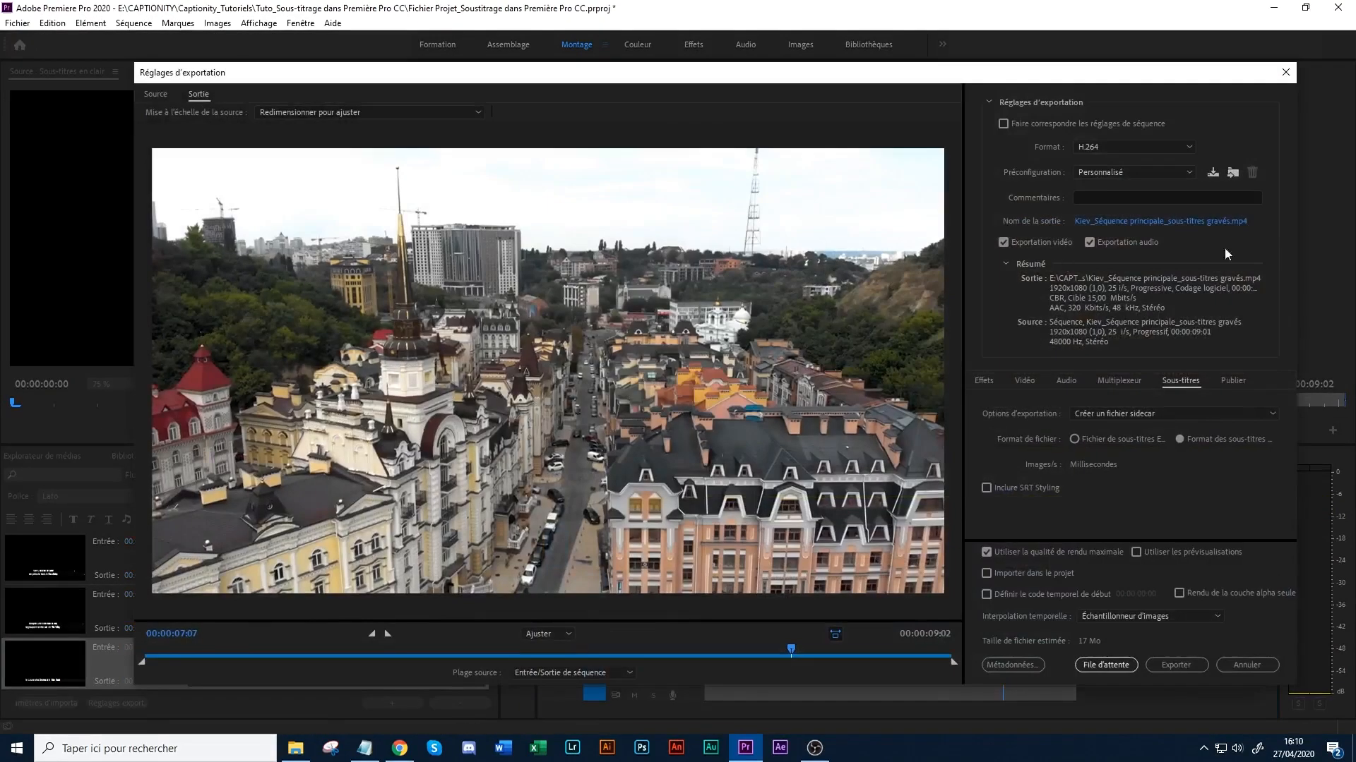
{"action": "left_click", "coordinate": [1186, 665]}
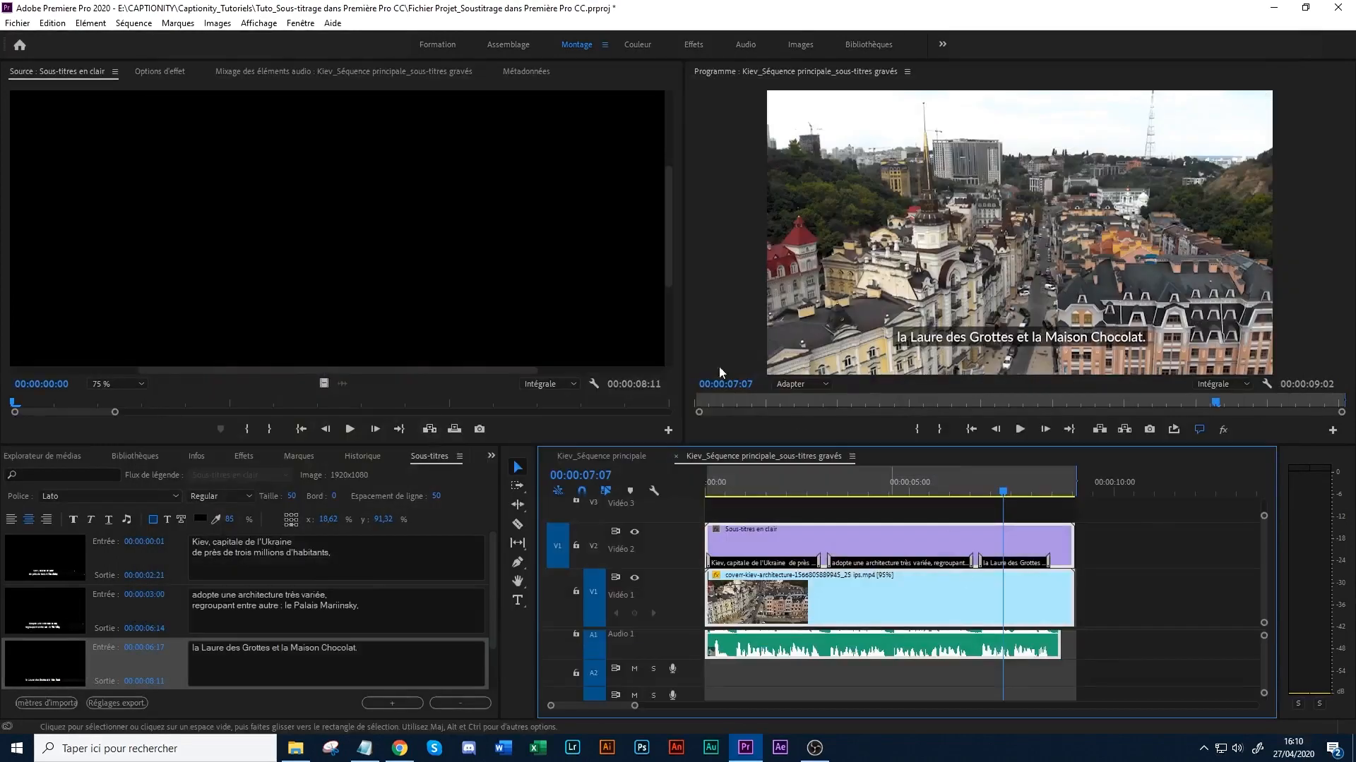
- Open the sequence's media export settings and set the caption export option to "Graver des sous-titres sur la vidéo"
{"action": "left_click", "coordinate": [18, 23]}
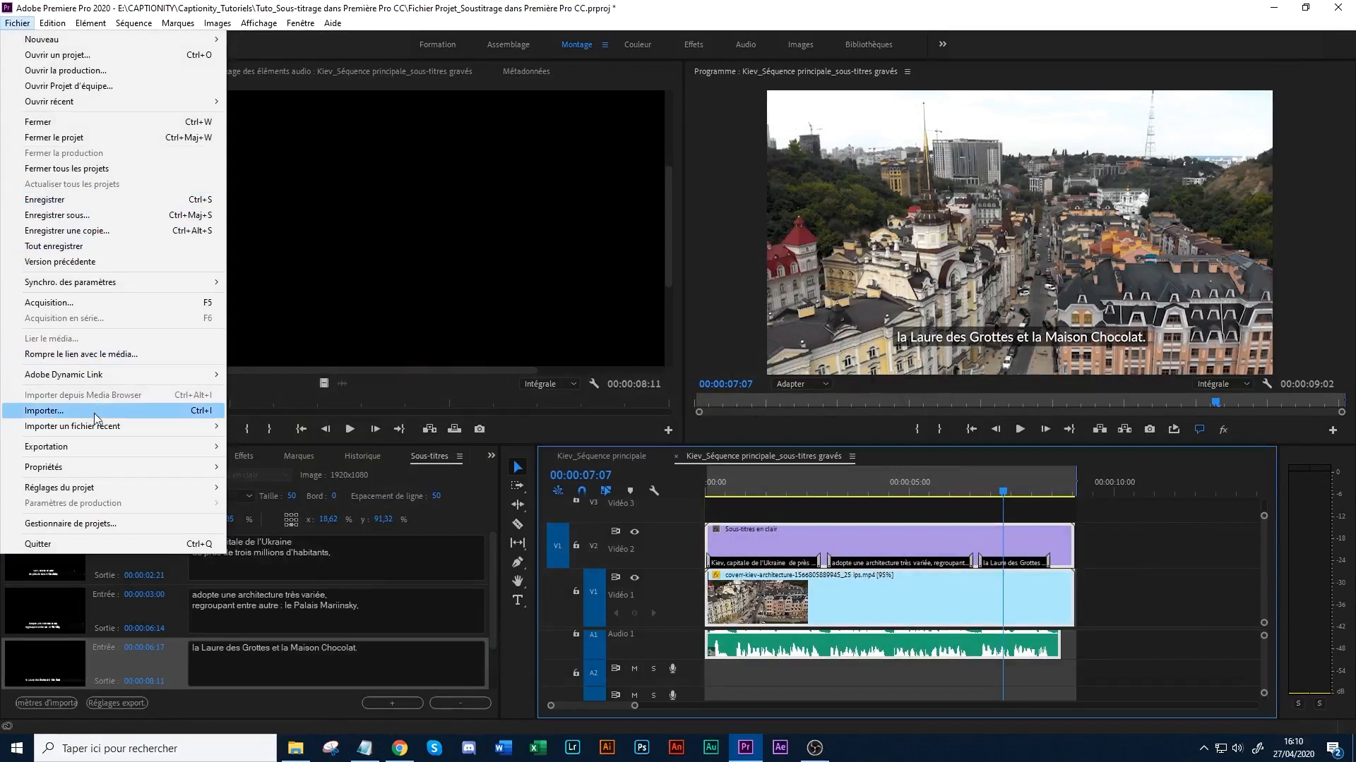
{"action": "mouse_move", "coordinate": [99, 454]}
{"action": "left_click", "coordinate": [254, 446]}
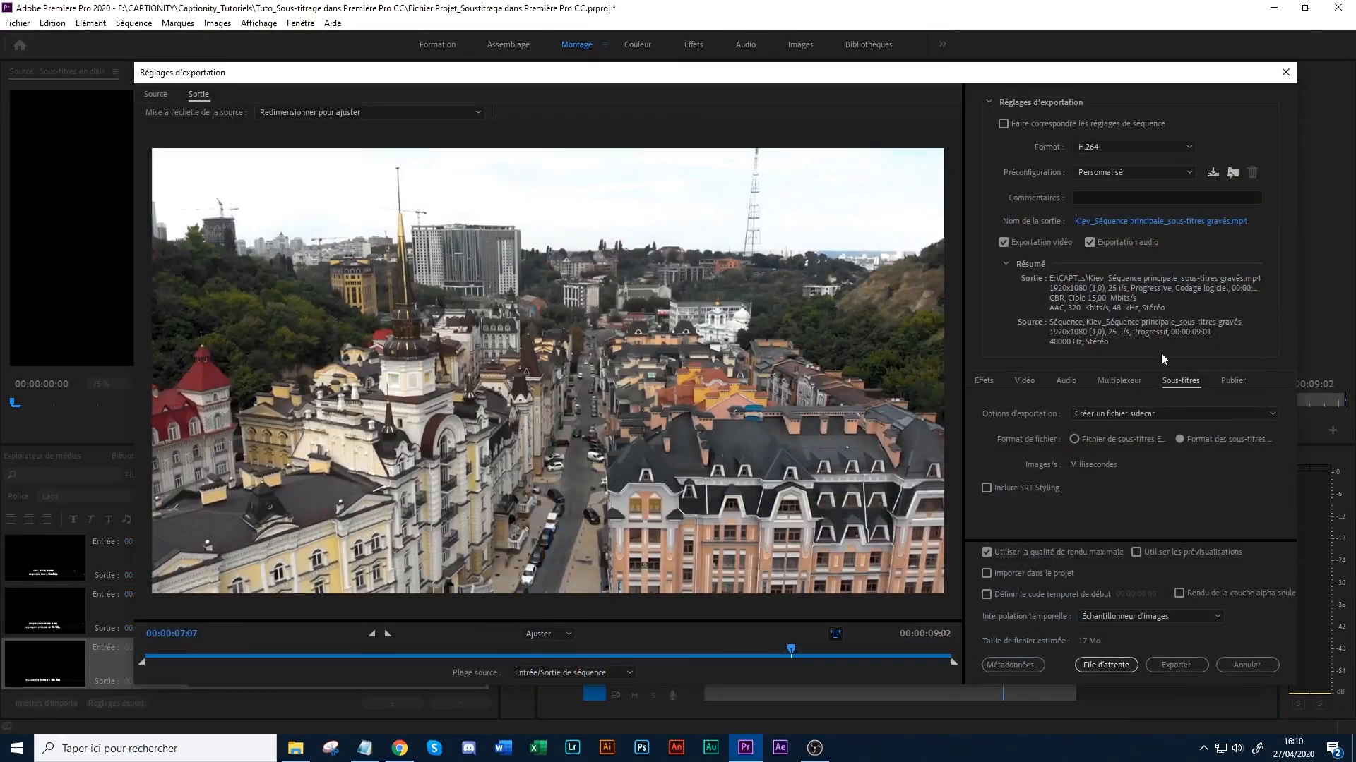
{"action": "left_click", "coordinate": [1134, 413]}
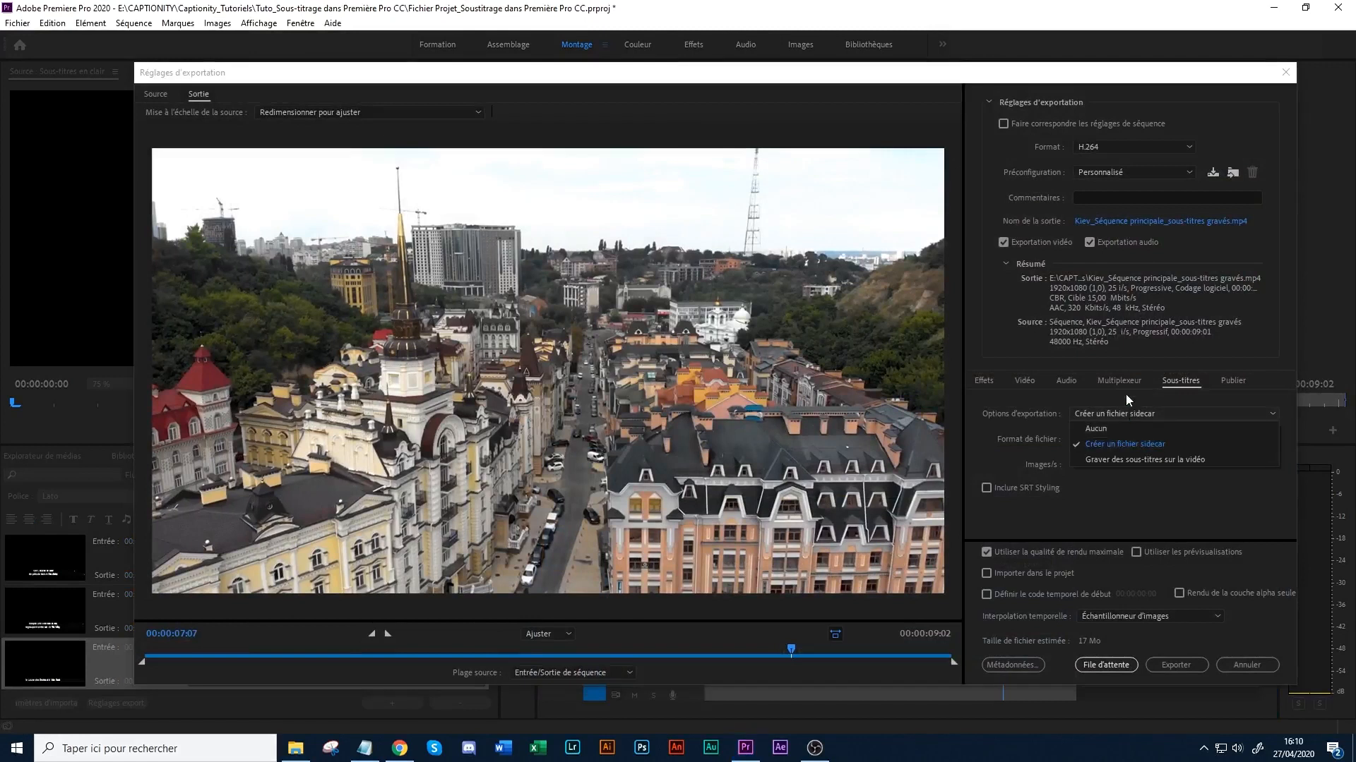
{"action": "left_click", "coordinate": [1126, 395]}
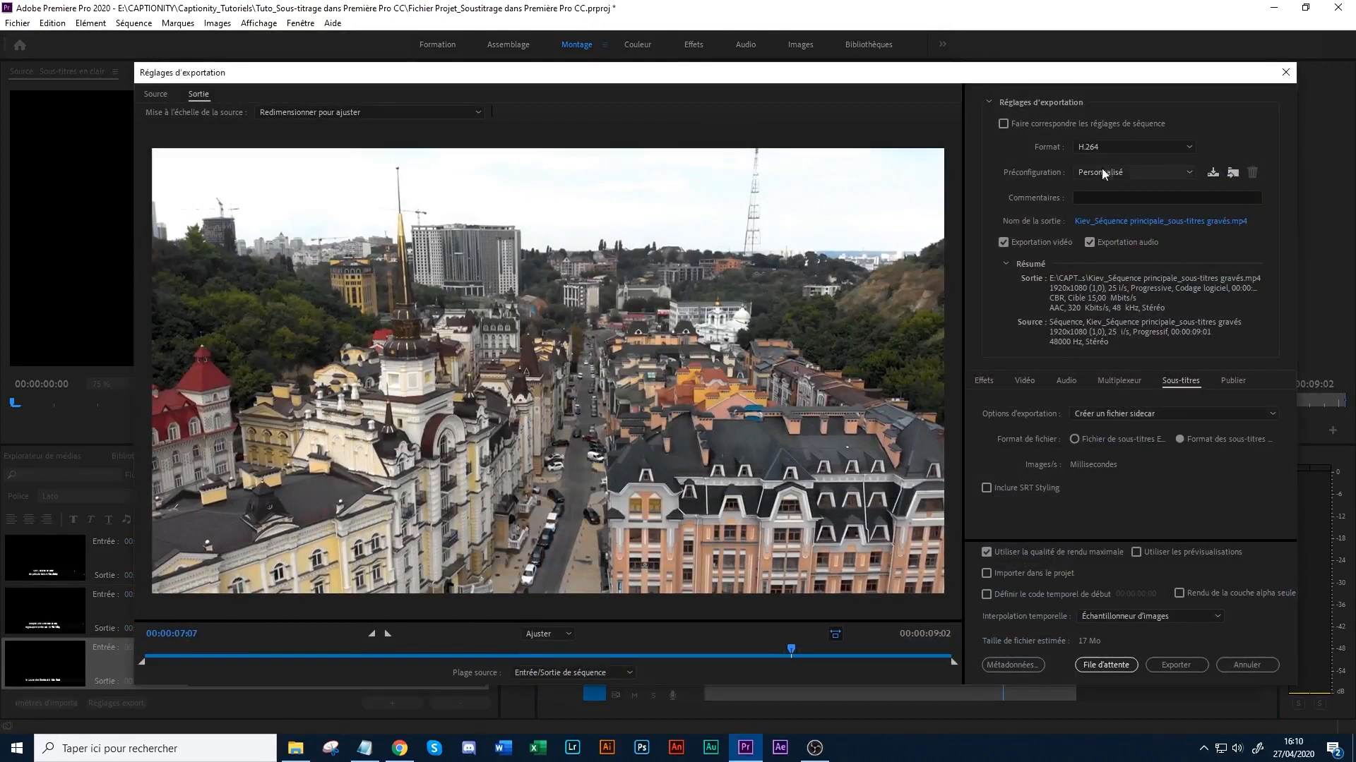
{"action": "left_click", "coordinate": [1143, 415]}
{"action": "left_click", "coordinate": [1150, 462]}
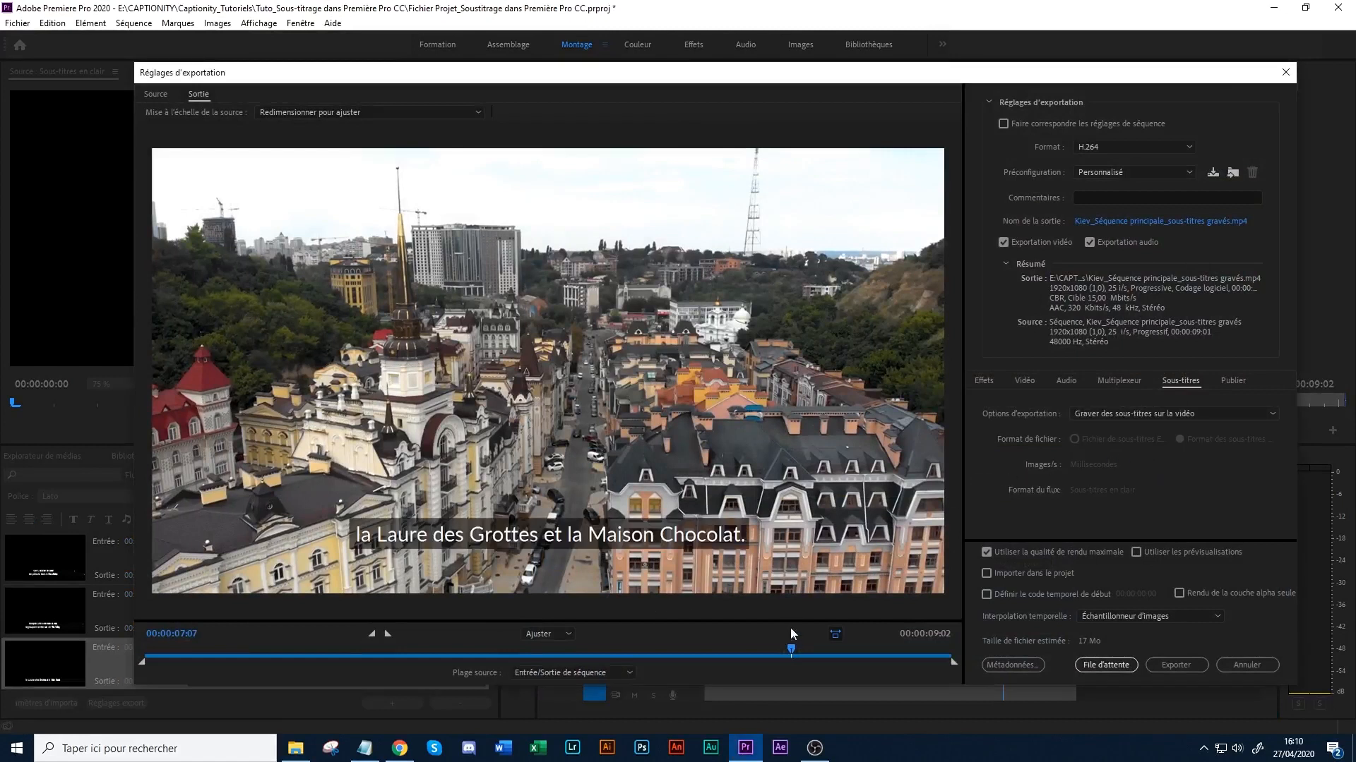
- Scrub the export preview back to 00:00:05:00 to check how the burned-in captions look on the video
{"action": "left_click_drag", "start_coordinate": [790, 650], "coordinate": [754, 641]}
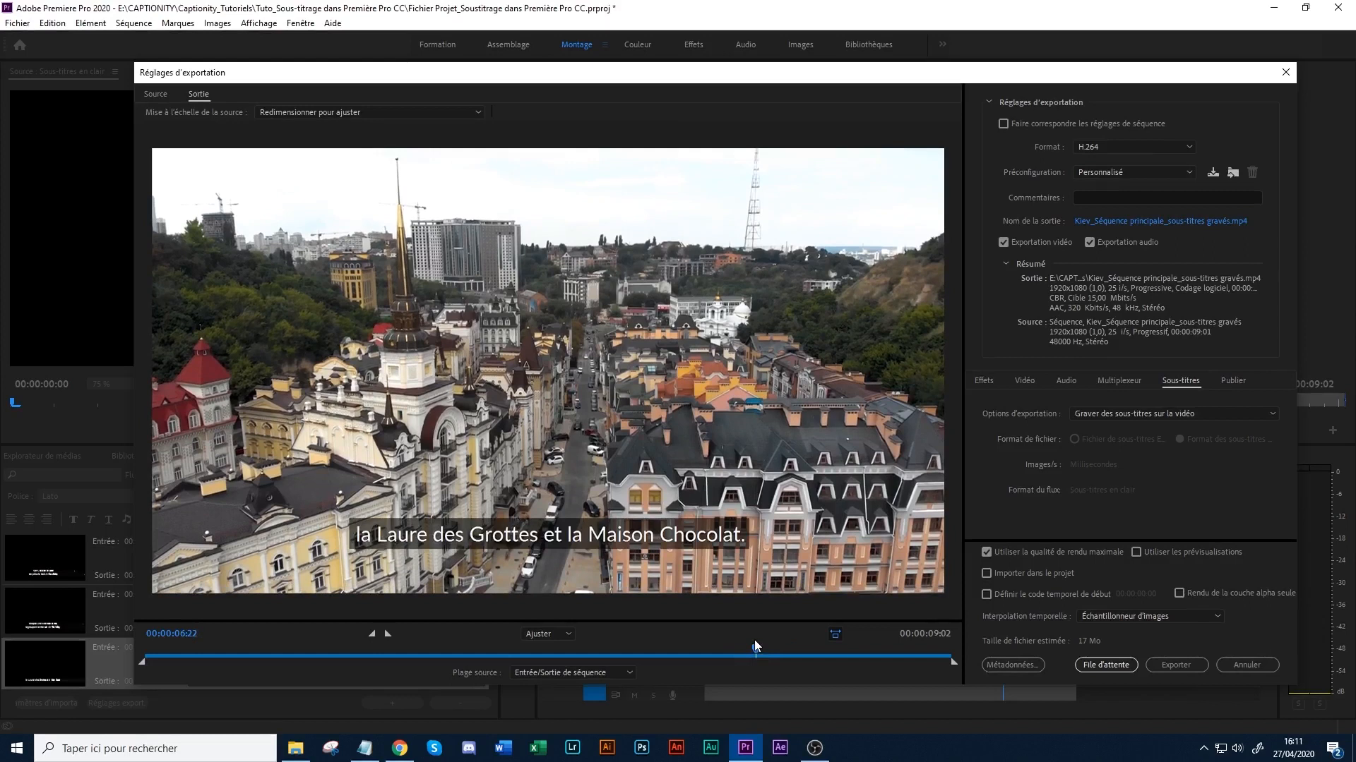
{"action": "left_click_drag", "start_coordinate": [757, 651], "coordinate": [583, 612]}
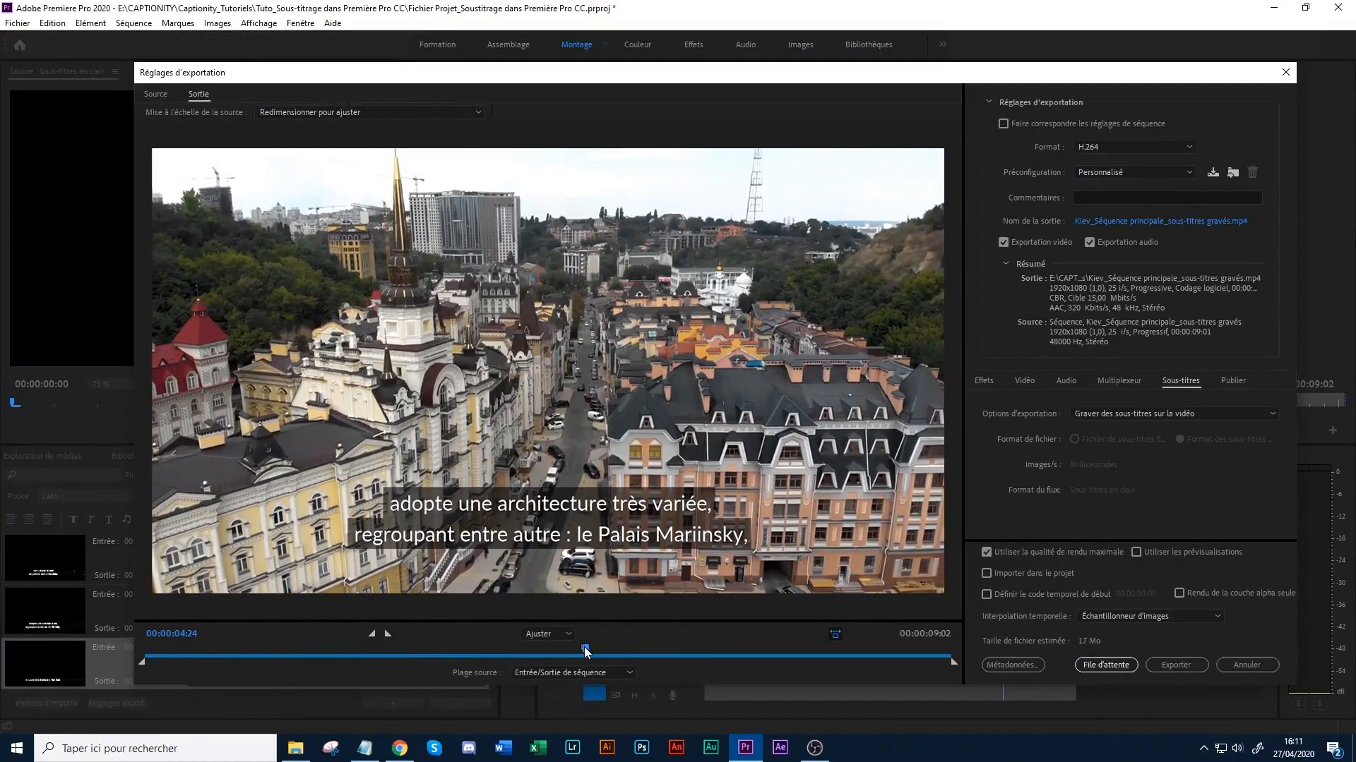
{"action": "left_click_drag", "start_coordinate": [586, 652], "coordinate": [588, 650]}
- Review the export format, keeping H.264, and look over the basic video settings
{"action": "left_click", "coordinate": [1121, 145]}
{"action": "left_click", "coordinate": [1134, 133]}
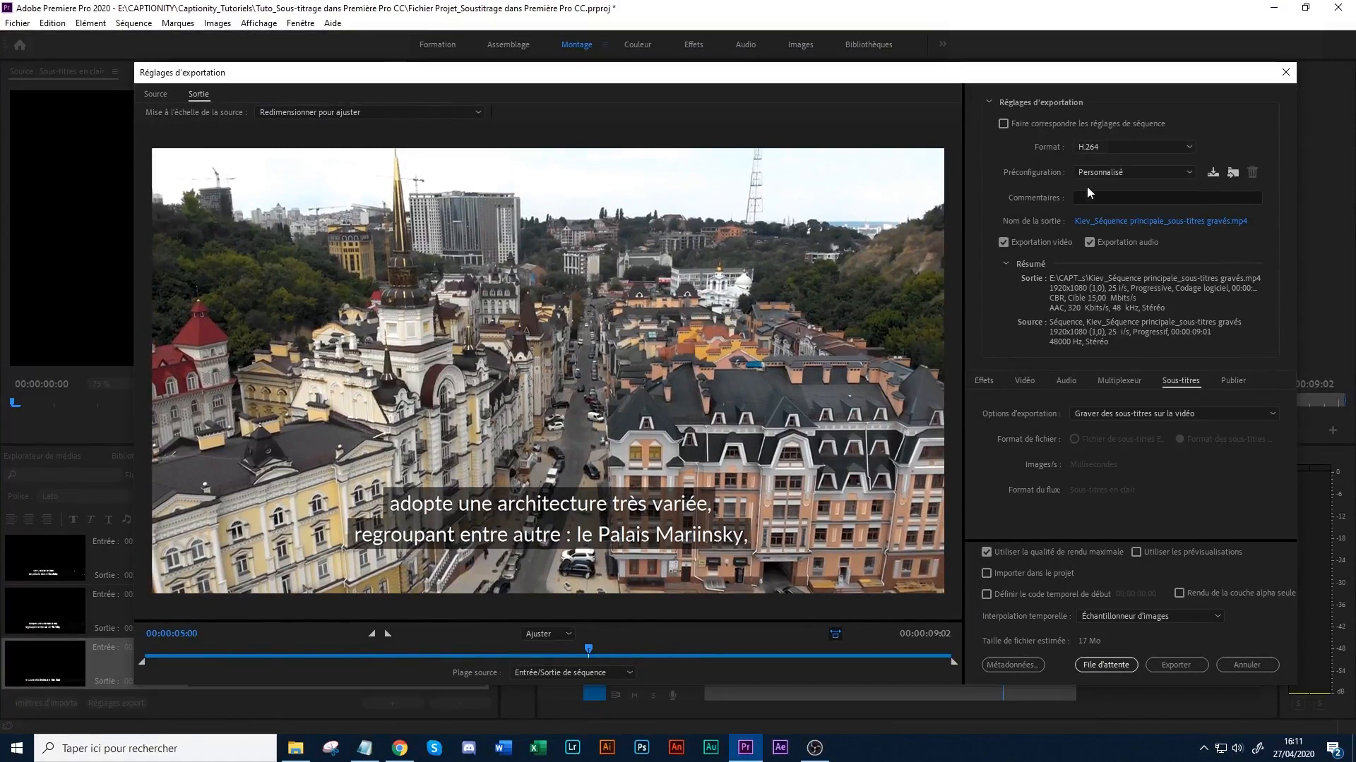
{"action": "left_click", "coordinate": [1027, 378]}
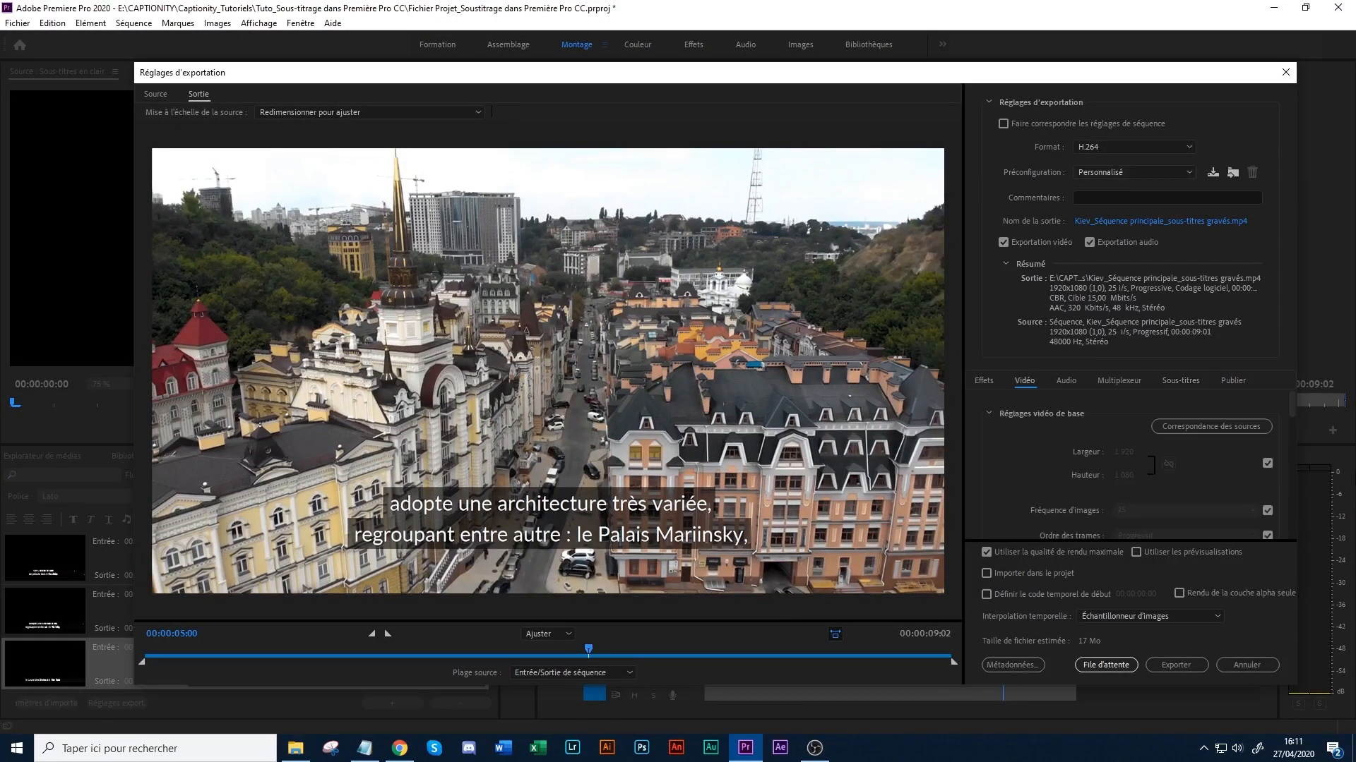
{"action": "left_click_drag", "start_coordinate": [1295, 410], "coordinate": [1285, 370]}
- Create a "Kiev_Version finale_Sous-titres gravés" folder in "Tuto_Sous-titrage dans Première Pro CC" and set it as the destination for "Kiev_Séquence principale_sous-titres gravés.mp4"
{"action": "left_click", "coordinate": [1116, 219]}
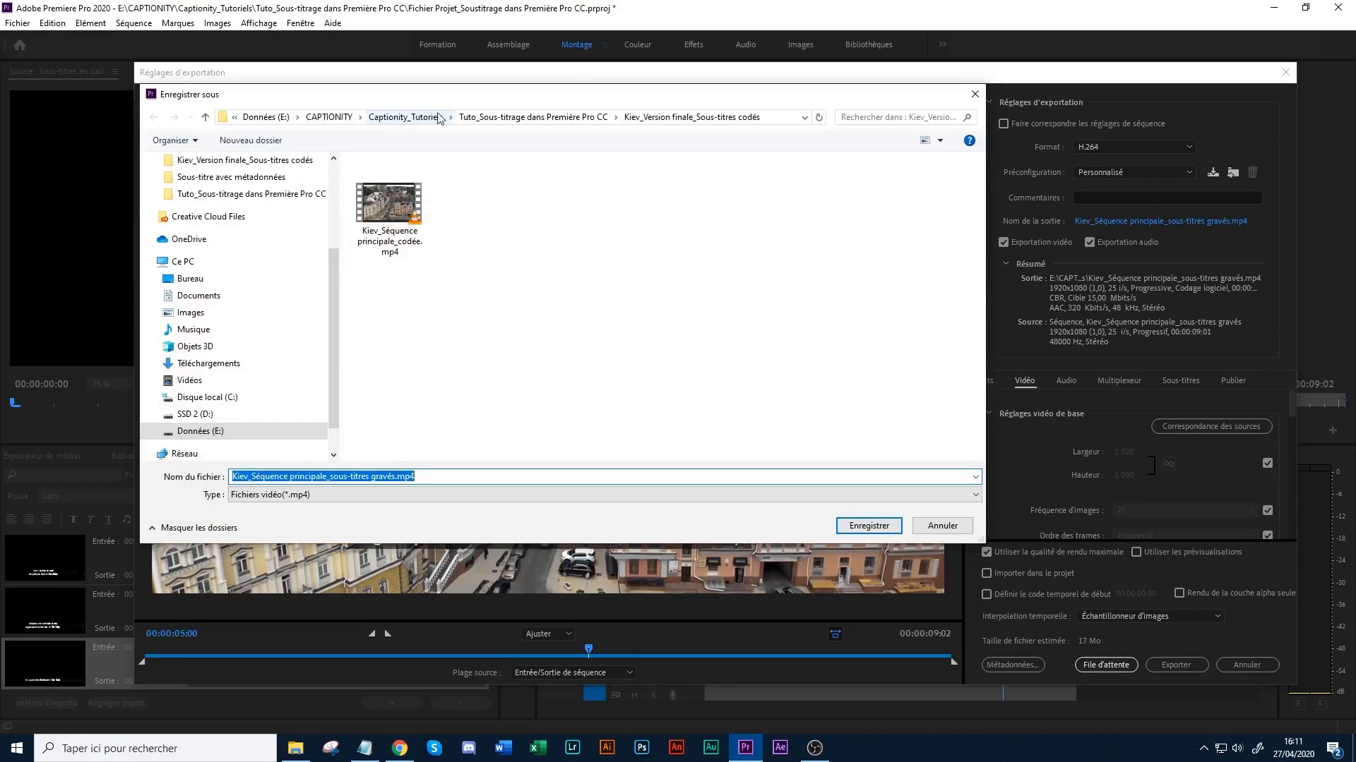
{"action": "left_click", "coordinate": [471, 117]}
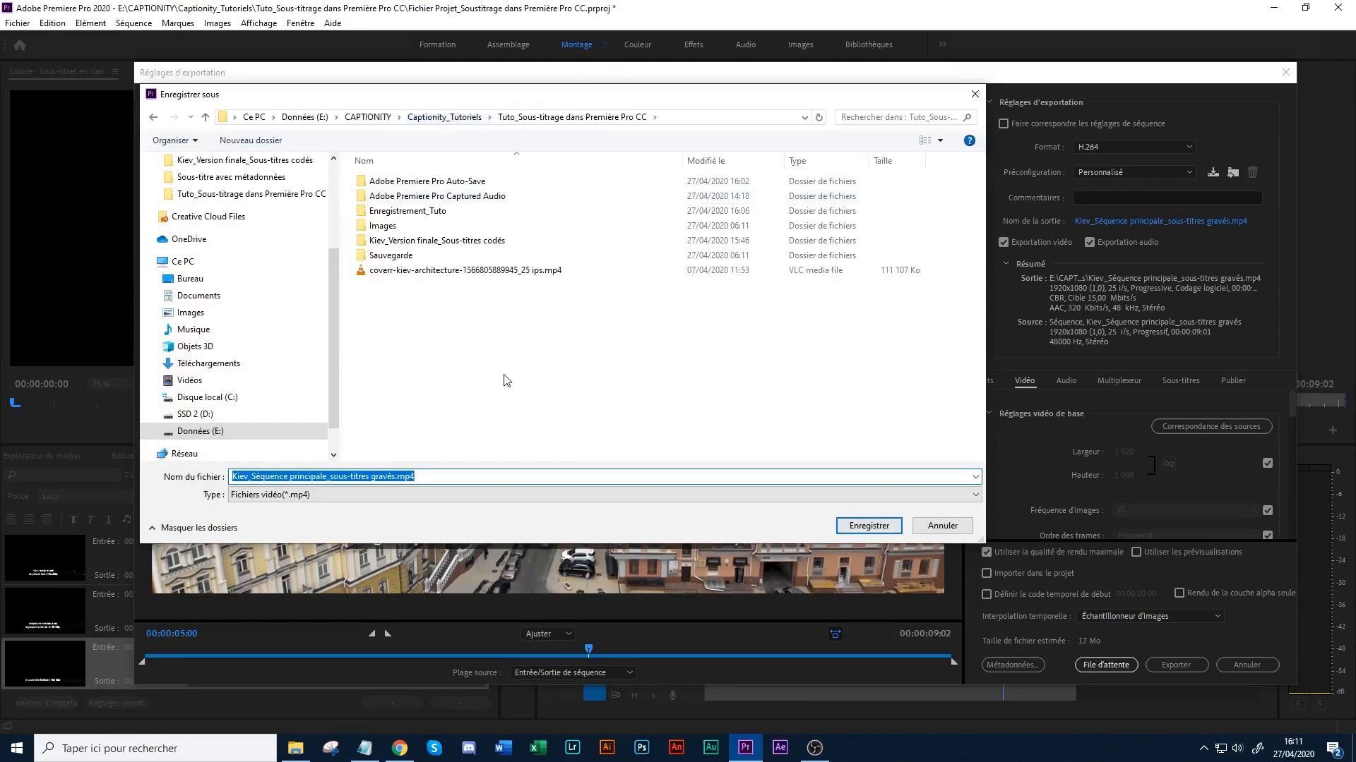
{"action": "right_click", "coordinate": [456, 353]}
{"action": "mouse_move", "coordinate": [524, 503]}
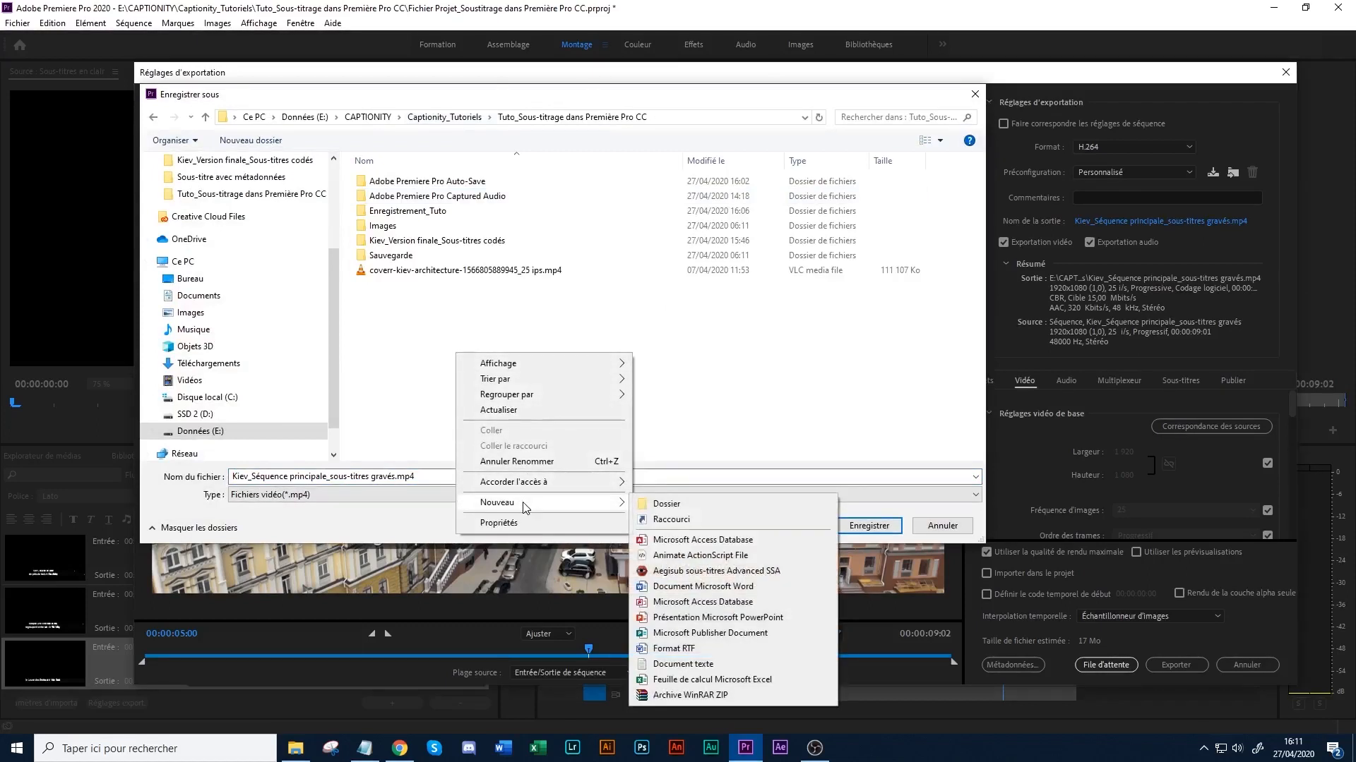
{"action": "left_click", "coordinate": [666, 504]}
{"action": "type", "text": "Kiev"}
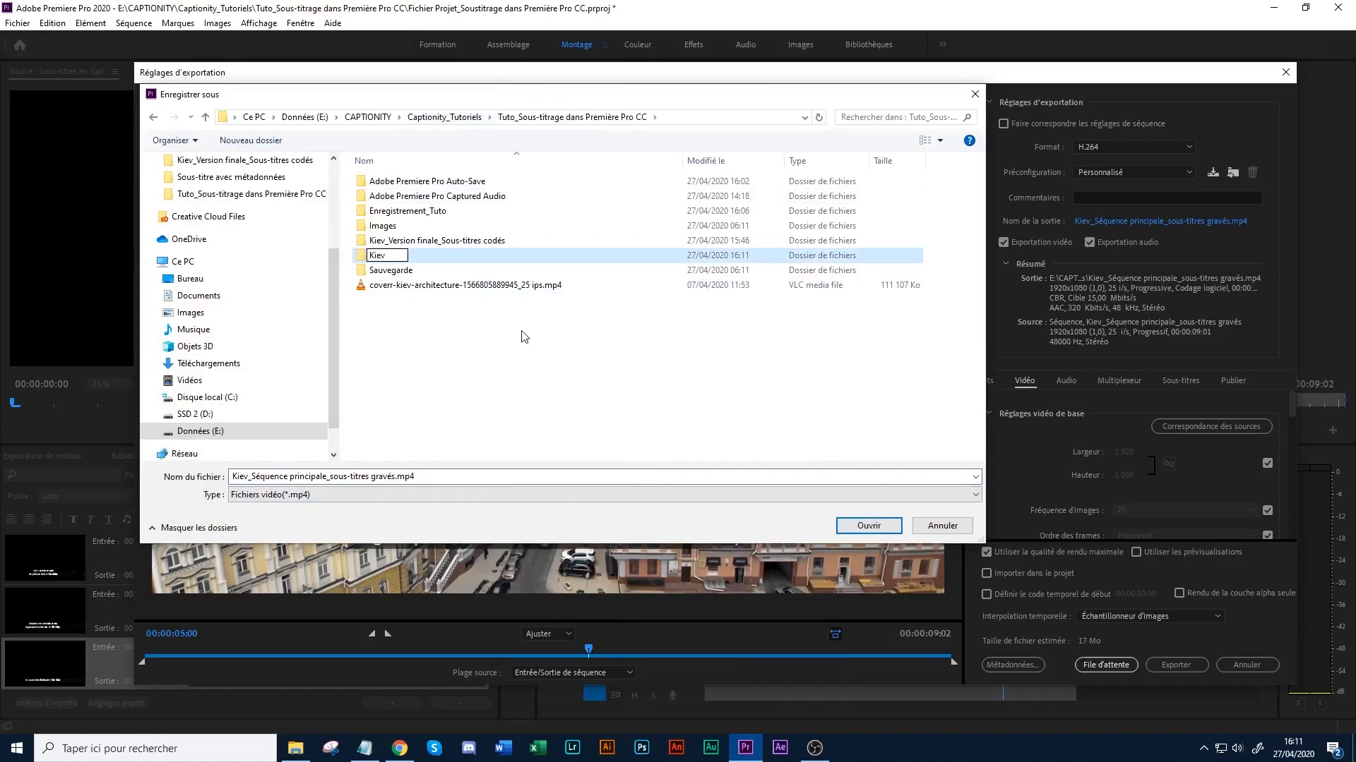
{"action": "type", "text": "_Version finale_Sou"}
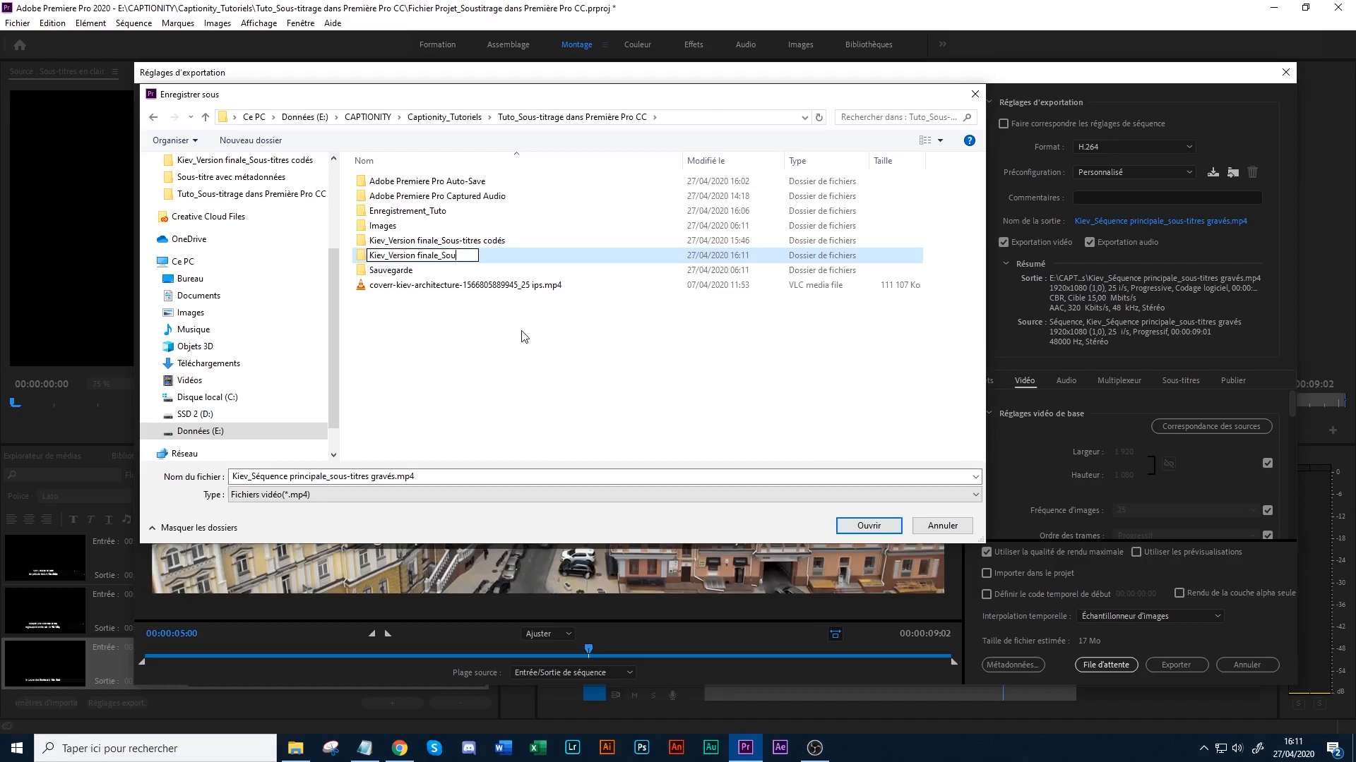
{"action": "type", "text": "s-titres gravés"}
{"action": "left_click", "coordinate": [537, 320]}
{"action": "double_click", "coordinate": [466, 256]}
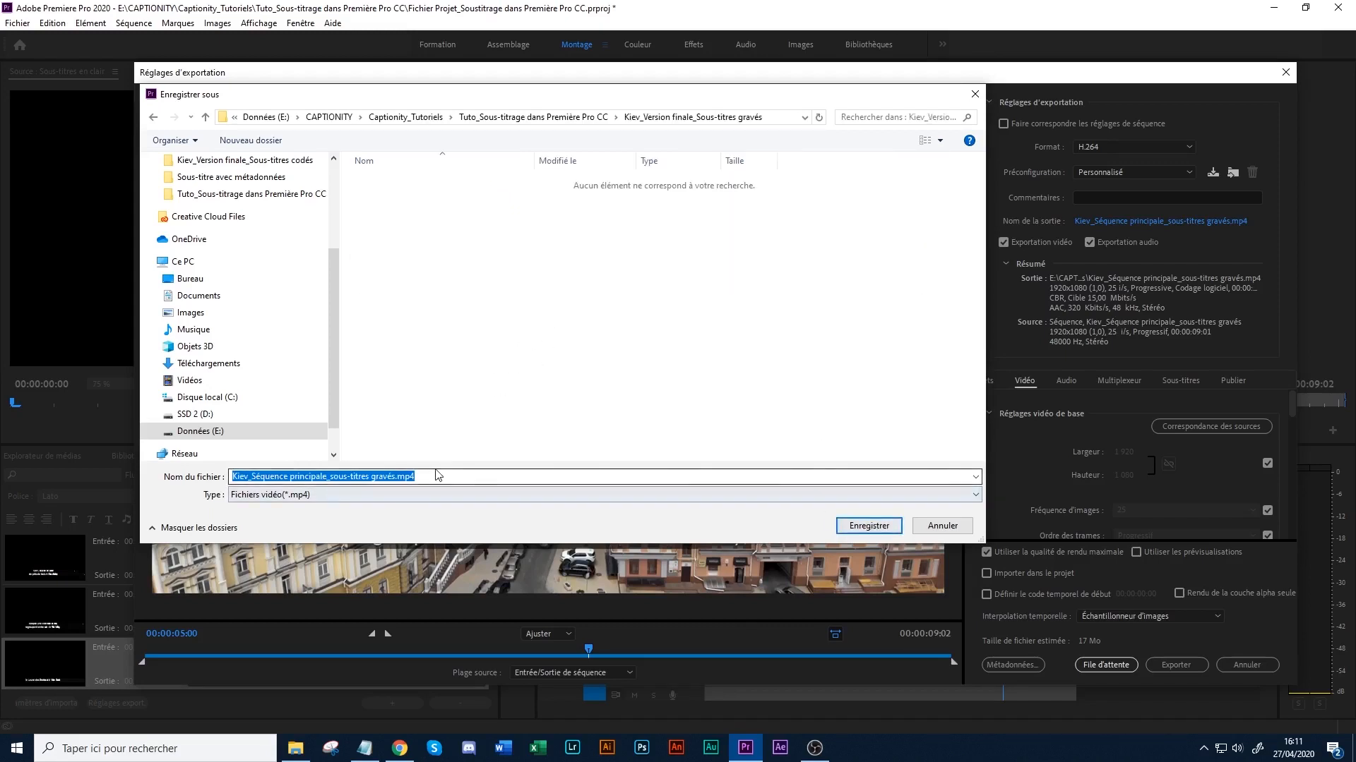
{"action": "left_click", "coordinate": [861, 531]}
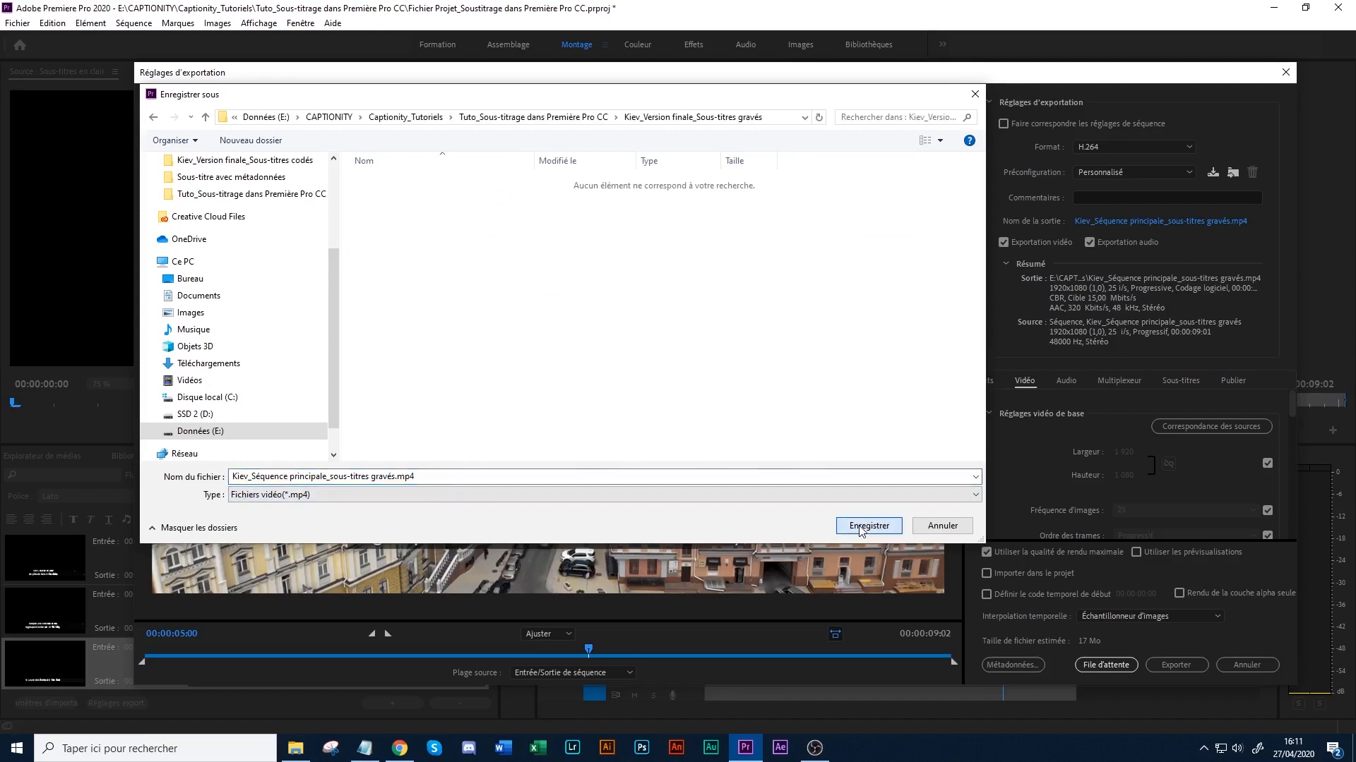
- Export the sequence with its burned-in captions and save the project
{"action": "left_click", "coordinate": [1171, 665]}
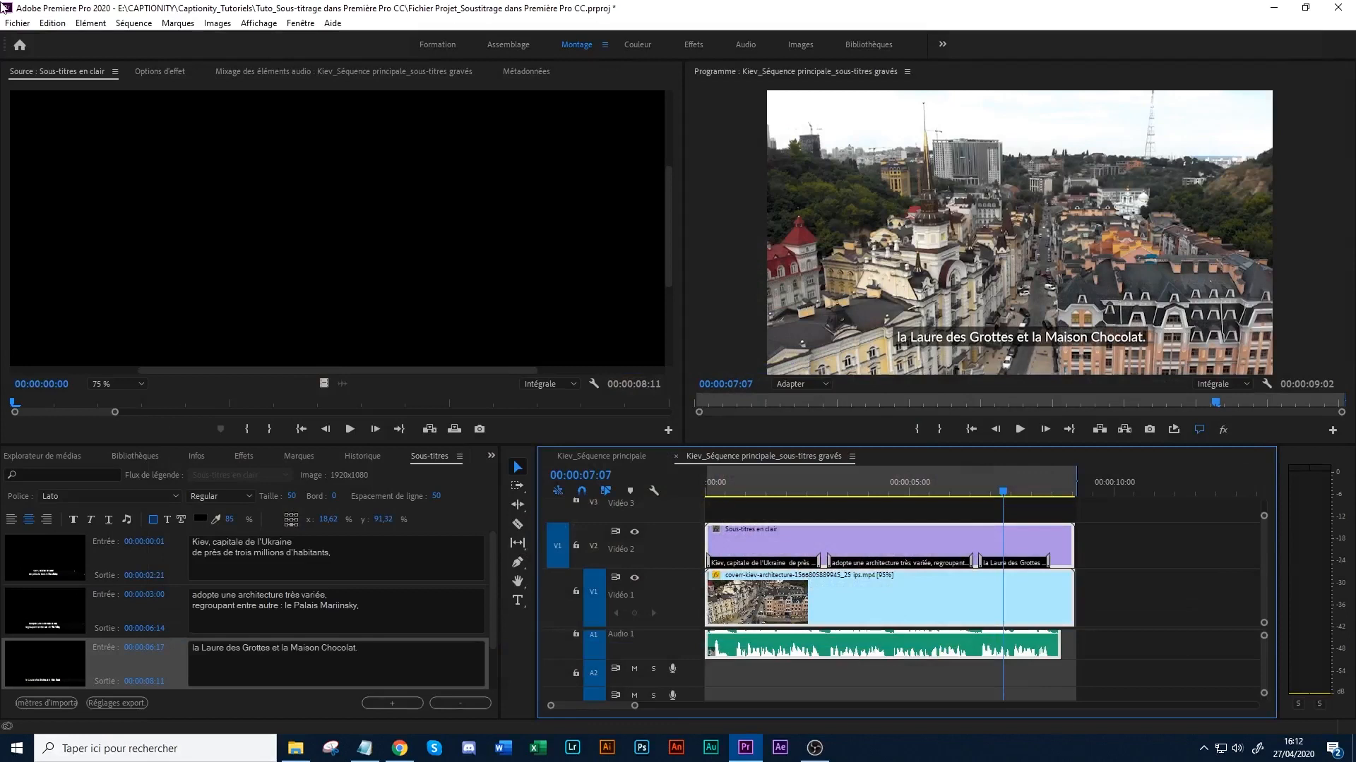
{"action": "left_click", "coordinate": [21, 23]}
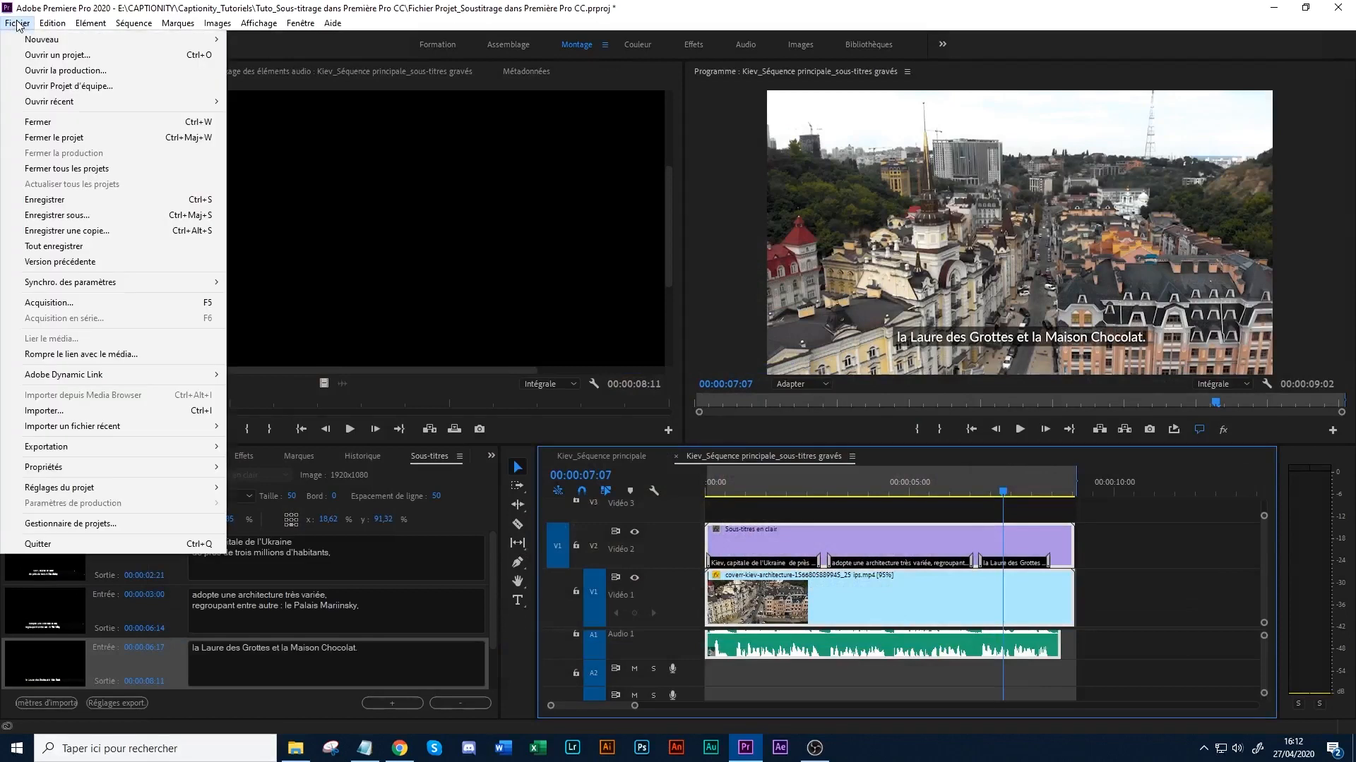
{"action": "left_click", "coordinate": [73, 203]}
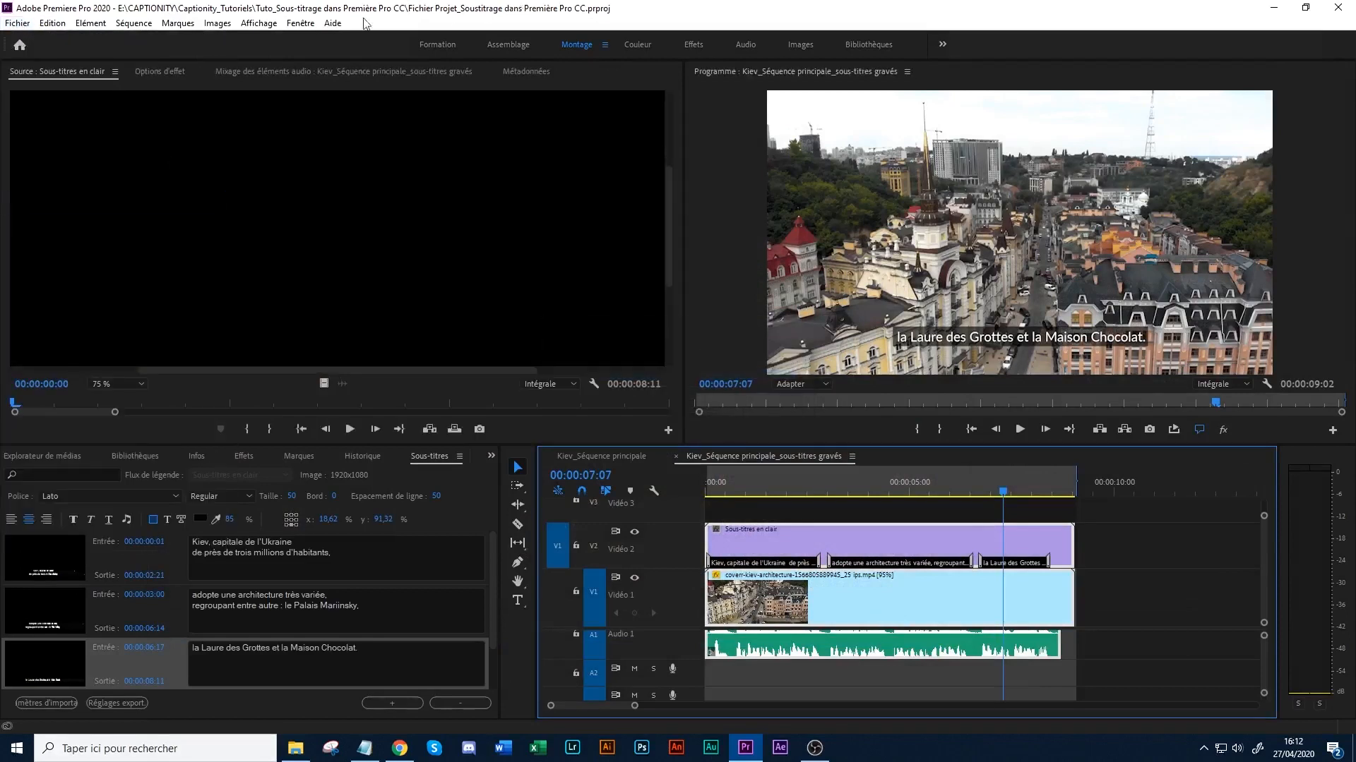
- Switch to File Explorer and open the "Kiev_Version finale_Sous-titres gravés" folder to locate the exported video
{"action": "left_click", "coordinate": [295, 748]}
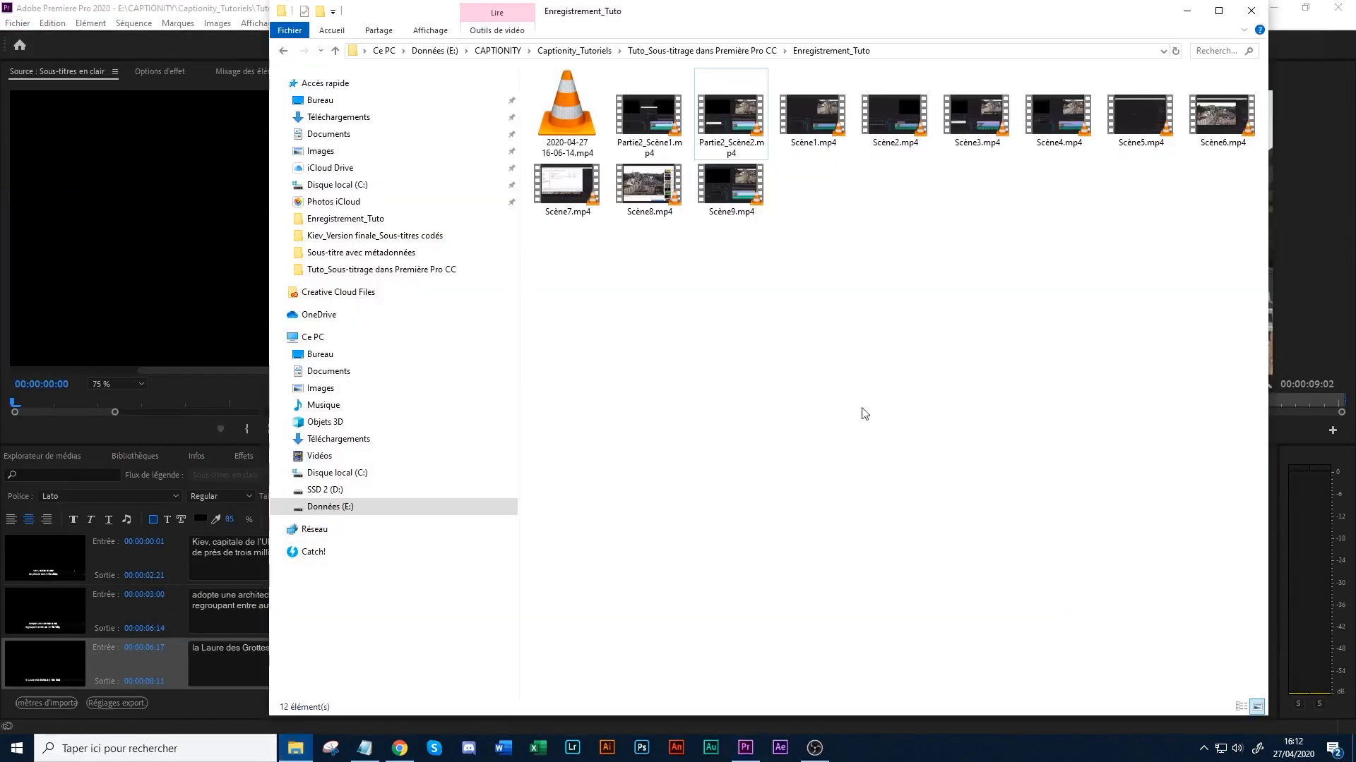
{"action": "left_click", "coordinate": [552, 50]}
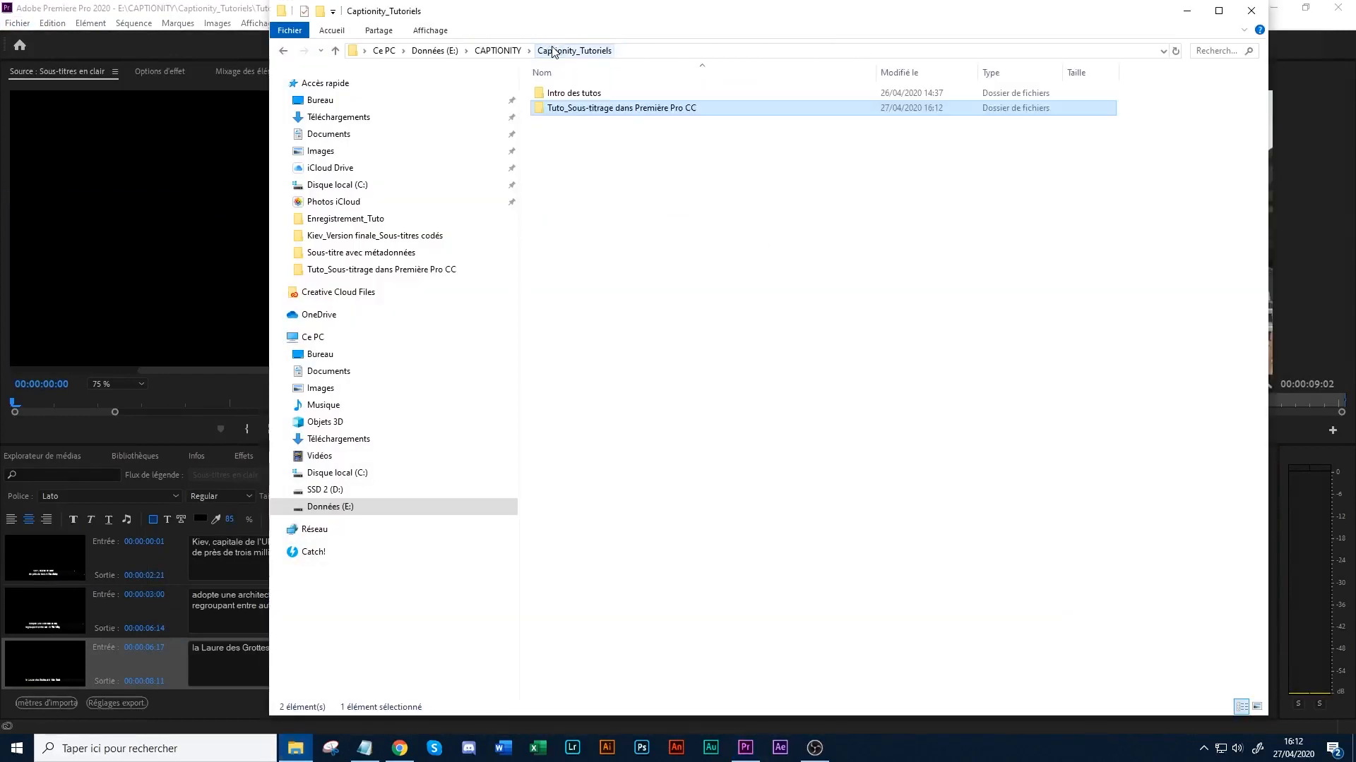
{"action": "double_click", "coordinate": [570, 106]}
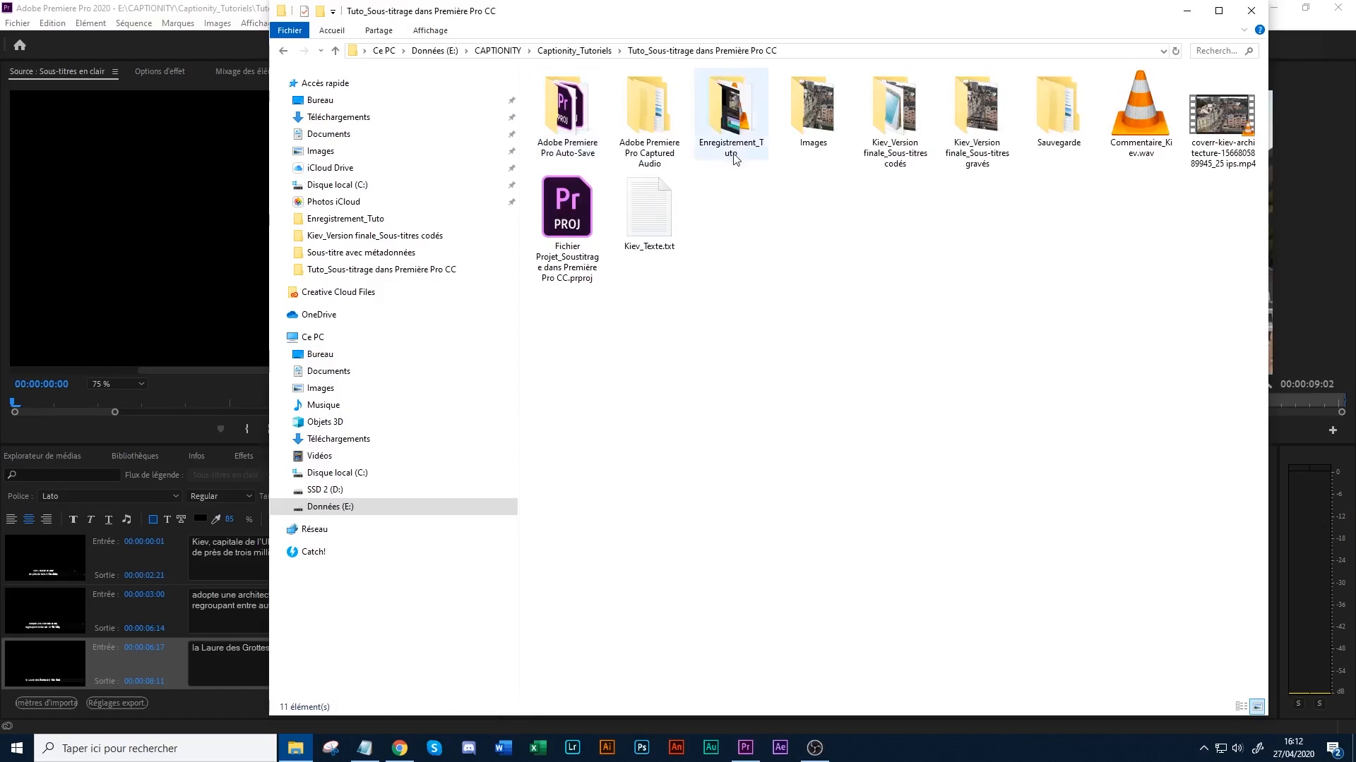
{"action": "left_click", "coordinate": [911, 133]}
{"action": "double_click", "coordinate": [945, 131]}
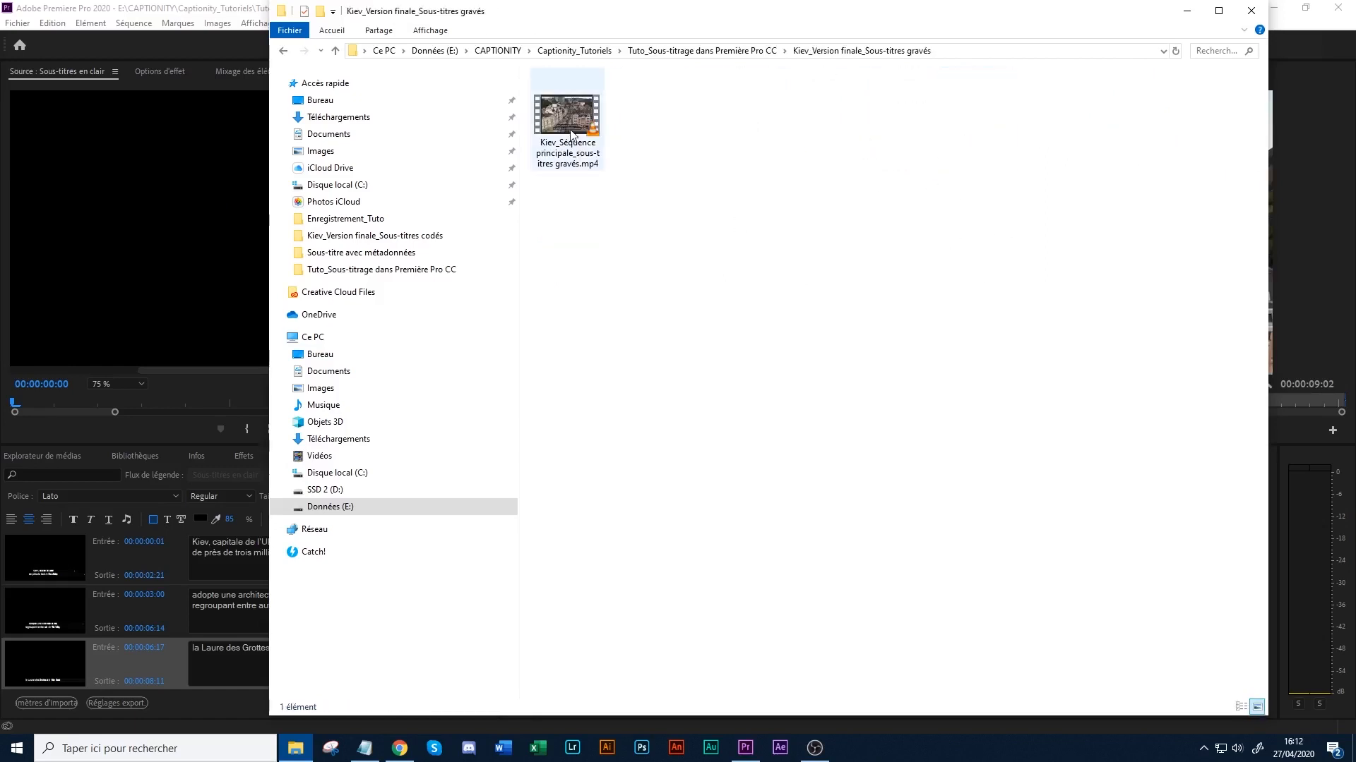
- Play the exported "Kiev_Séquence principale_sous-titres gravés.mp4" in VLC, check its burned-in subtitles through the last caption, and close the player
{"action": "double_click", "coordinate": [571, 140]}
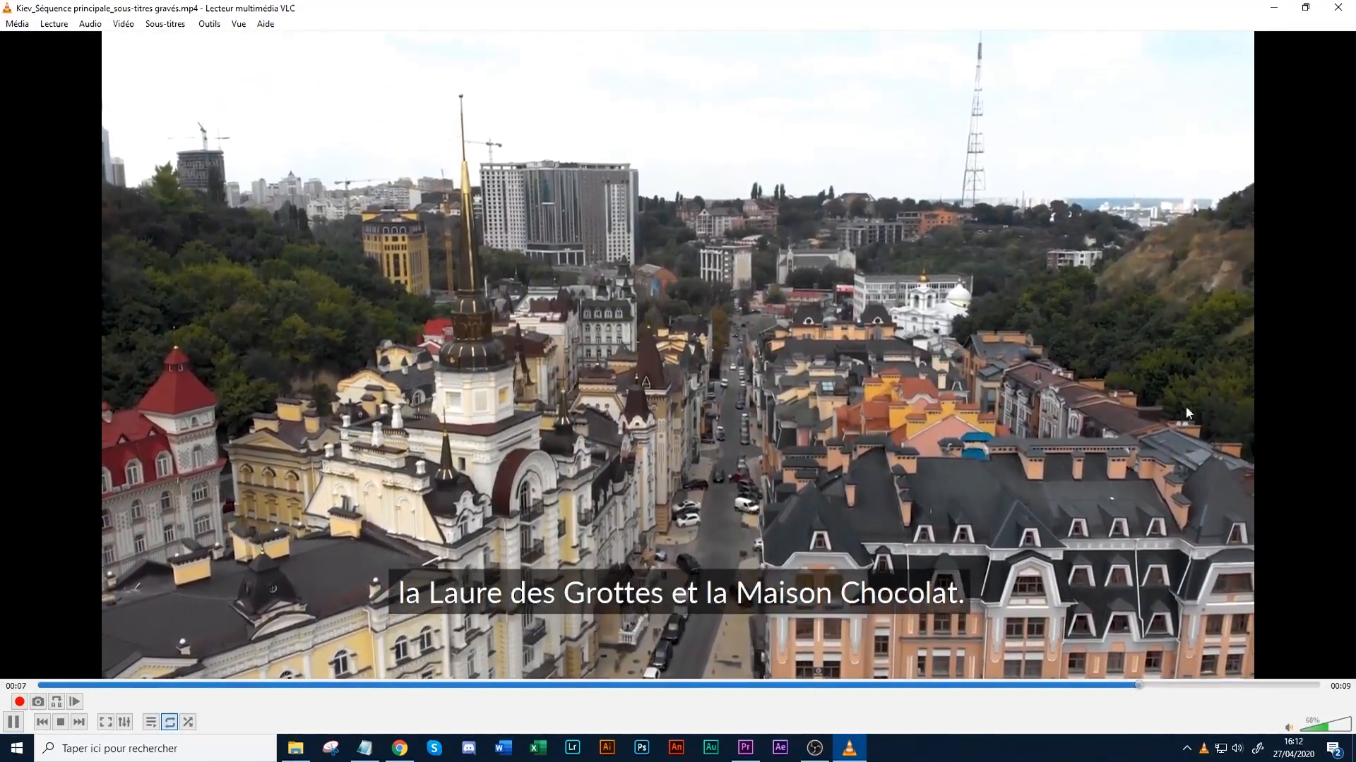
{"action": "key", "text": "space"}
{"action": "left_click_drag", "start_coordinate": [1224, 685], "coordinate": [1120, 685]}
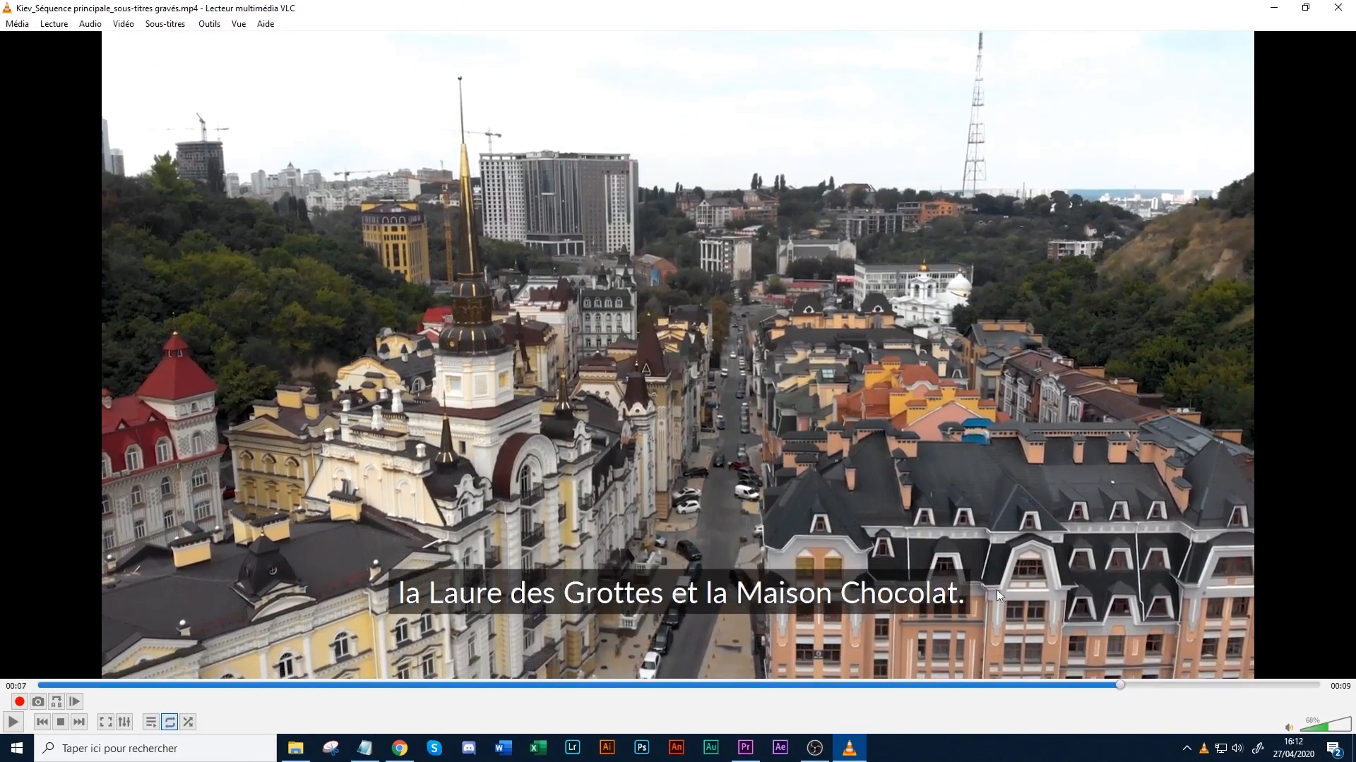
{"action": "left_click", "coordinate": [1122, 686]}
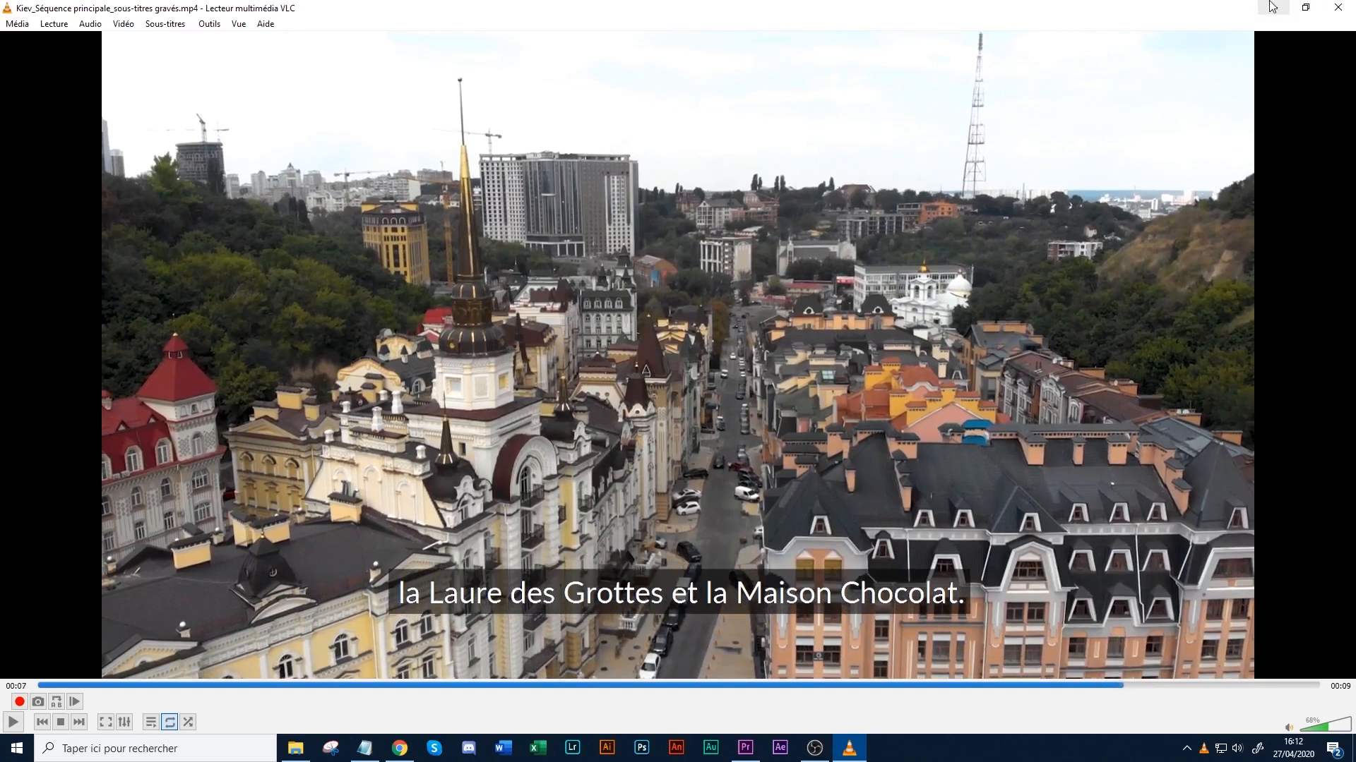
{"action": "left_click", "coordinate": [1337, 7]}
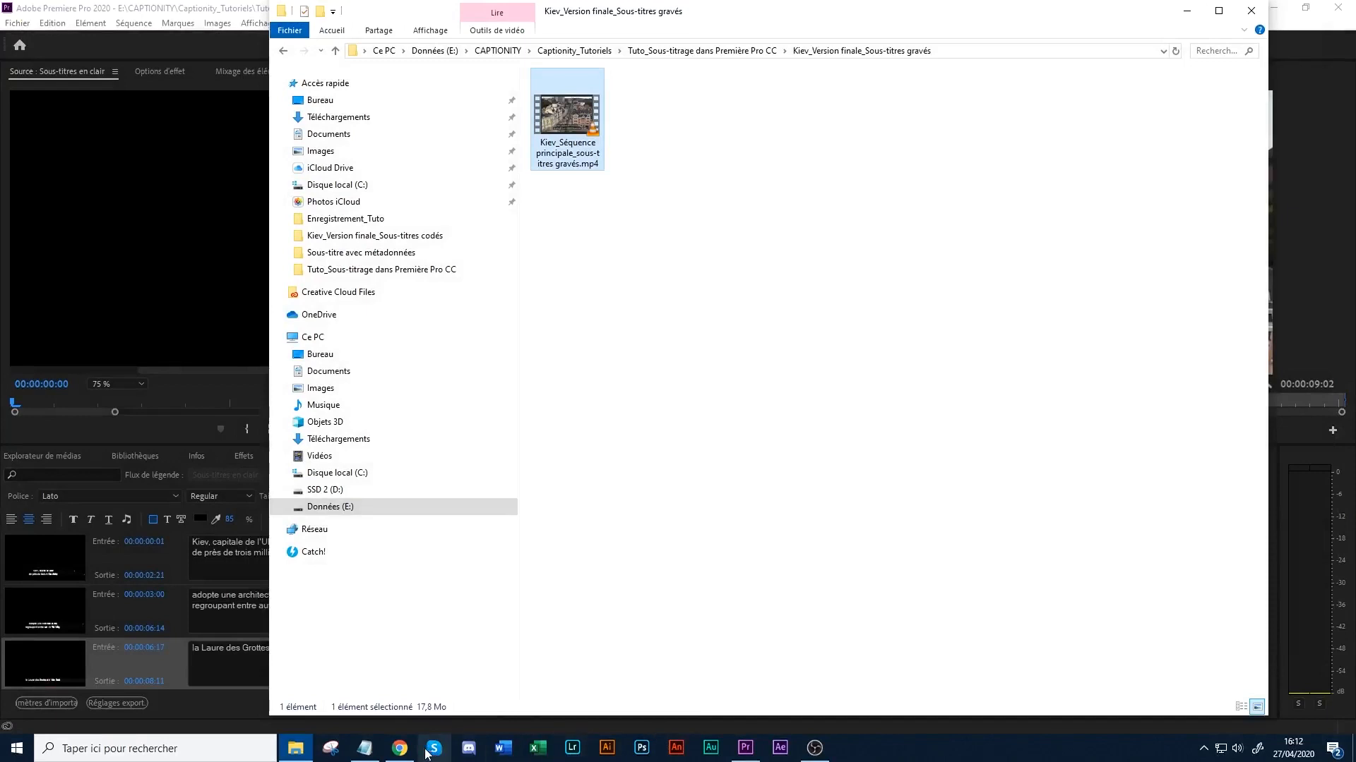
- Switch to YouTube Studio in Chrome, upload "Kiev_Séquence principale_sous-titres gravés.mp4" from the "Kiev_Version finale_Sous-titres gravés" folder, and review its details form
{"action": "left_click", "coordinate": [400, 748]}
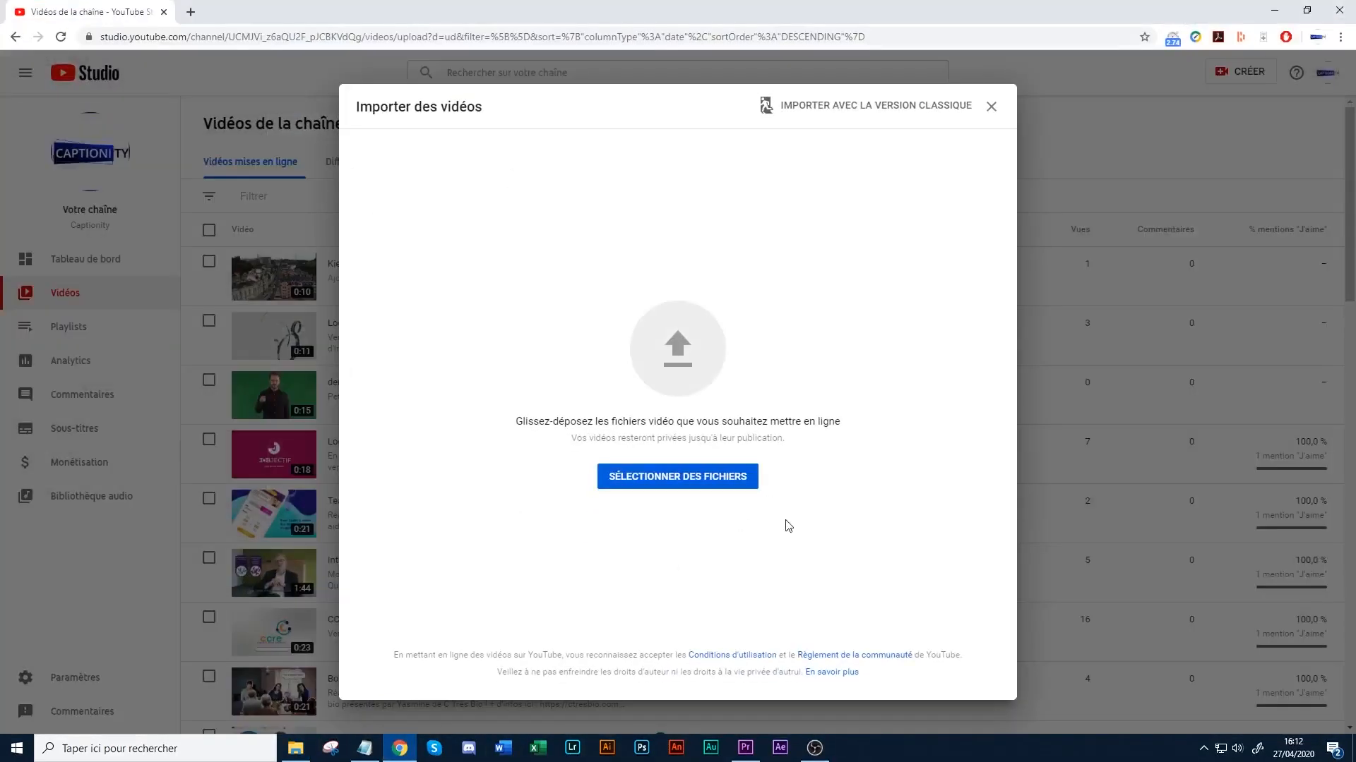
{"action": "left_click", "coordinate": [728, 482]}
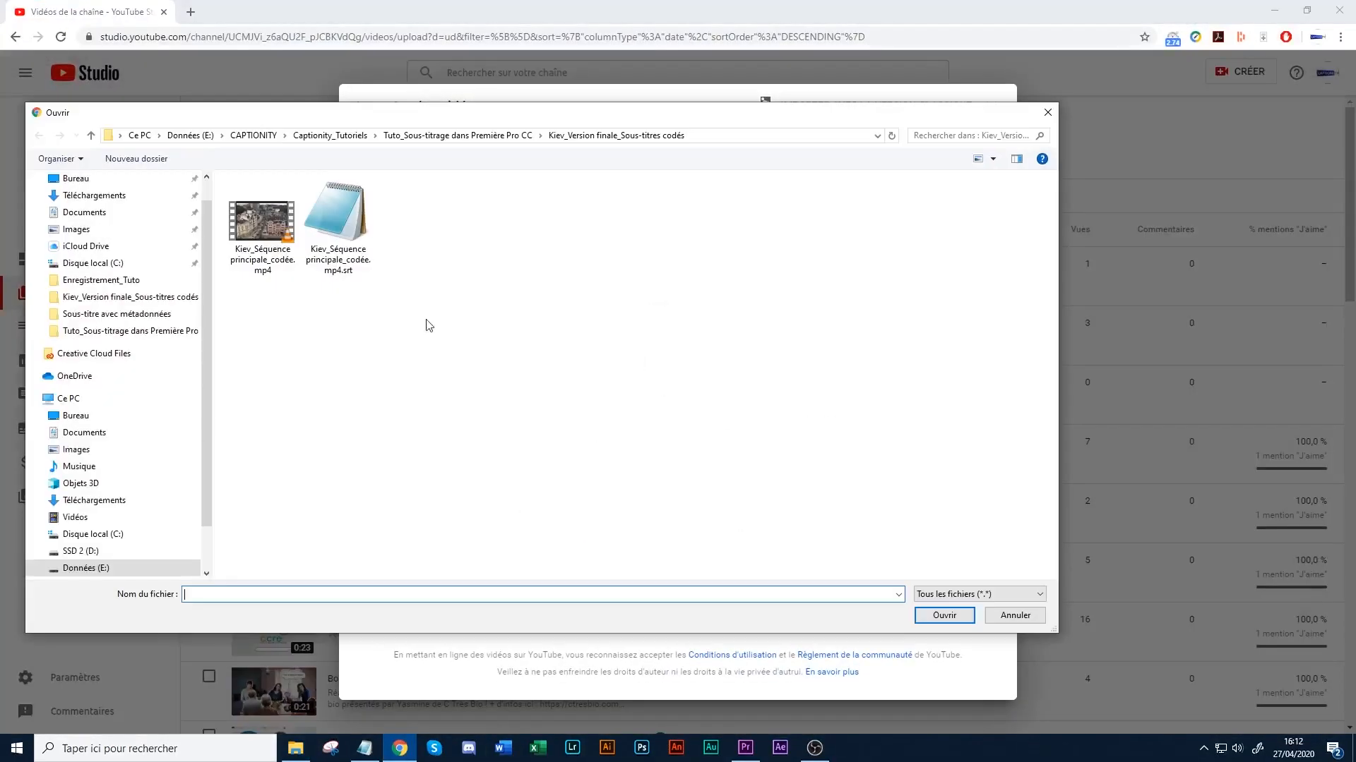
{"action": "left_click_drag", "start_coordinate": [504, 124], "coordinate": [736, 139]}
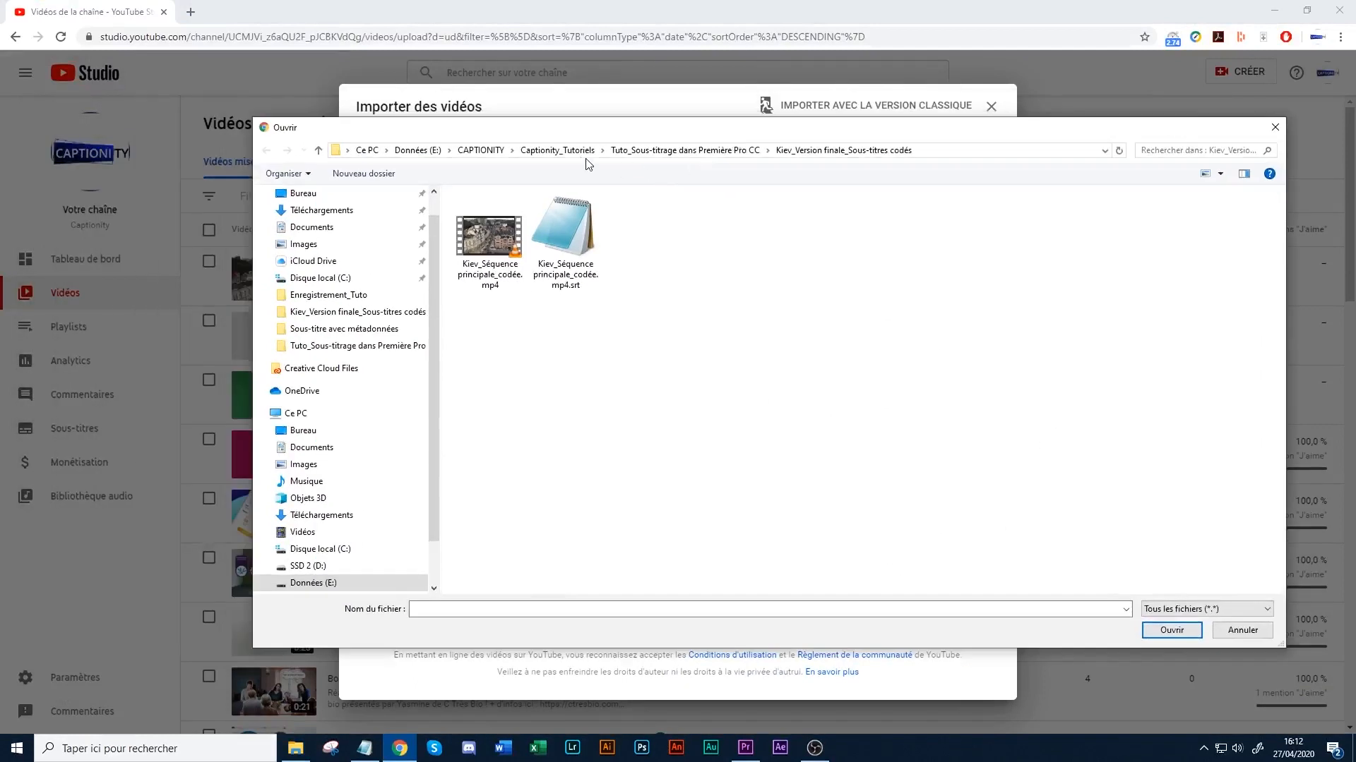
{"action": "left_click", "coordinate": [716, 151]}
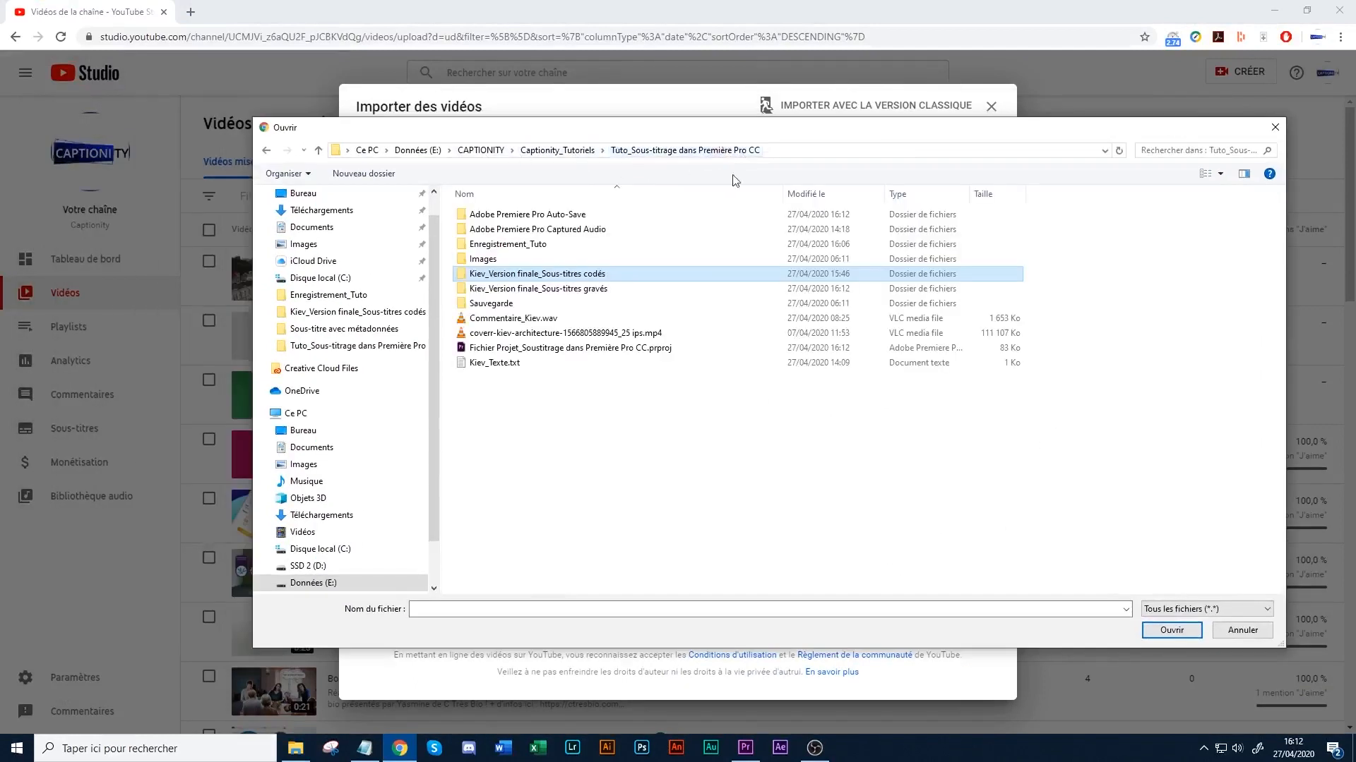
{"action": "double_click", "coordinate": [575, 290]}
{"action": "left_click", "coordinate": [487, 244]}
{"action": "left_click", "coordinate": [1179, 635]}
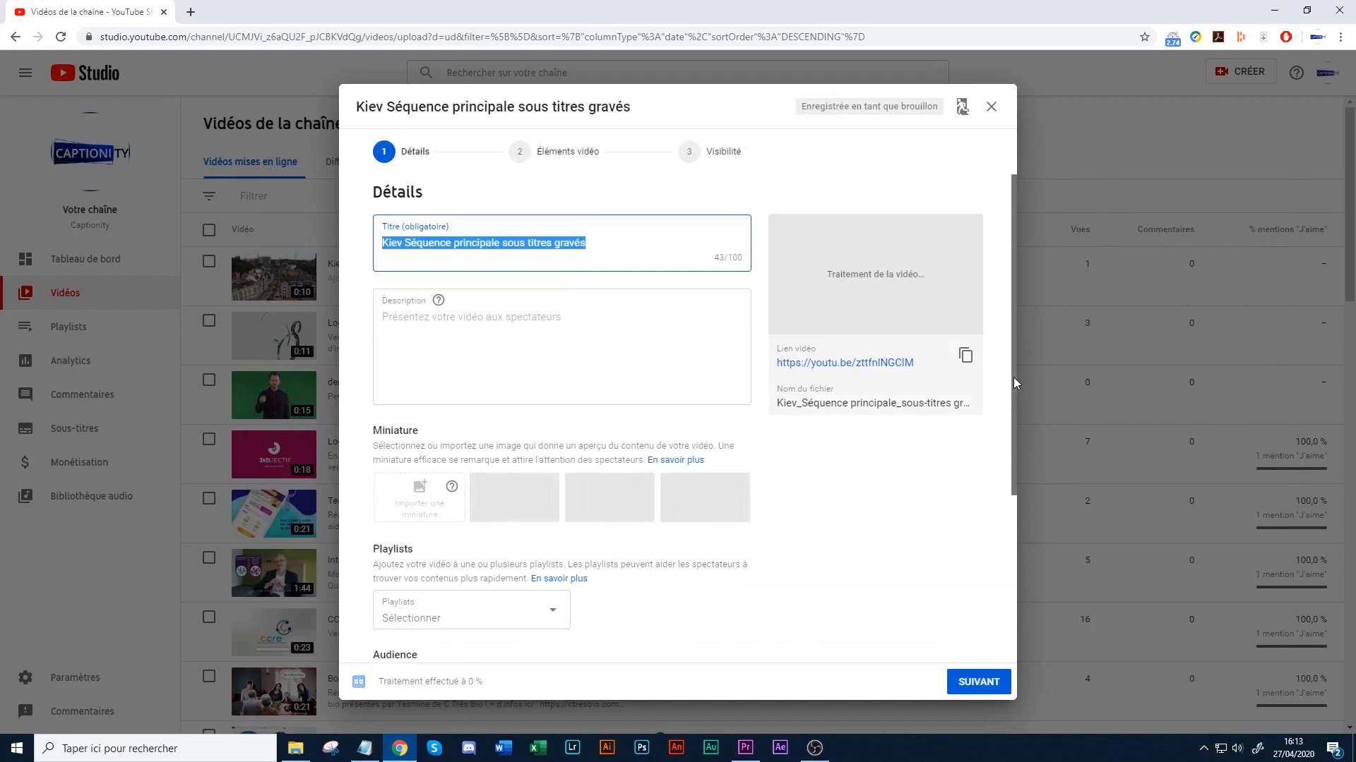
{"action": "left_click_drag", "start_coordinate": [1014, 377], "coordinate": [831, 723]}
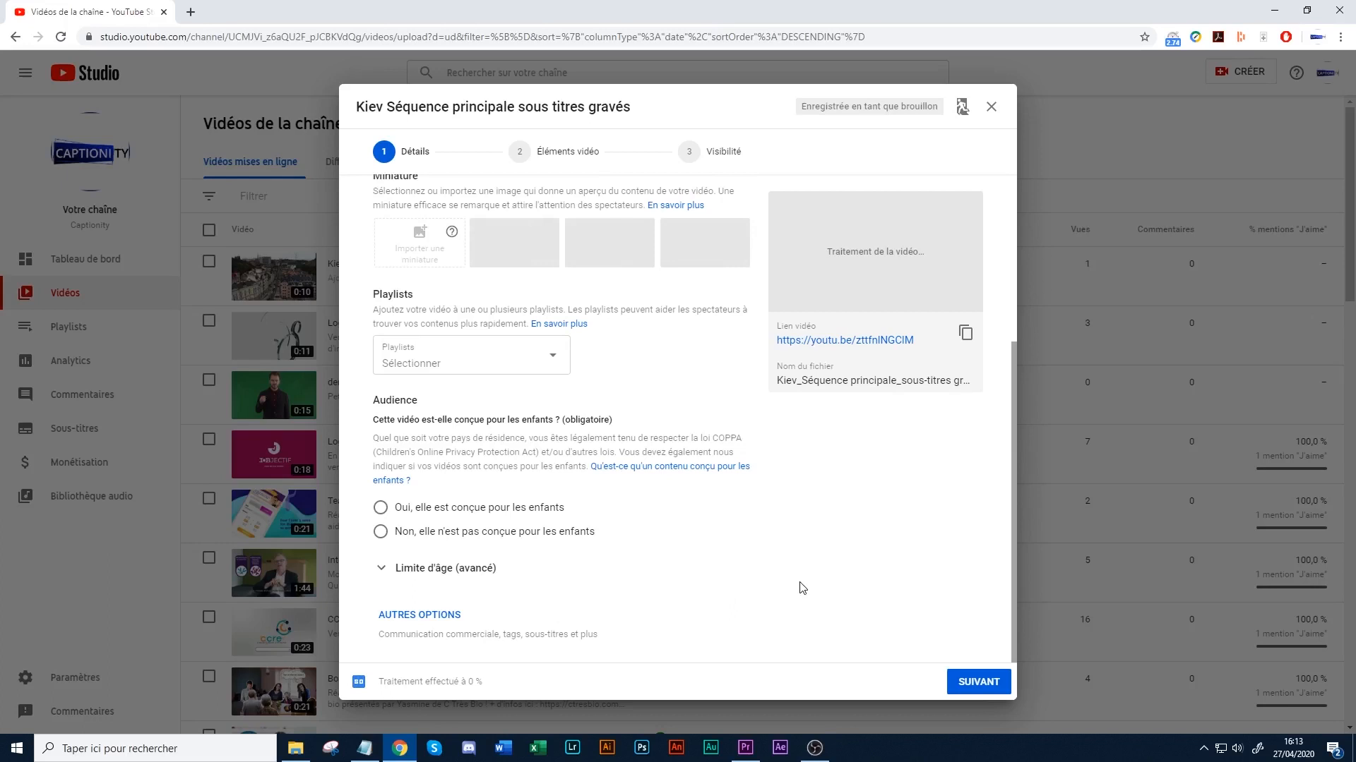
{"action": "scroll", "coordinate": [547, 656], "scroll_direction": "up", "scroll_amount": 1}
{"action": "scroll", "coordinate": [547, 656], "scroll_direction": "down", "scroll_amount": 1}
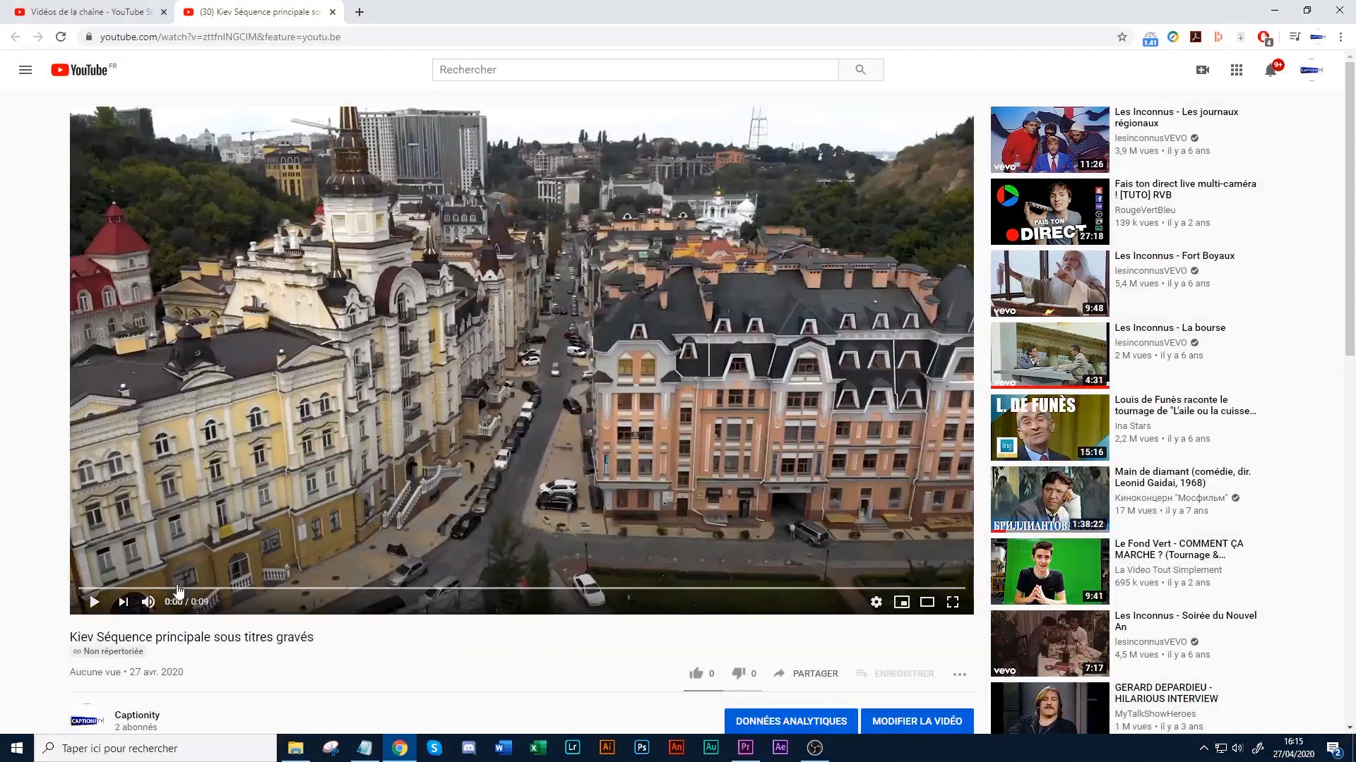
- Play the uploaded video on its YouTube page to check the burned-in captions, and inspect the player settings for a subtitle option
{"action": "left_click", "coordinate": [94, 601]}
{"action": "left_click", "coordinate": [95, 602]}
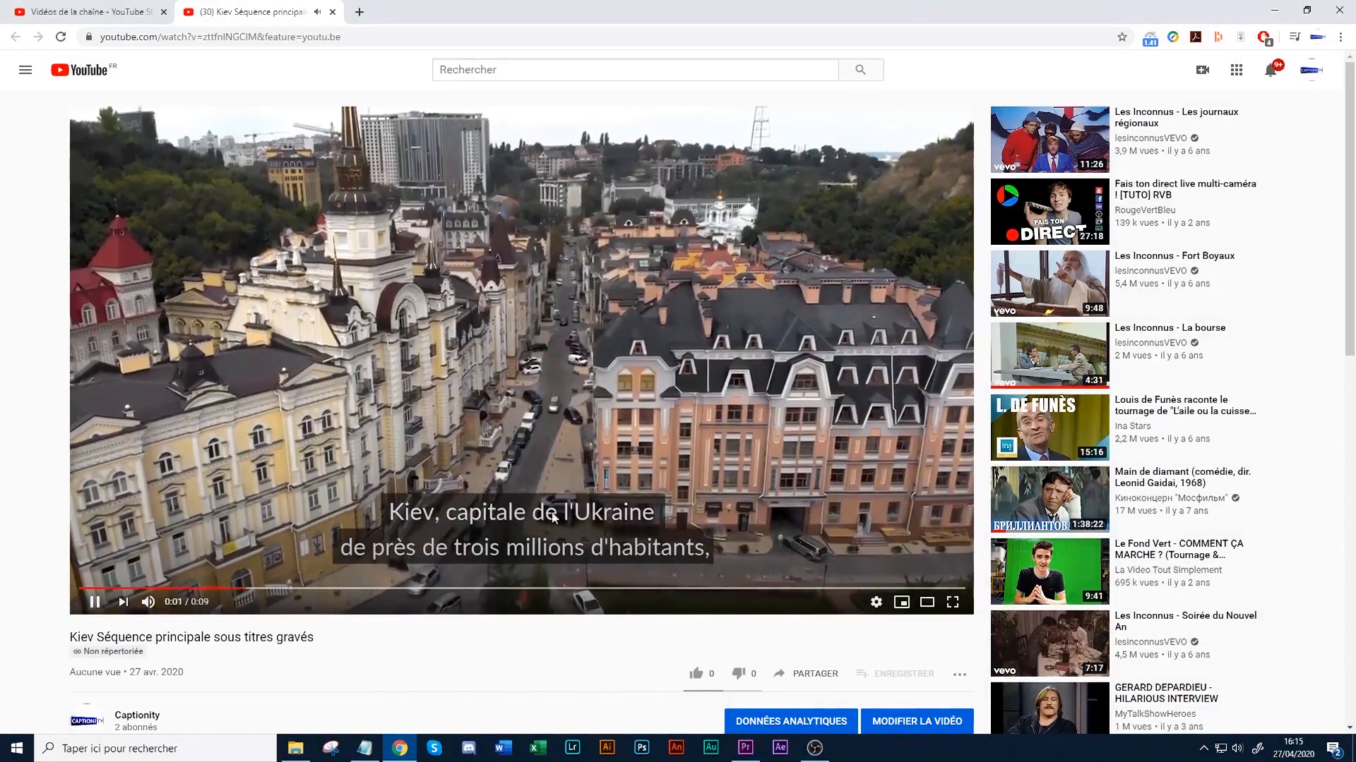
{"action": "left_click", "coordinate": [521, 544]}
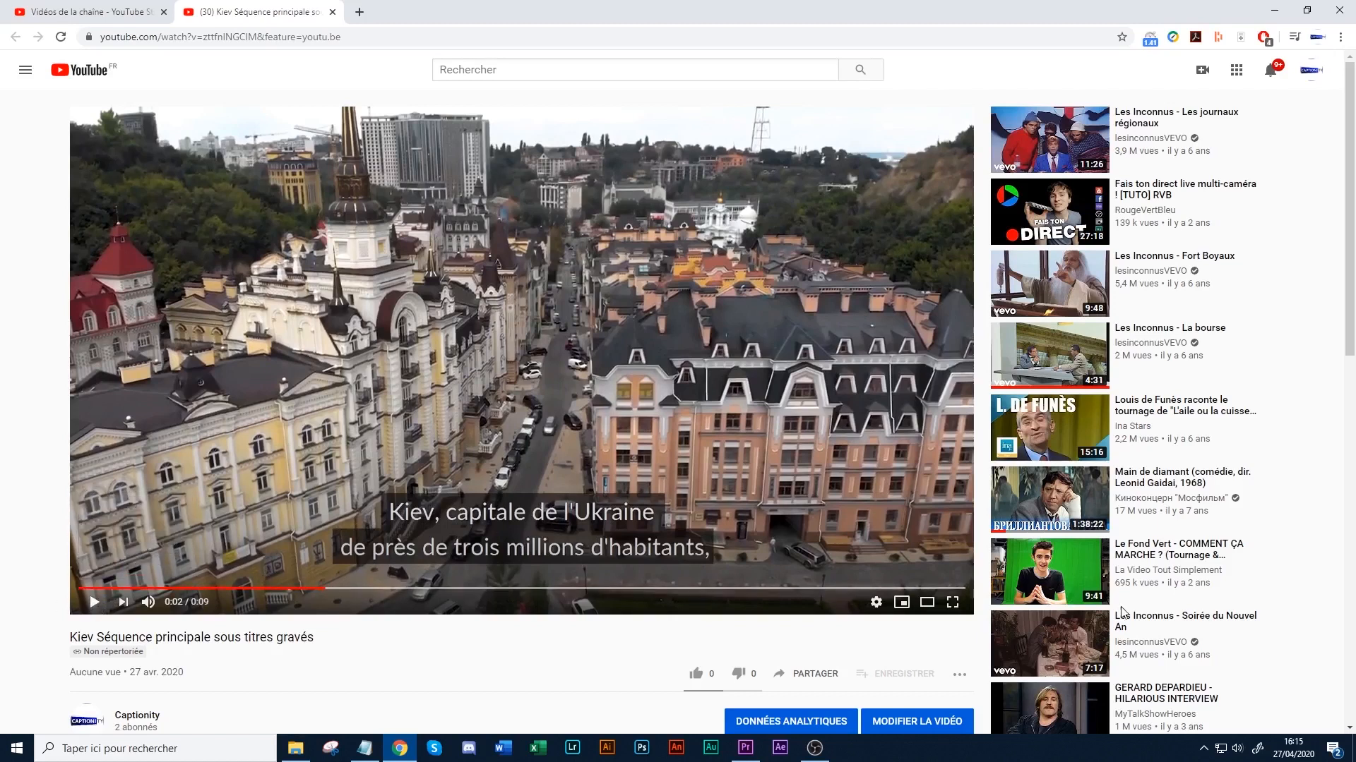
{"action": "left_click", "coordinate": [876, 602]}
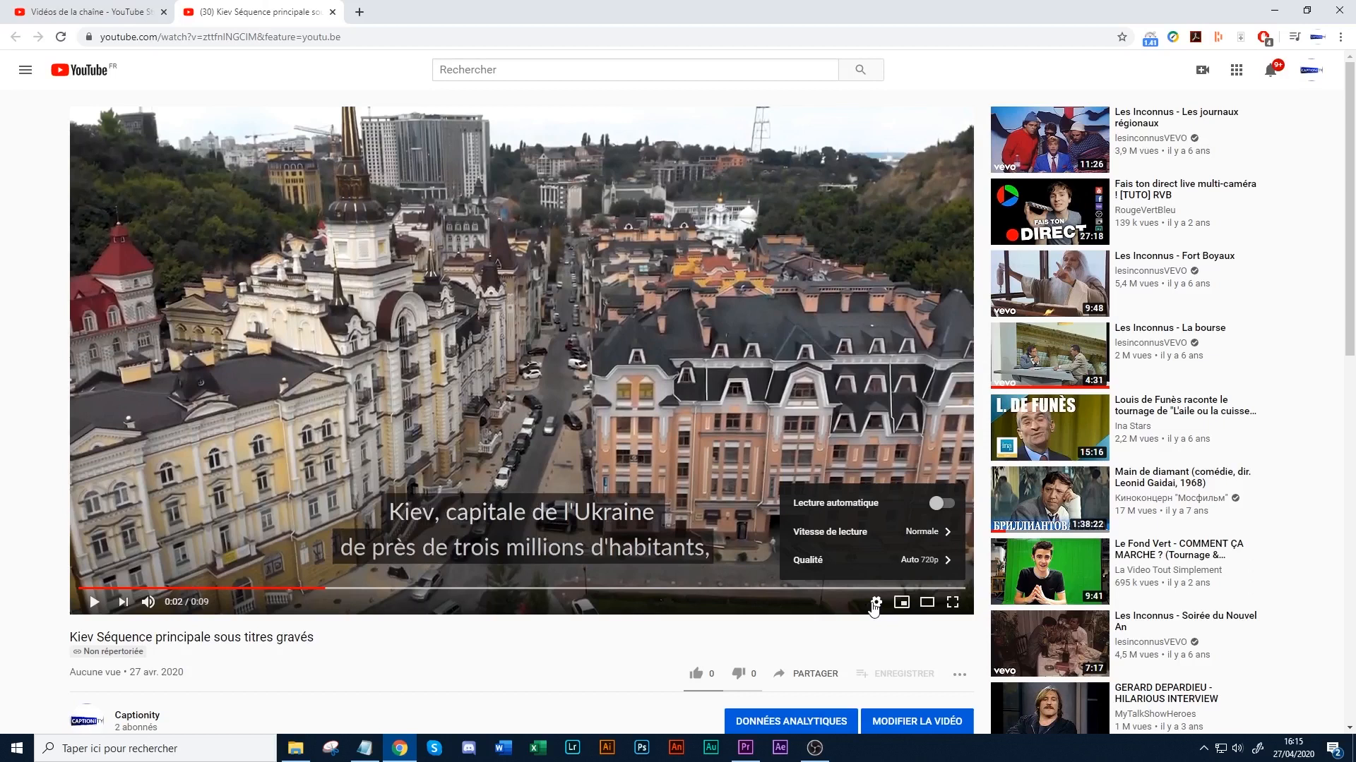
{"action": "left_click", "coordinate": [94, 601]}
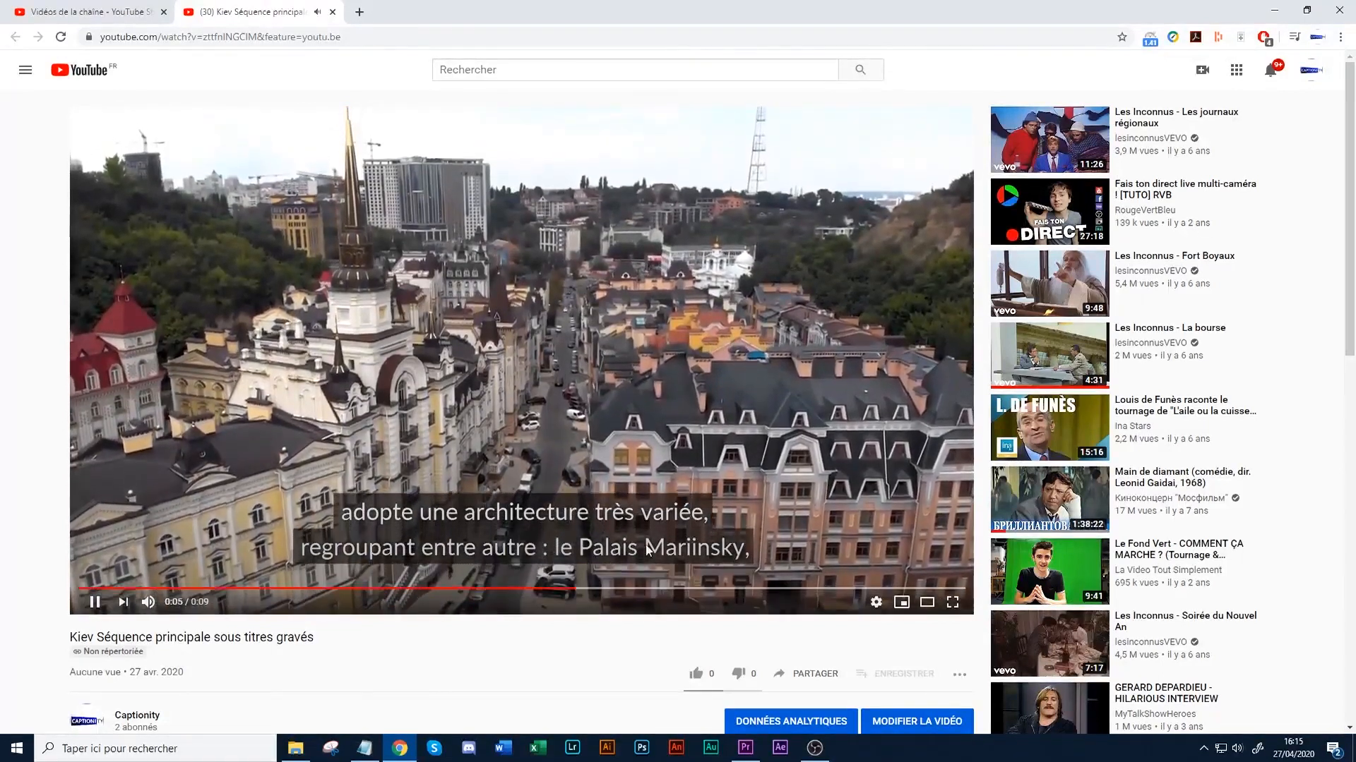
{"action": "left_click", "coordinate": [94, 604]}
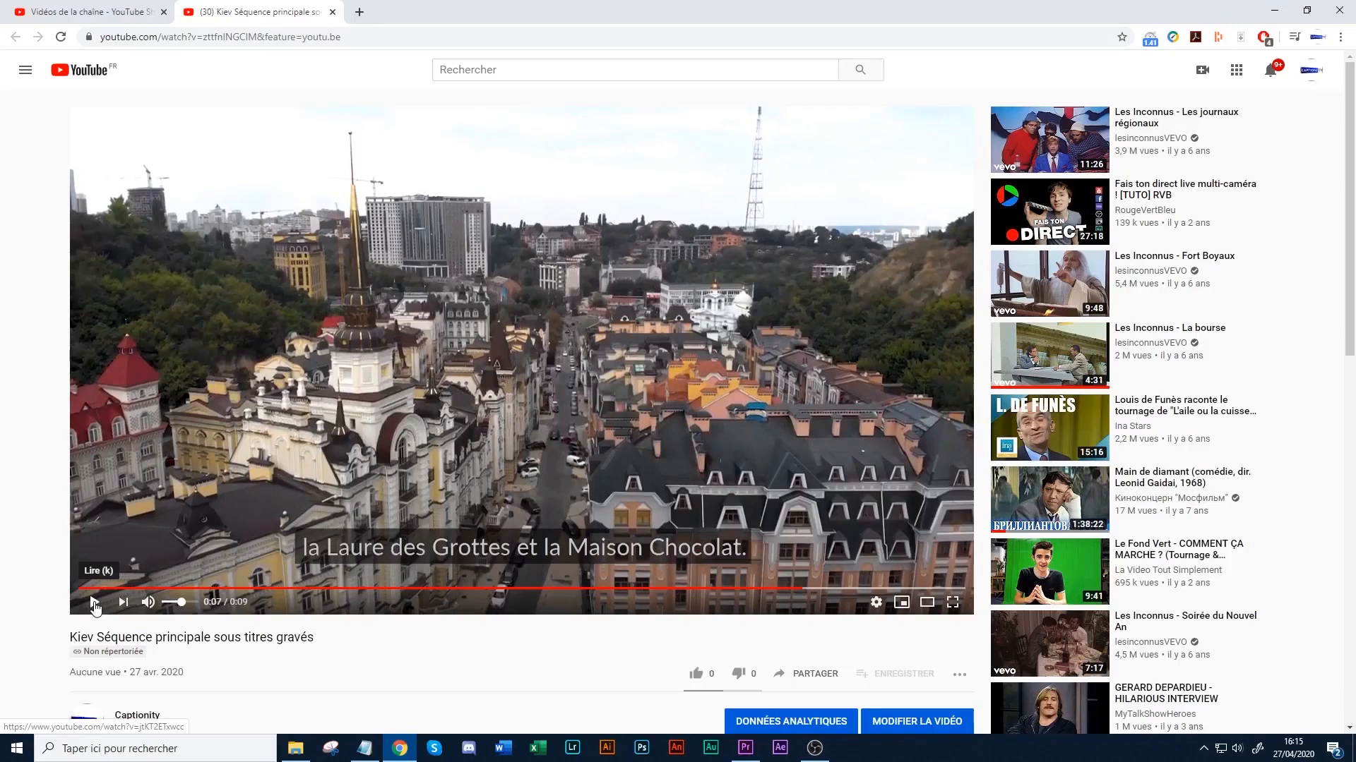
{"action": "left_click", "coordinate": [95, 604]}
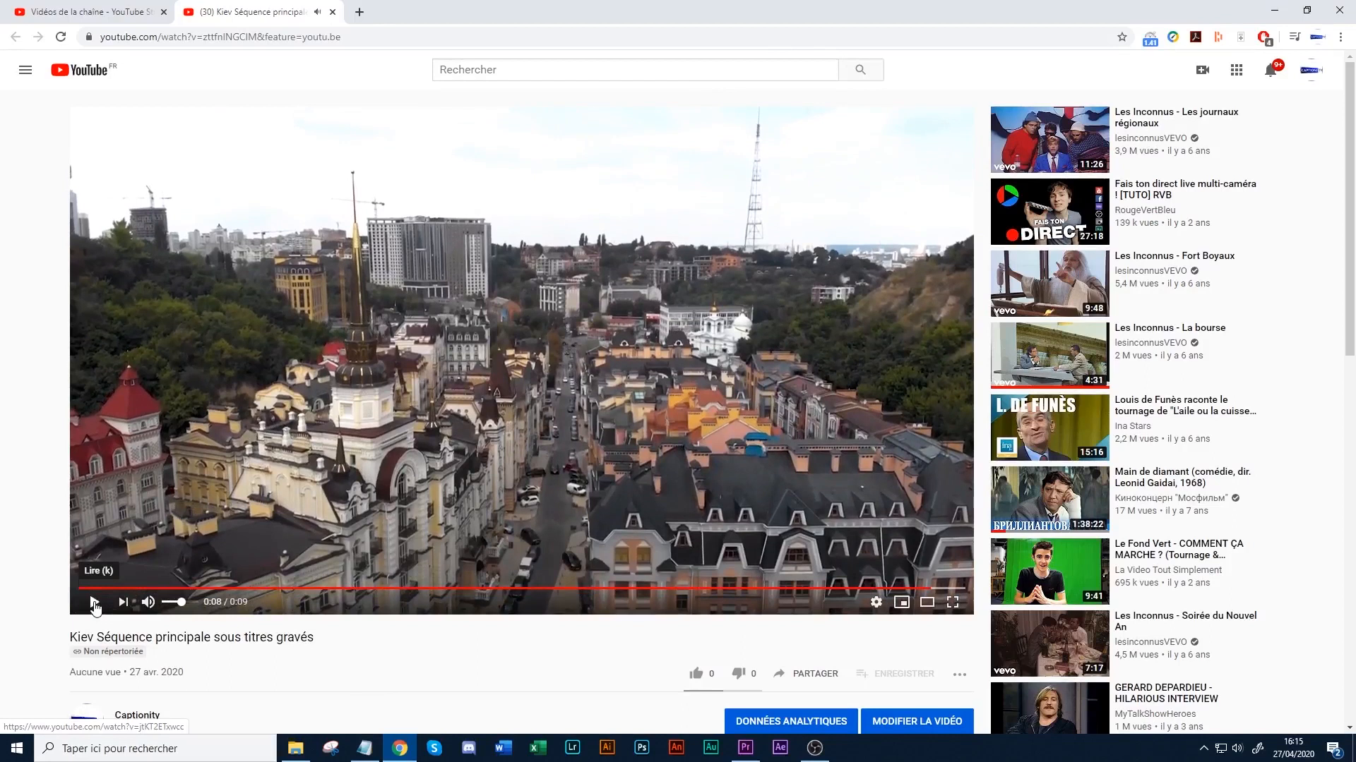
{"action": "left_click", "coordinate": [204, 589]}
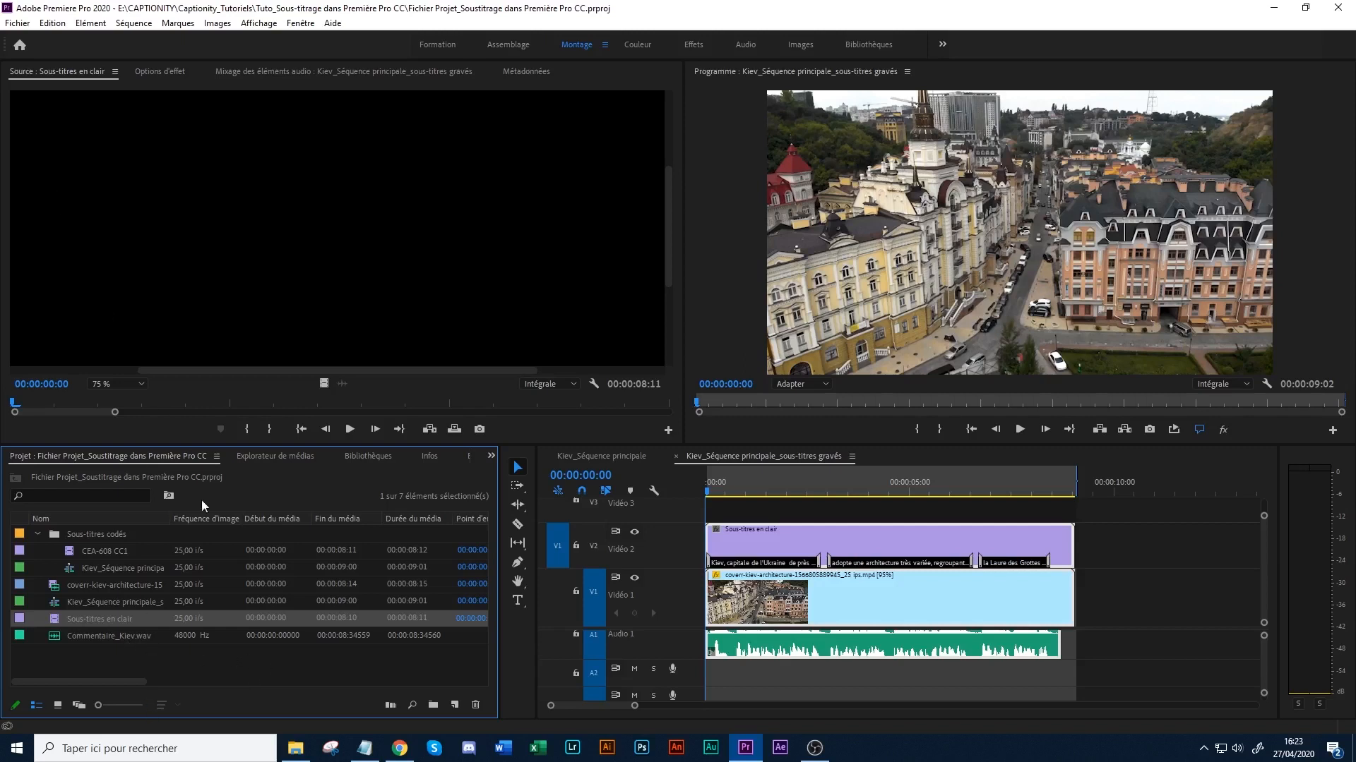
- Review the sidecar file formats offered for exporting the "Sous-titres en clair" captions, and close the export settings without exporting
{"action": "left_click", "coordinate": [104, 653]}
{"action": "left_click", "coordinate": [104, 619]}
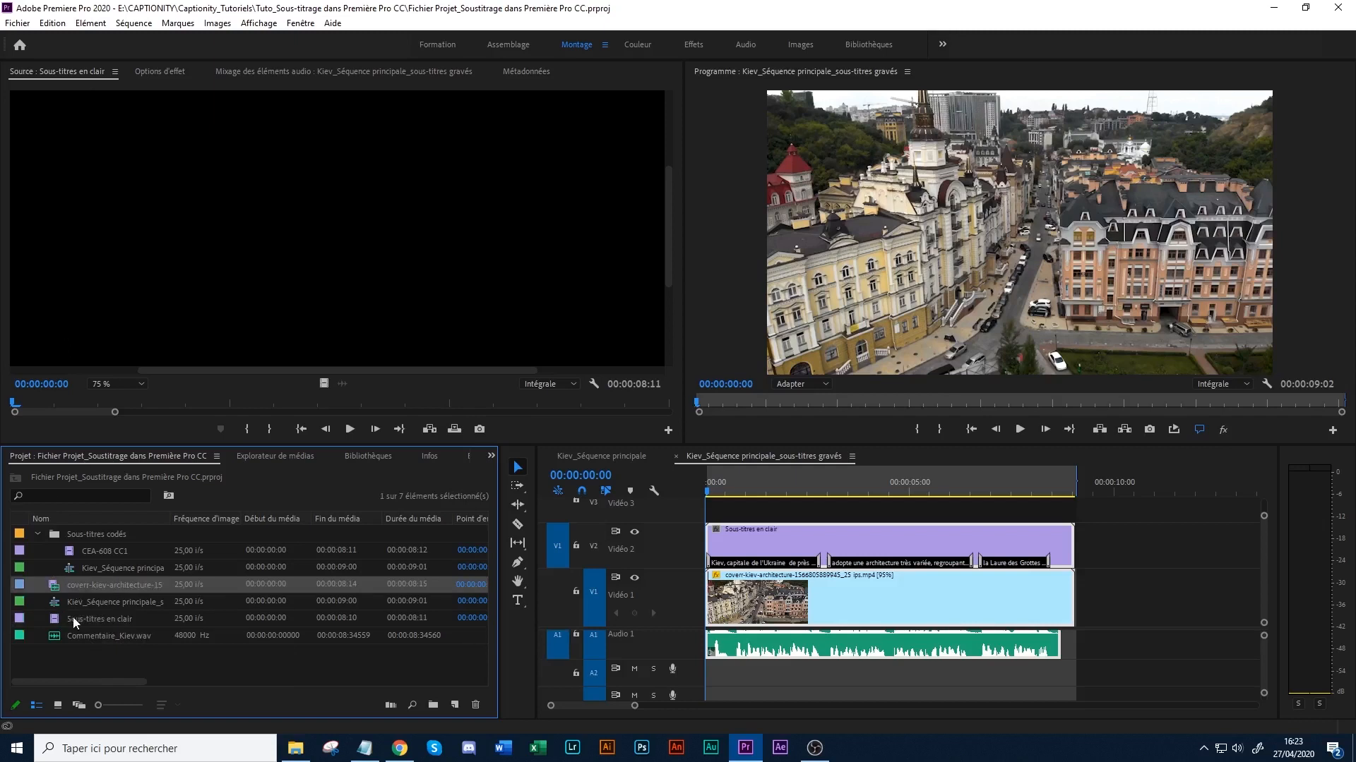
{"action": "left_click", "coordinate": [19, 23]}
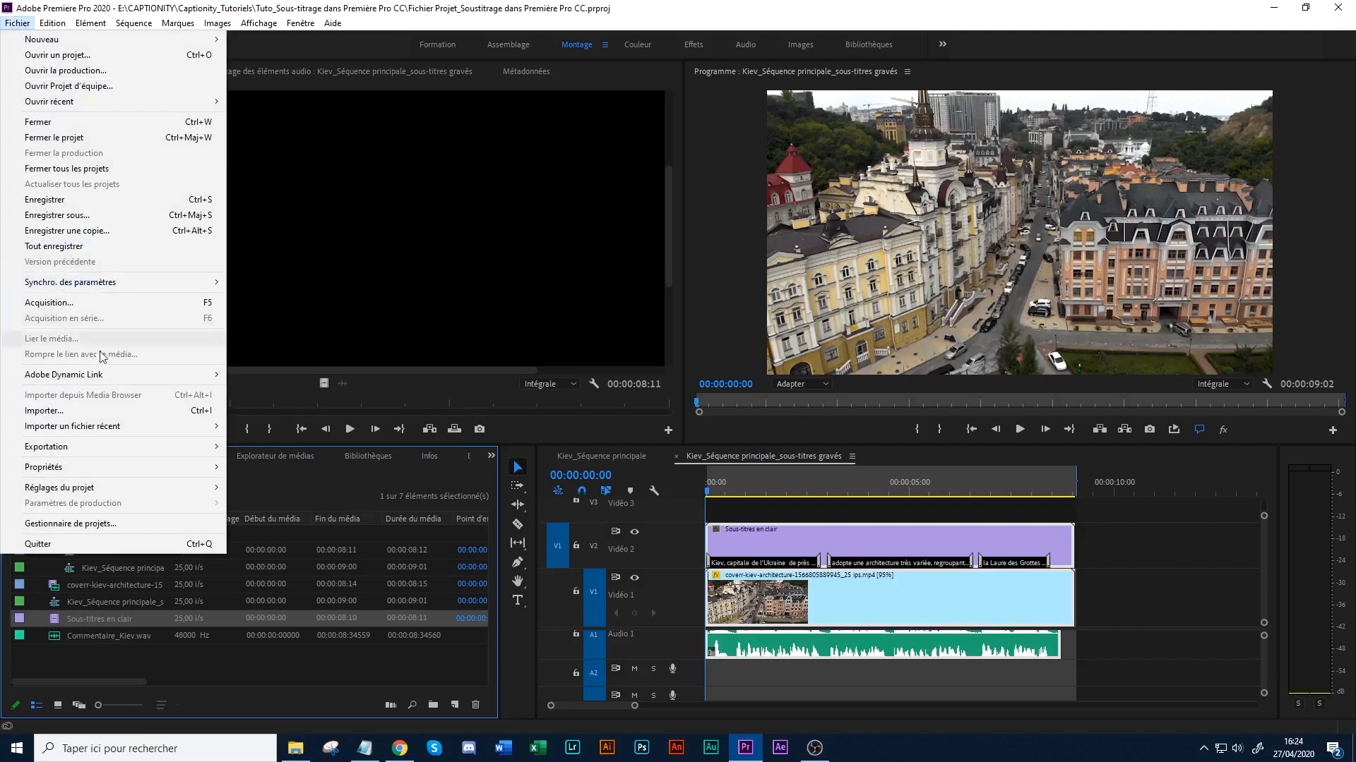
{"action": "mouse_move", "coordinate": [103, 449]}
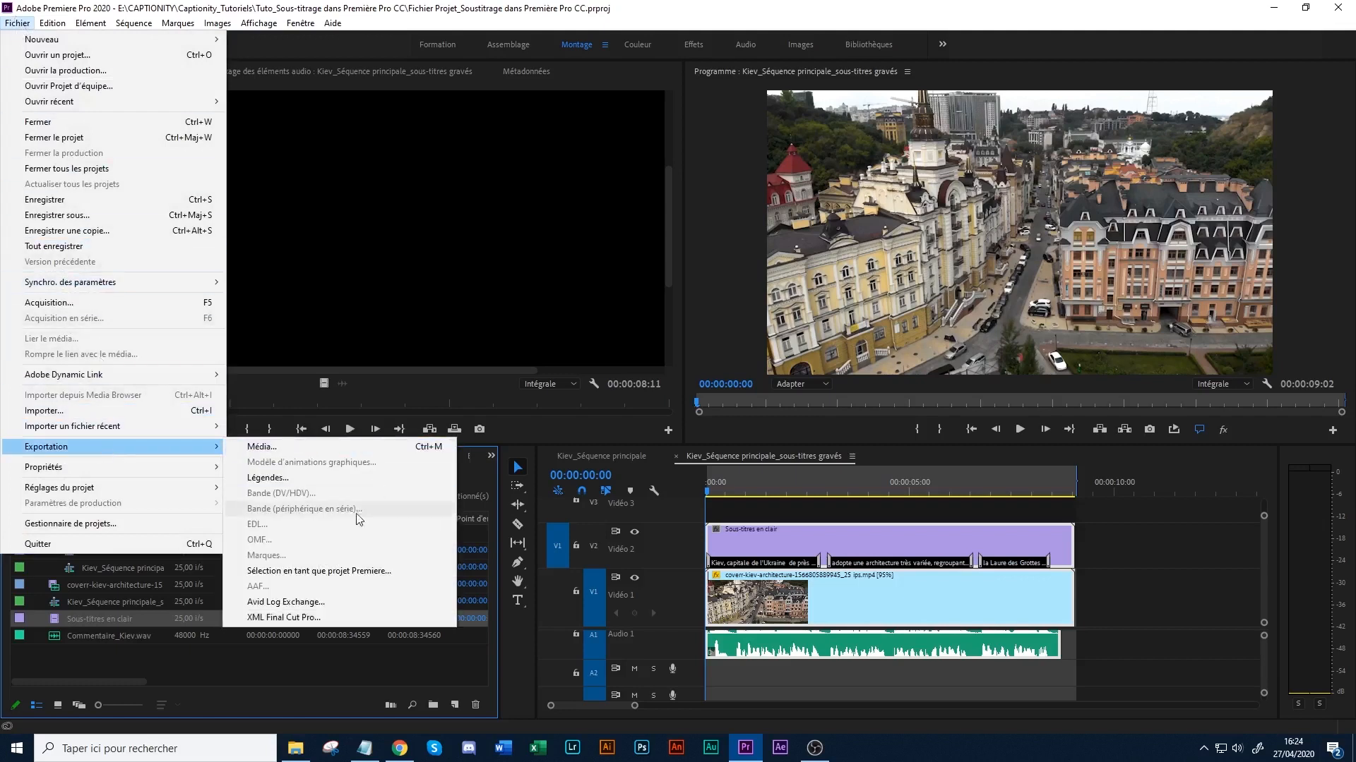
{"action": "left_click", "coordinate": [319, 478]}
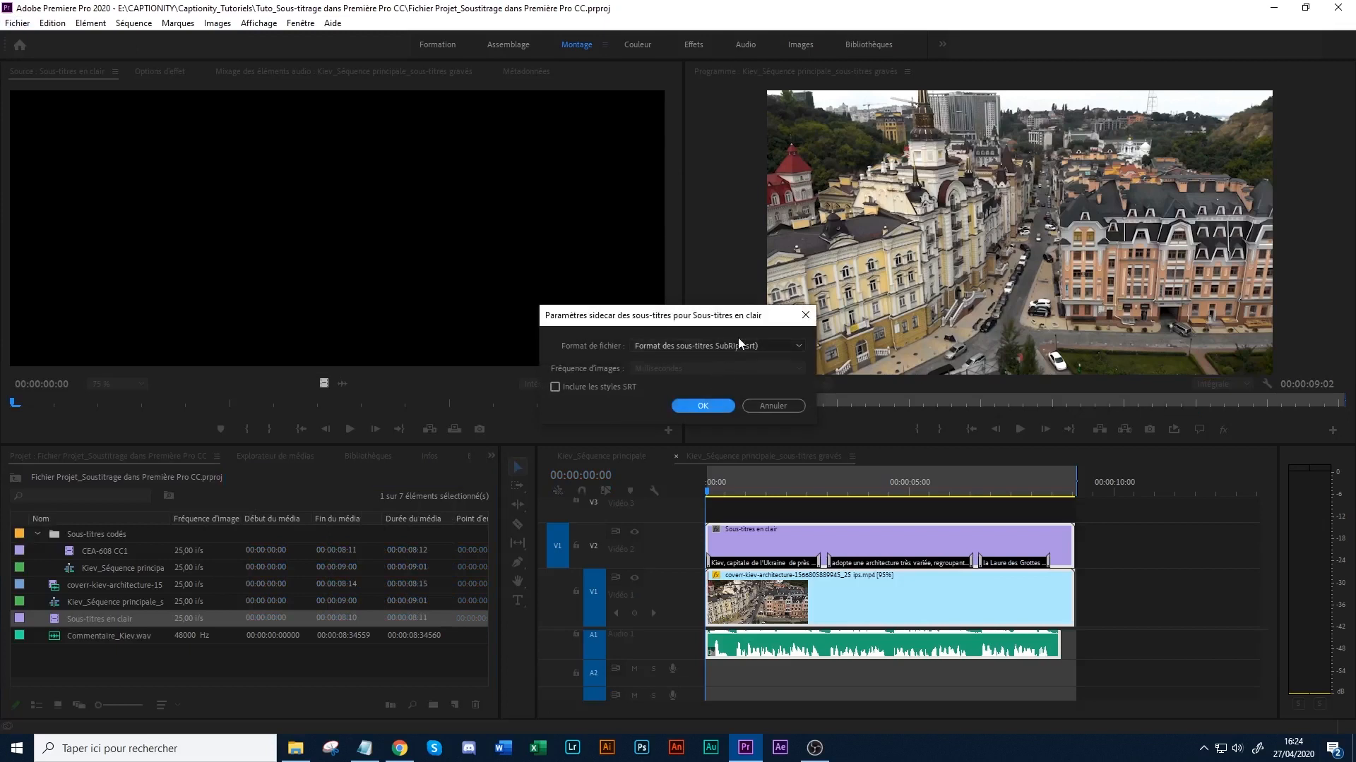
{"action": "left_click", "coordinate": [658, 346]}
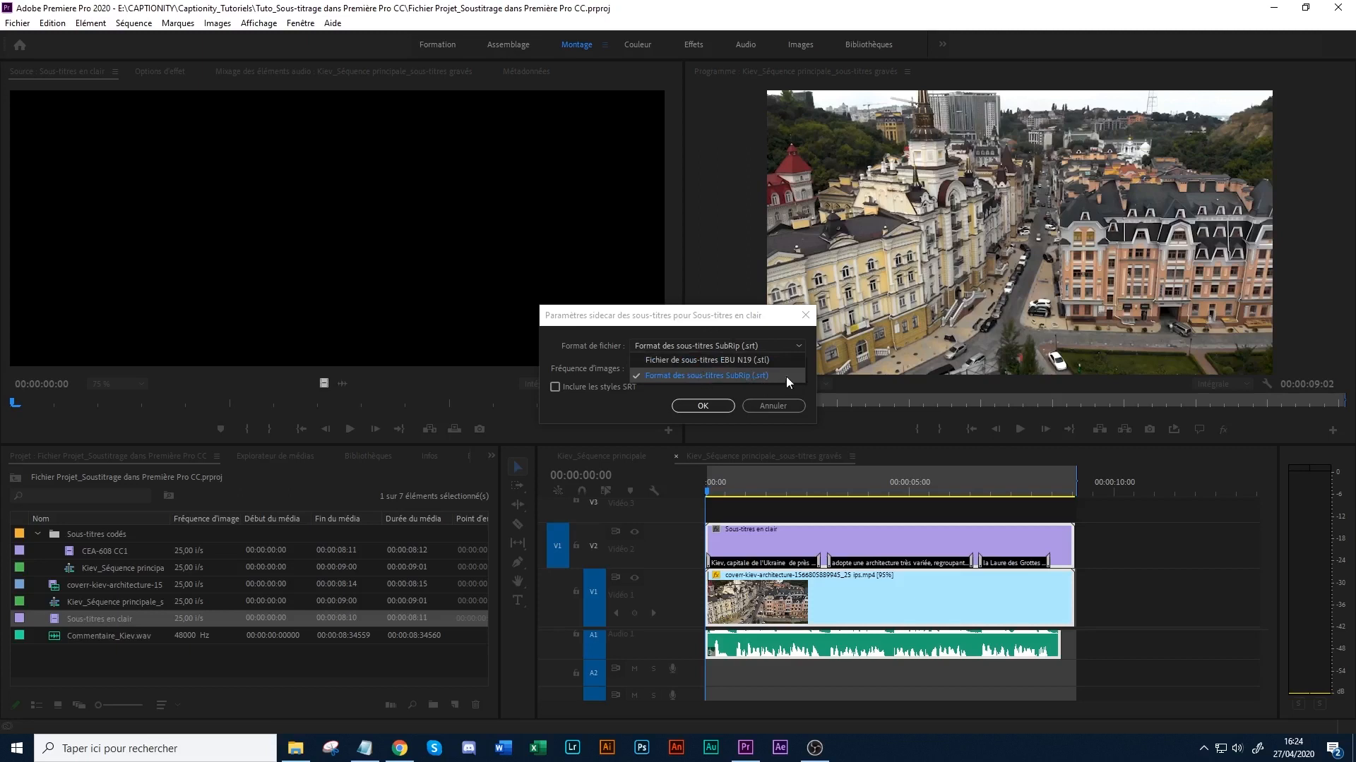
{"action": "left_click", "coordinate": [753, 377]}
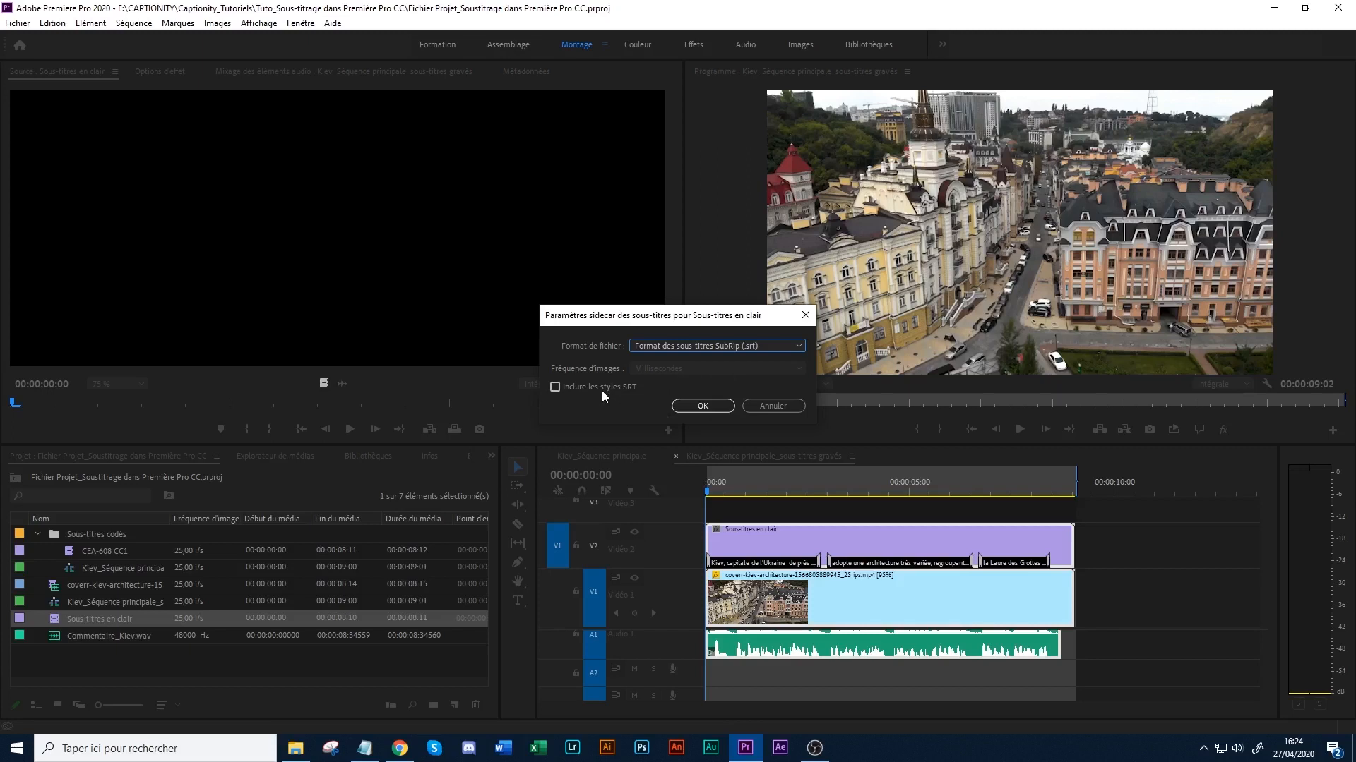
{"action": "left_click", "coordinate": [758, 405]}
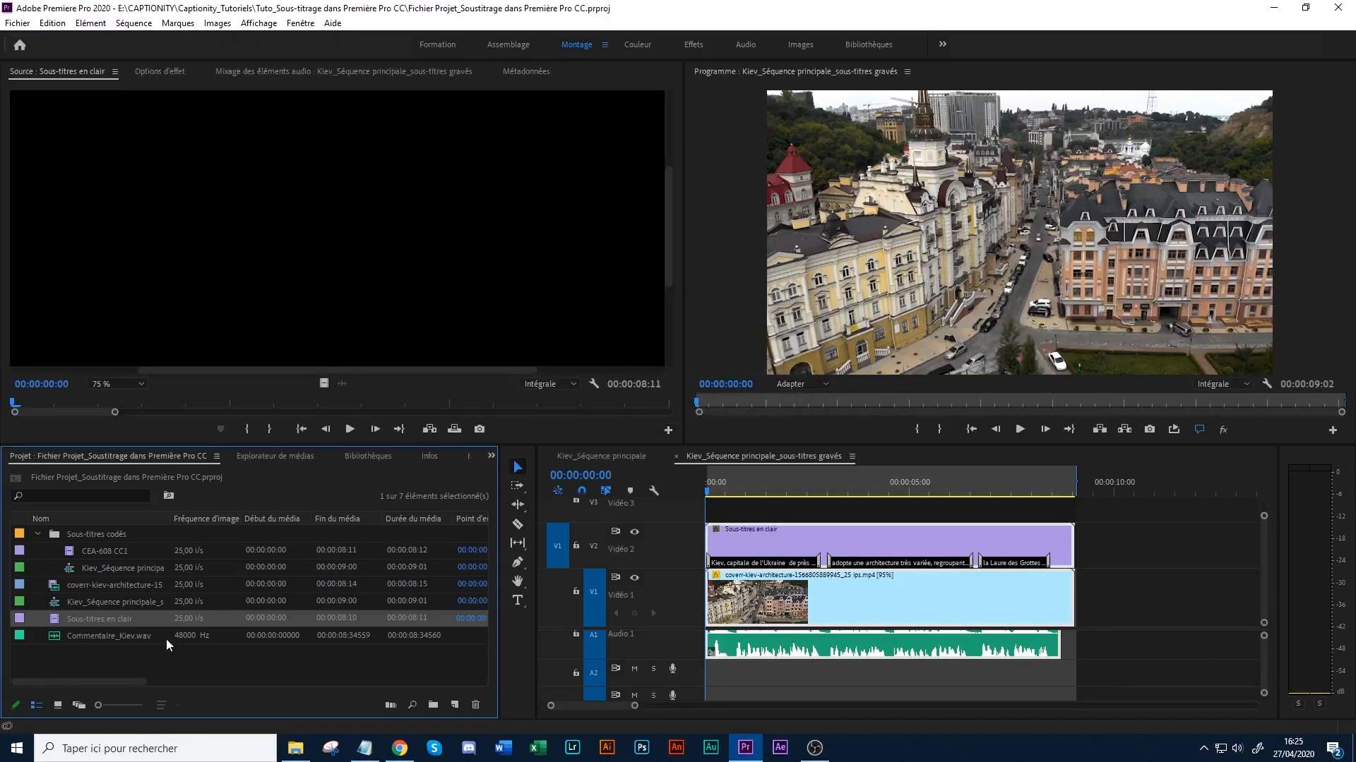
- Italicize the word "Ukraine" in the first caption of the burned-in subtitles sequence
{"action": "left_click", "coordinate": [759, 478]}
{"action": "double_click", "coordinate": [750, 563]}
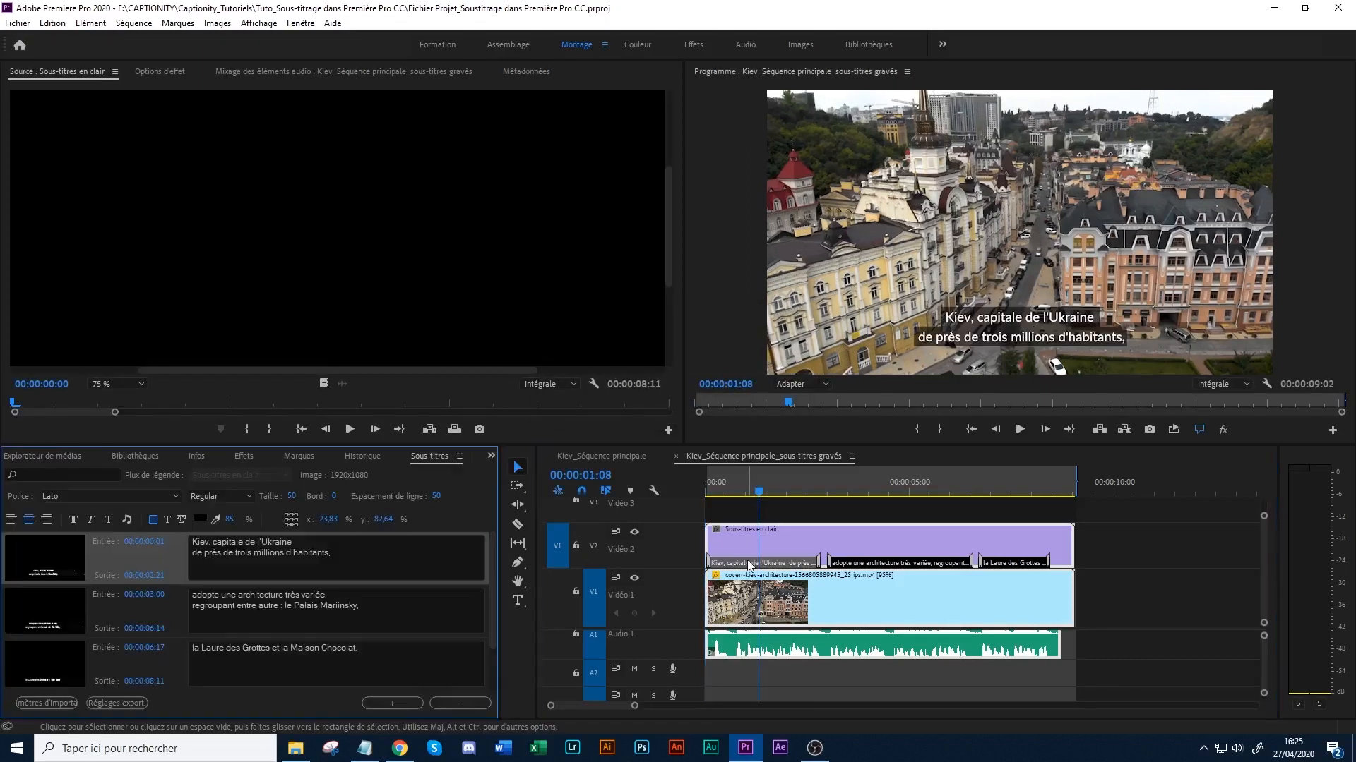
{"action": "left_click", "coordinate": [327, 540]}
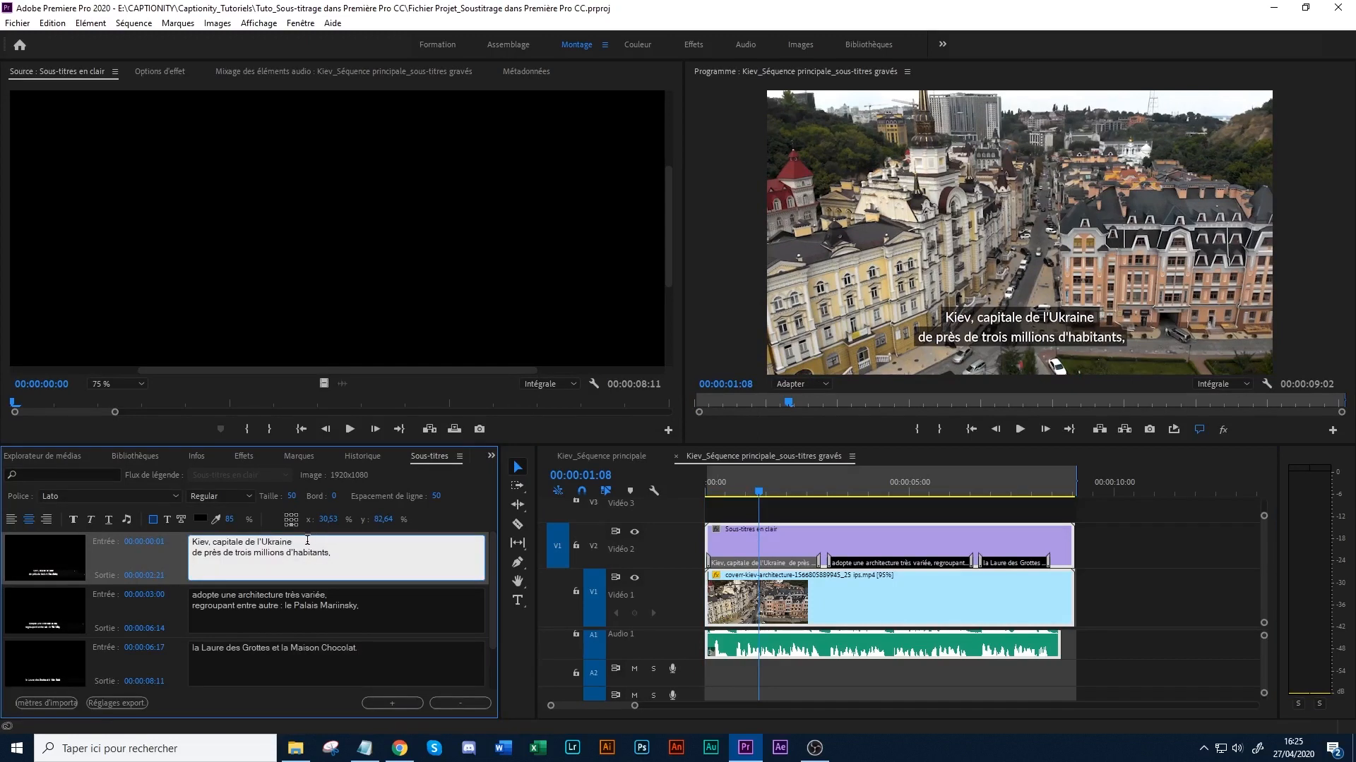
{"action": "left_click_drag", "start_coordinate": [293, 542], "coordinate": [263, 543]}
{"action": "left_click", "coordinate": [91, 520]}
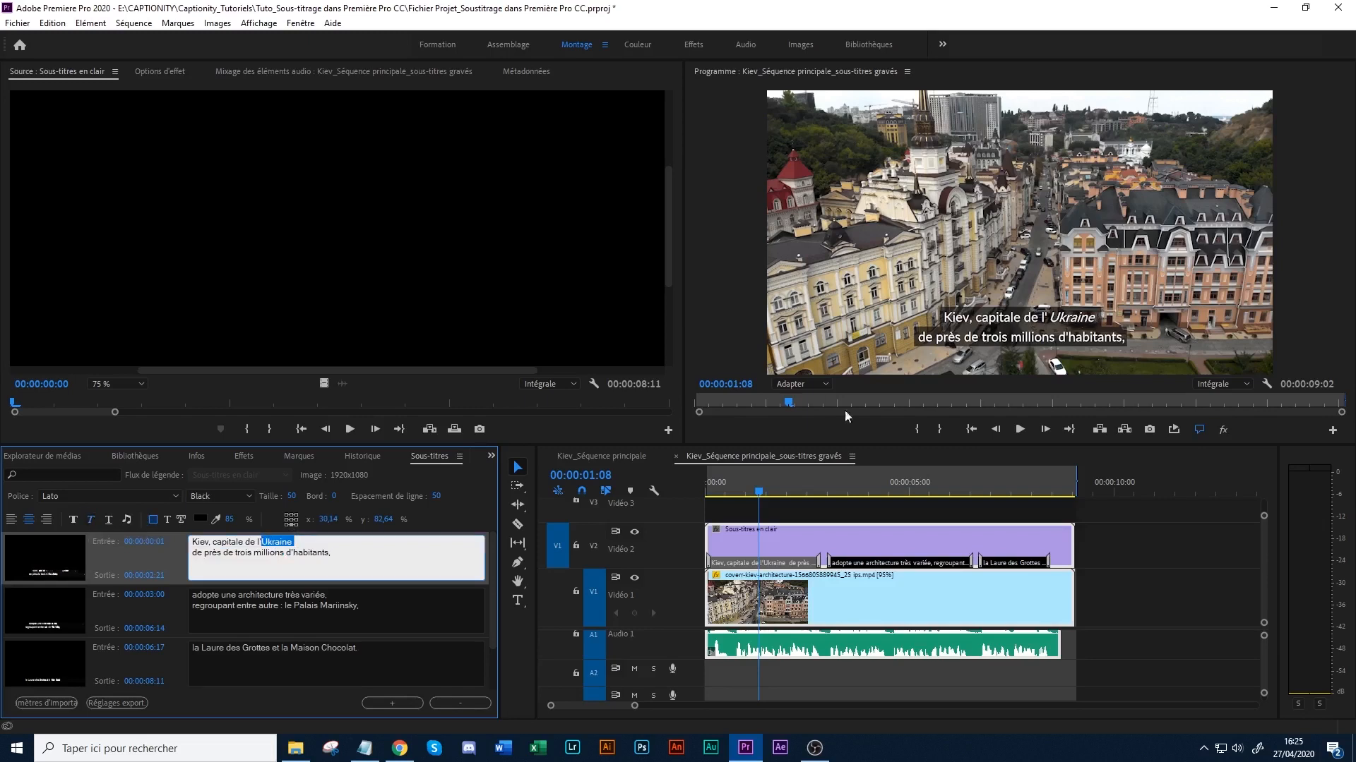
- Return to the project items and start exporting the "Sous-titres en clair" captions as a SubRip (.srt) sidecar file
{"action": "left_click", "coordinate": [493, 458]}
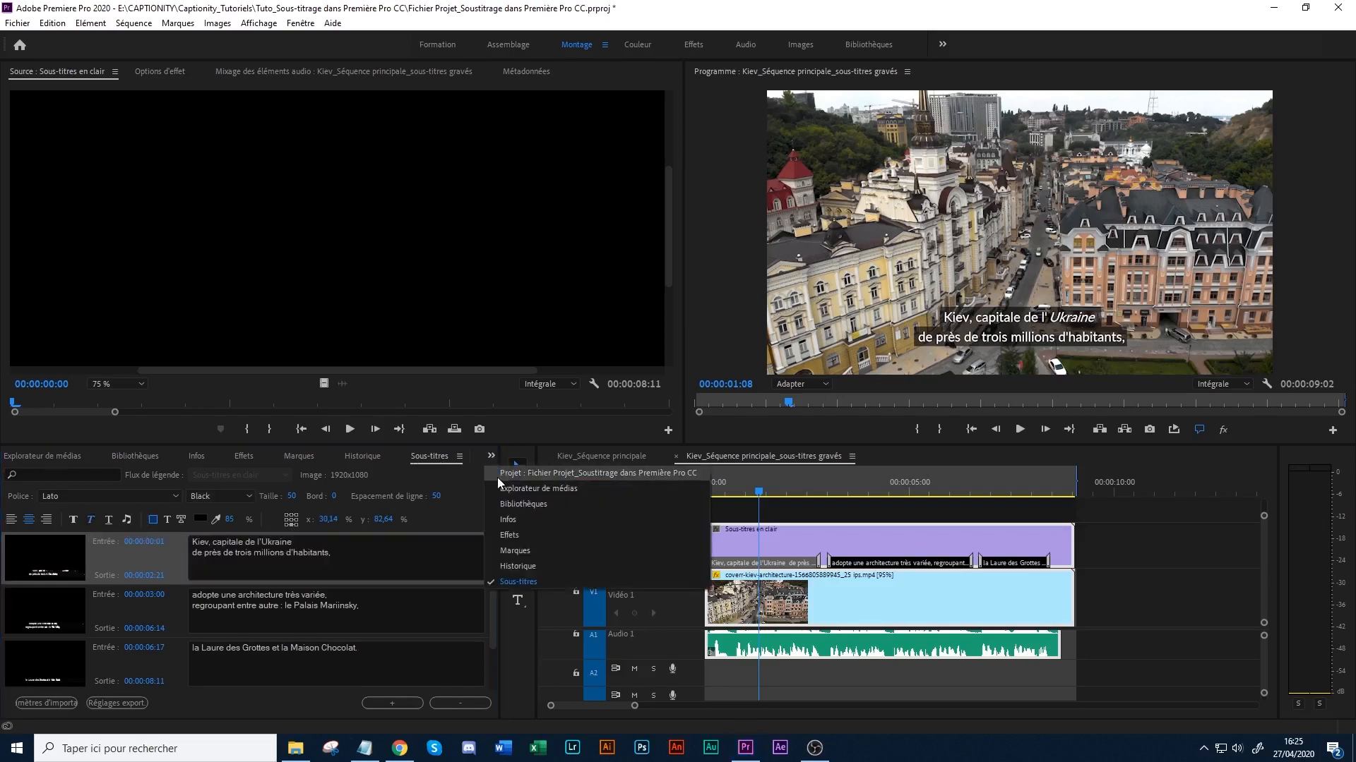
{"action": "left_click", "coordinate": [497, 478]}
{"action": "left_click", "coordinate": [107, 634]}
{"action": "left_click", "coordinate": [107, 620]}
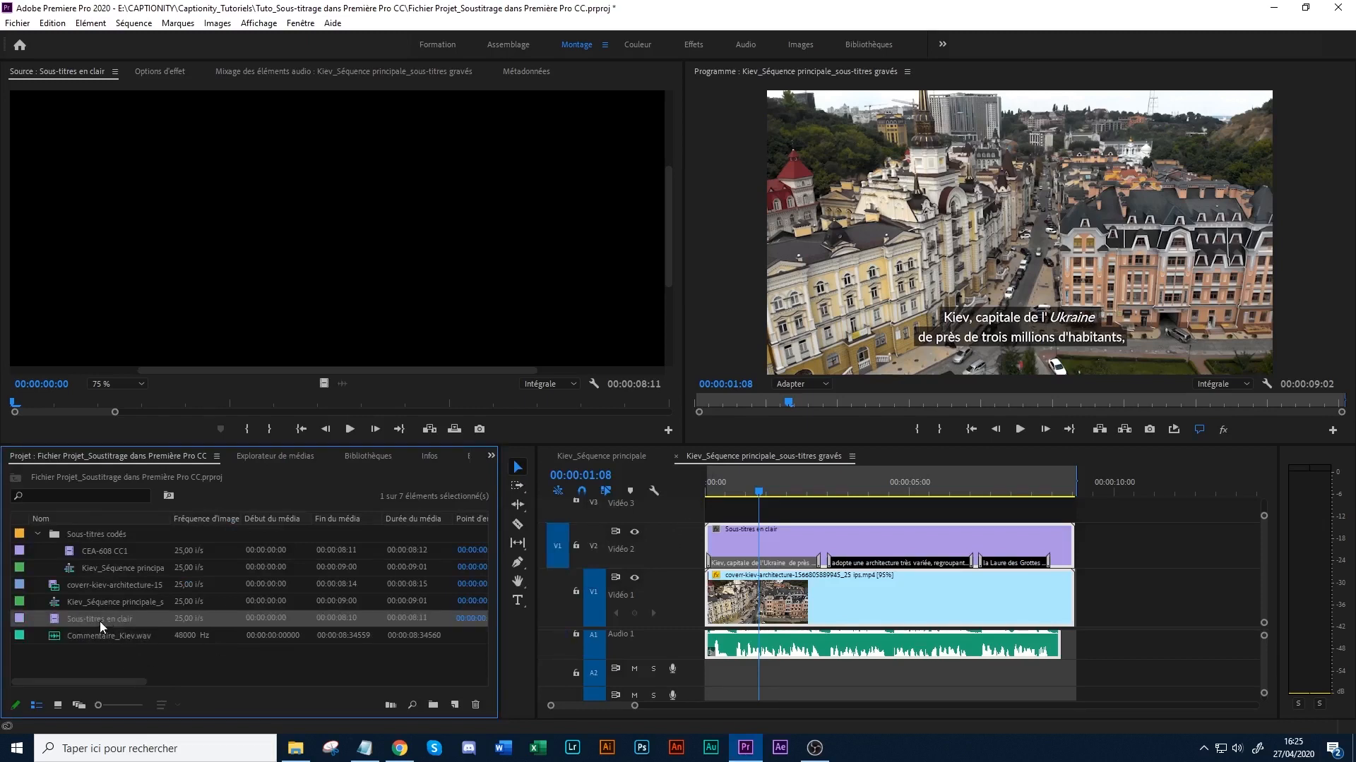
{"action": "left_click", "coordinate": [17, 23]}
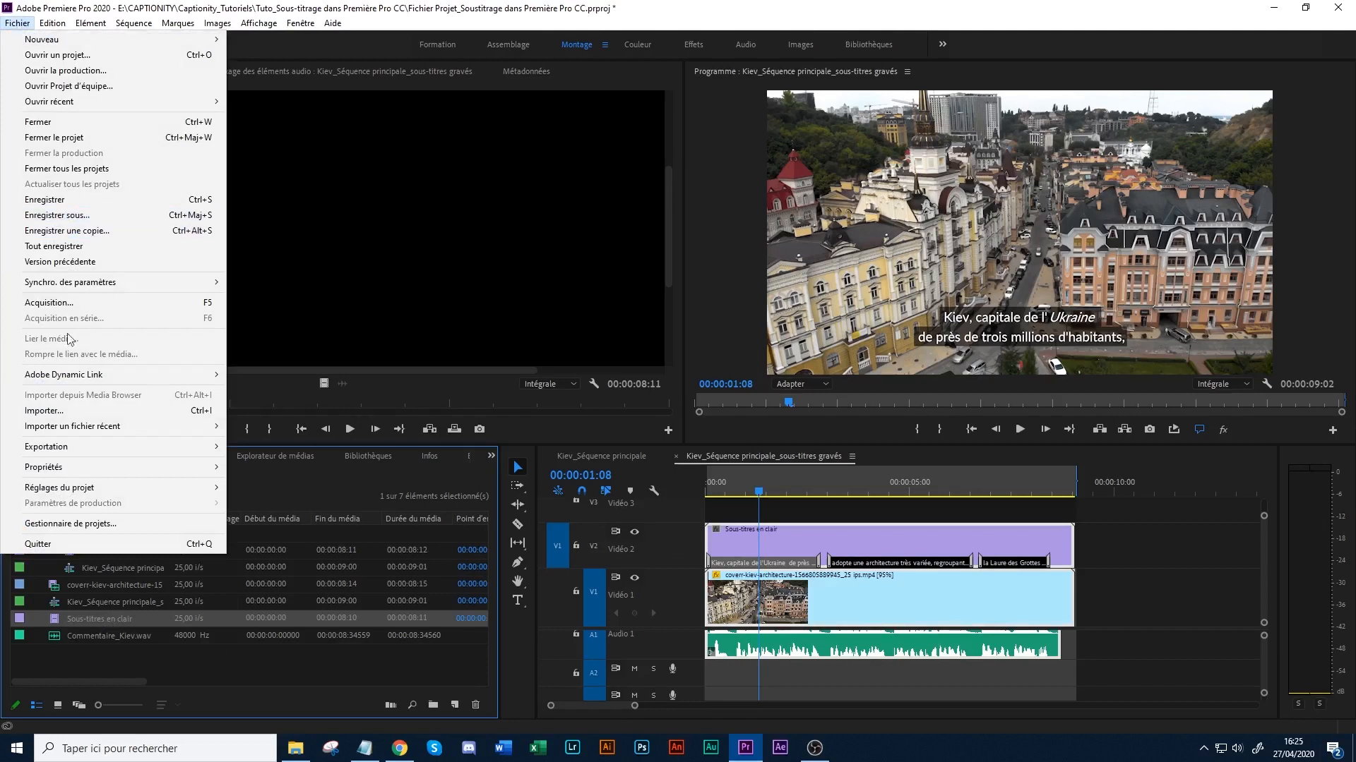
{"action": "mouse_move", "coordinate": [92, 453]}
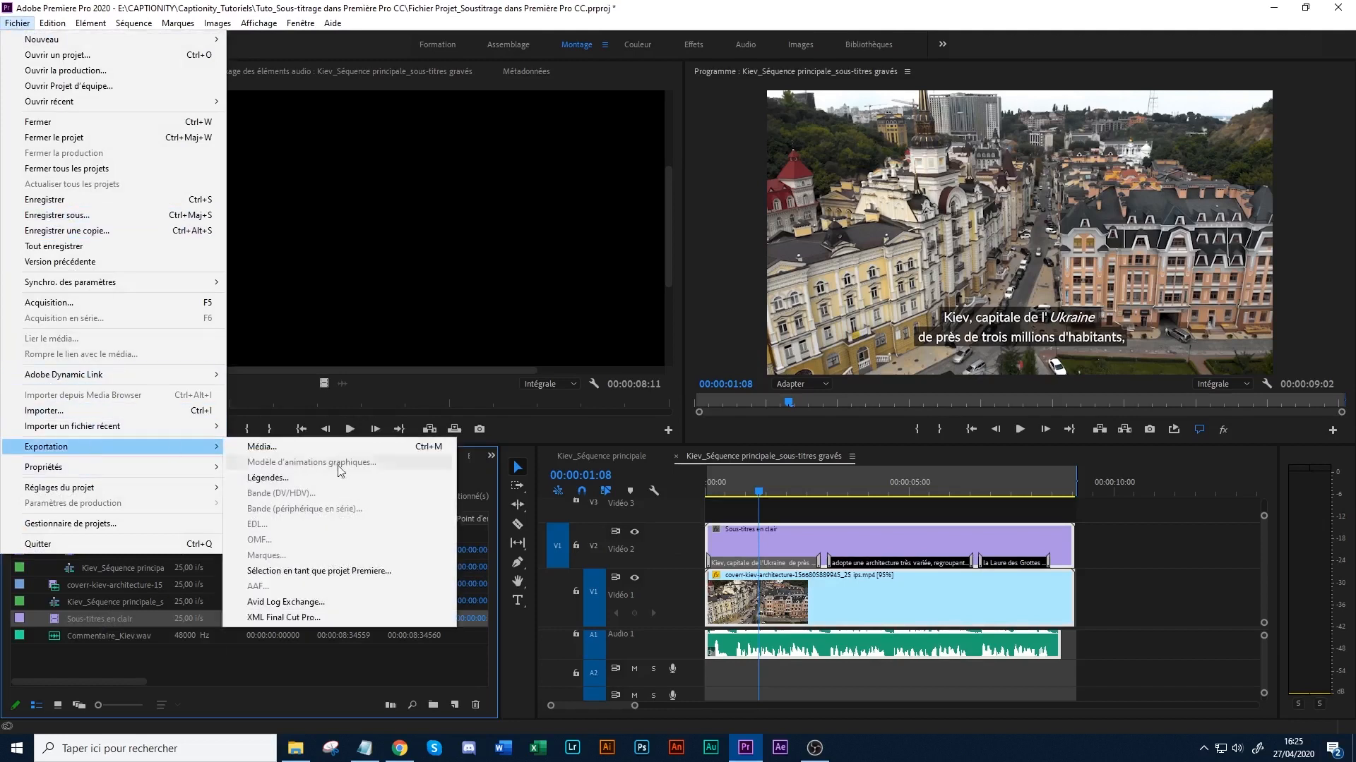
{"action": "left_click", "coordinate": [345, 484]}
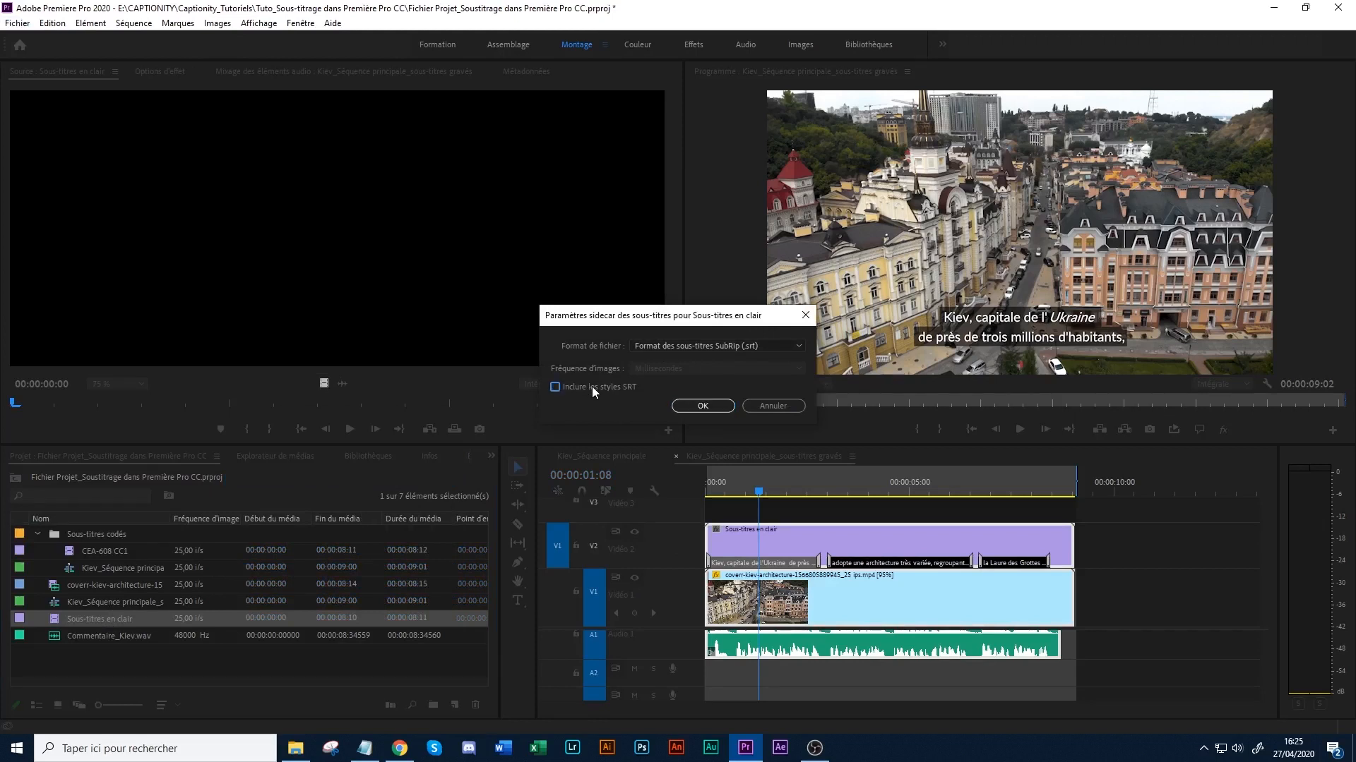
{"action": "left_click", "coordinate": [703, 406]}
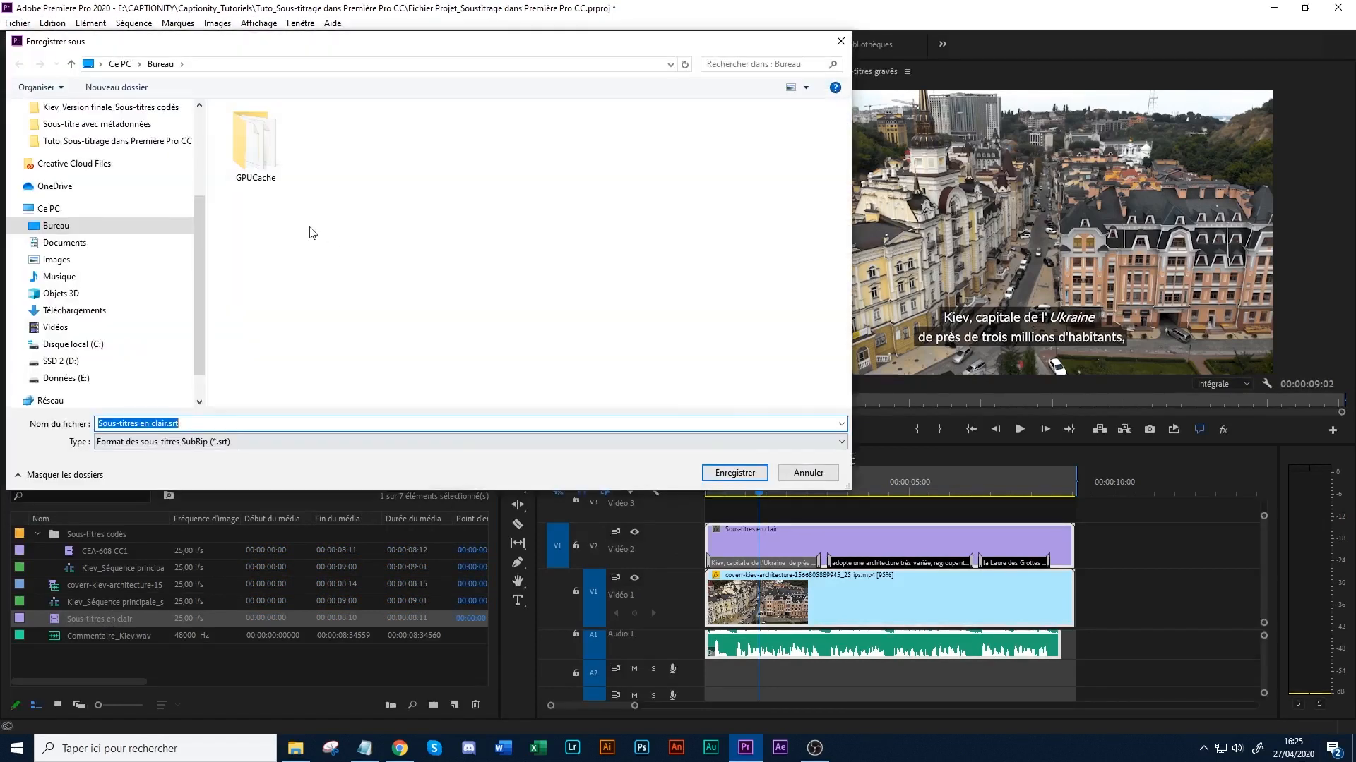
- Save the SubRip captions as "Sous-titres seuls" in the "Tuto_Sous-titrage dans Première Pro CC" folder
{"action": "left_click", "coordinate": [117, 139]}
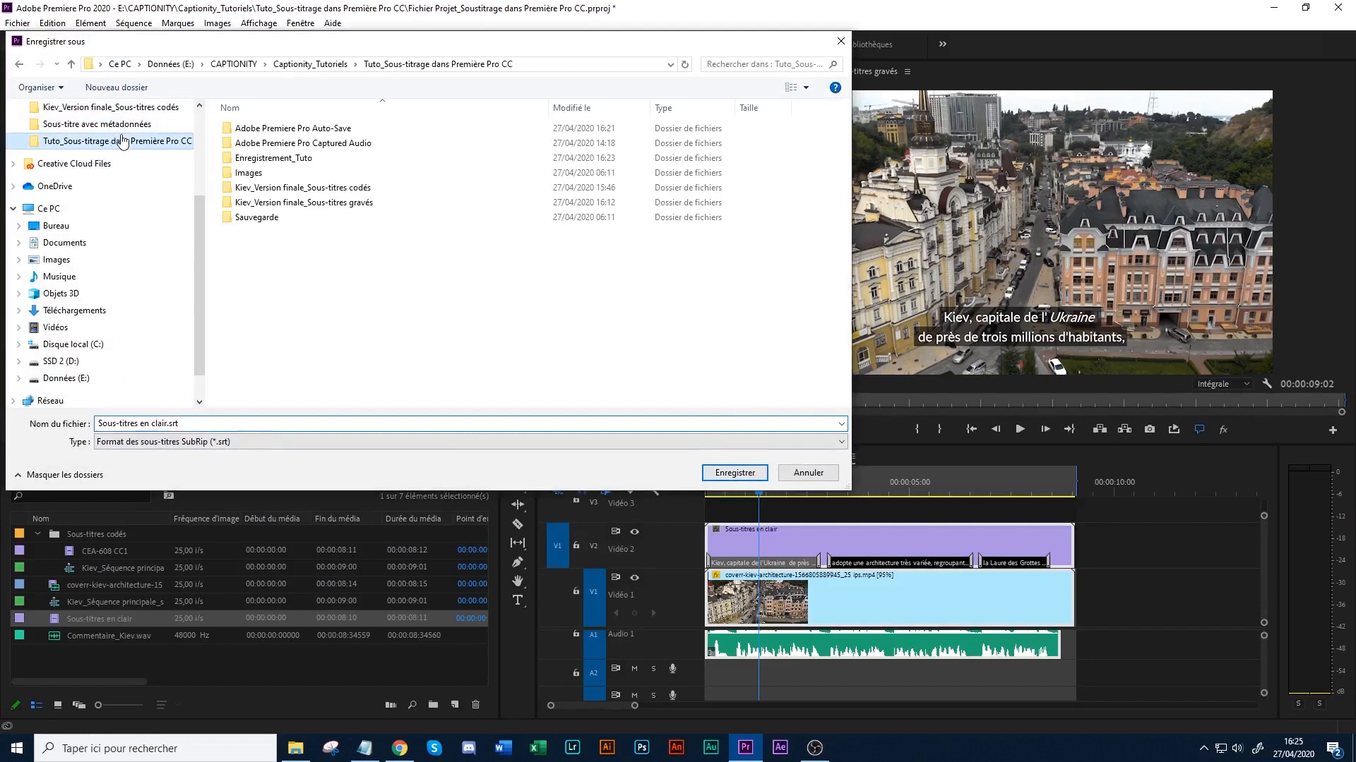
{"action": "left_click", "coordinate": [220, 424]}
{"action": "left_click", "coordinate": [221, 426]}
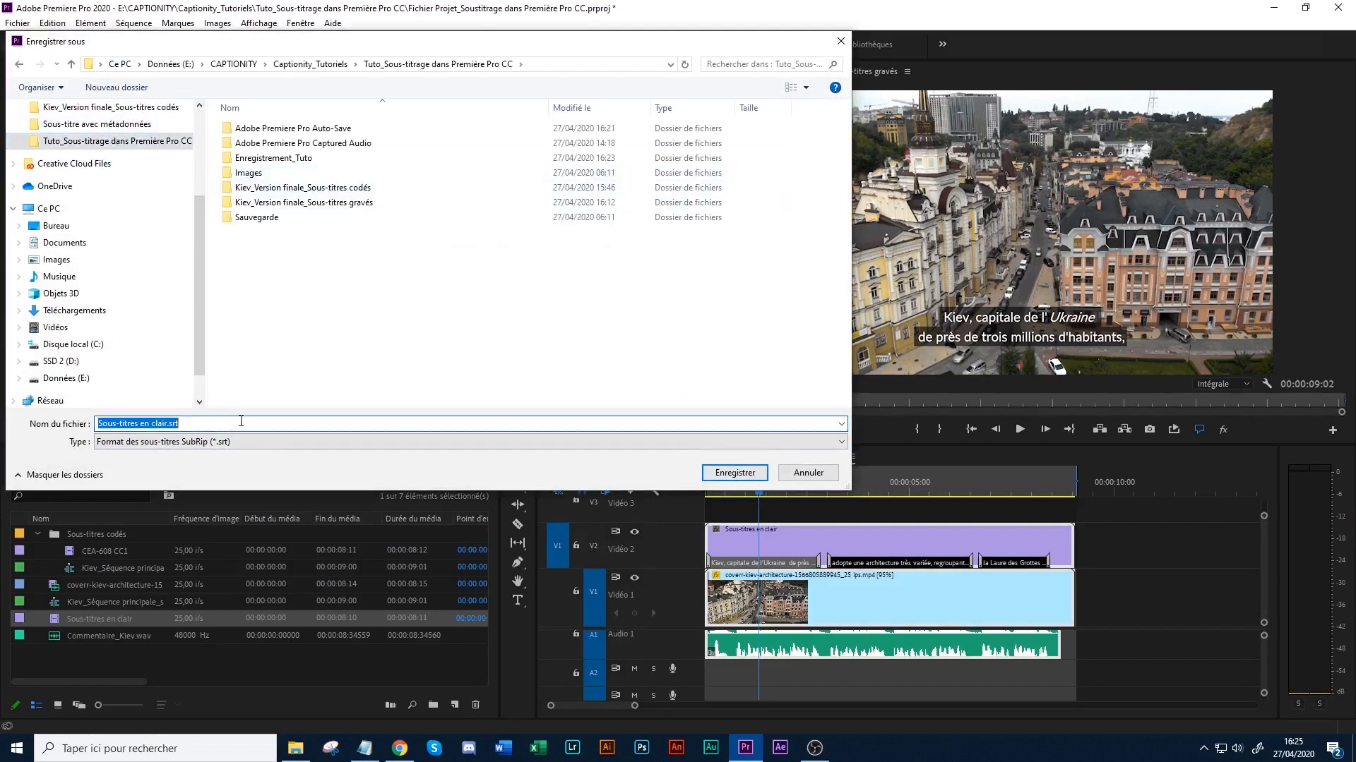
{"action": "type", "text": "S"}
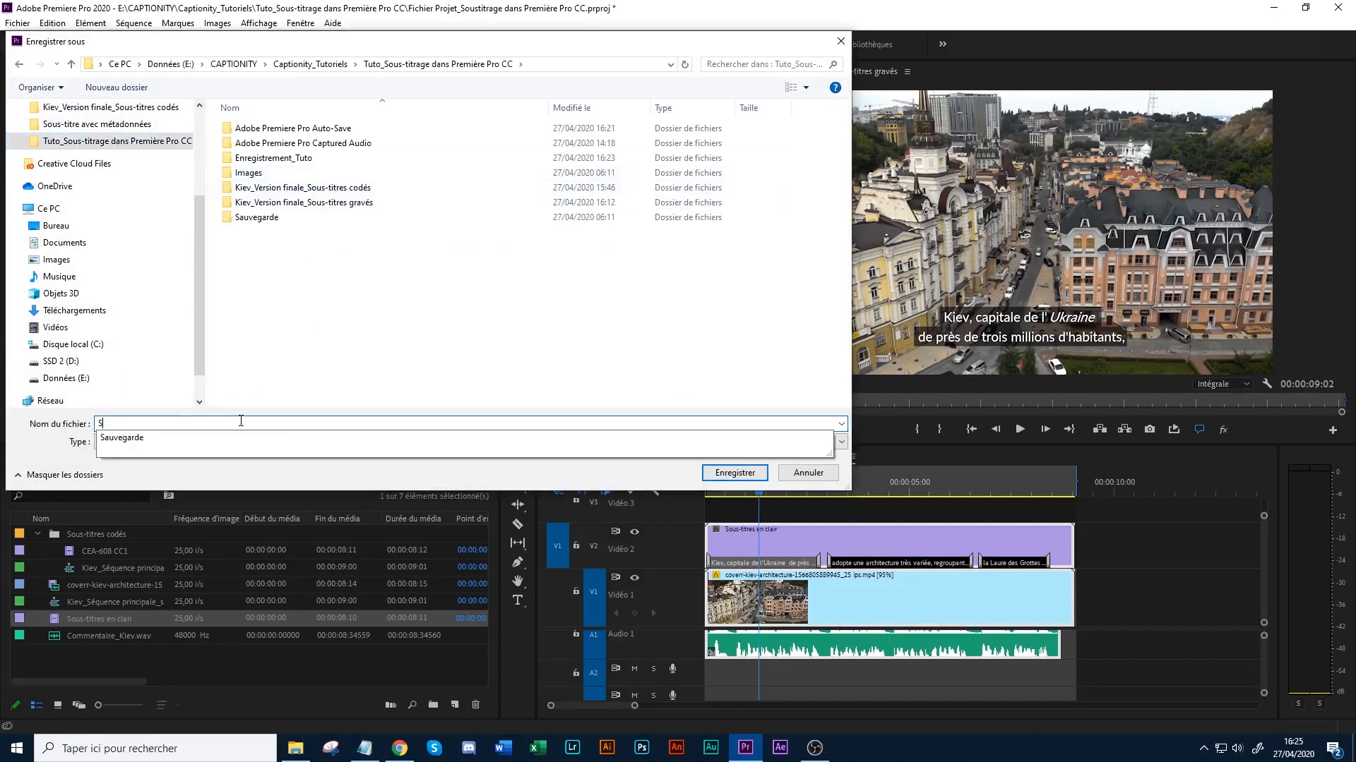
{"action": "type", "text": "ous-titre"}
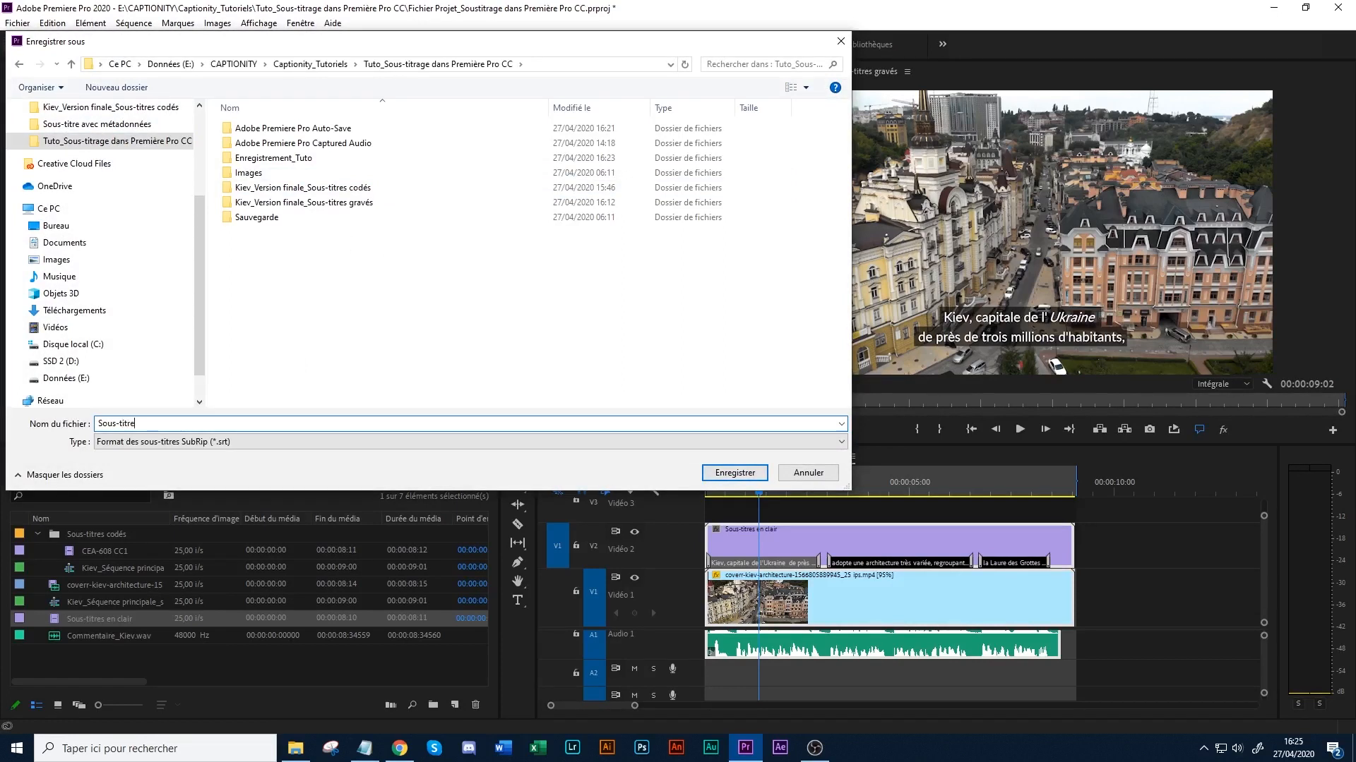
{"action": "type", "text": " seul"}
{"action": "key", "text": "BackSpace"}
{"action": "key", "text": "BackSpace"}
{"action": "key", "text": "BackSpace"}
{"action": "key", "text": "BackSpace"}
{"action": "key", "text": "BackSpace"}
{"action": "type", "text": "s seul"}
{"action": "left_click", "coordinate": [736, 471]}
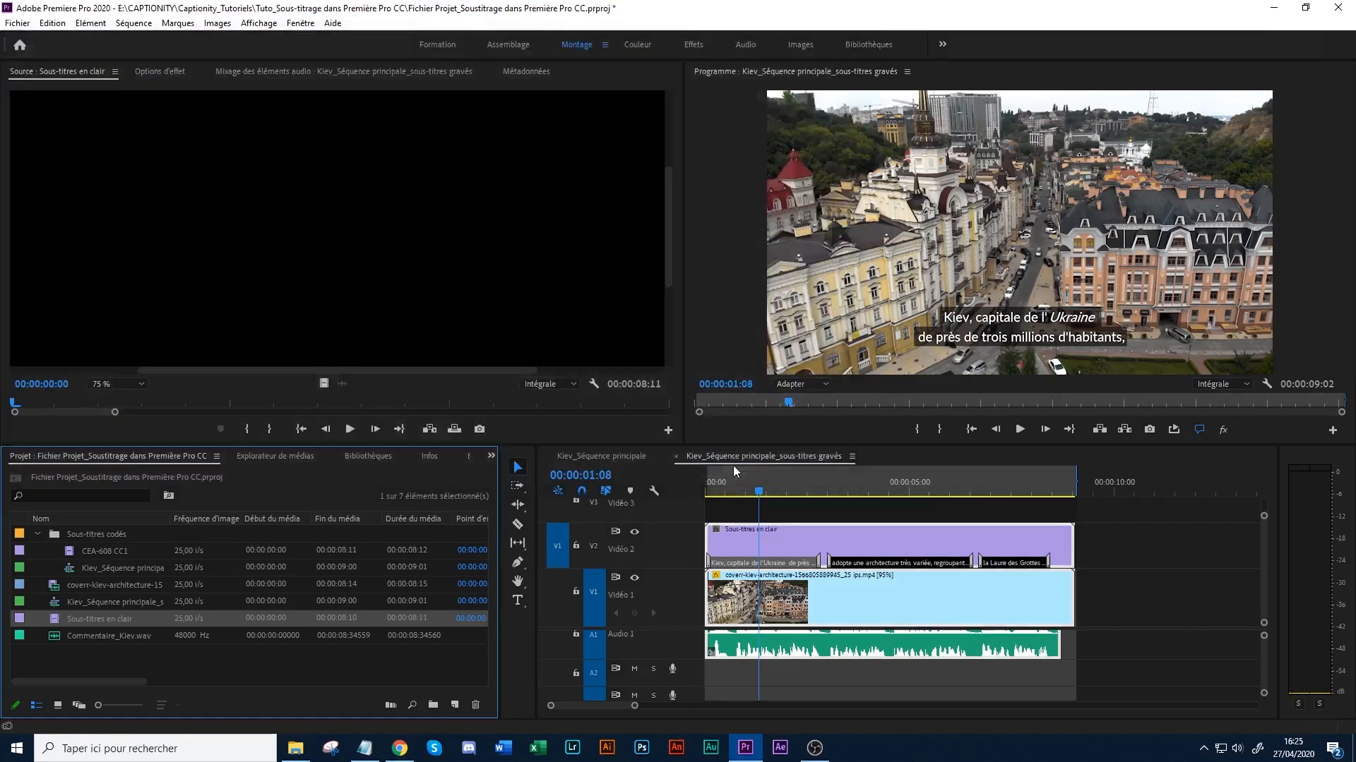
- Switch to File Explorer, open "Sous-titres seuls.srt" in Notepad and examine its caption timecodes and text
{"action": "key", "text": "alt+Tab"}
{"action": "double_click", "coordinate": [618, 111]}
{"action": "double_click", "coordinate": [718, 214]}
{"action": "left_click", "coordinate": [374, 287]}
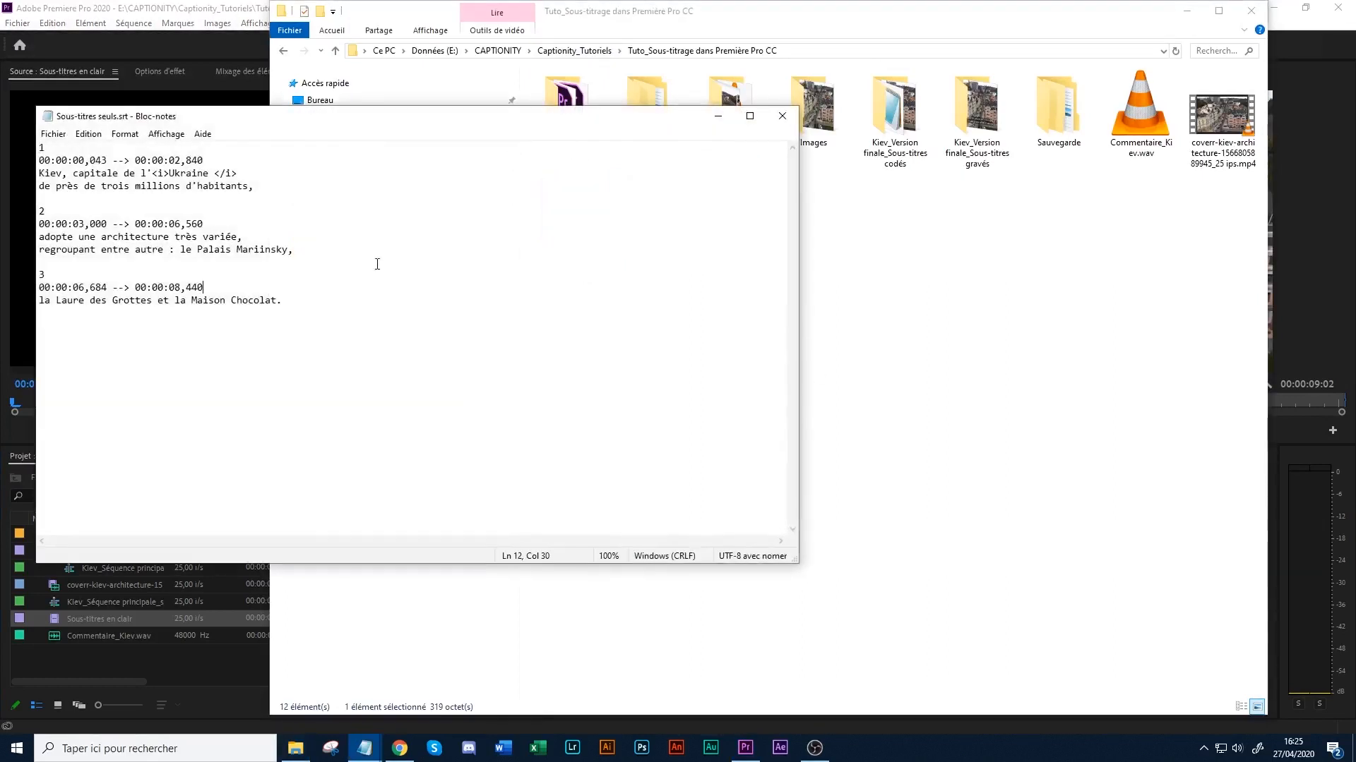
{"action": "left_click_drag", "start_coordinate": [255, 122], "coordinate": [649, 216]}
{"action": "left_click", "coordinate": [479, 273]}
{"action": "left_click_drag", "start_coordinate": [512, 273], "coordinate": [592, 271]}
{"action": "left_click", "coordinate": [574, 276]}
{"action": "left_click", "coordinate": [604, 283]}
{"action": "left_click_drag", "start_coordinate": [601, 203], "coordinate": [651, 91]}
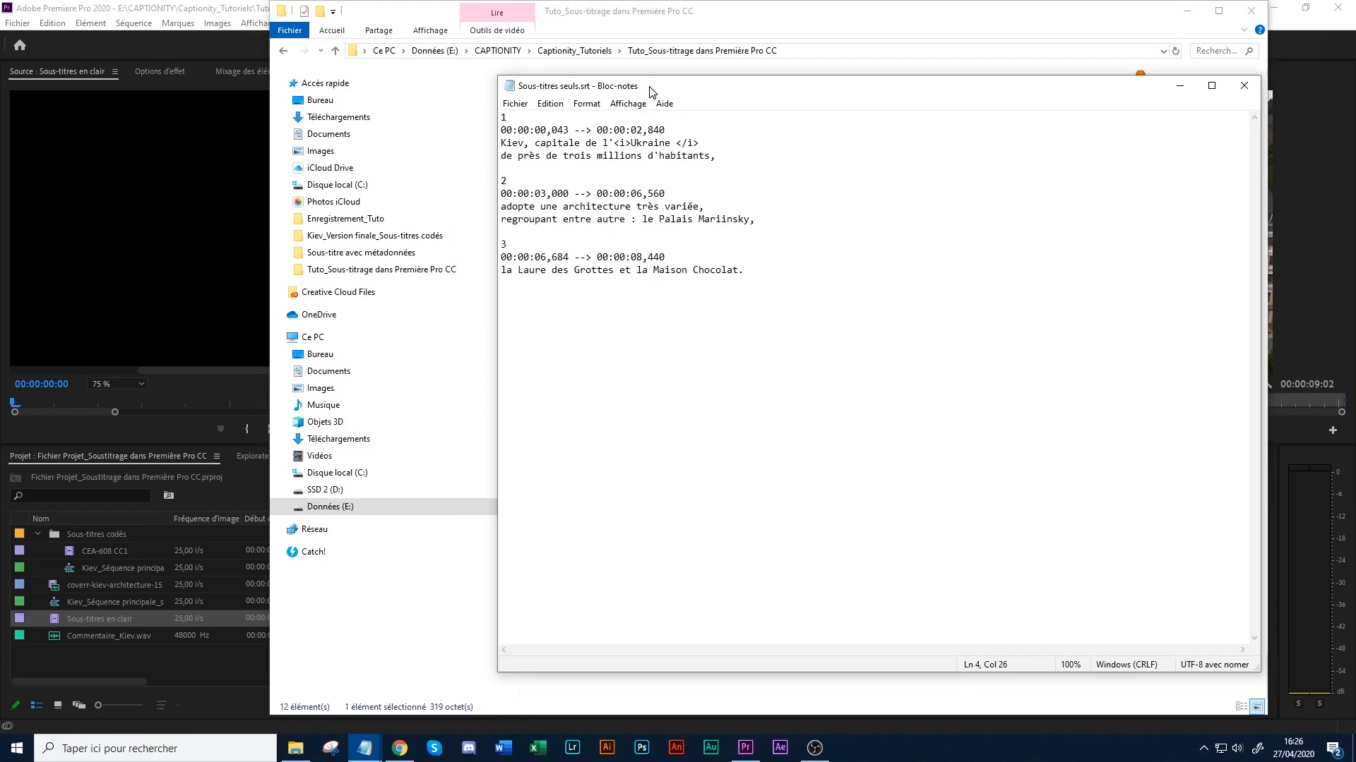
- Examine the opening and closing italic tags around "Ukraine" in the first caption
{"action": "key", "text": "Up"}
{"action": "key", "text": "Left"}
{"action": "key", "text": "Left"}
{"action": "left_click", "coordinate": [676, 143]}
{"action": "mouse_move", "coordinate": [620, 88]}
{"action": "left_mouse_down"}
{"action": "mouse_move", "coordinate": [606, 93]}
{"action": "mouse_move", "coordinate": [607, 69]}
{"action": "mouse_move", "coordinate": [626, 77]}
{"action": "left_mouse_up"}
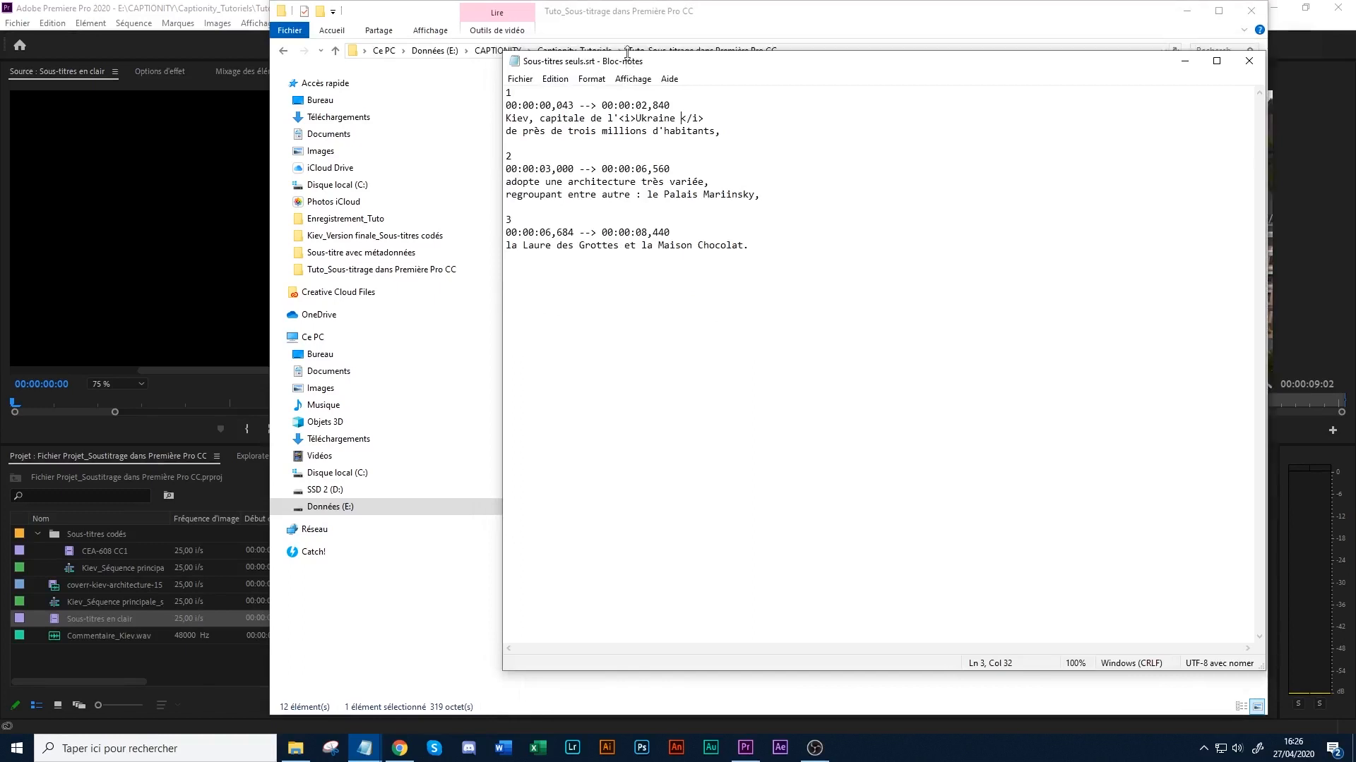
{"action": "left_click", "coordinate": [702, 115]}
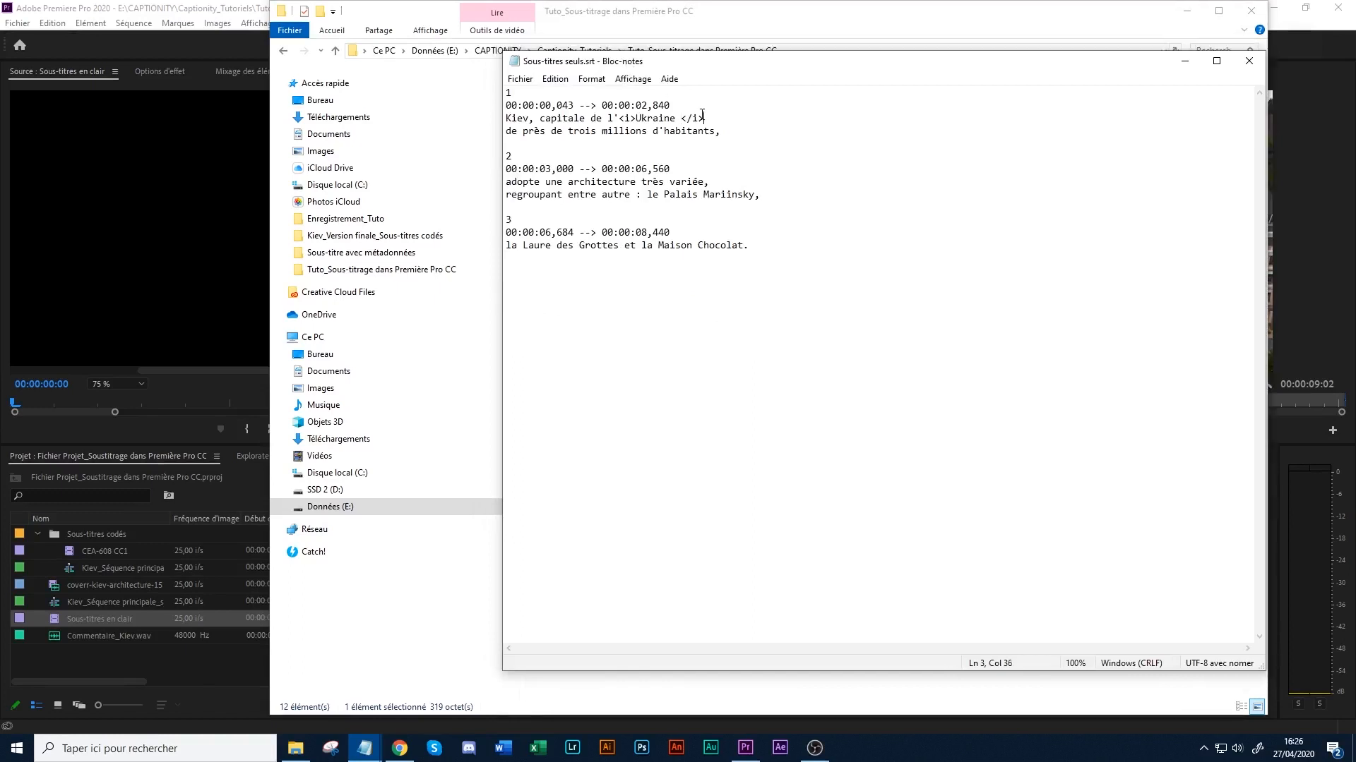
{"action": "left_click", "coordinate": [624, 118]}
{"action": "left_click_drag", "start_coordinate": [636, 118], "coordinate": [671, 115]}
{"action": "left_click", "coordinate": [671, 115]}
{"action": "key", "text": "Left"}
{"action": "left_click", "coordinate": [704, 139]}
- Change the italic tags around "Ukraine" to bold tags, <b> and </b>, in the first caption
{"action": "double_click", "coordinate": [627, 118]}
{"action": "type", "text": "b"}
{"action": "left_click", "coordinate": [693, 118]}
{"action": "double_click", "coordinate": [696, 118]}
{"action": "type", "text": "b"}
{"action": "left_click", "coordinate": [520, 79]}
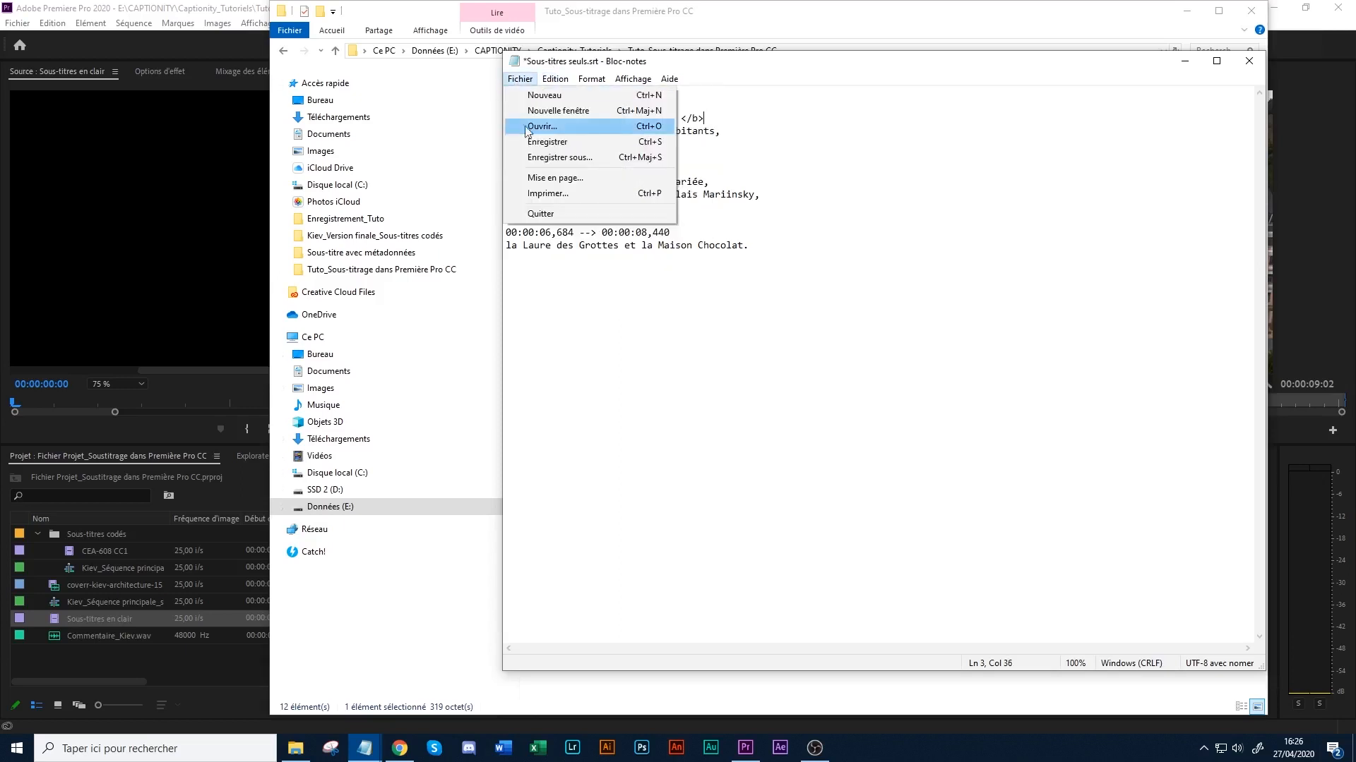
- Restore the italic tags <i> and </i> around "Ukraine" in the first caption
{"action": "left_click", "coordinate": [744, 121]}
{"action": "mouse_move", "coordinate": [635, 118]}
{"action": "left_mouse_down"}
{"action": "mouse_move", "coordinate": [692, 119]}
{"action": "mouse_move", "coordinate": [622, 118]}
{"action": "left_mouse_up"}
{"action": "left_click", "coordinate": [664, 118]}
{"action": "type", "text": "i"}
{"action": "type", "text": "i"}
{"action": "left_click", "coordinate": [665, 144]}
{"action": "left_click", "coordinate": [705, 118]}
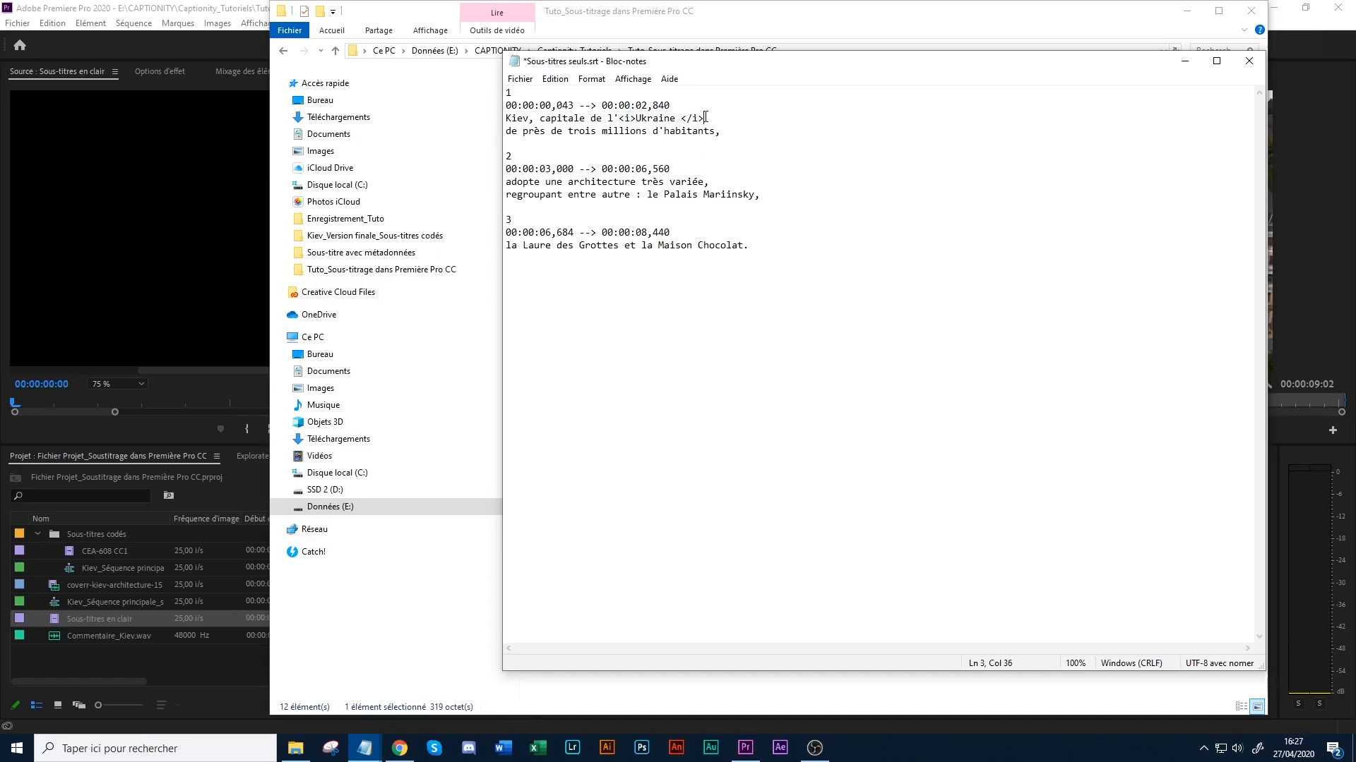
- Delete the closing and opening italic tags around "Ukraine" so the word is plain text
{"action": "left_click_drag", "start_coordinate": [653, 62], "coordinate": [633, 69]}
{"action": "key", "text": "BackSpace"}
{"action": "key", "text": "BackSpace"}
{"action": "key", "text": "BackSpace"}
{"action": "key", "text": "BackSpace"}
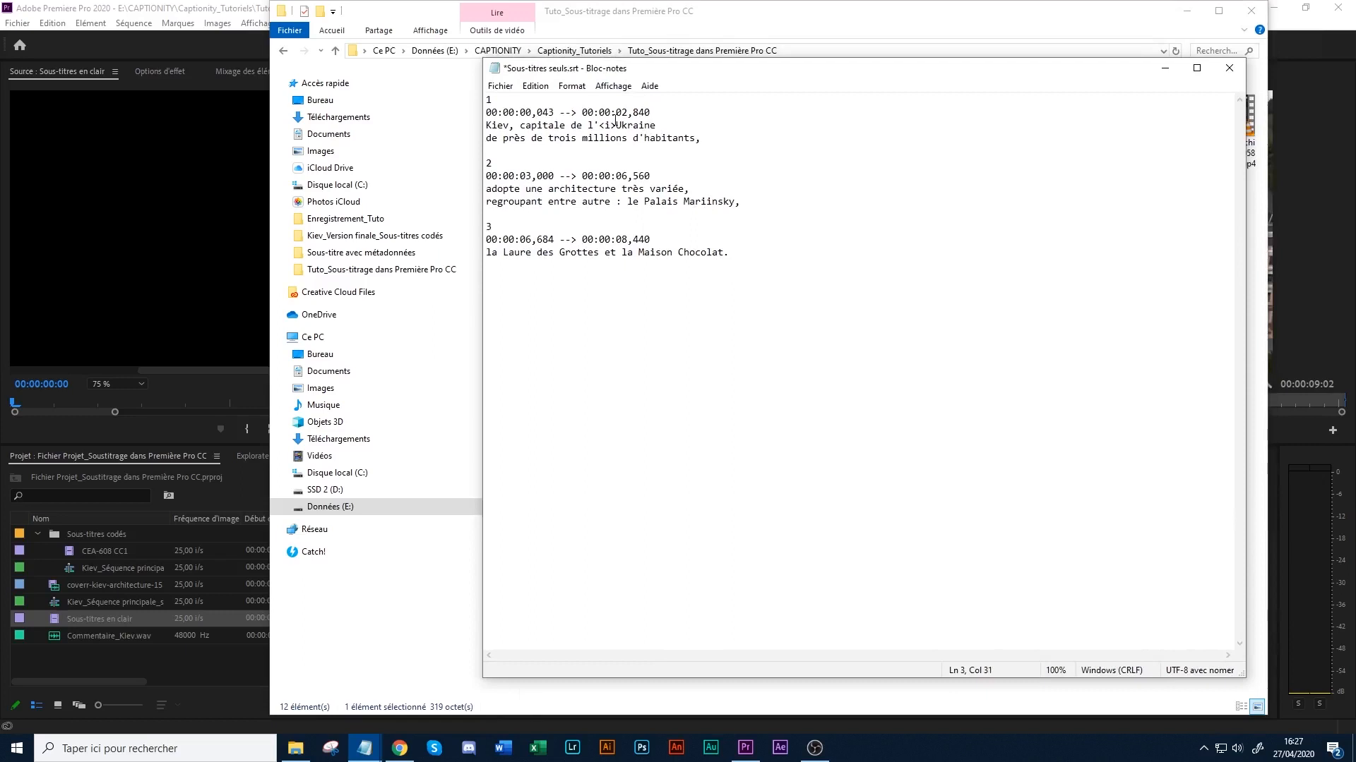
{"action": "left_click_drag", "start_coordinate": [617, 125], "coordinate": [604, 125]}
{"action": "key", "text": "BackSpace"}
{"action": "key", "text": "BackSpace"}
{"action": "left_click", "coordinate": [616, 125]}
{"action": "left_click", "coordinate": [634, 125]}
- Save and close the edited SRT file, and return to the Premiere Pro project
{"action": "left_click", "coordinate": [500, 86]}
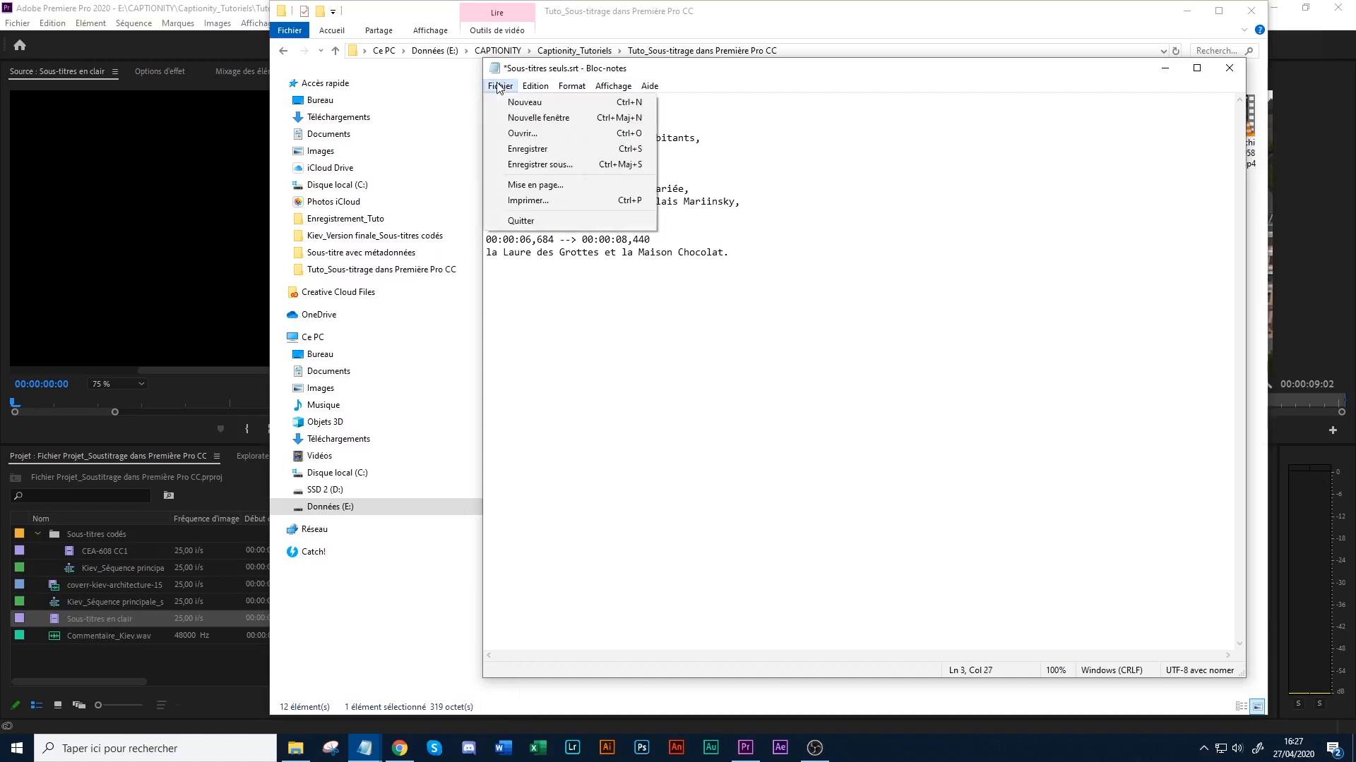
{"action": "left_click", "coordinate": [540, 148]}
{"action": "left_click", "coordinate": [1229, 68]}
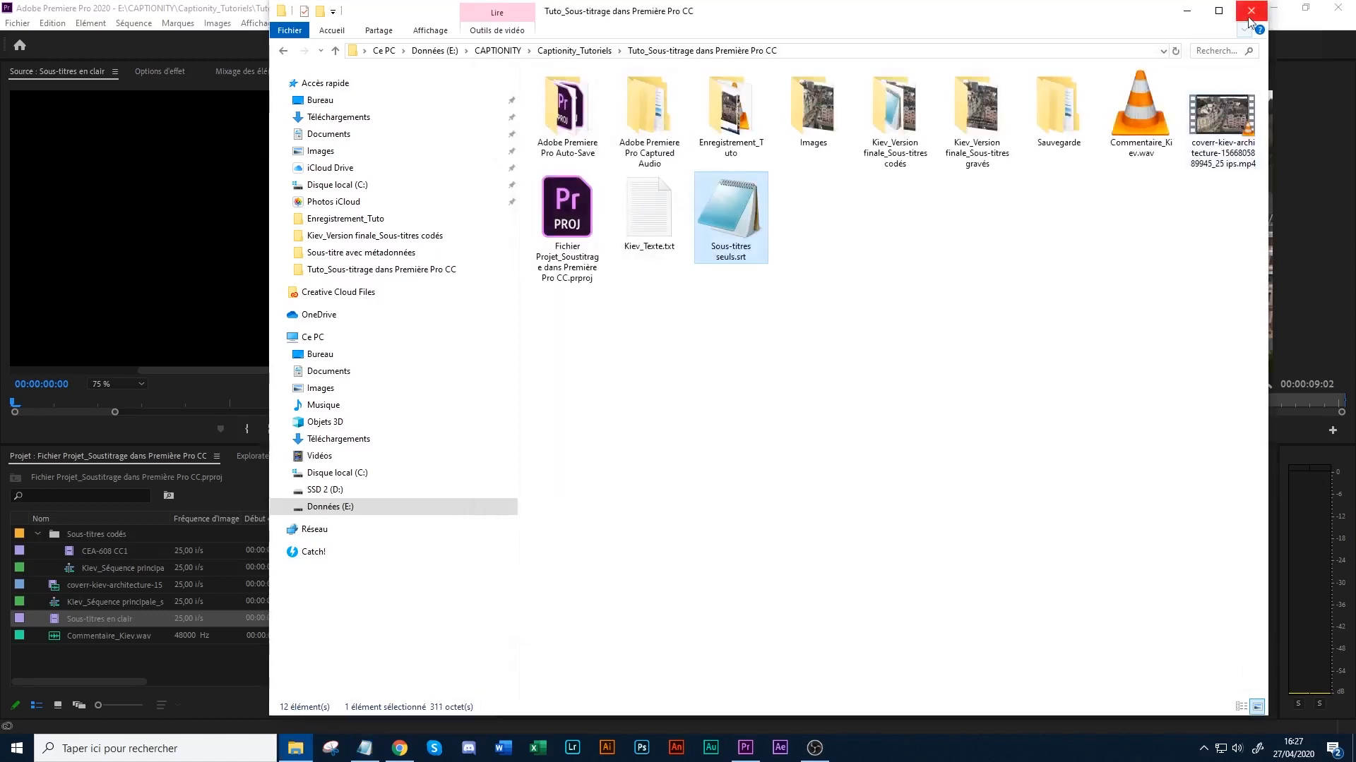
{"action": "left_click_drag", "start_coordinate": [748, 235], "coordinate": [824, 268]}
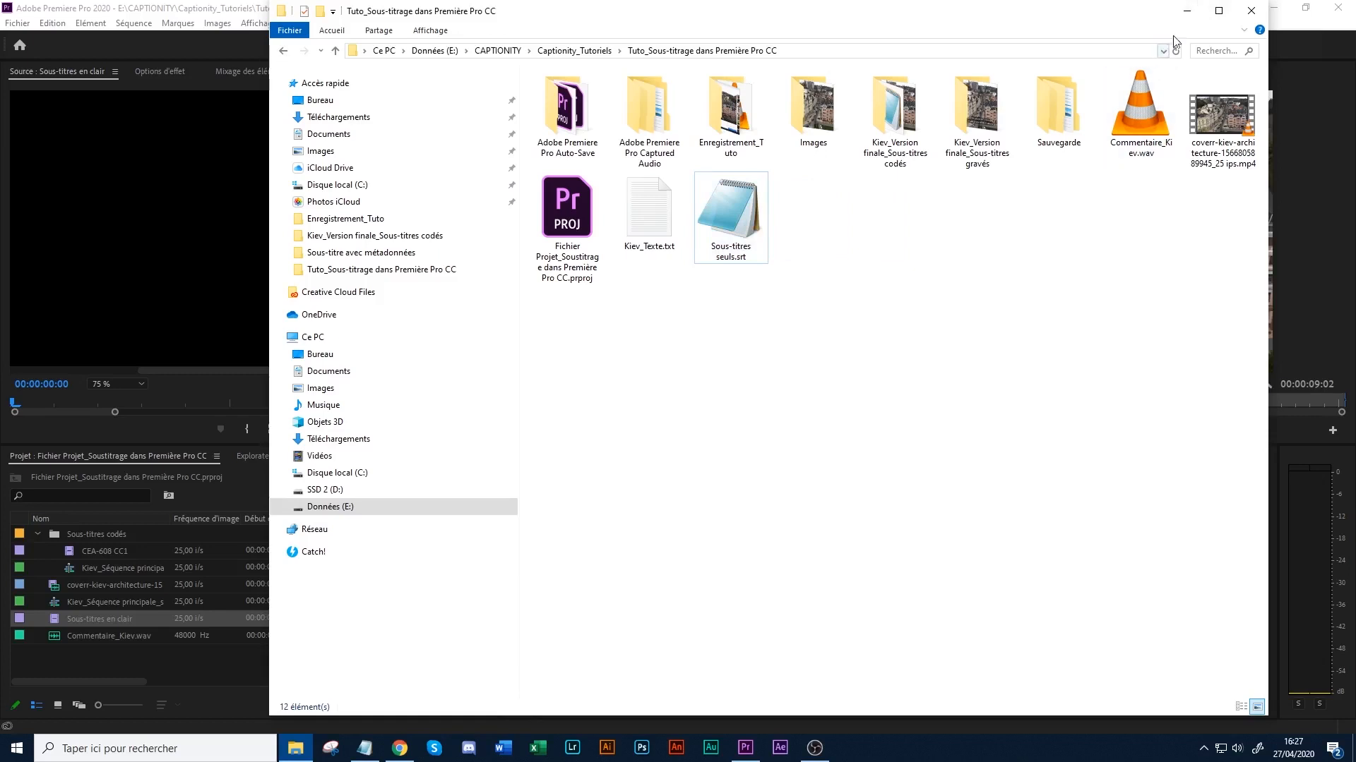
{"action": "left_click", "coordinate": [1191, 20]}
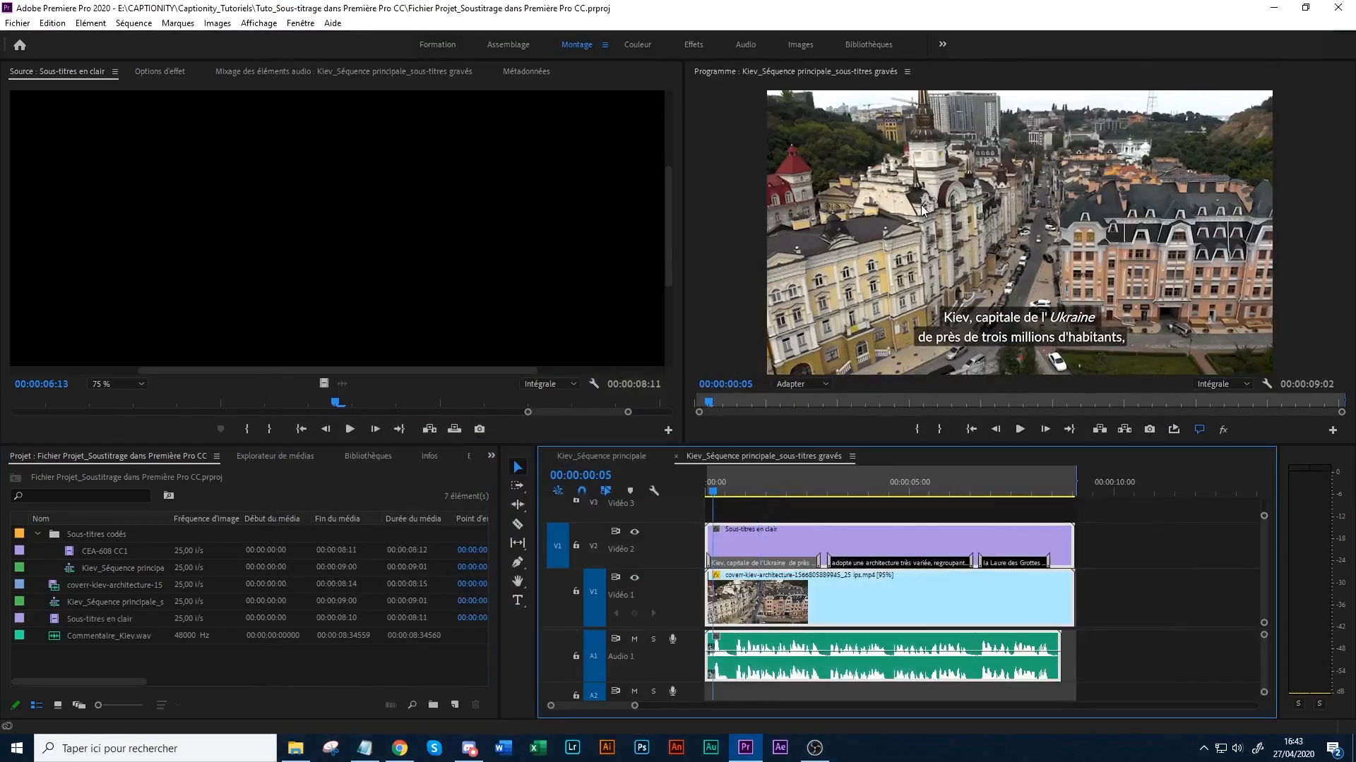